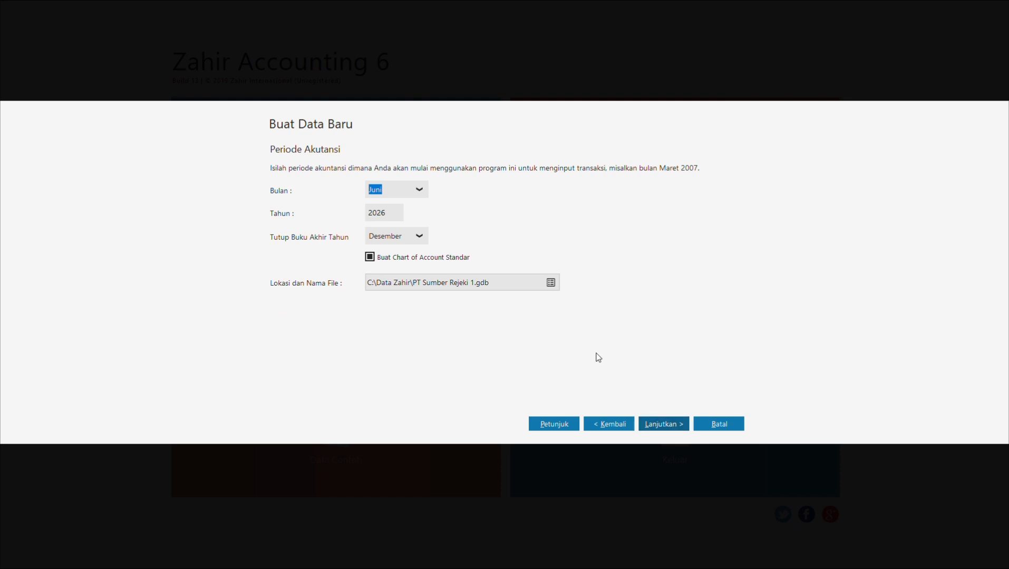
Step: Set the accounting period to start in Januari 2021
left_click(403, 190)
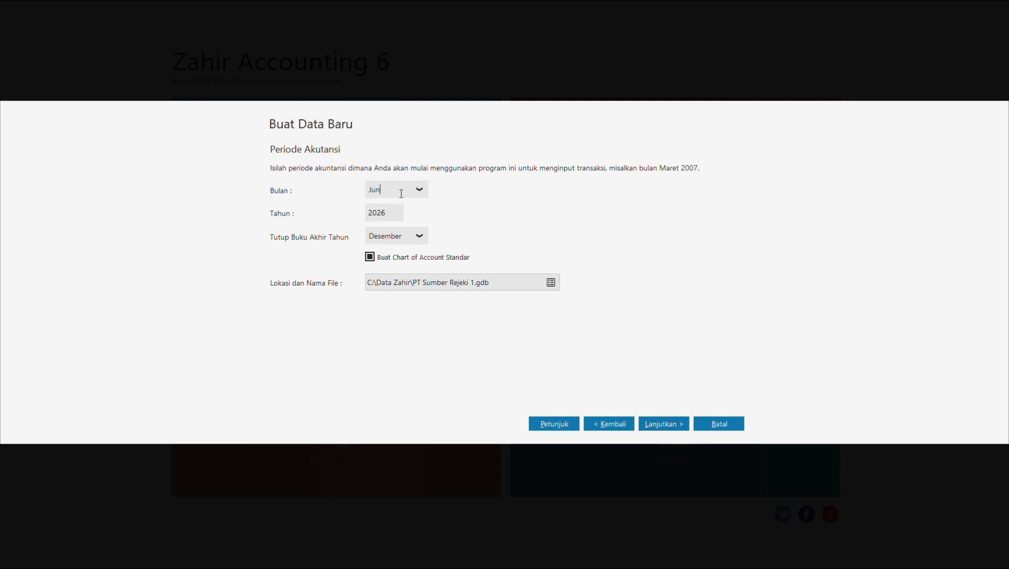
key("BackSpace")
key("BackSpace")
key("BackSpace")
type("anuari2021")
Step: Advance past the department and account code pages and start creating the data file
left_click(662, 425)
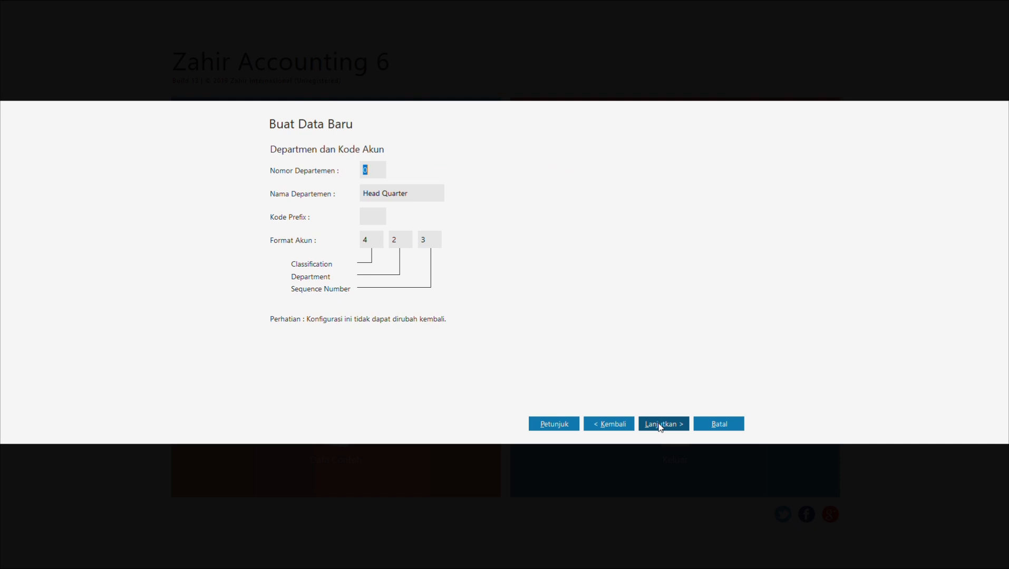
left_click(660, 425)
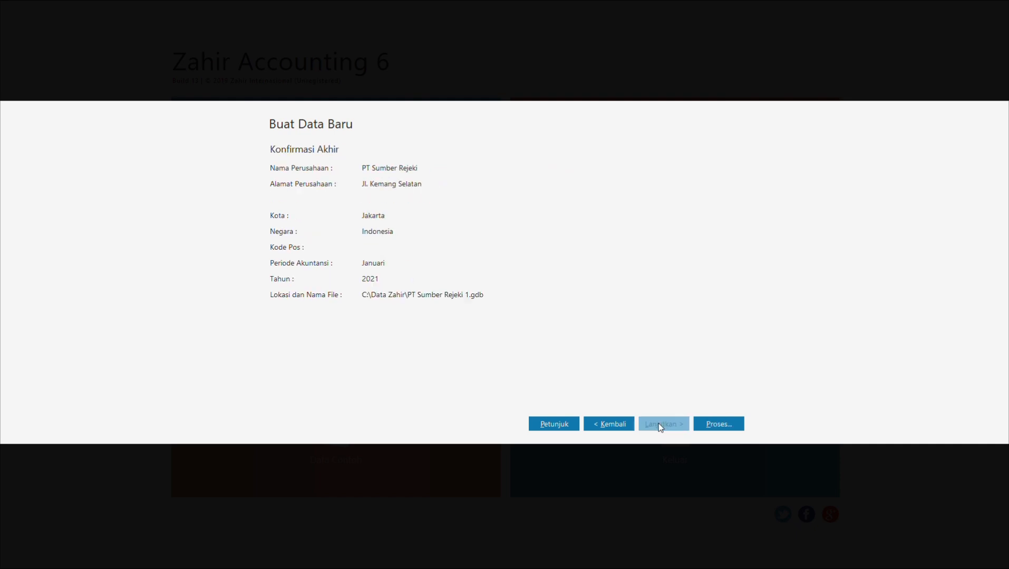
left_click(703, 422)
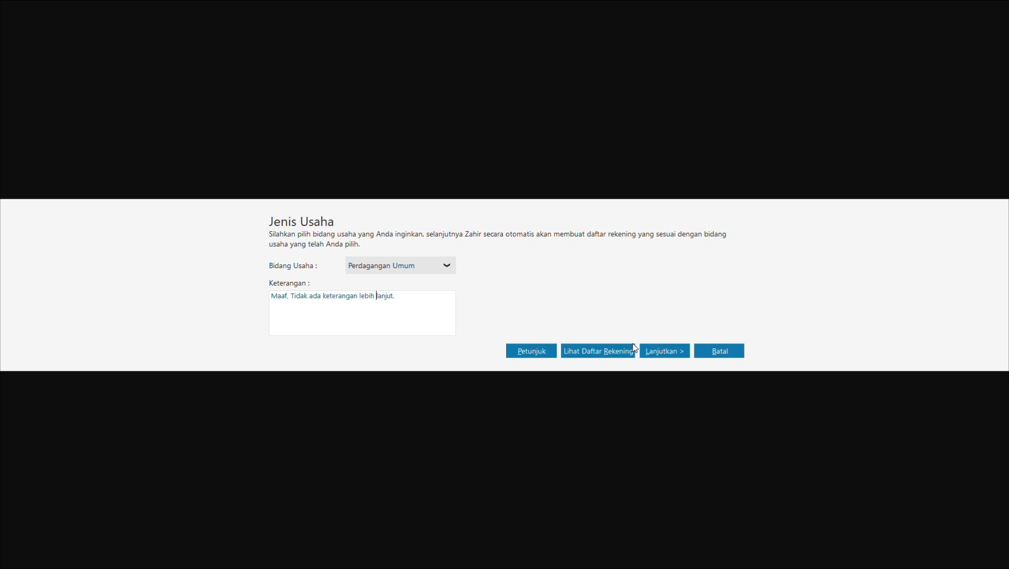
Step: Confirm Perdagangan Umum as the business type and dismiss the password notice
left_click(666, 349)
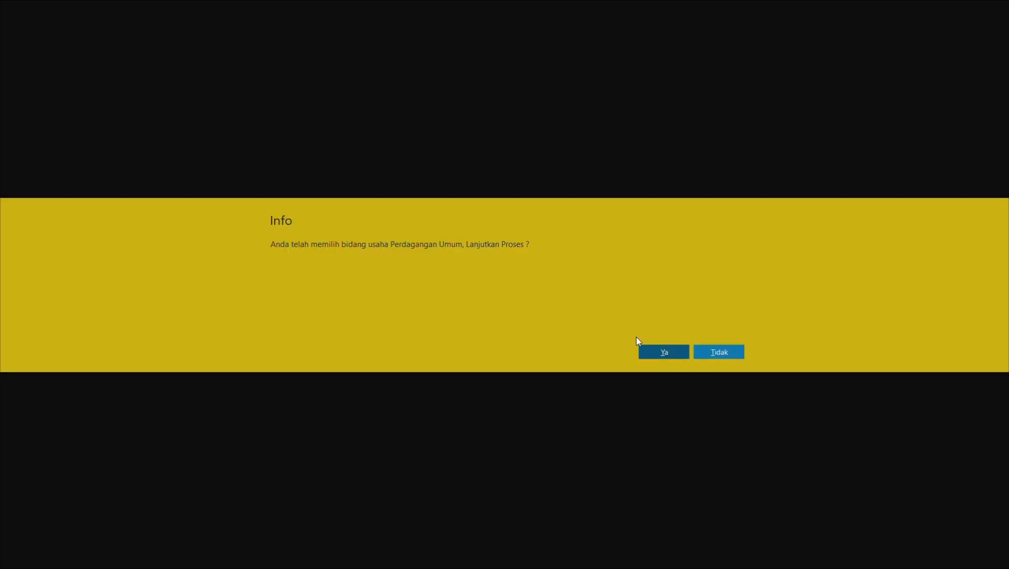
left_click(669, 352)
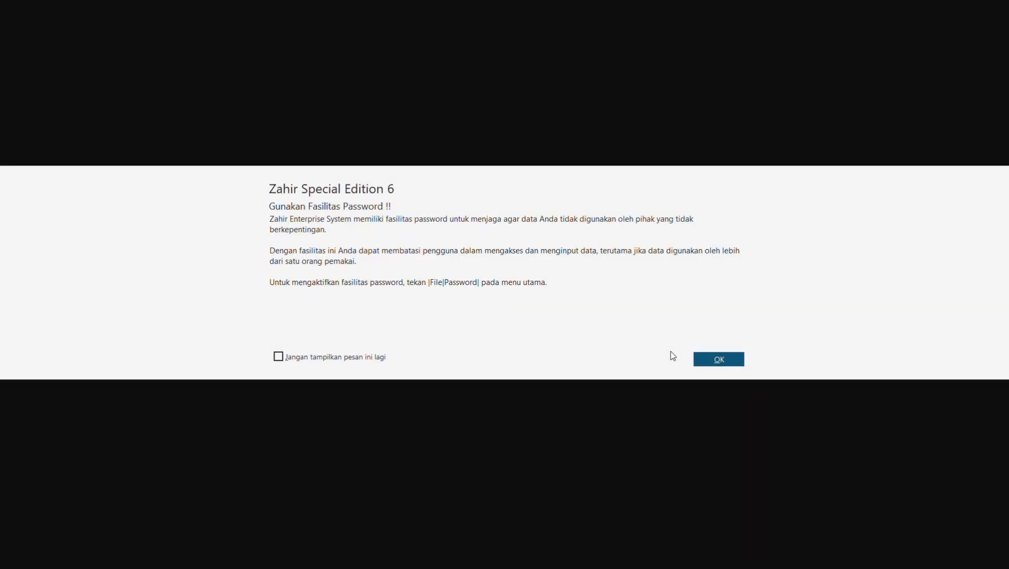
left_click(712, 363)
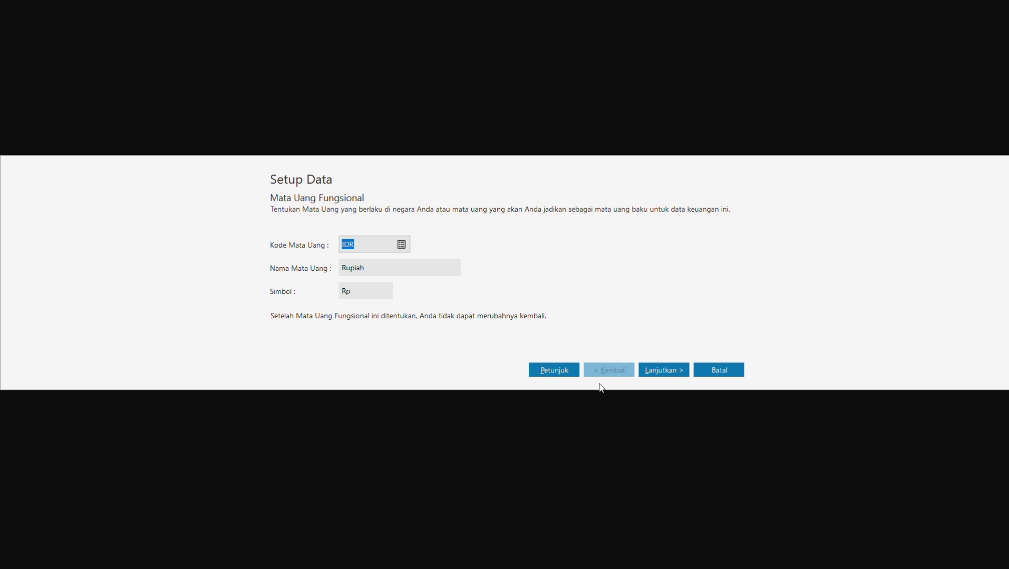
Step: Keep Rupiah (IDR) as functional currency, set the USD rate to 16.000, and finish setup
left_click(679, 371)
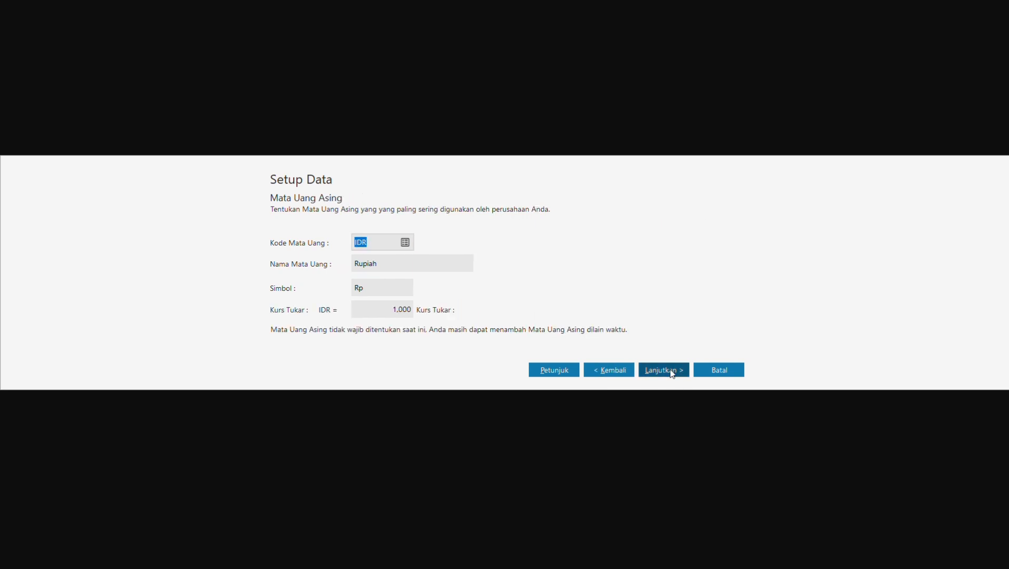
left_click(372, 310)
type("16000")
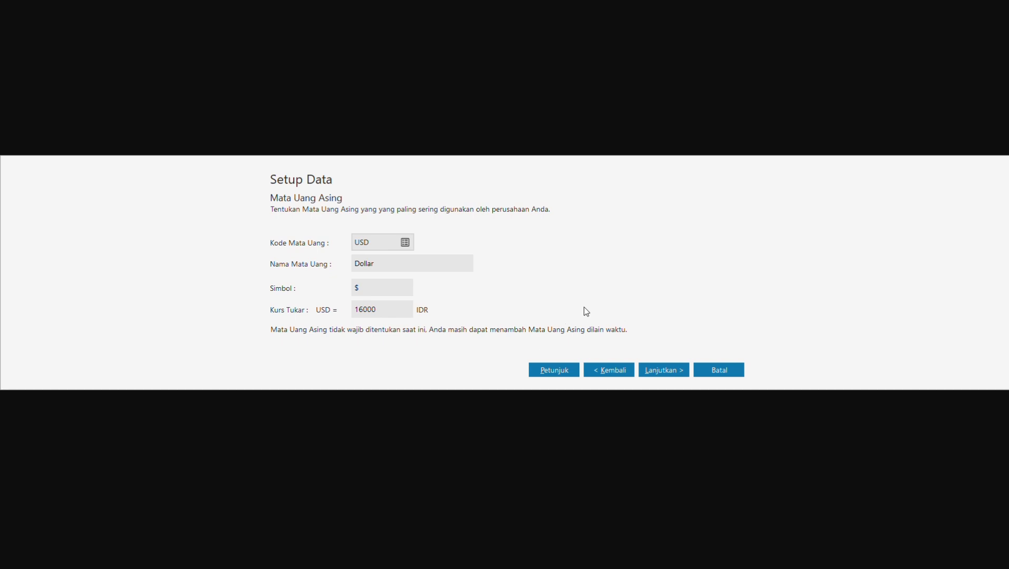
left_click(394, 287)
left_click(677, 370)
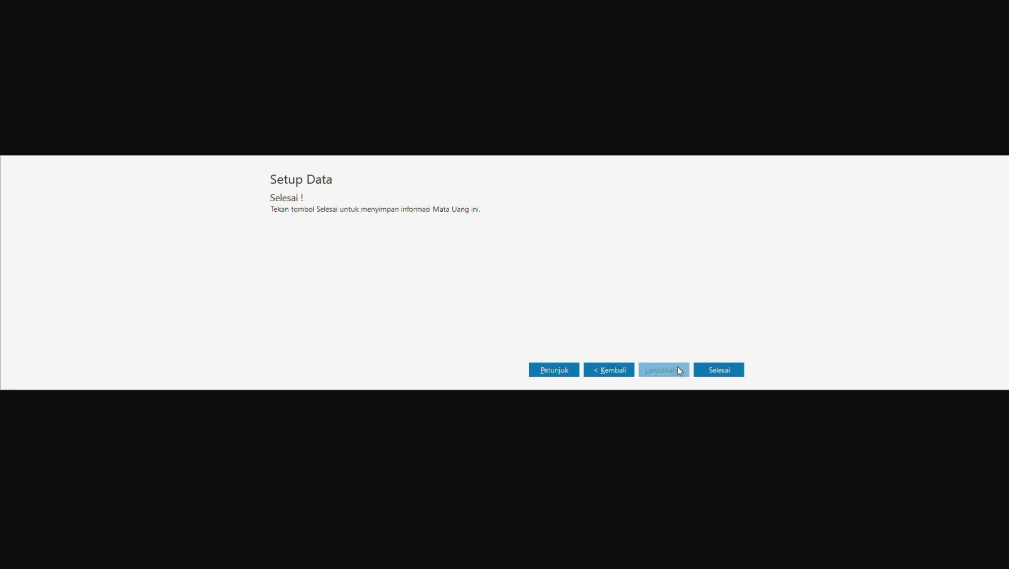
left_click(713, 372)
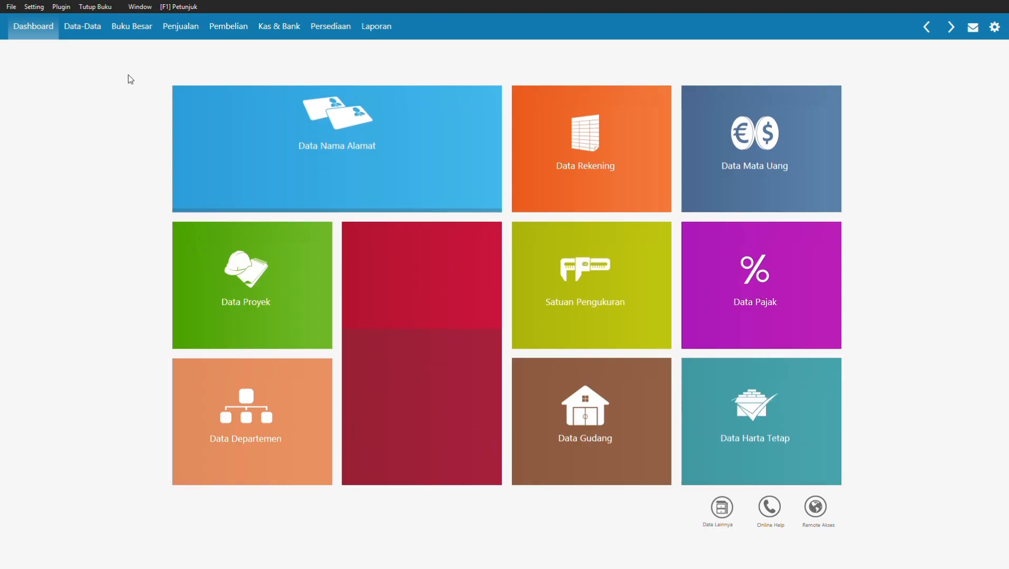
Step: Open the Saldo Awal Akun opening account balances entry from the Setting menu
left_click(83, 35)
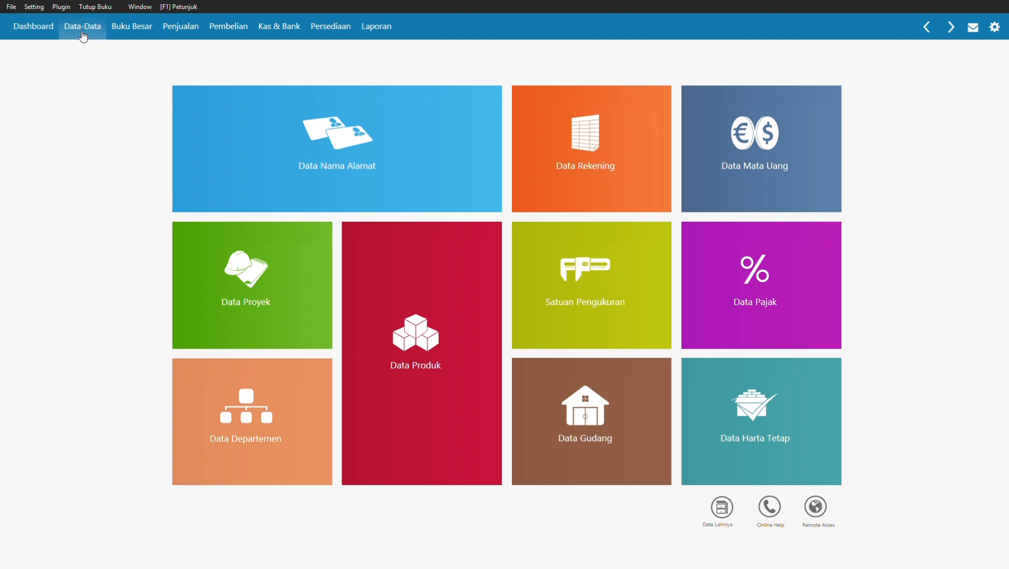
left_click(40, 7)
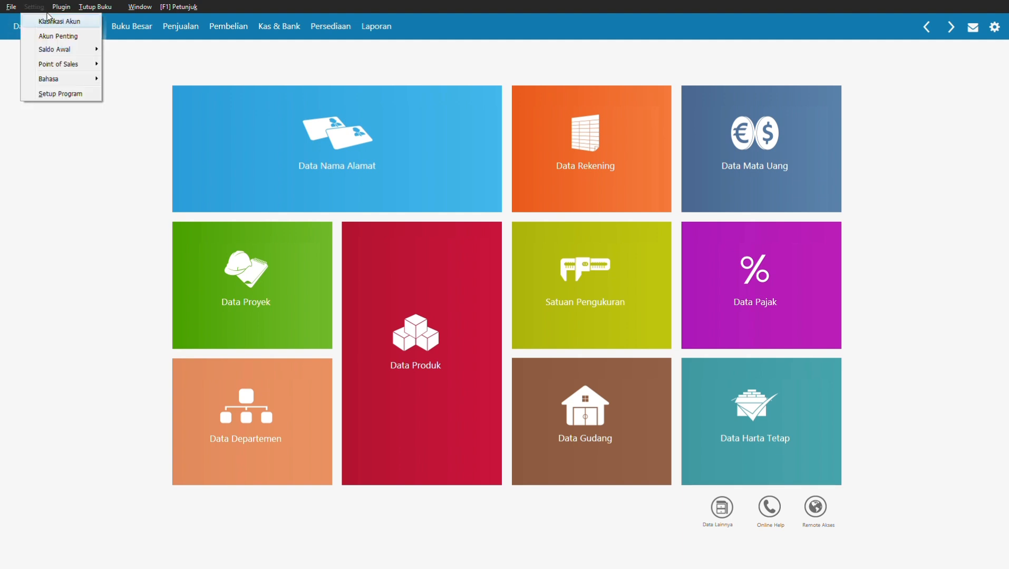
mouse_move(61, 49)
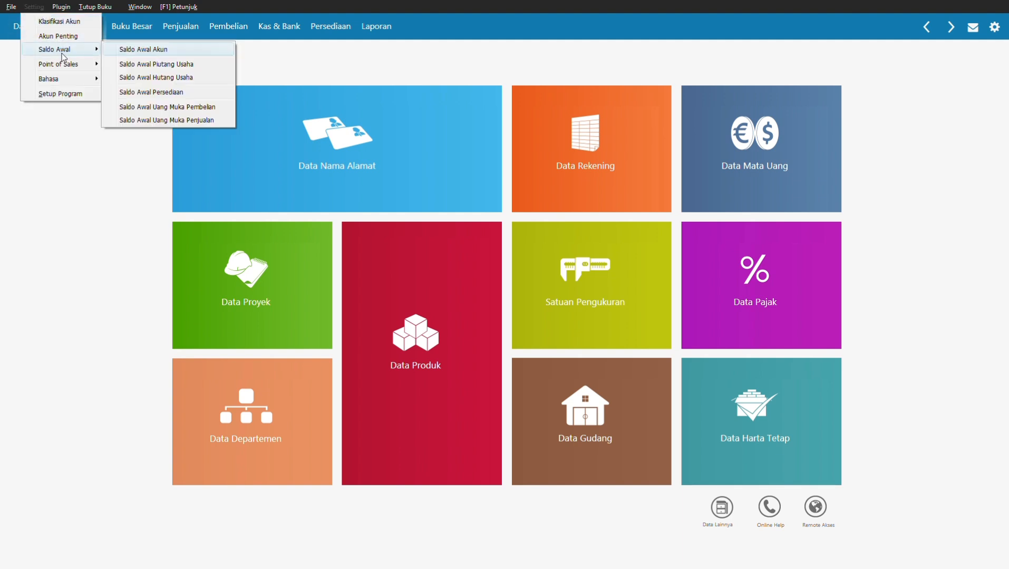
left_click(170, 50)
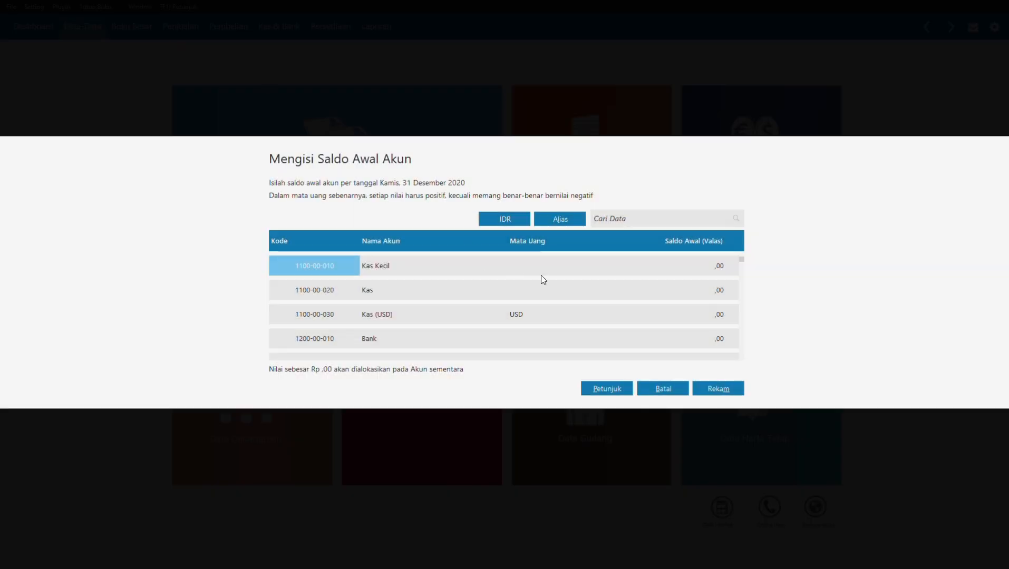
Step: Enter opening balances of 3.500.000 for Kas and 25.500.000 for Bank
left_click(586, 270)
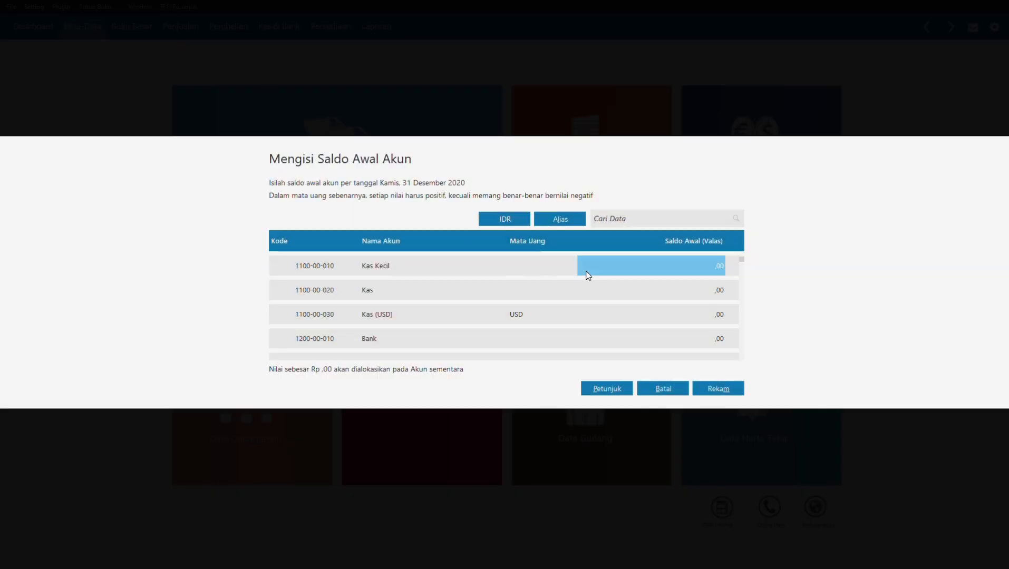
left_click(622, 297)
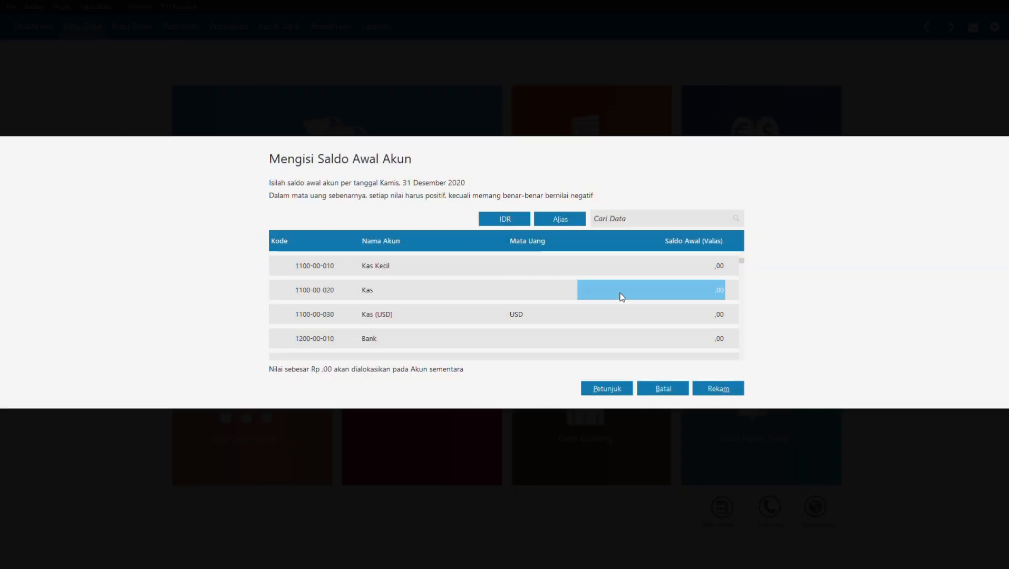
type("35000")
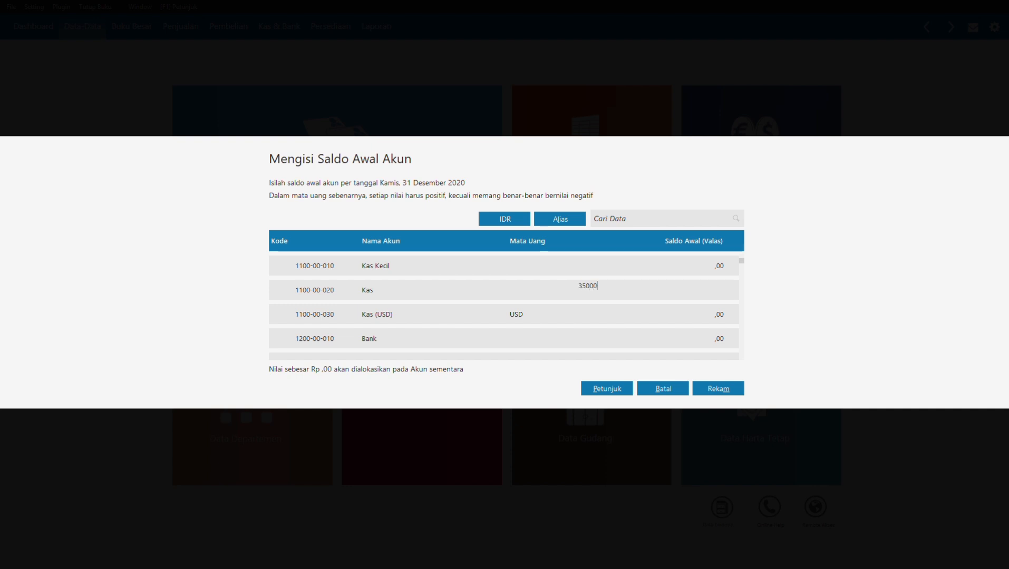
type("00")
key("Return")
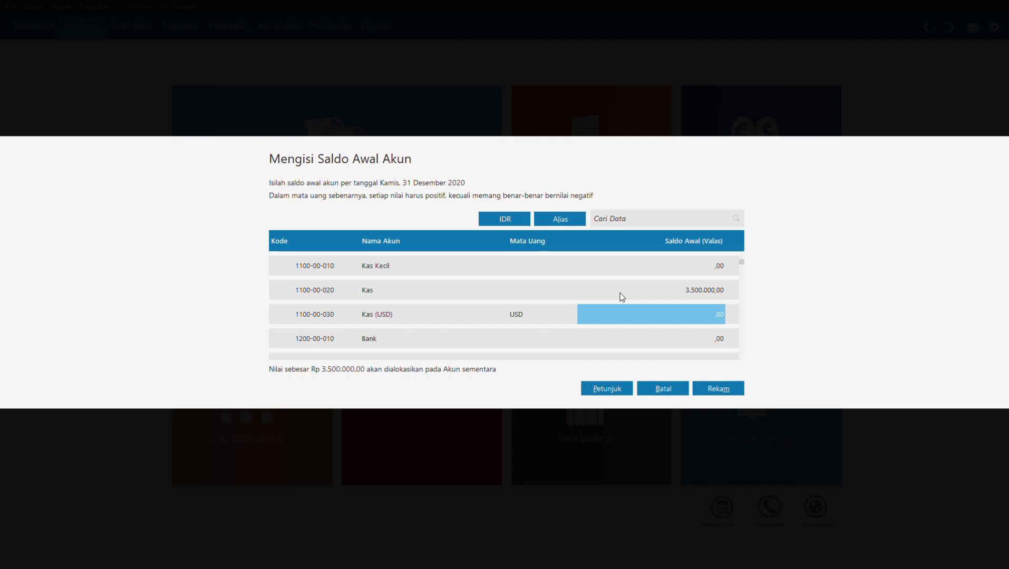
key("Return")
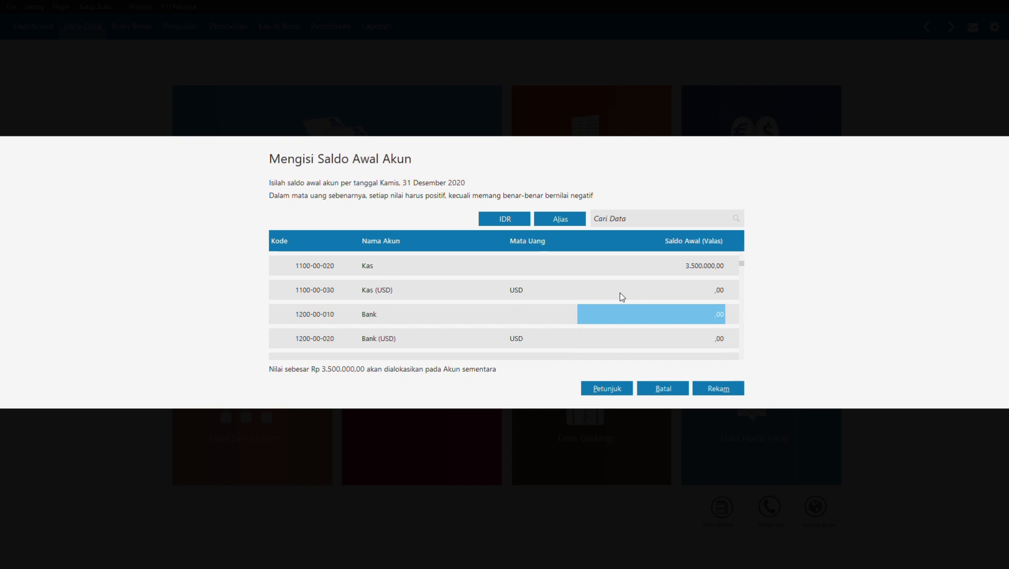
key("BackSpace")
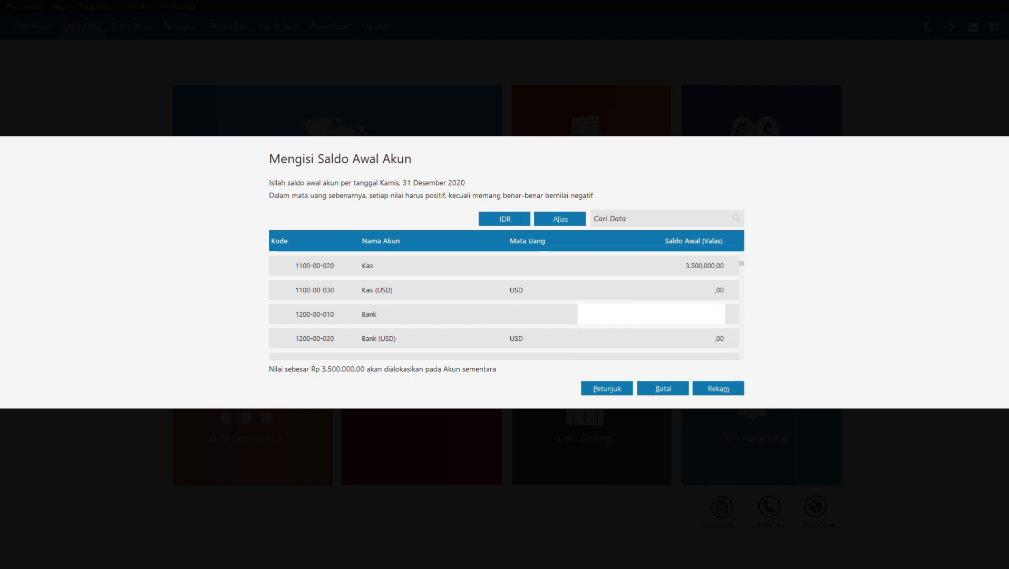
type("25.5")
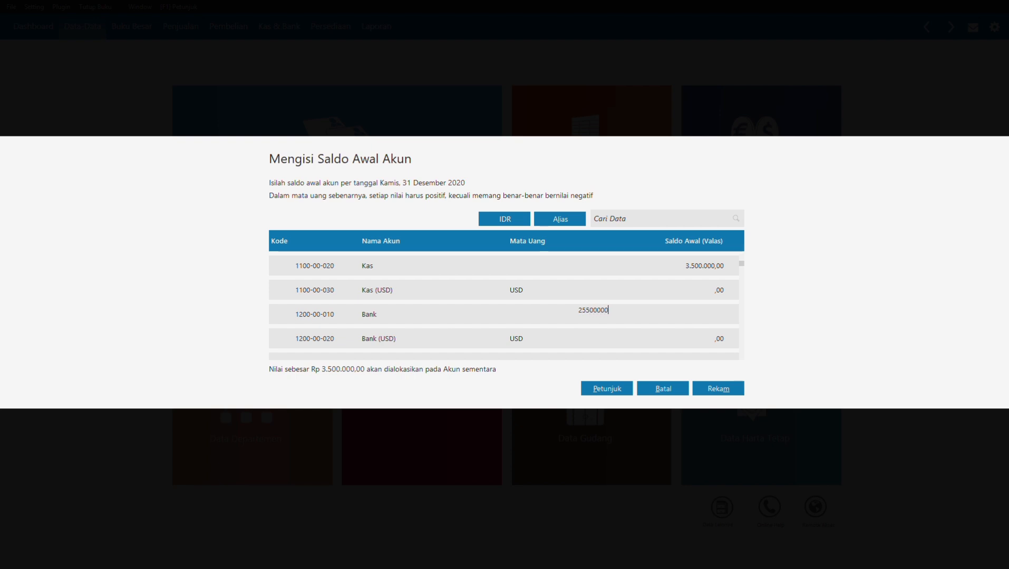
type("00.000")
Step: Commit the Bank balance and set Piutang Usaha's opening balance to 4.550.000
key("Return")
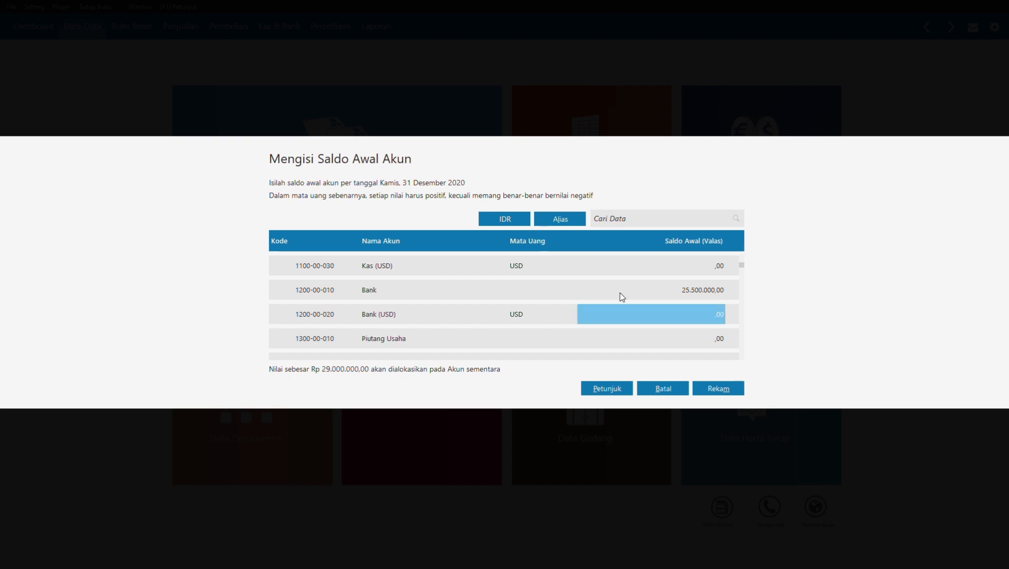
key("Down")
key("Down")
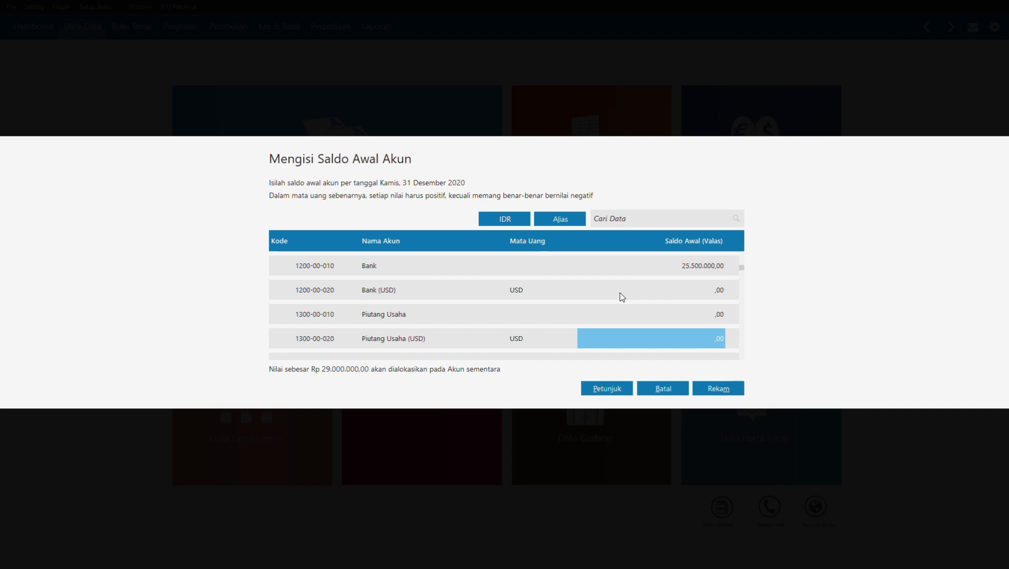
key("Up")
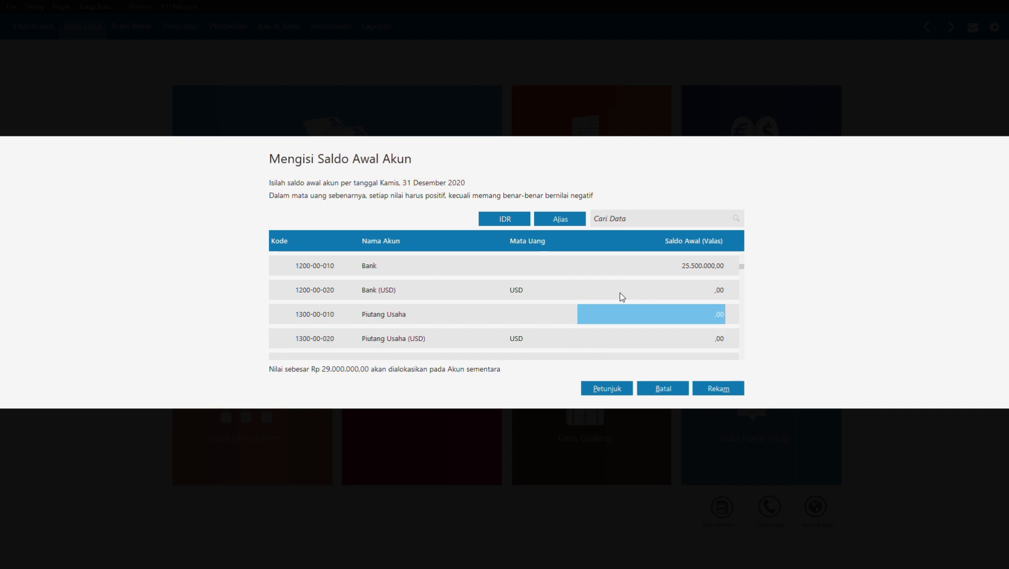
type("45")
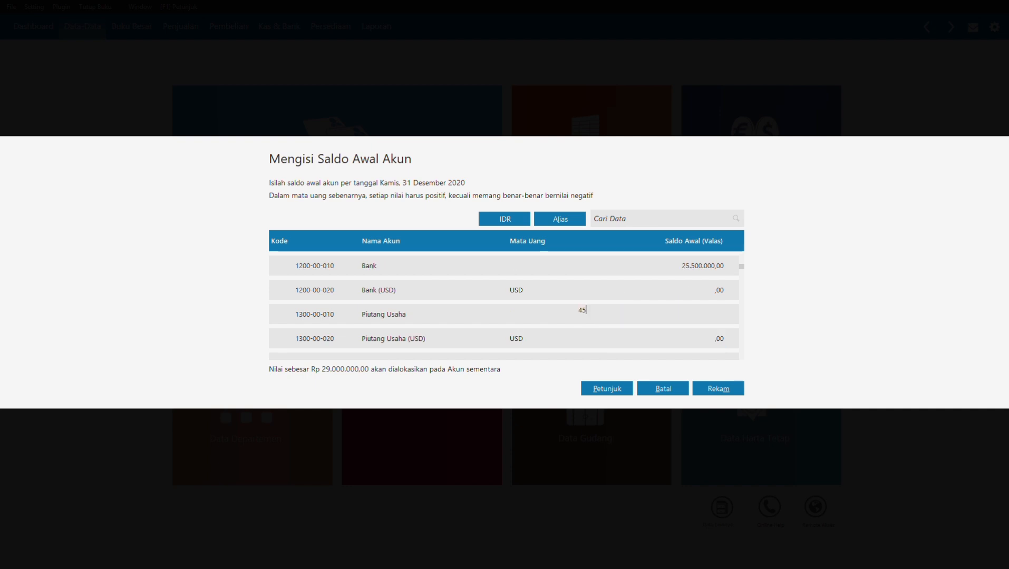
type("500000")
key("Return")
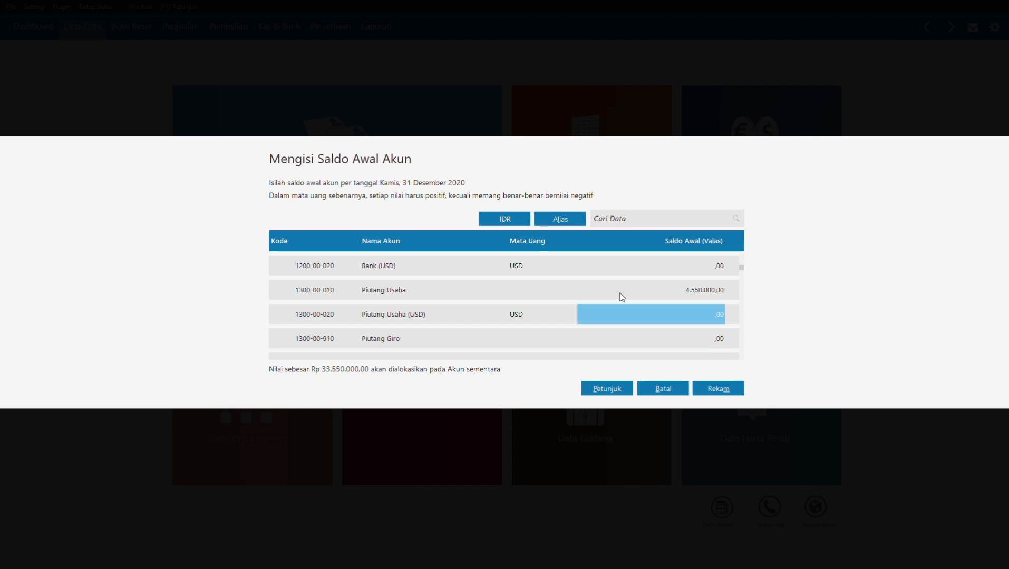
Step: Enter 13.815.000 as the Persediaan # 1 opening balance
key("Down")
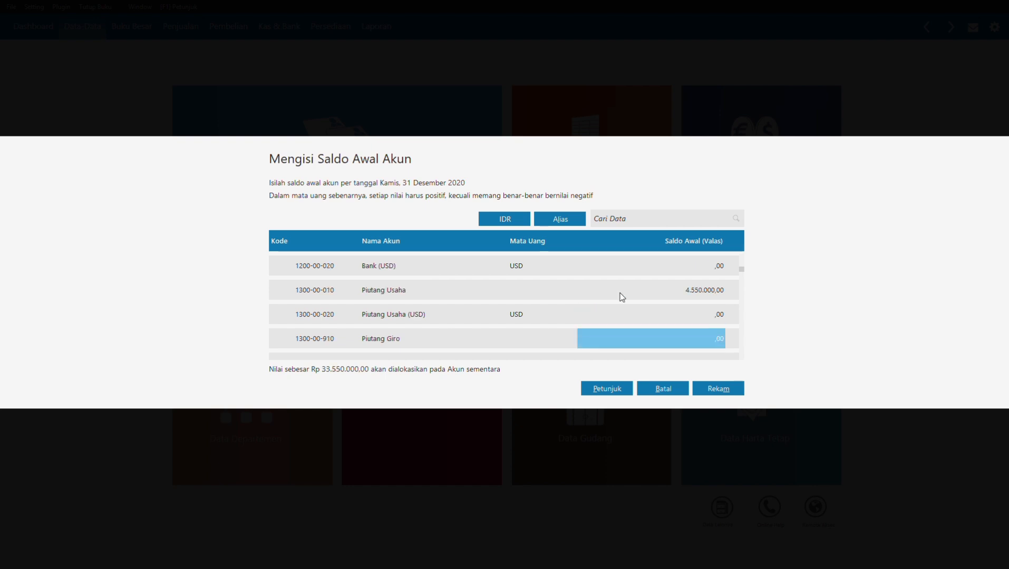
key("Down")
key("Down")
key("Down")
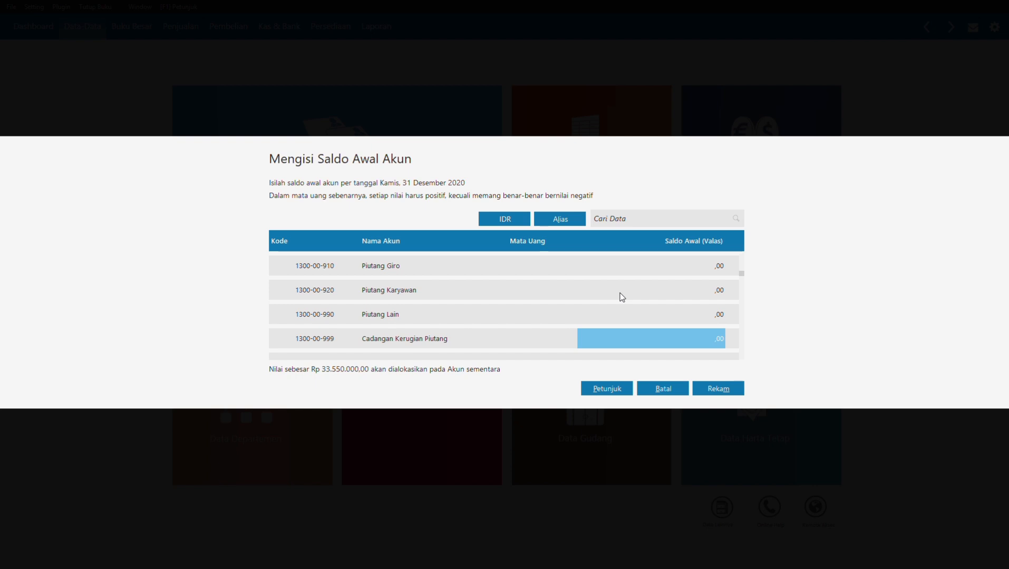
key("Down")
key("Down")
key("Up")
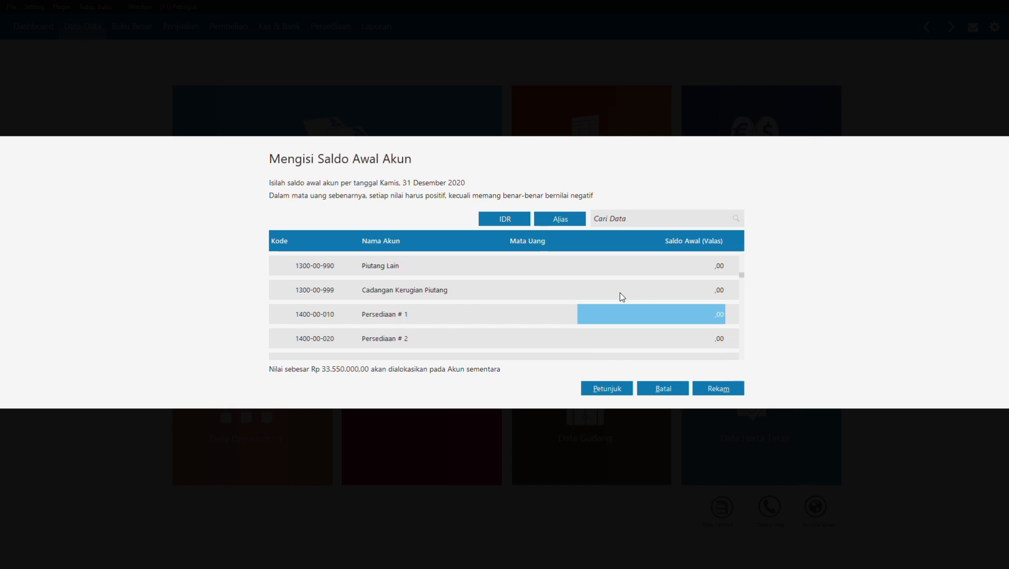
type("13815")
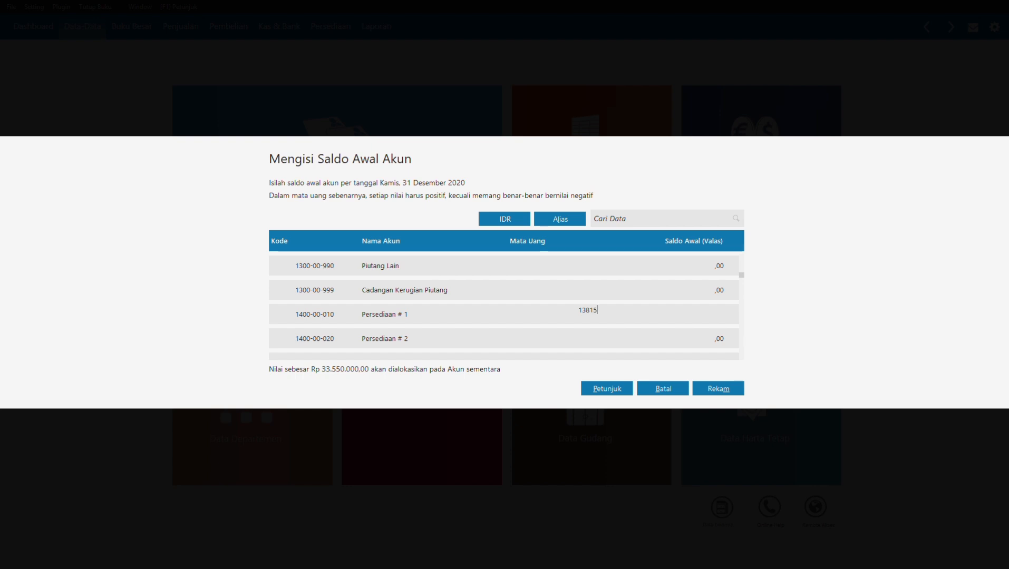
type("000")
Step: Enter Asuransi Dibayar di Muka 2.300.000, Kendaraan 125.000.000 and vehicle depreciation -12.500.000
key("Down")
key("Down")
key("Down")
key("Down")
key("Down")
key("Down")
key("Down")
key("Down")
key("Down")
key("Down")
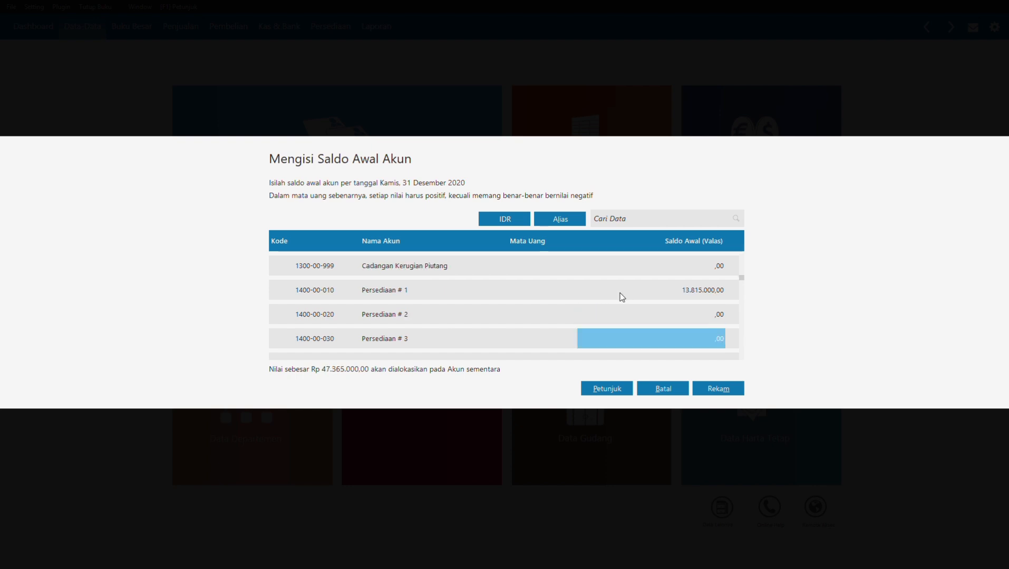
left_click(619, 293)
type("2300000")
key("Down")
key("Down")
key("Down")
key("Down")
key("Down")
key("Down")
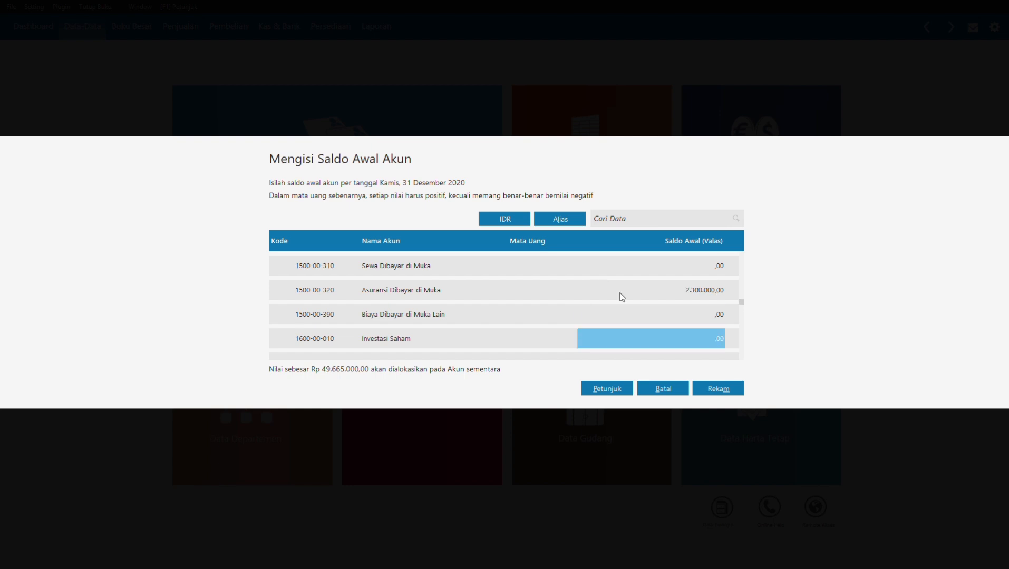
left_click(581, 311)
type("125000000")
key("Down")
key("Down")
key("Down")
key("Down")
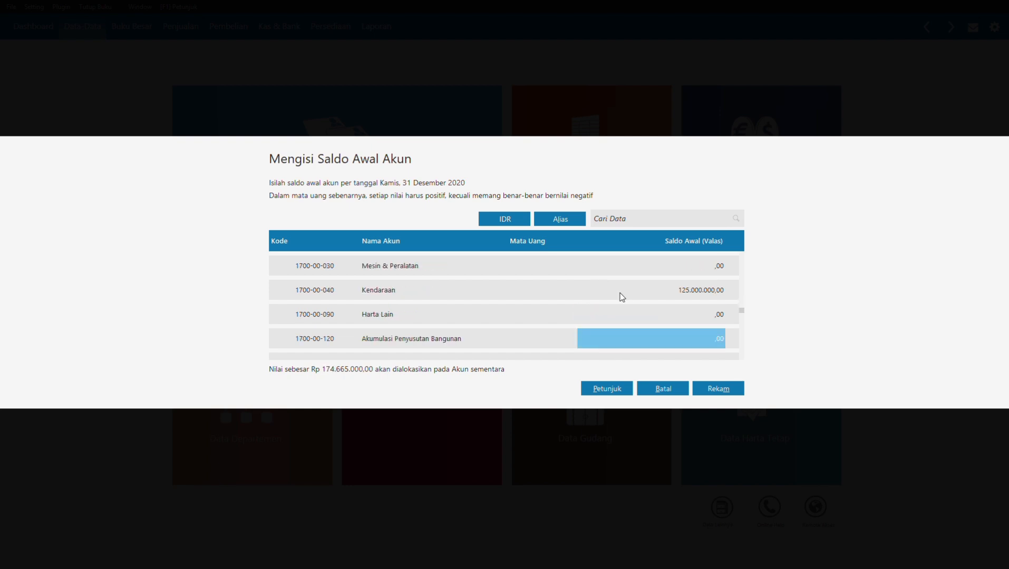
type("-12500000")
key("Down")
key("Down")
key("Down")
key("Down")
key("Down")
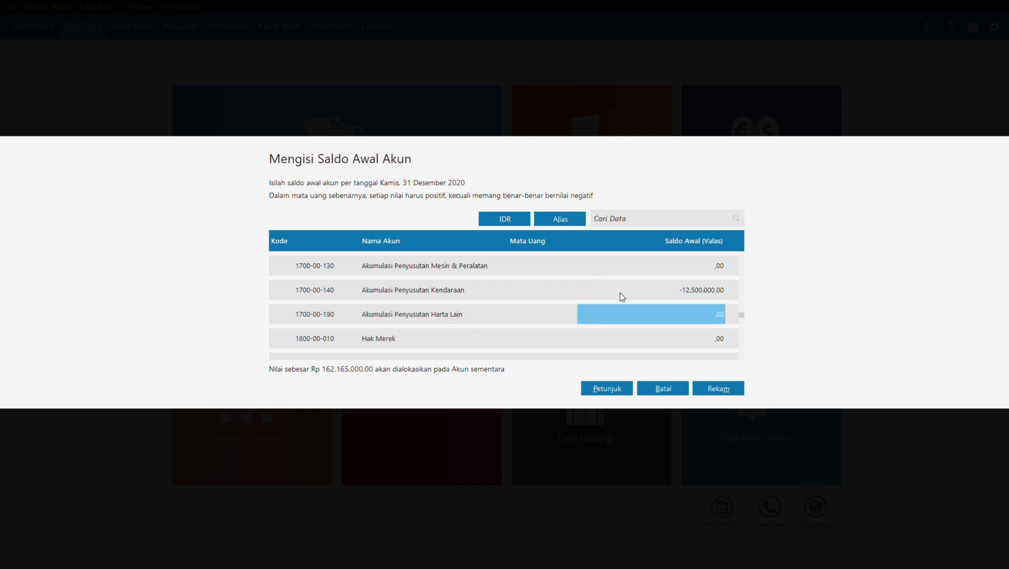
Step: Enter Utang Usaha 16.875.000 and Utang Gaji & Upah 2.115.000
key("Up")
type("16875000")
key("Down")
key("Down")
key("Down")
key("Down")
key("Down")
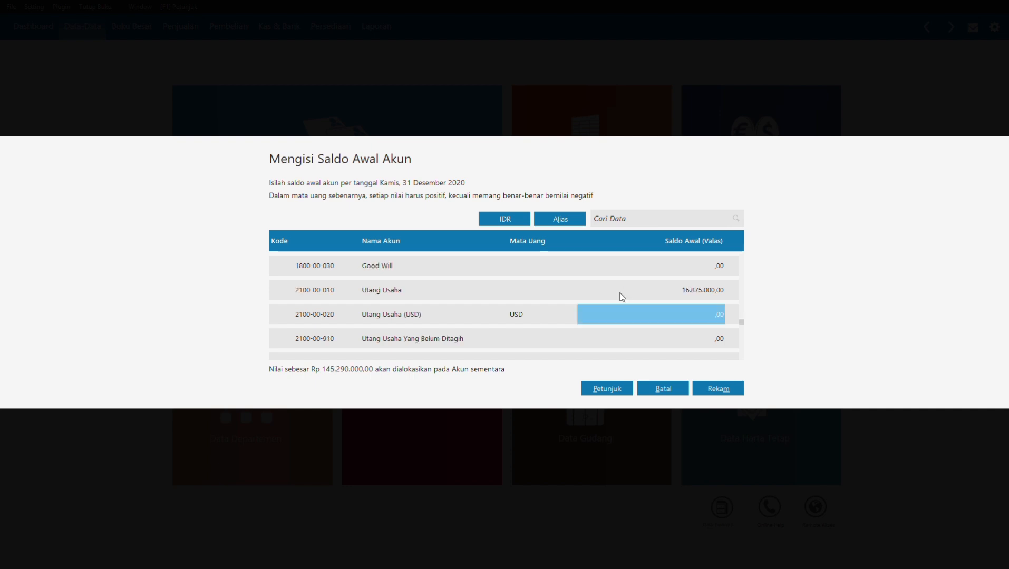
type("2115000")
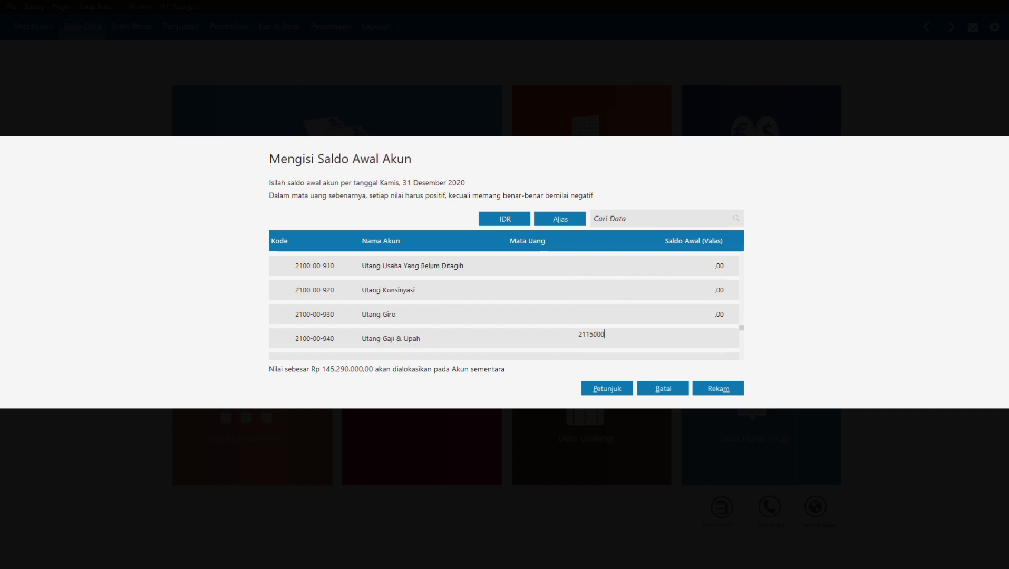
key("Down")
Step: Enter Utang Bank 81.375.000, Modal Disetor 35.500.000 and Laba ditahan 26.300.000
key("Down")
key("Down")
key("Up")
key("Up")
key("Up")
key("Up")
key("Up")
key("Up")
key("Up")
key("Up")
key("Up")
key("Down")
key("Down")
key("Down")
key("Down")
key("Down")
key("Down")
key("Down")
key("Down")
key("Down")
key("Down")
key("Down")
key("Down")
key("Down")
key("Down")
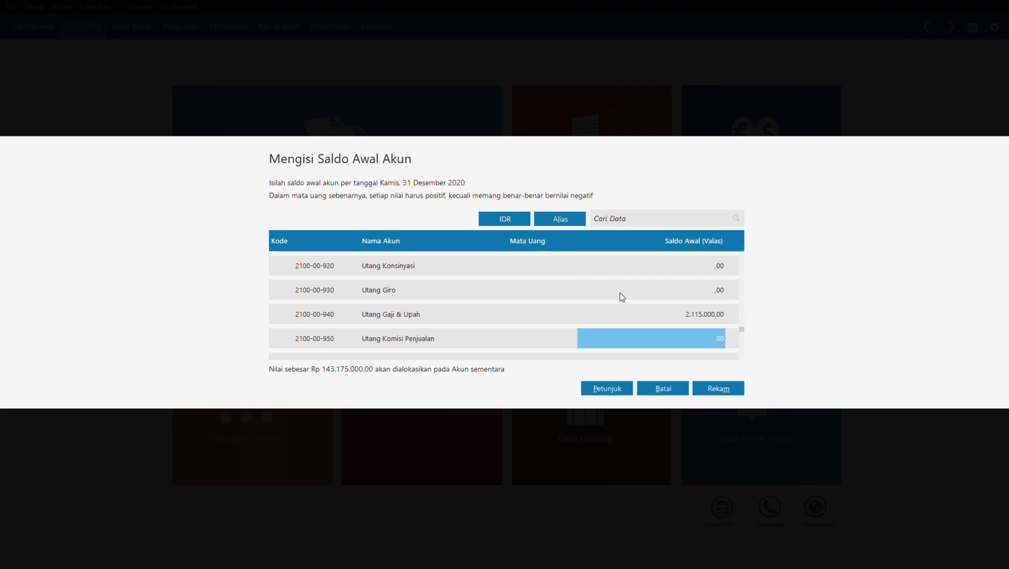
key("Up")
type("81.3")
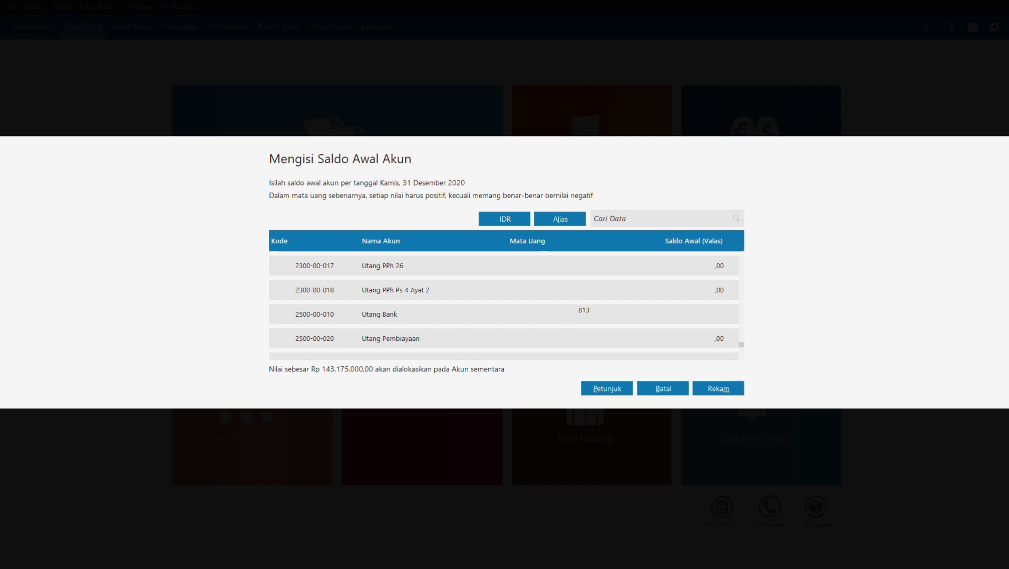
type("75.000")
key("Down")
key("Down")
type("35.5")
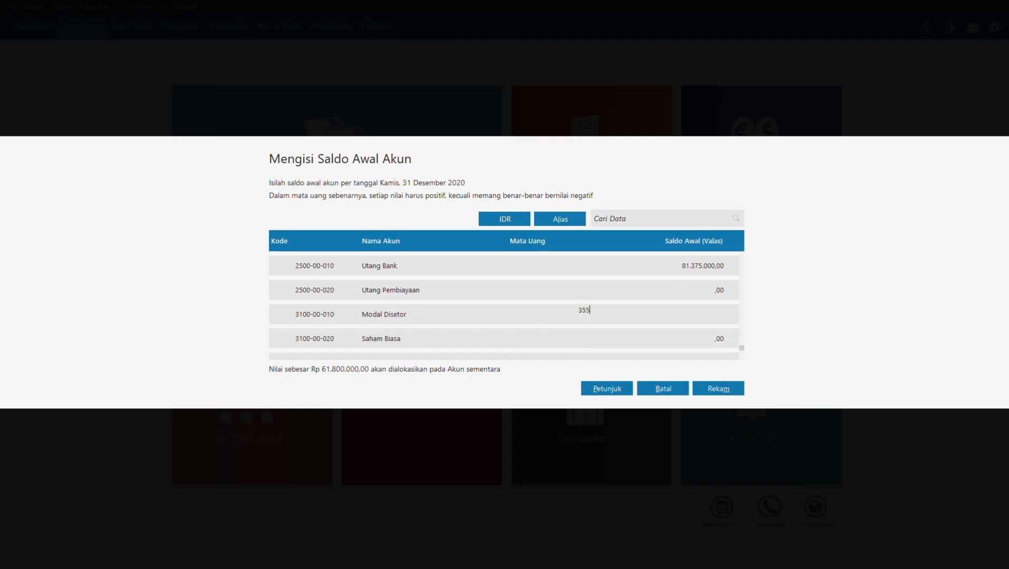
type("00.000")
key("Down")
key("Down")
type("26300000")
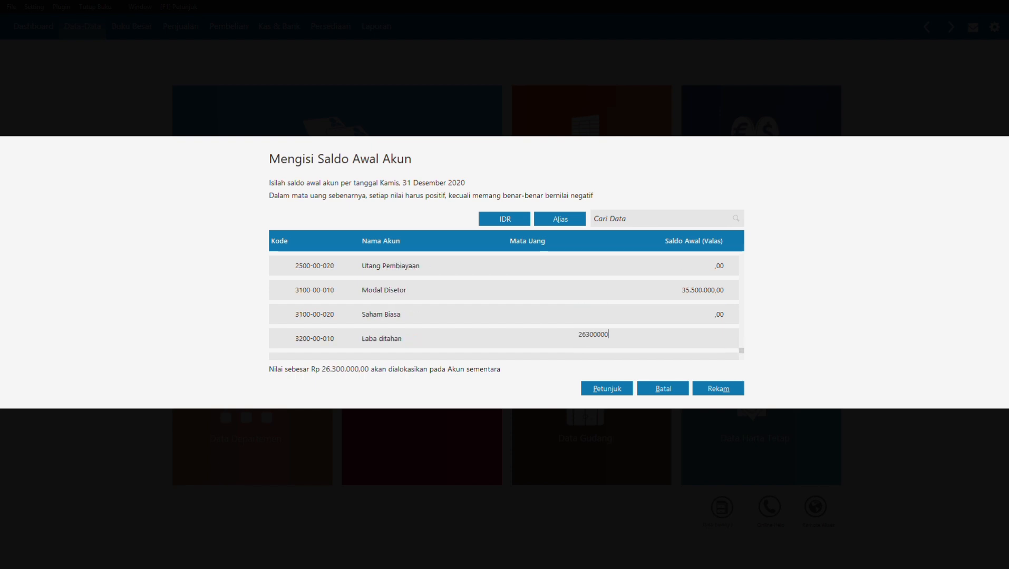
key("Down")
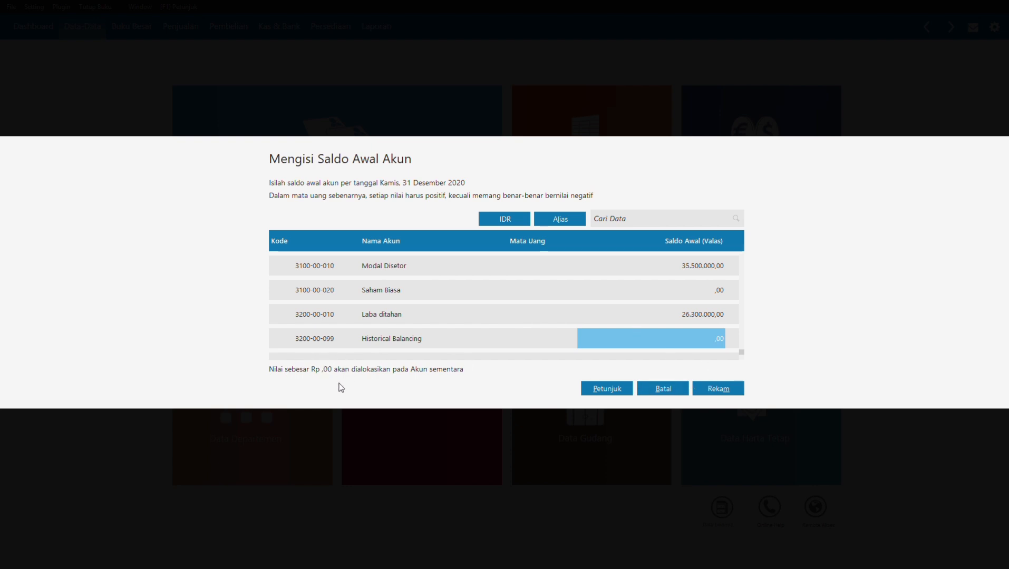
Step: Save the opening balances and open the Daftar Akun account list
left_click(730, 387)
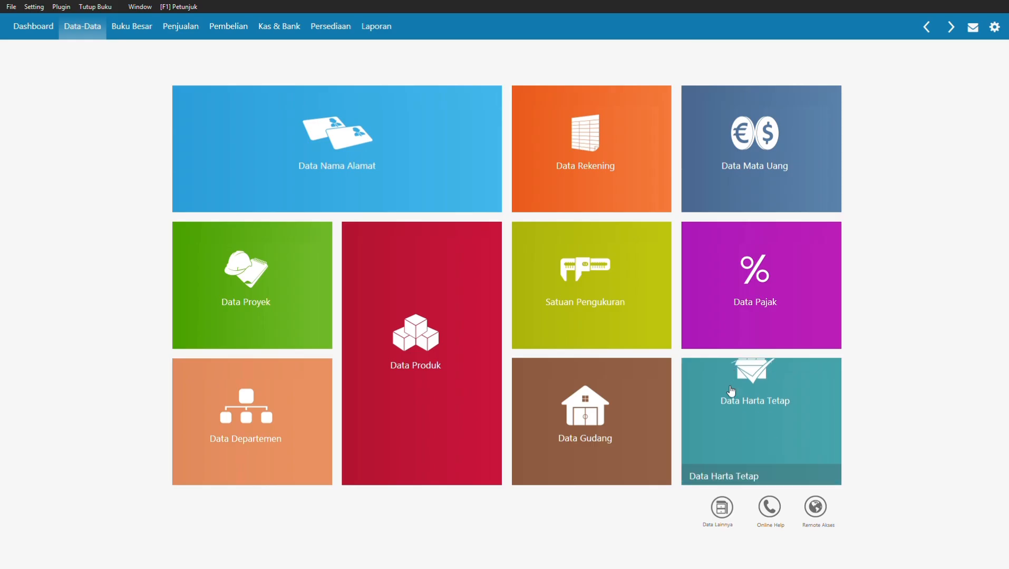
mouse_move(730, 390)
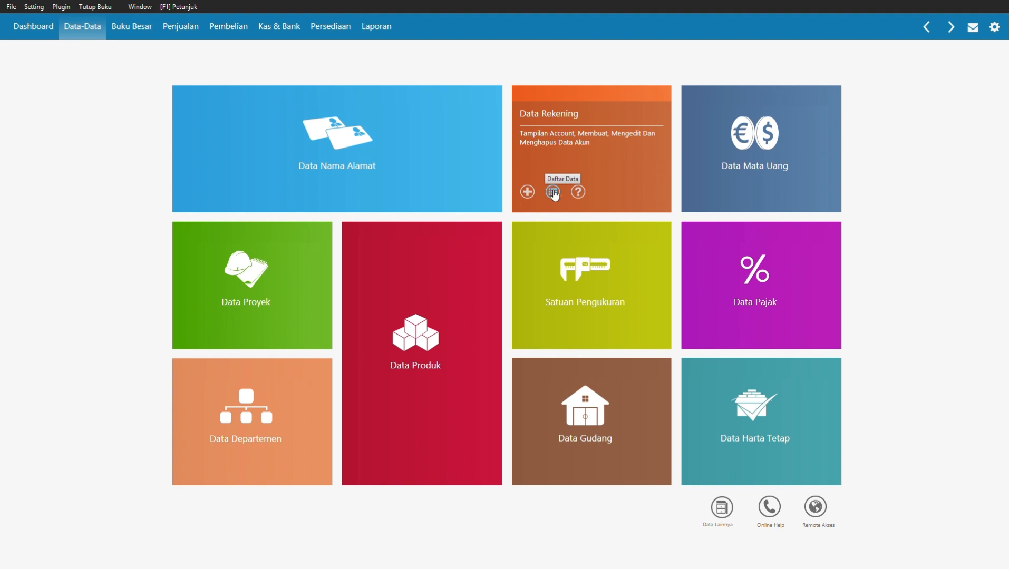
left_click(552, 191)
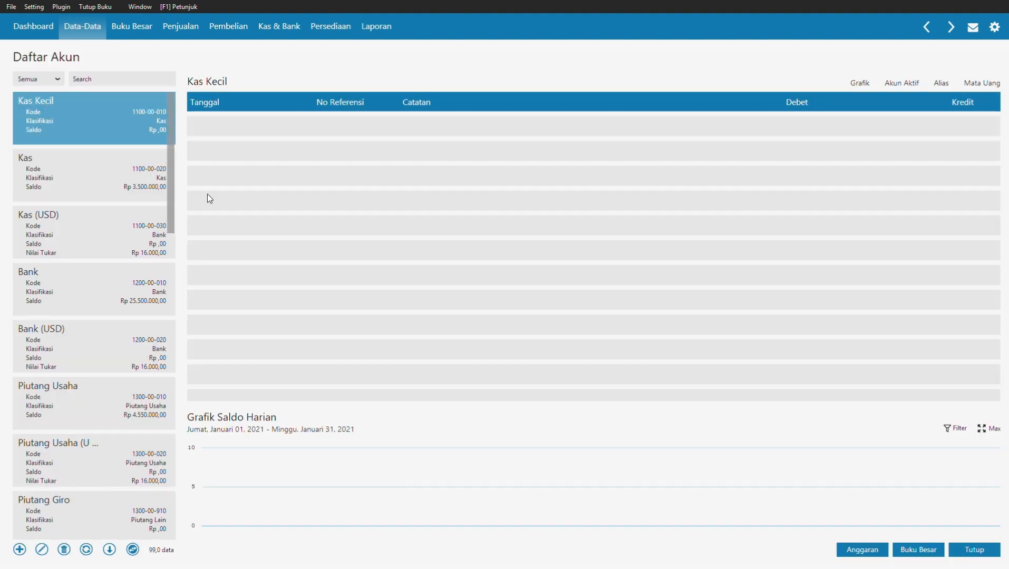
Step: Switch to the full table view and rename Piutang Usaha to Piutang Dagang
left_click(132, 551)
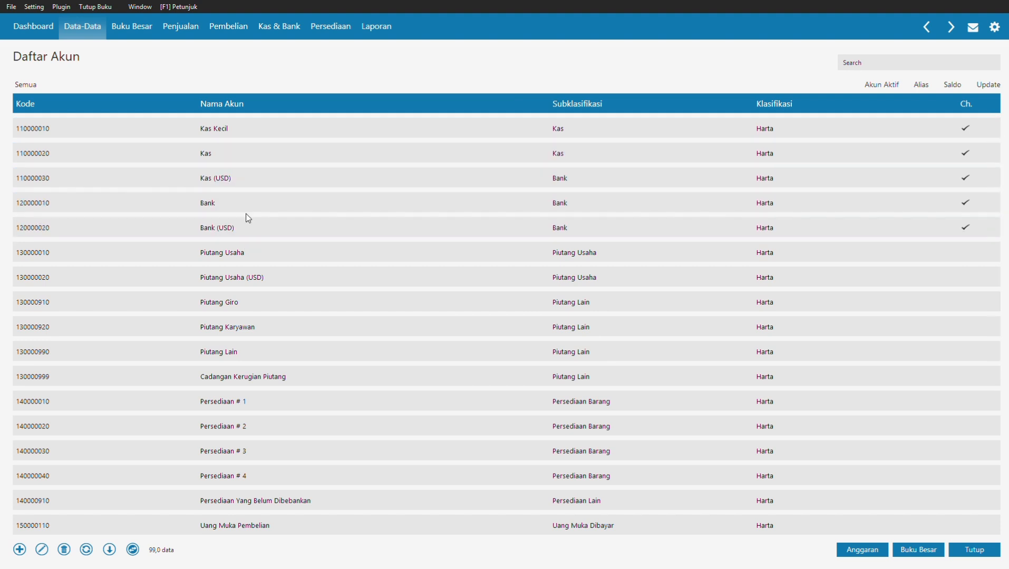
double_click(222, 258)
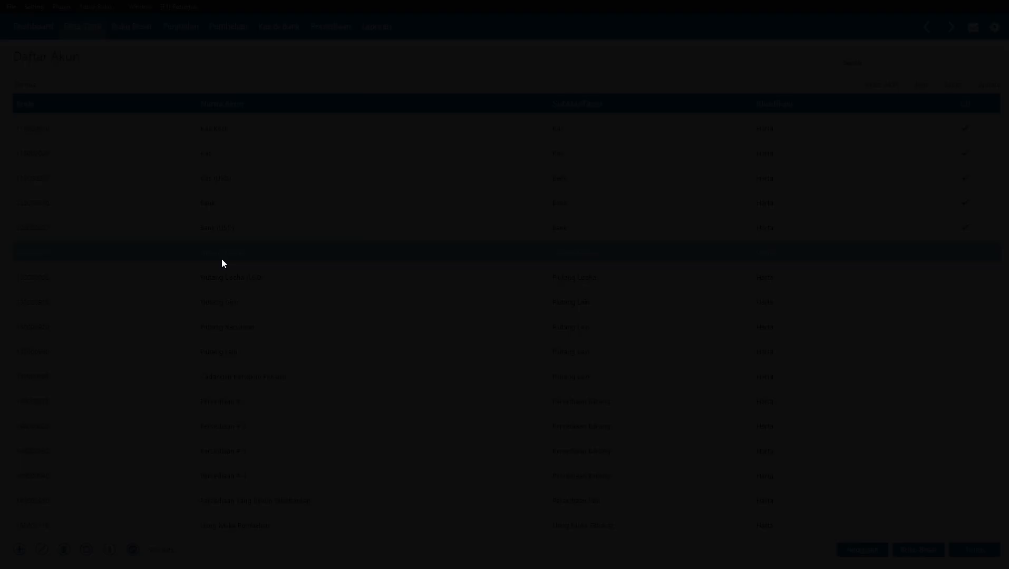
left_click(715, 358)
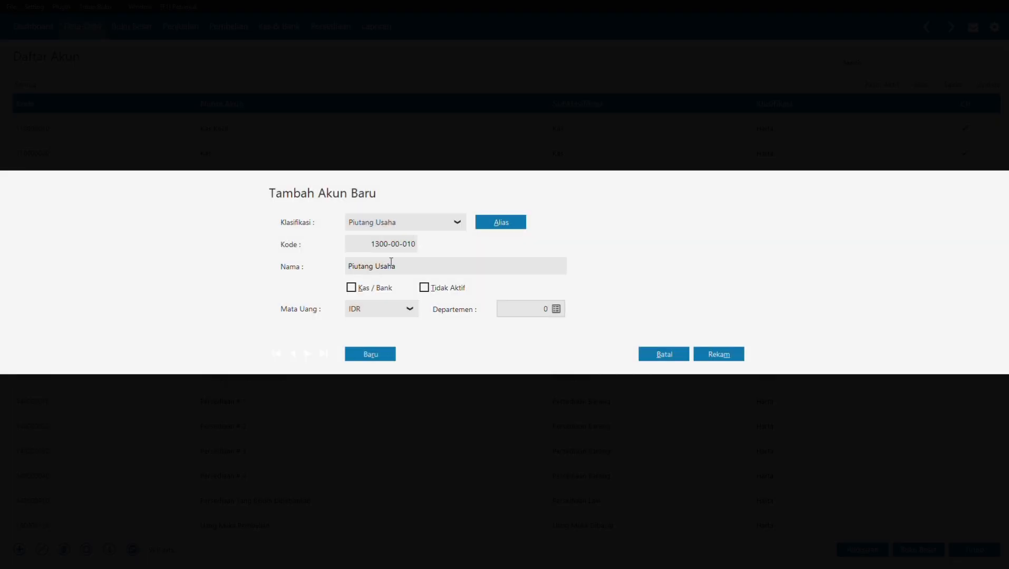
double_click(389, 268)
type("Dagang")
left_click(722, 355)
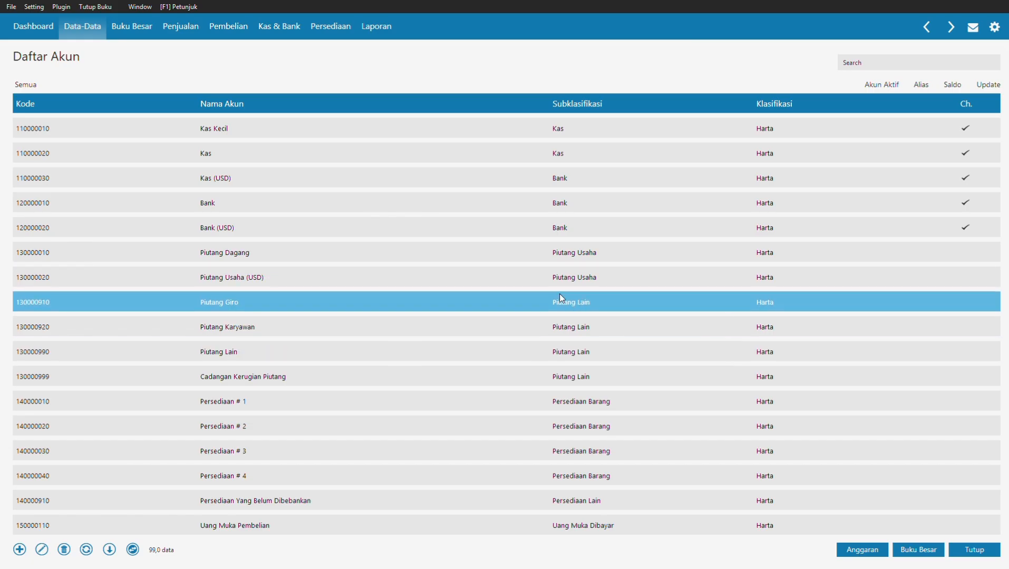
Step: Rename the Persediaan # 1 account to Persediaan Barang Dagang
double_click(244, 404)
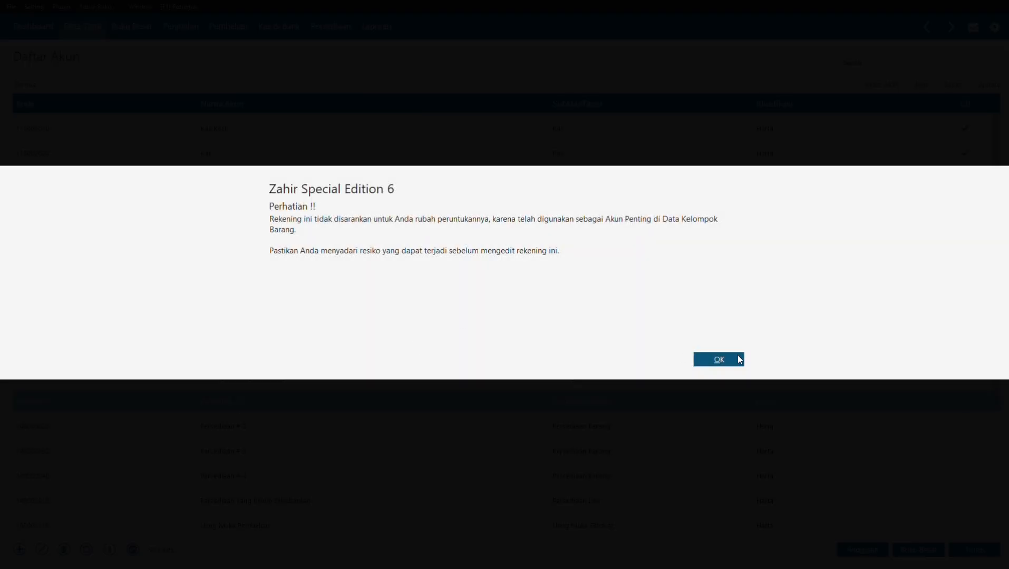
left_click(739, 359)
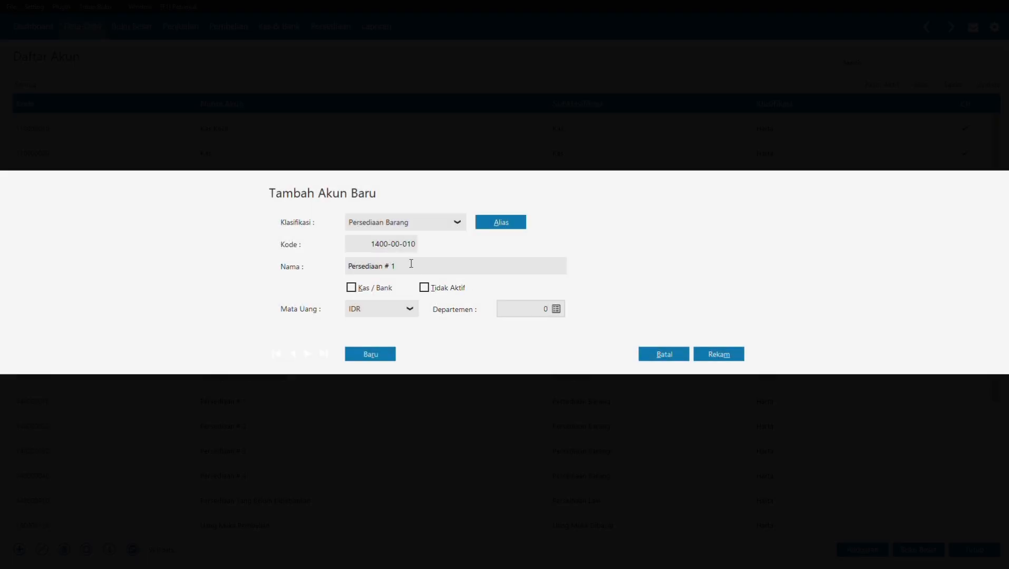
double_click(403, 263)
key("BackSpace")
type("Barang Dagang")
left_click(724, 358)
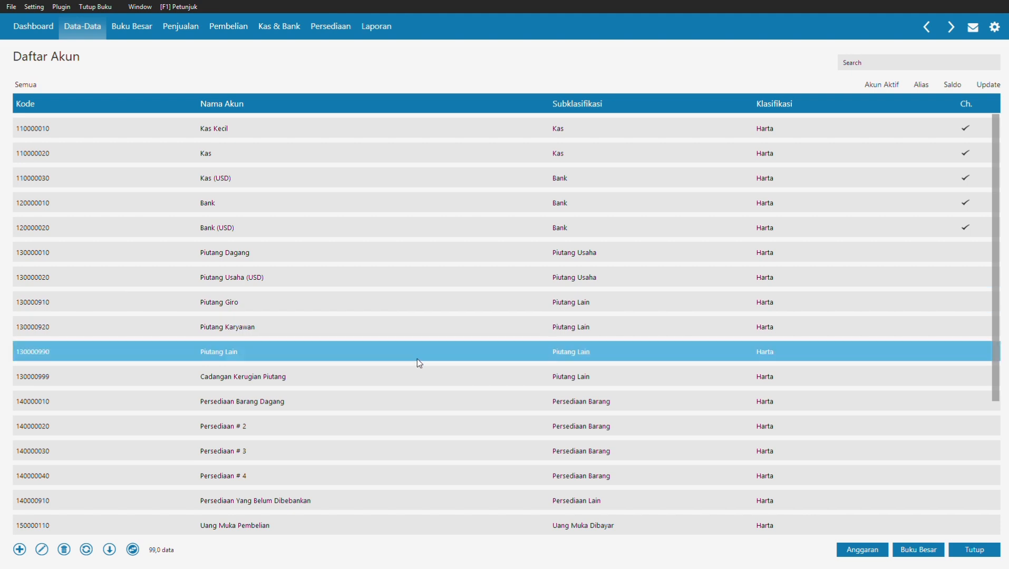
Step: Rename account 210000010 from Utang Usaha to Utang Dagang
scroll(418, 362, "down", 1)
scroll(417, 359, "down", 9)
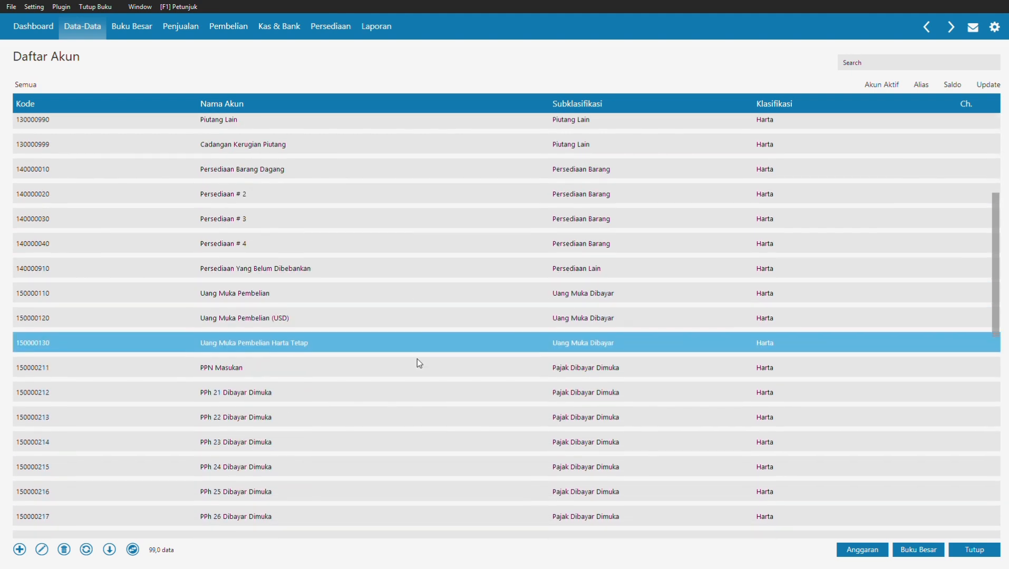
scroll(416, 363, "down", 5)
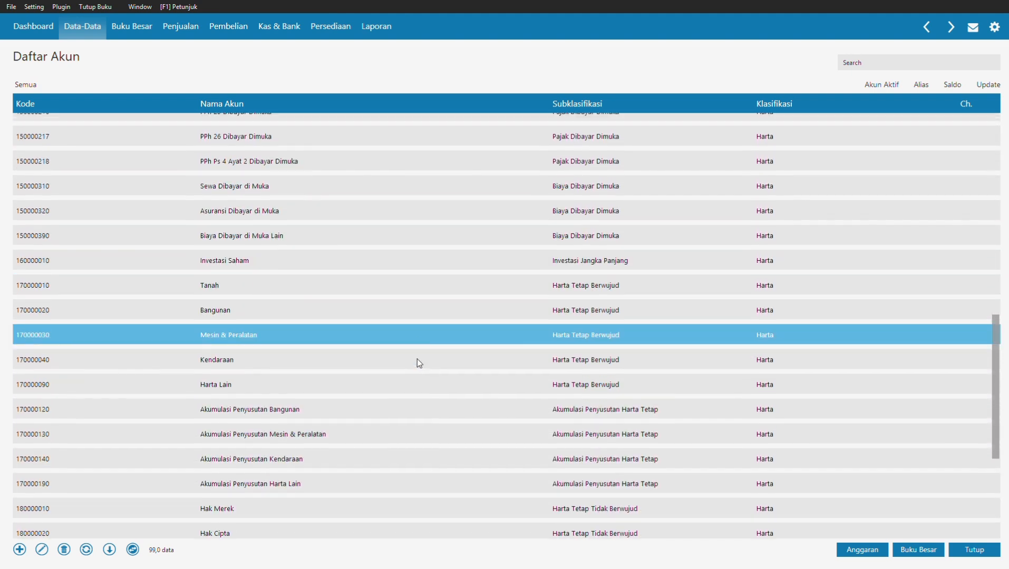
scroll(419, 363, "down", 1)
scroll(417, 359, "down", 1)
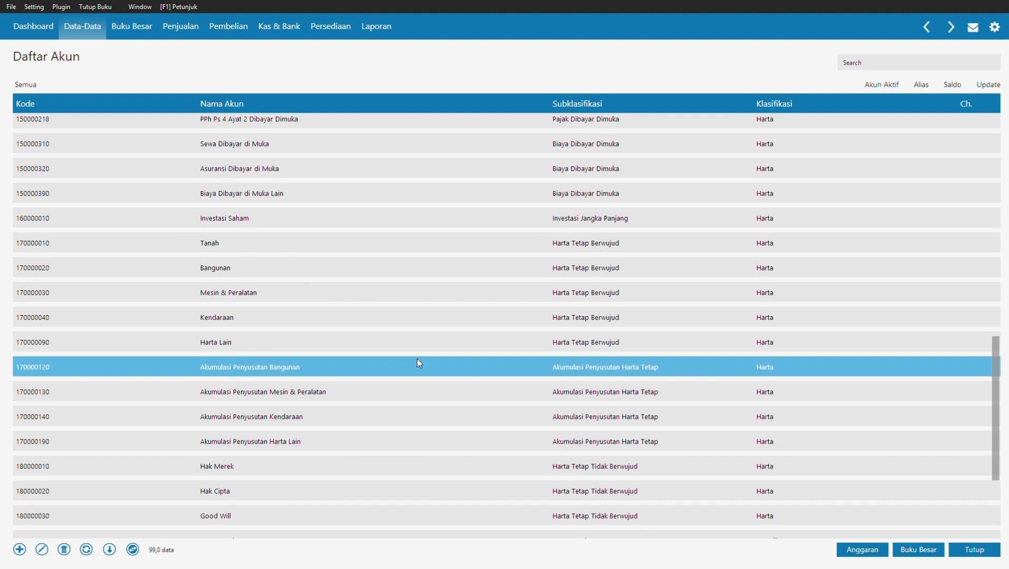
scroll(417, 360, "down", 1)
scroll(416, 359, "down", 1)
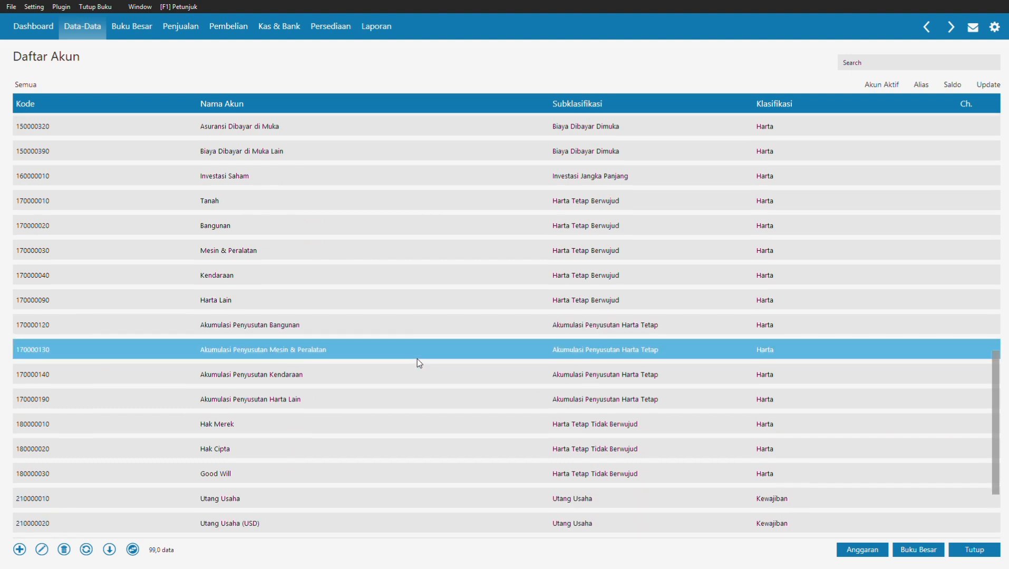
double_click(267, 494)
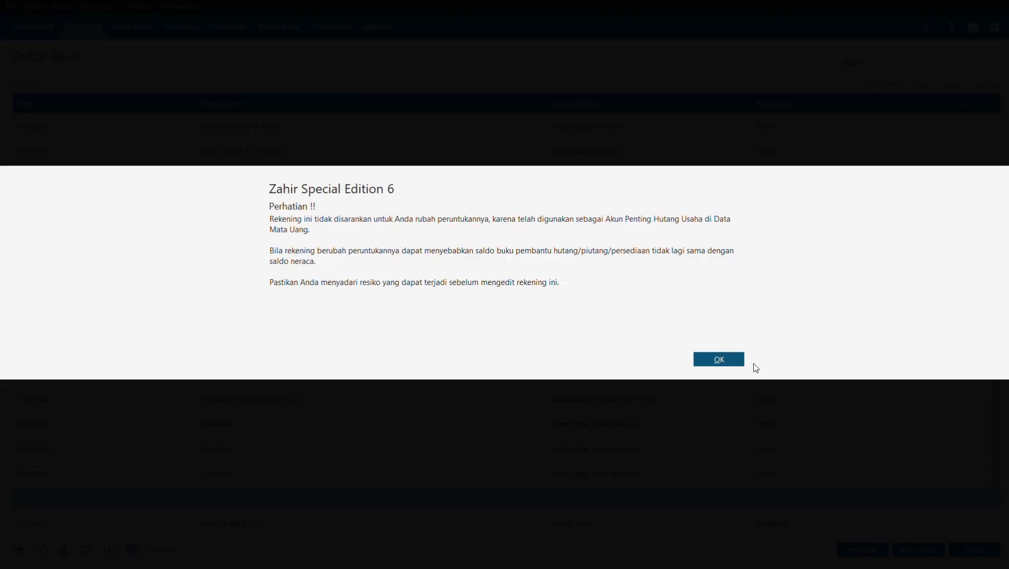
left_click(715, 360)
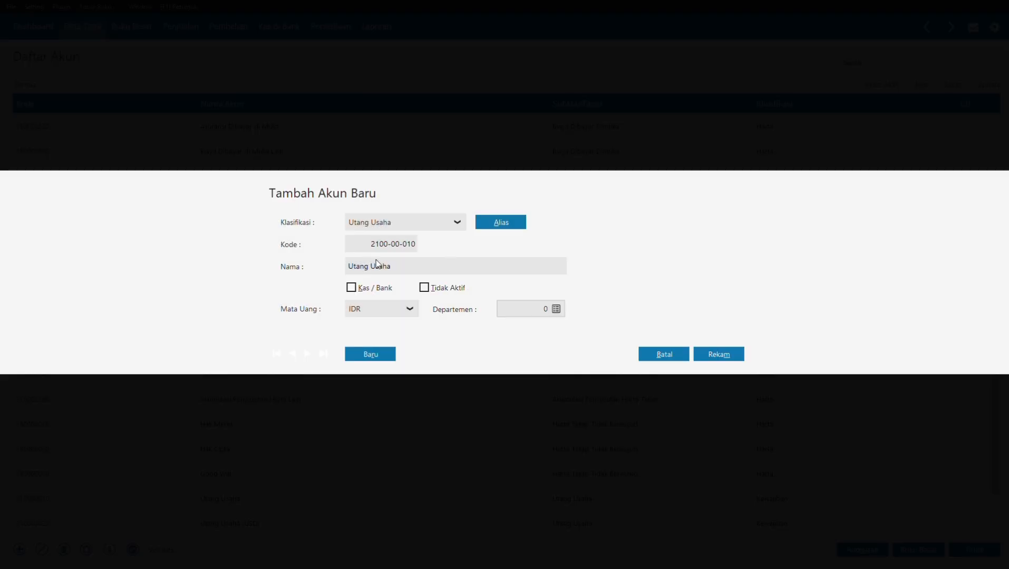
double_click(380, 266)
type("Dagang")
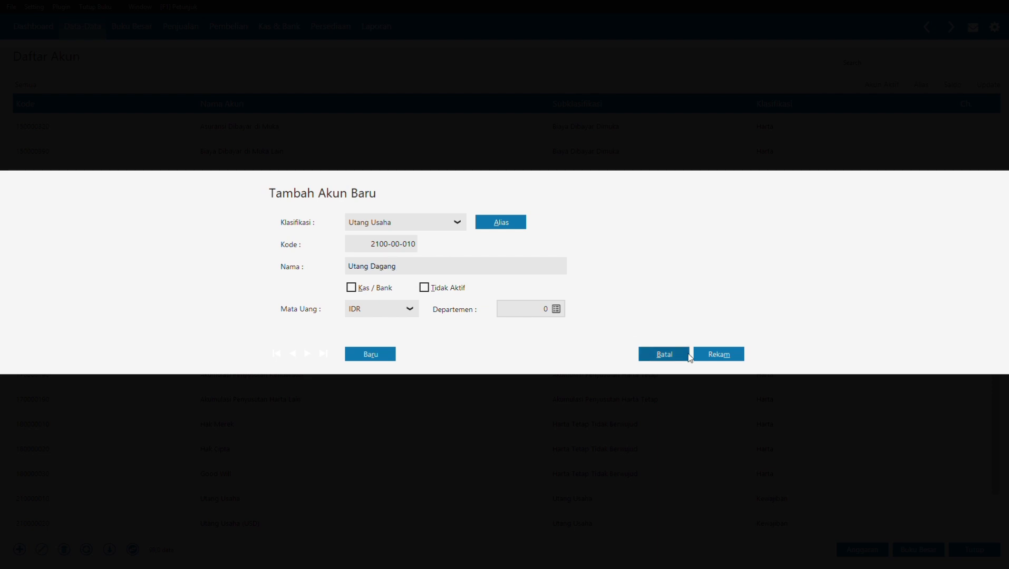
left_click(718, 354)
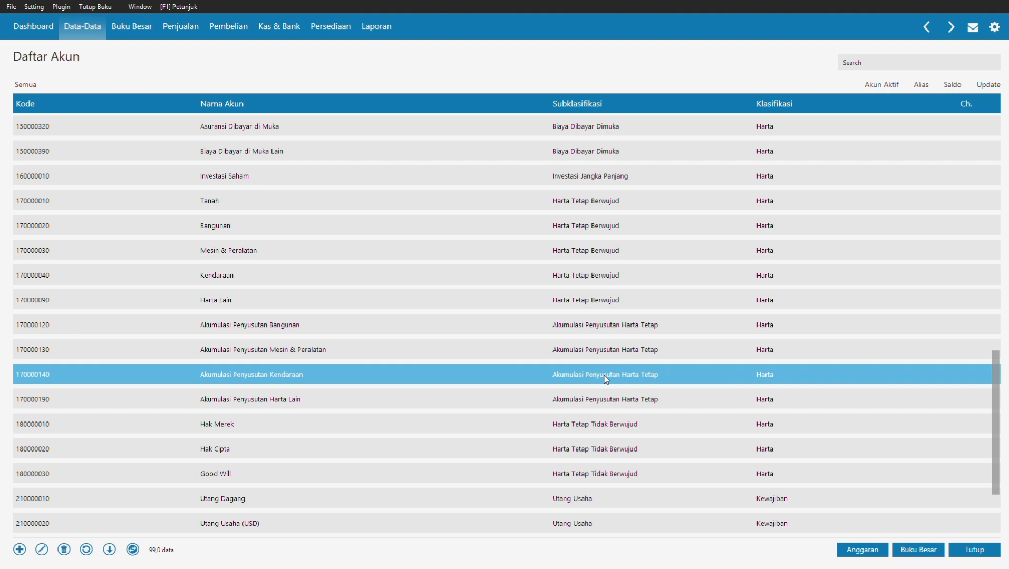
Step: Operate further controls in the Daftar Akun account list
left_click(373, 372)
left_click(505, 279)
left_click(512, 291)
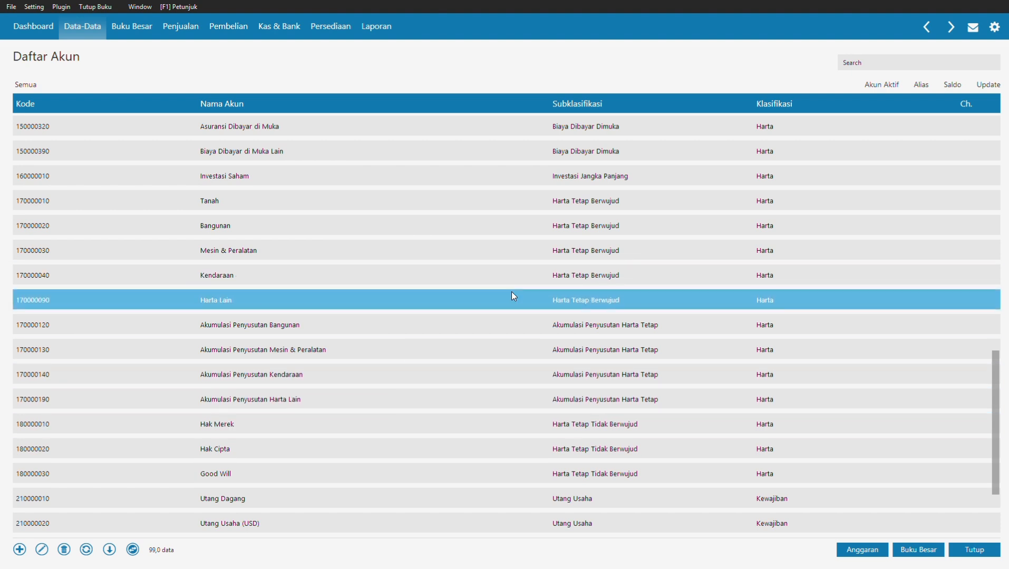
left_click(509, 348)
left_click(850, 366)
scroll(870, 400, "down", 7)
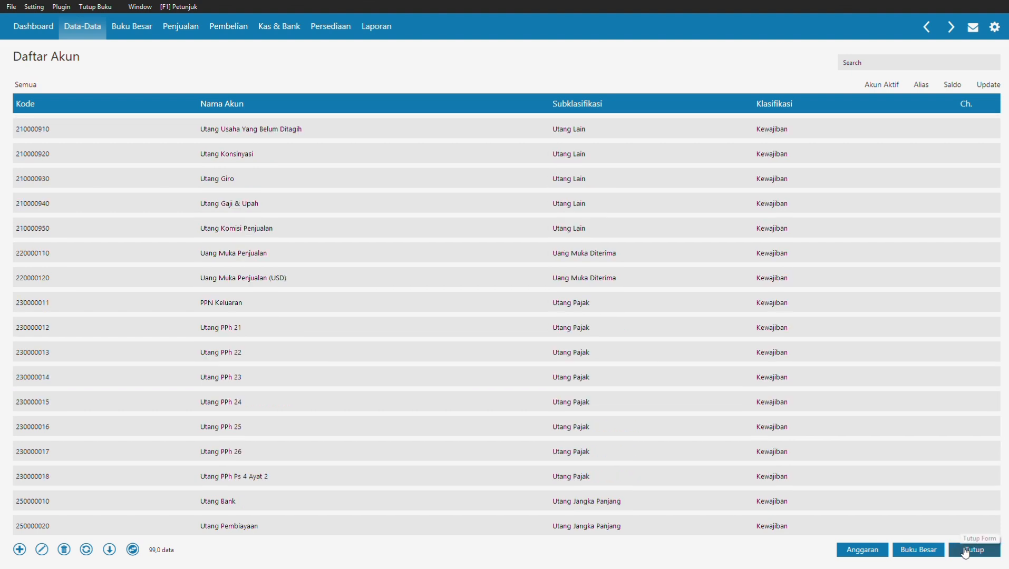
Step: Close the account list and open the Saldo Awal Piutang Usaha entry
left_click(967, 548)
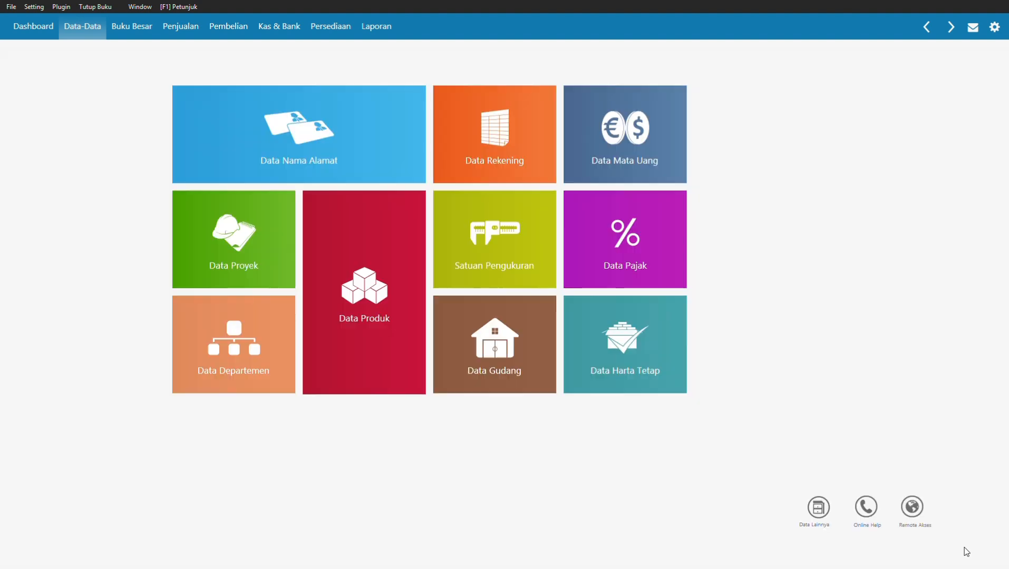
left_click(34, 6)
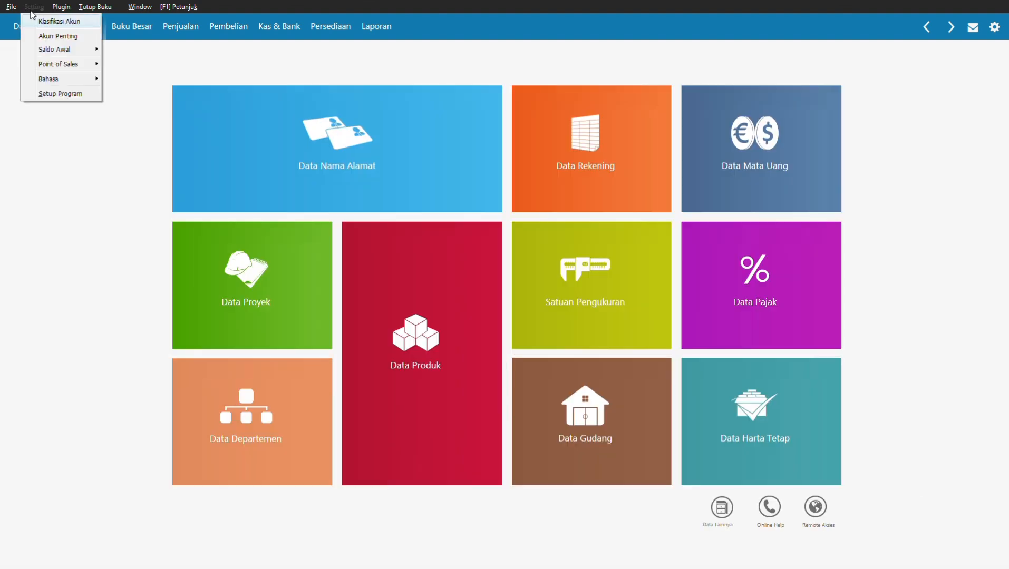
mouse_move(64, 49)
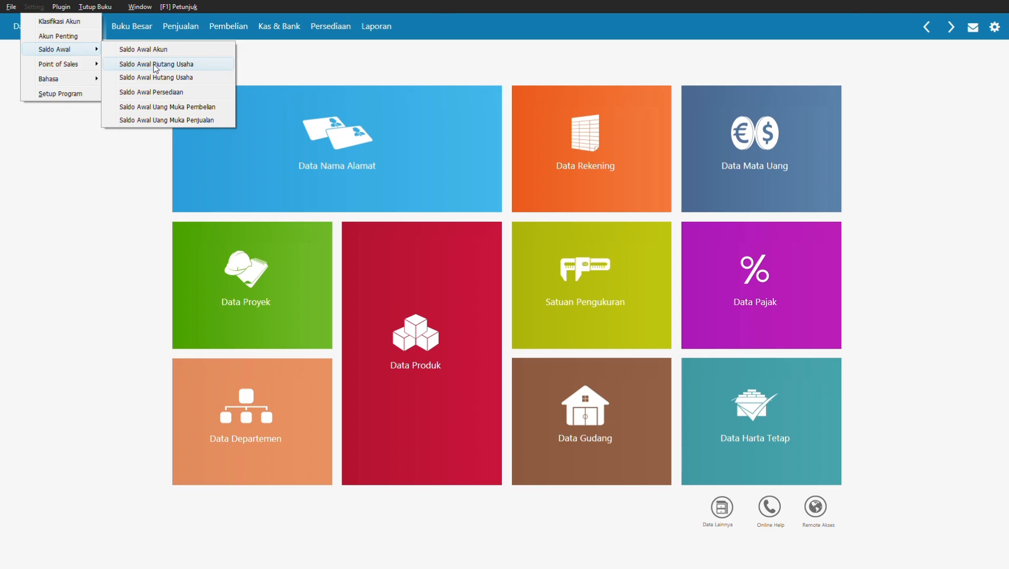
left_click(153, 64)
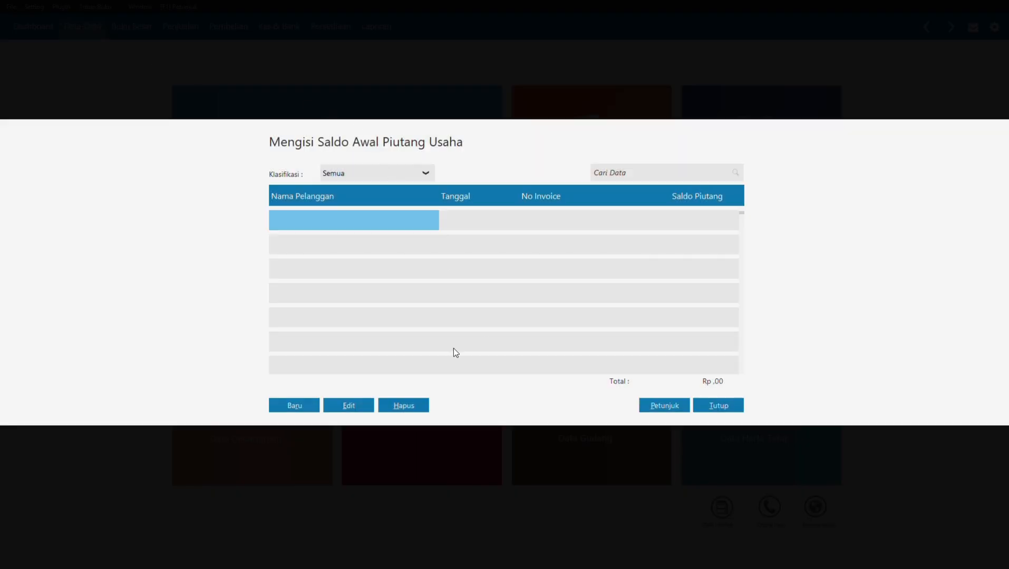
Step: Start a new opening receivable and add a new customer from the Nama Pelanggan lookup
left_click(295, 406)
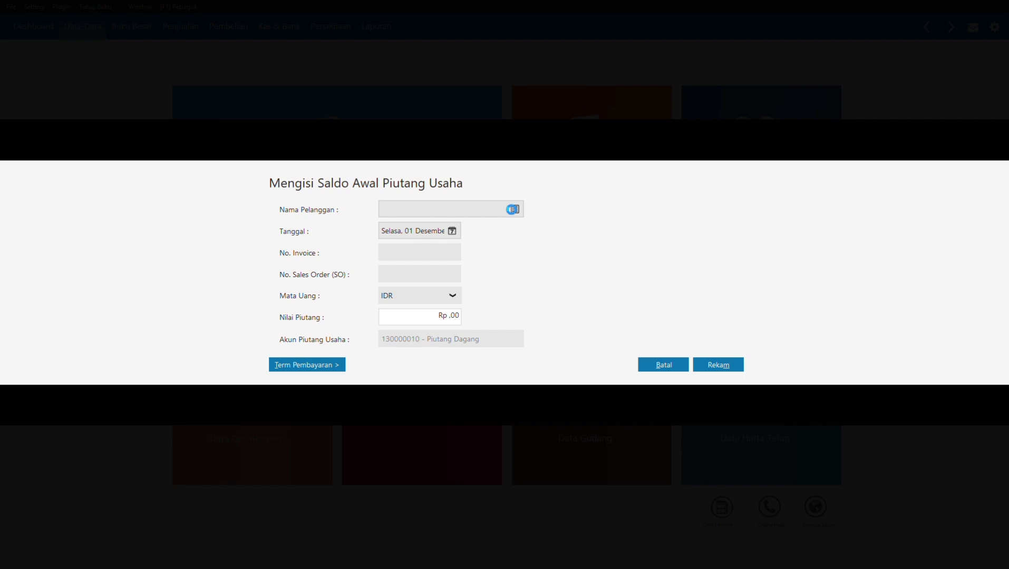
left_click(513, 210)
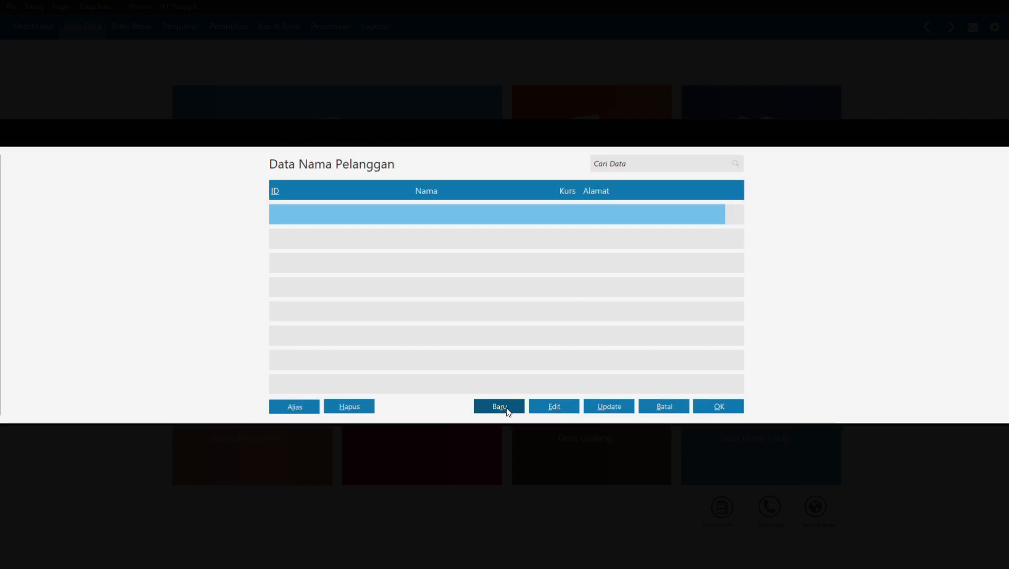
left_click(506, 408)
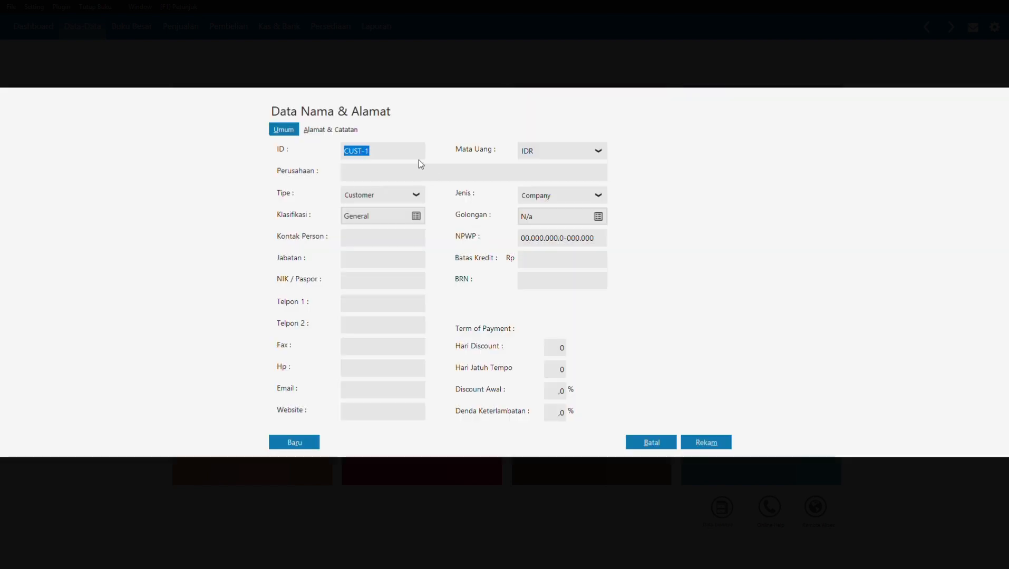
Step: Add customer CUST-001 PT Megantara
left_click(403, 151)
type("001")
left_click(397, 168)
type("PT Megantara")
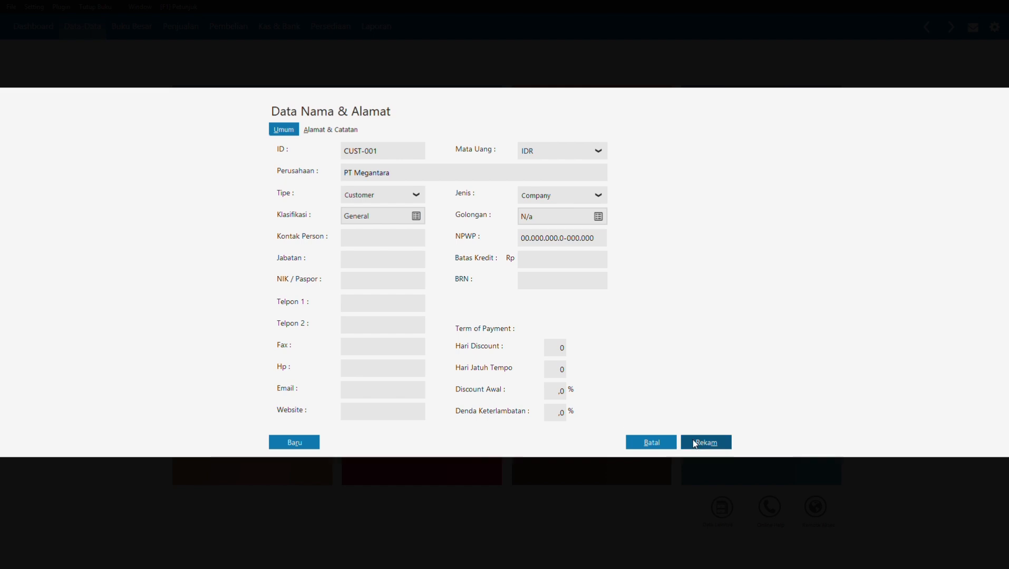
left_click(285, 448)
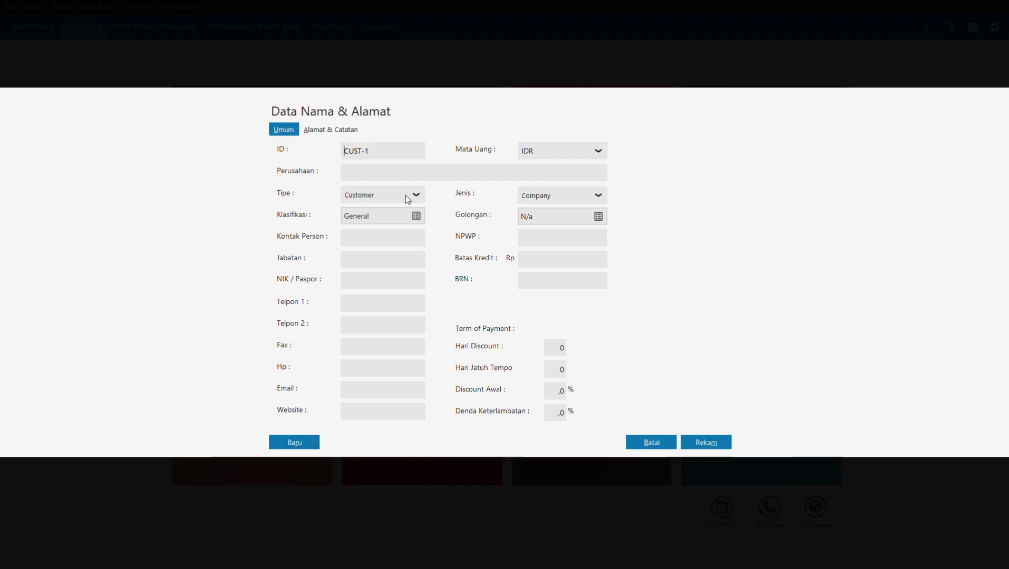
Step: Add customer CUST-002 PT Unggul Utama
left_click(394, 150)
key("BackSpace")
type("002")
left_click(382, 170)
type("PT Unggul Utama")
left_click(294, 443)
Step: Add customer CUST-003 CV Cipta Kreasi and confirm saving it
key("BackSpace")
type("00")
left_click(386, 174)
type("CV Cipta Kreasi")
left_click(701, 445)
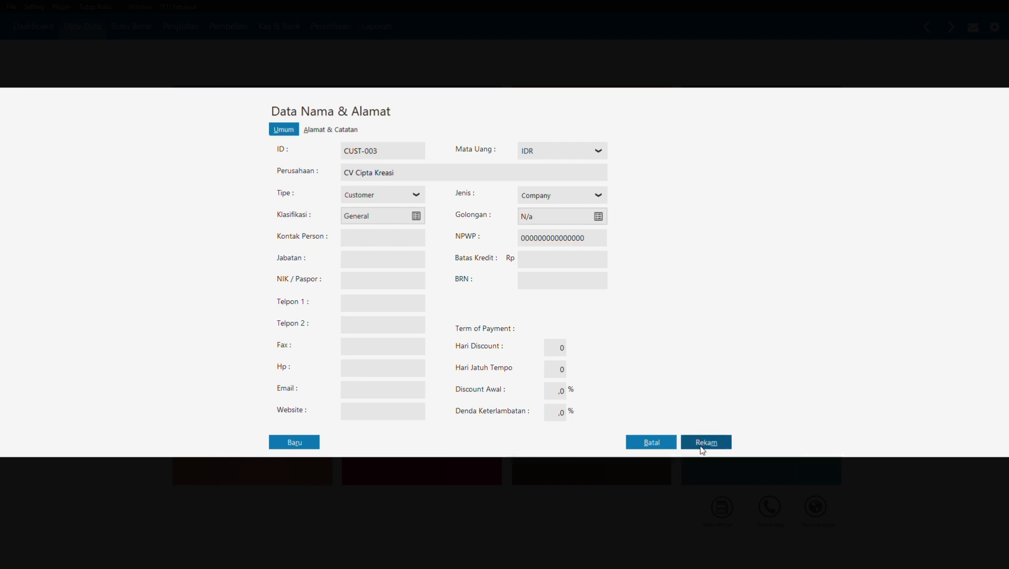
left_click(665, 343)
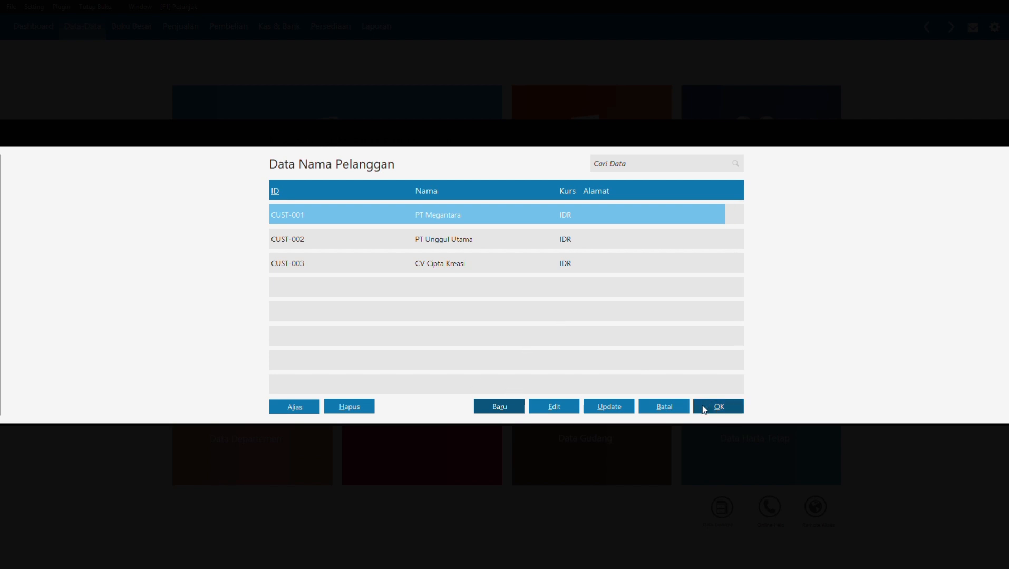
Step: Record PT Megantara's opening receivable INV-01 dated 1 December 2020 for Rp 1.250.000
left_click(720, 406)
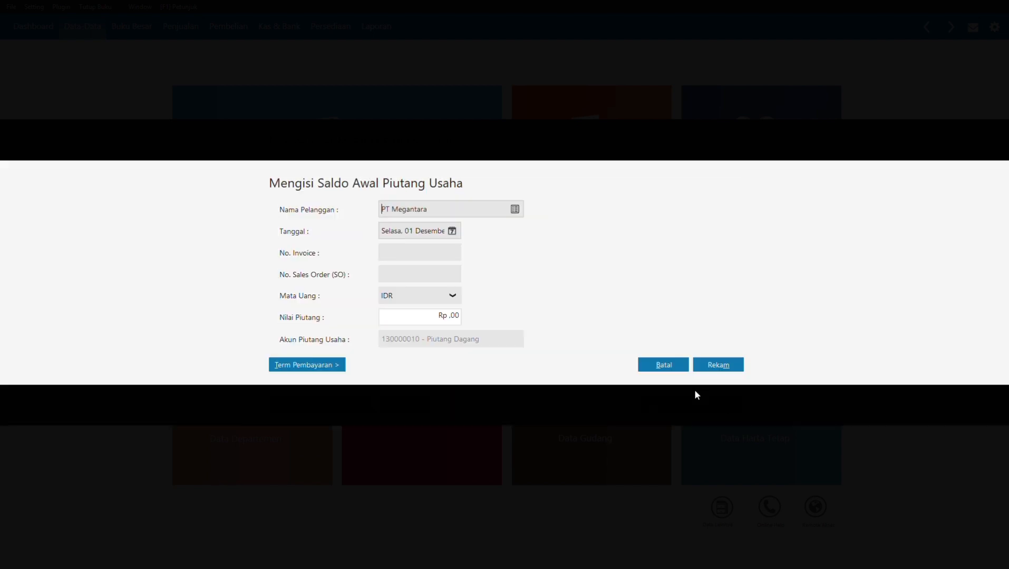
left_click(452, 233)
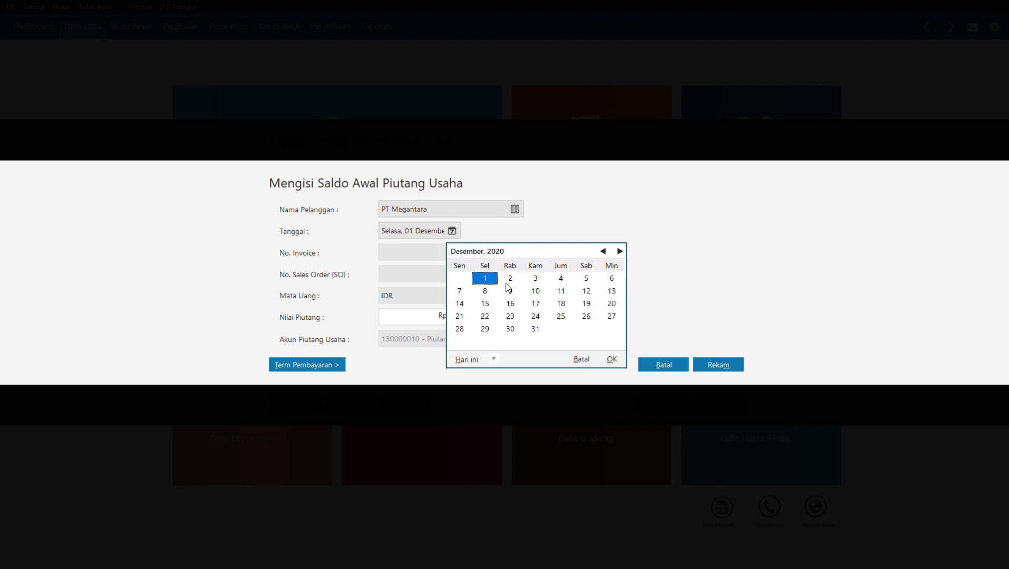
left_click(612, 360)
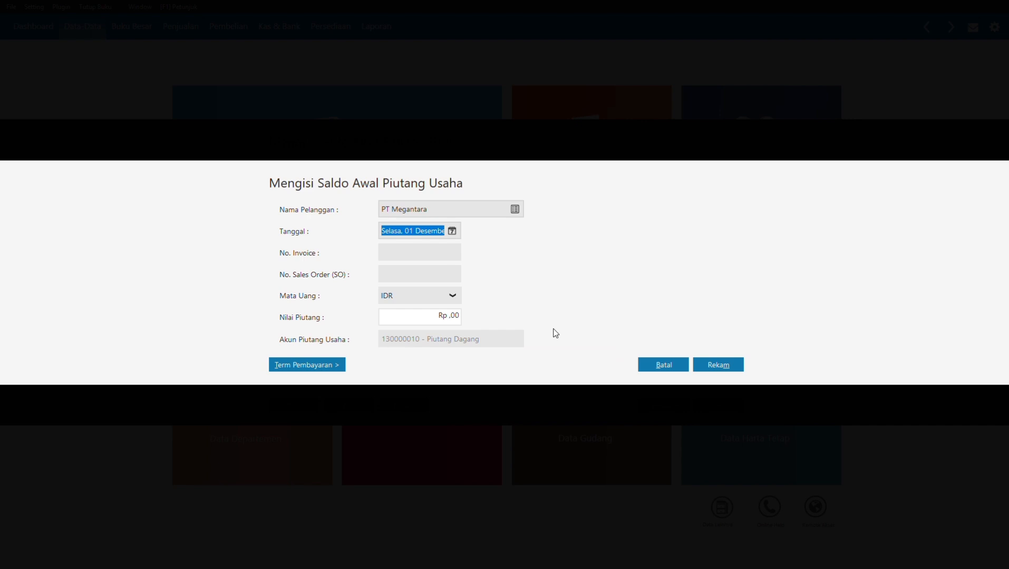
left_click(428, 253)
type("I")
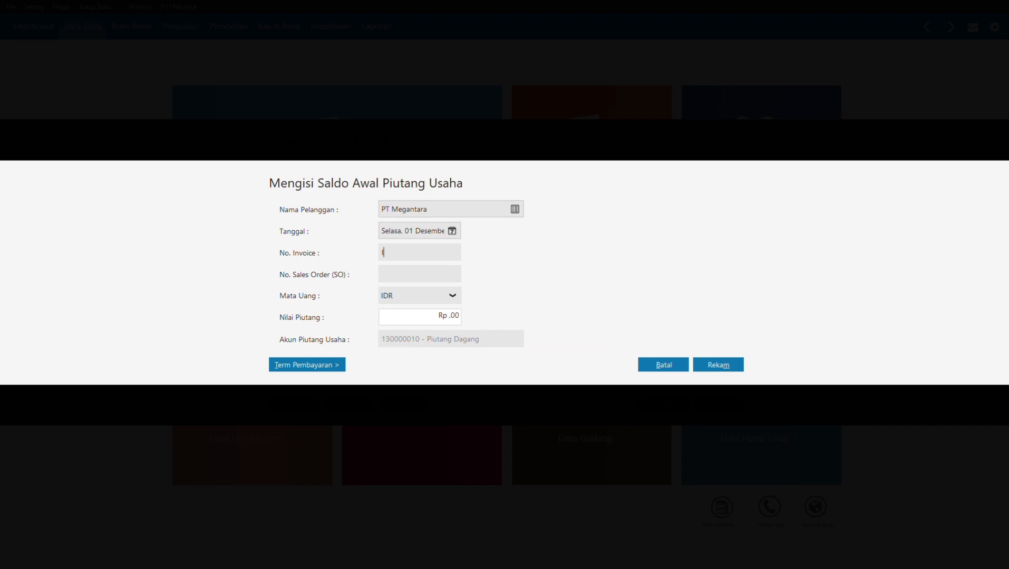
type("NV-01")
left_click(405, 314)
type("1250000")
left_click(405, 268)
left_click(715, 364)
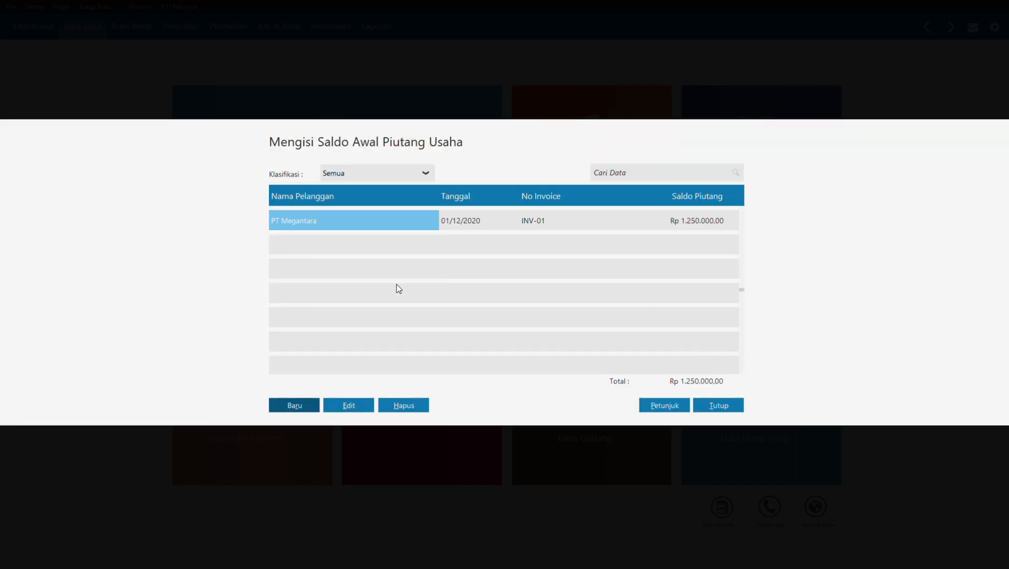
Step: Add PT Unggul Utama's receivable INV-02 dated 11 November 2020 for Rp 2.450.000
left_click(273, 406)
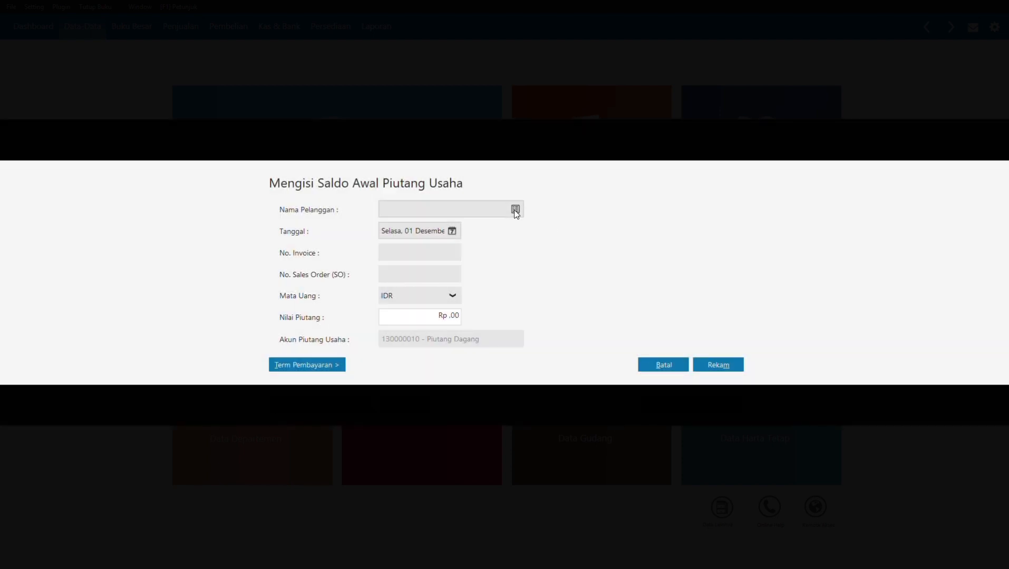
left_click(515, 210)
left_click(489, 237)
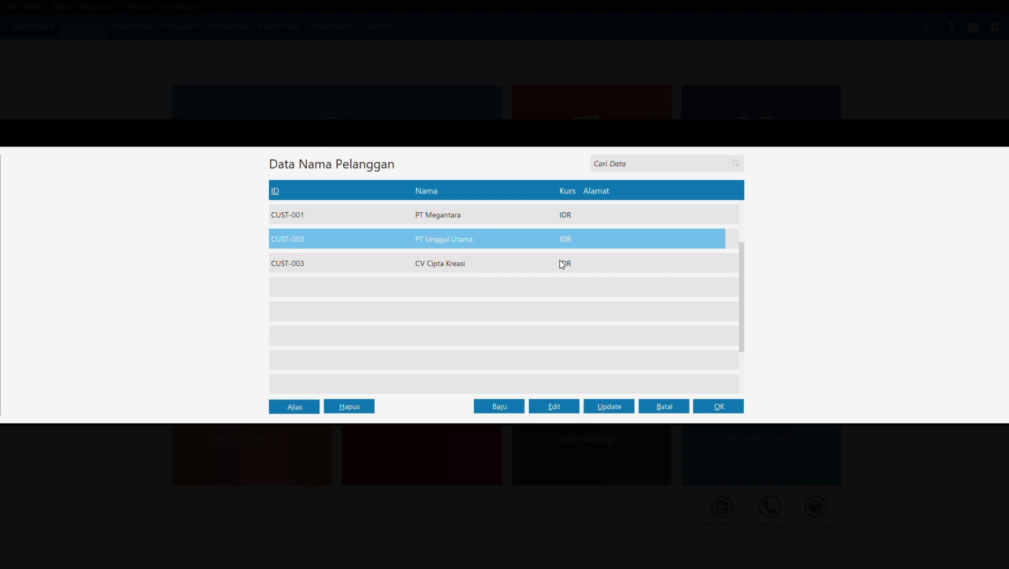
left_click(734, 409)
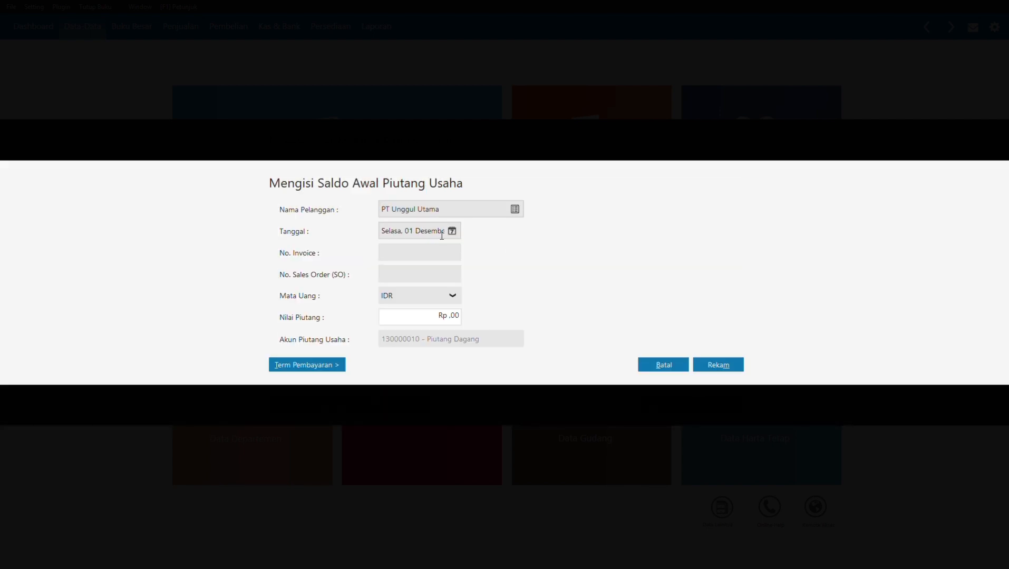
left_click(452, 234)
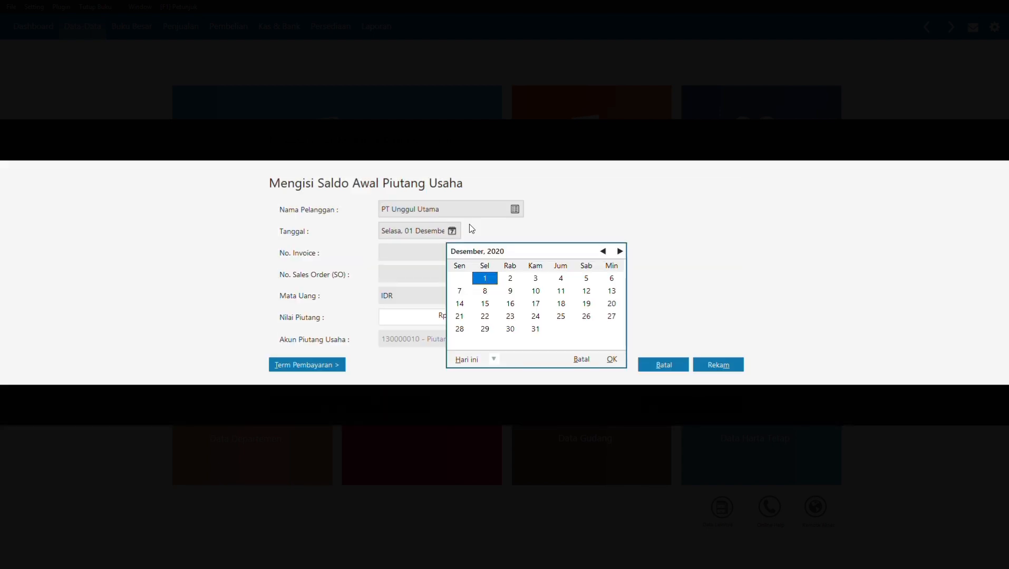
left_click(603, 252)
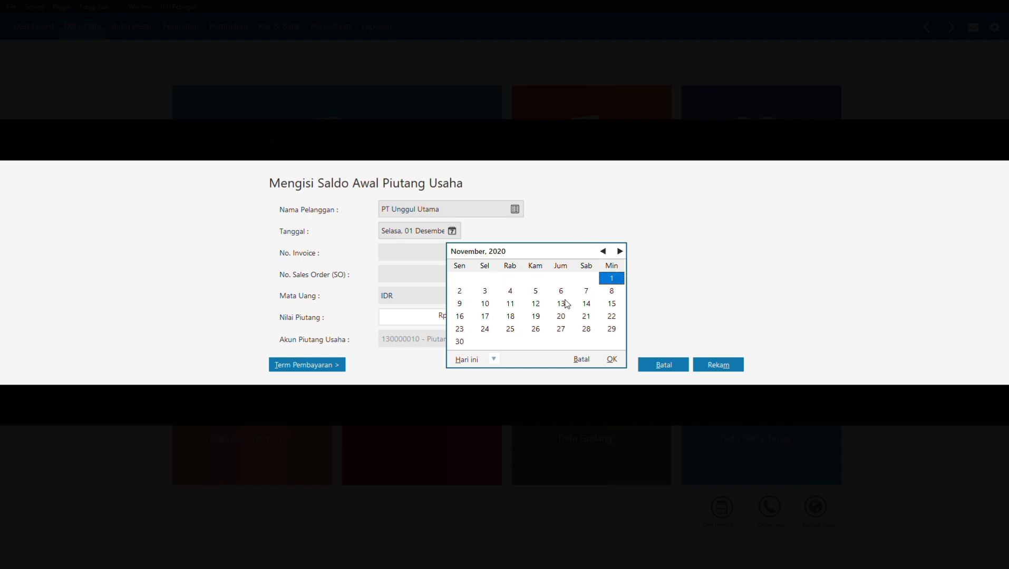
left_click(510, 305)
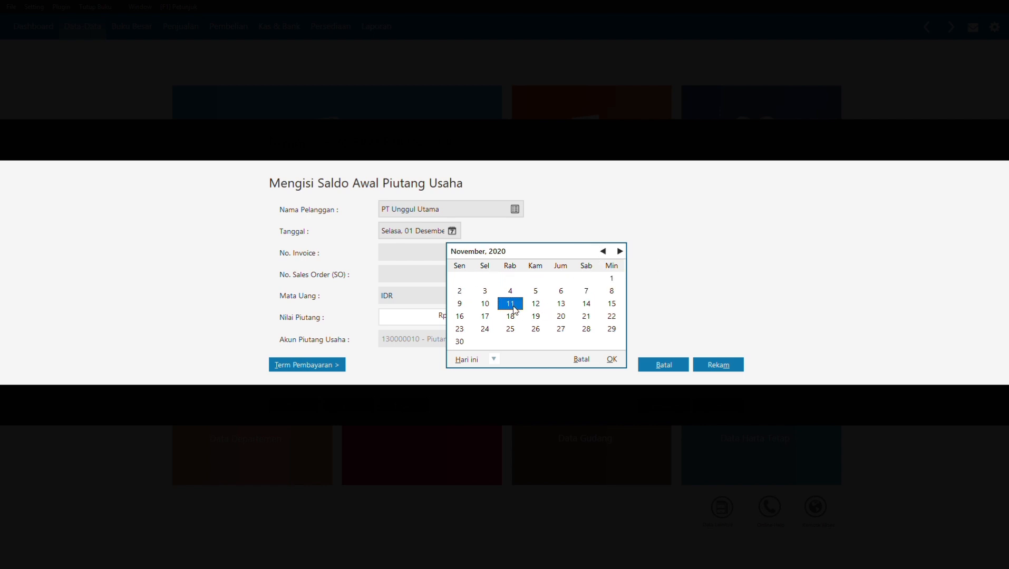
left_click(618, 362)
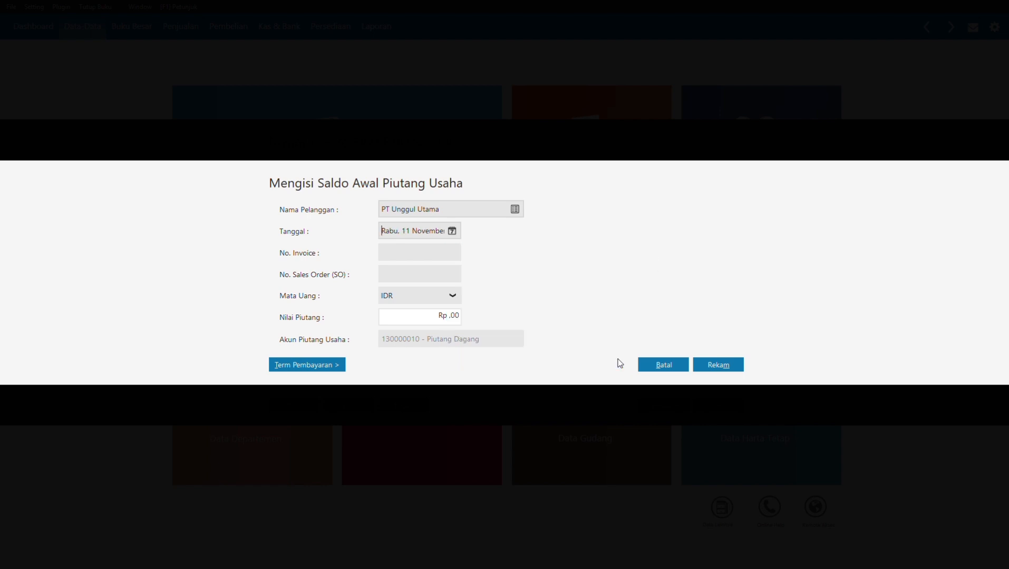
left_click(421, 251)
type("INV-02")
left_click(410, 319)
type("2450000")
left_click(730, 365)
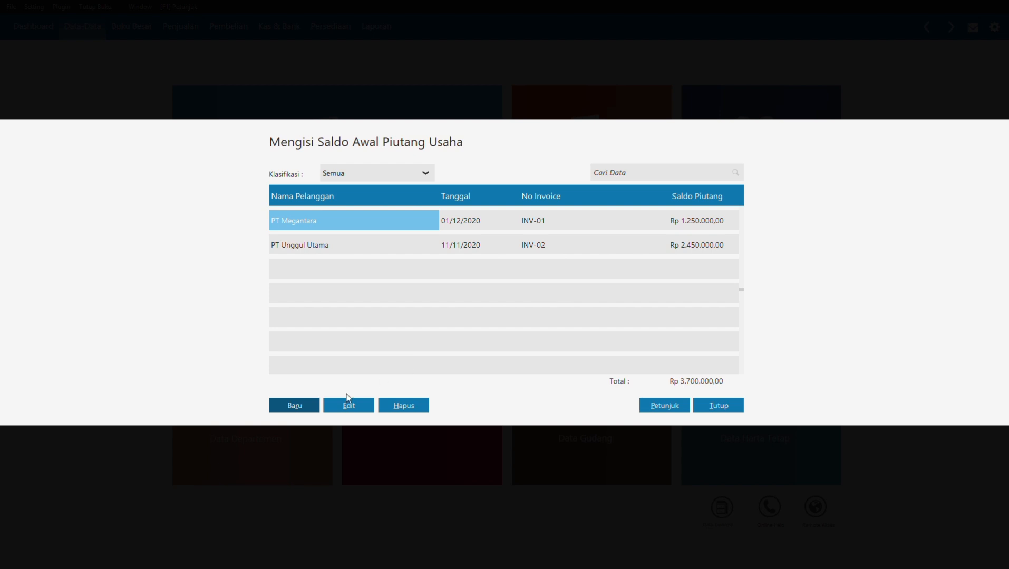
Step: Start a new receivable for CV Cipta Kreasi dated 25 November 2020
left_click(304, 406)
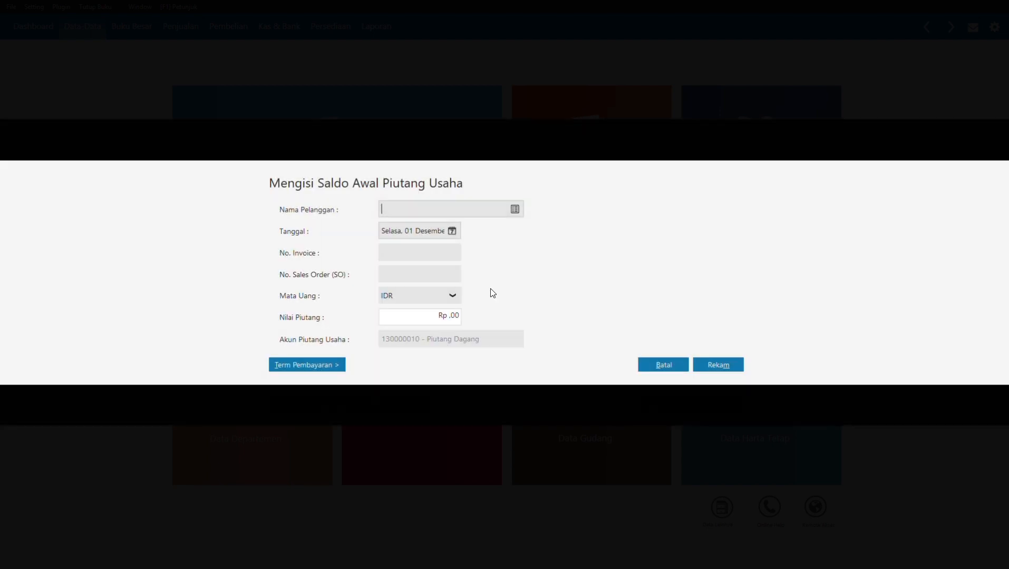
left_click(513, 213)
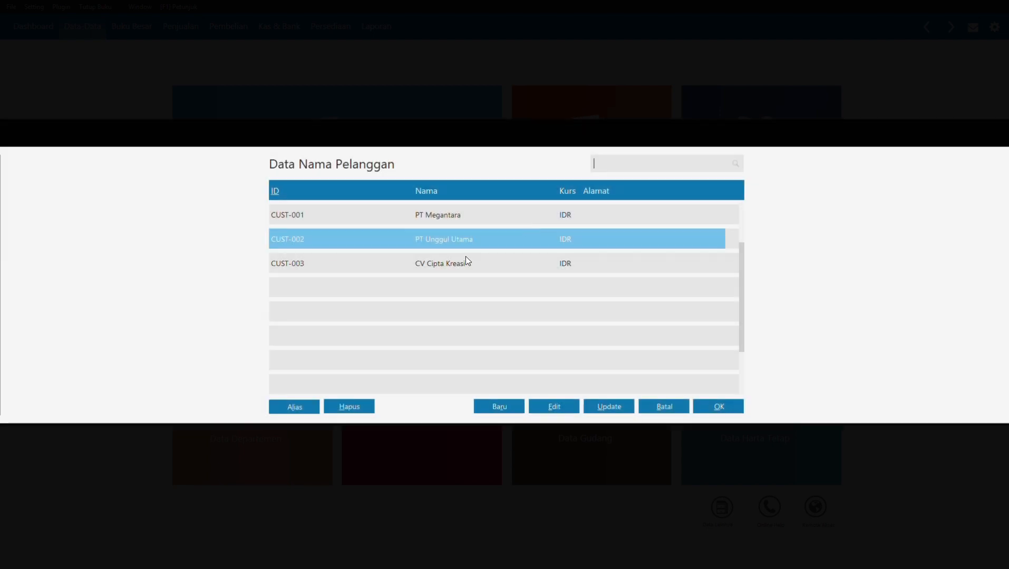
left_click(454, 262)
left_click(736, 407)
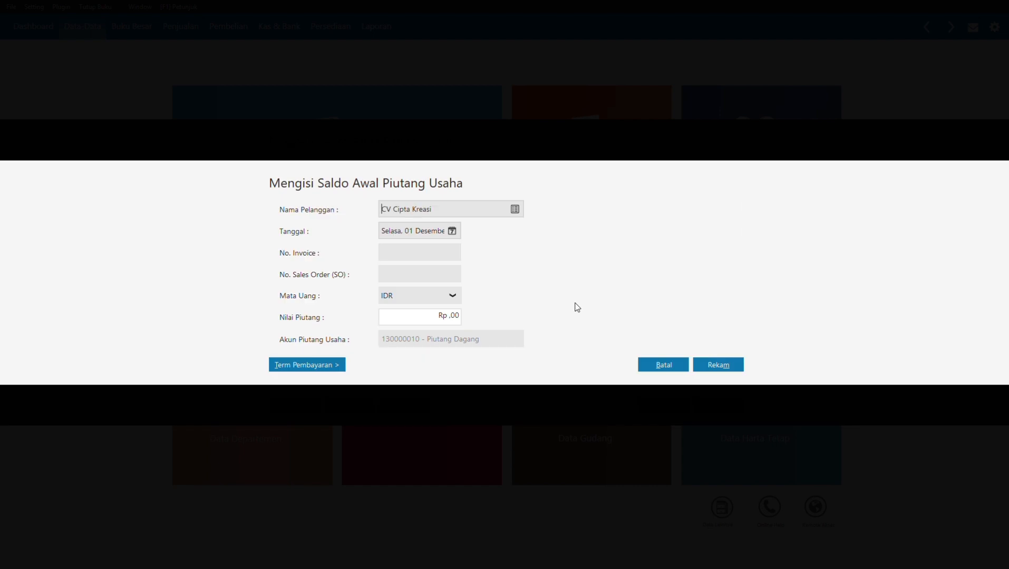
left_click(452, 232)
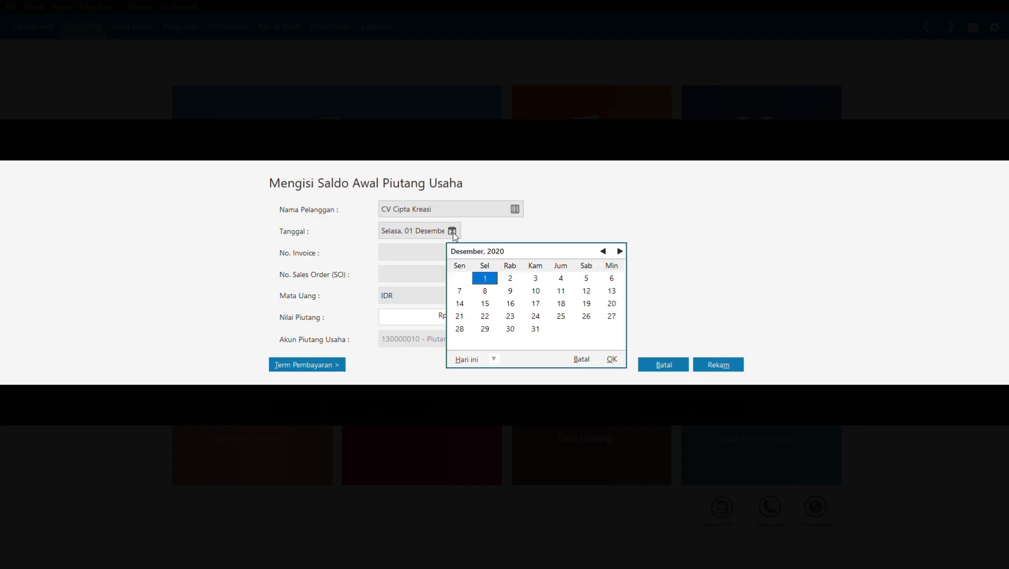
left_click(603, 252)
left_click(510, 328)
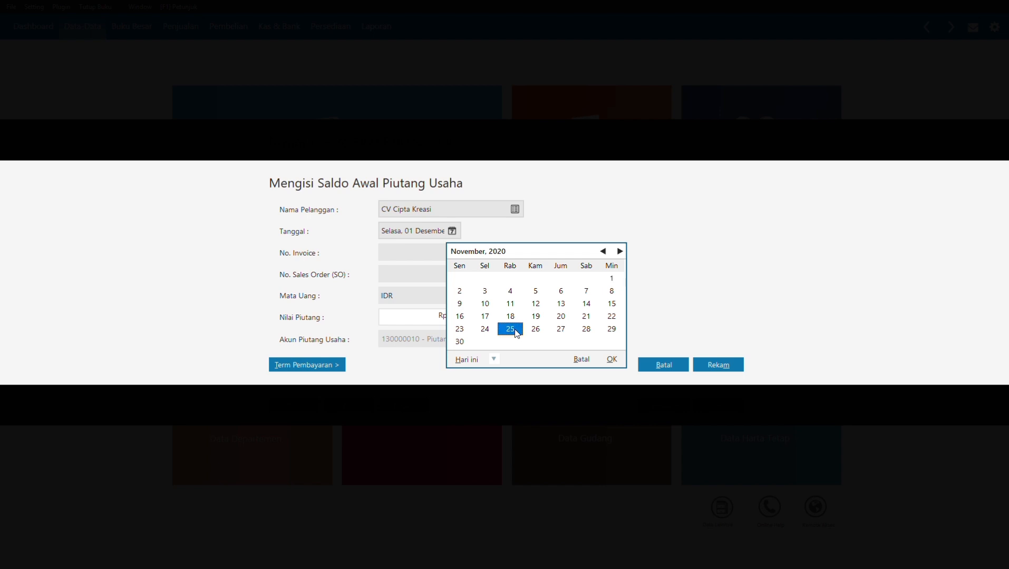
left_click(612, 360)
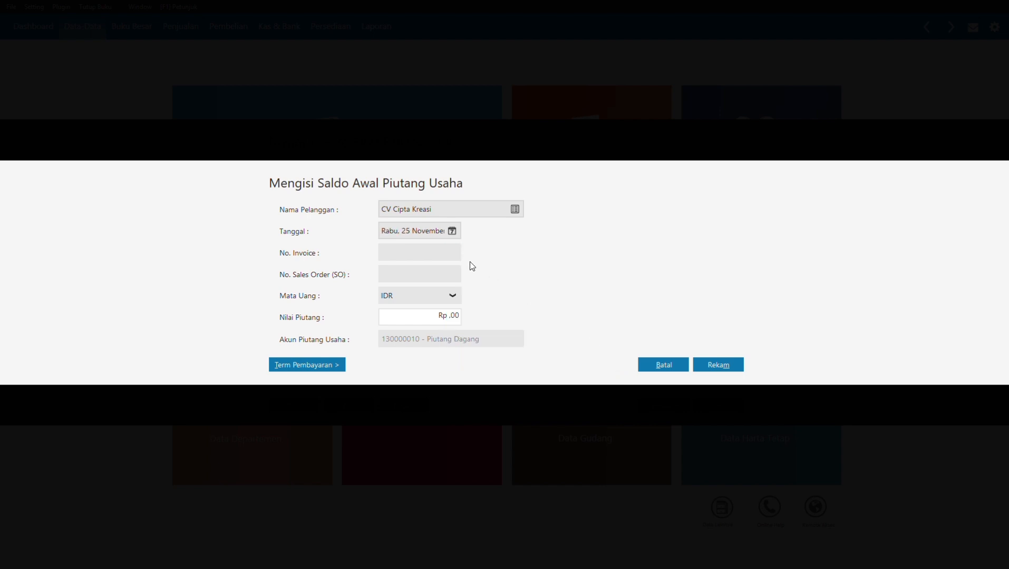
Step: Enter invoice INV-03 for Rp 850.000 and save the receivable
left_click(447, 257)
type("INV-03")
left_click(430, 317)
type("850000")
left_click(413, 277)
left_click(704, 363)
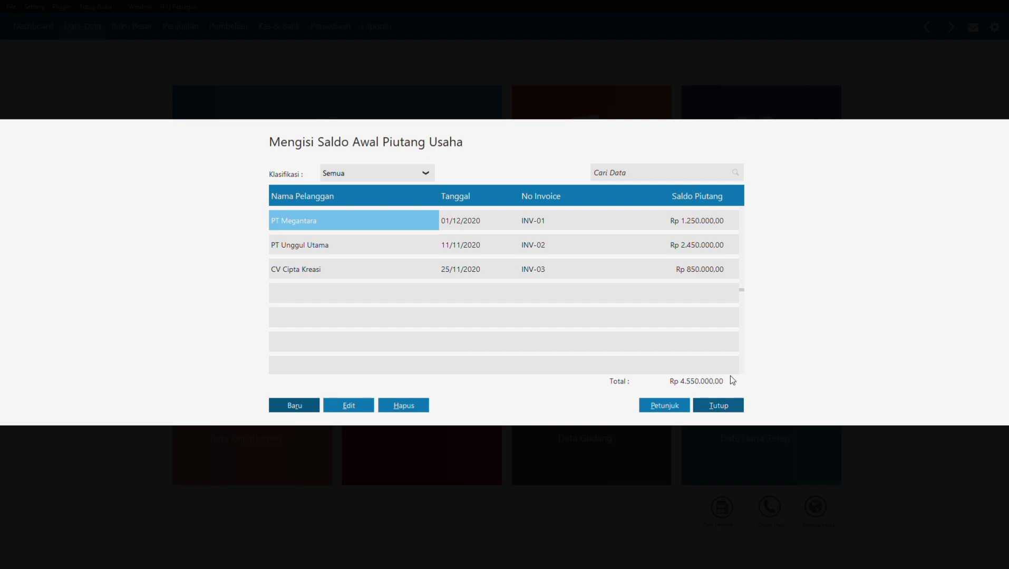
Step: Close the receivables list and open the Saldo Awal Hutang Usaha window for opening payables
left_click(726, 407)
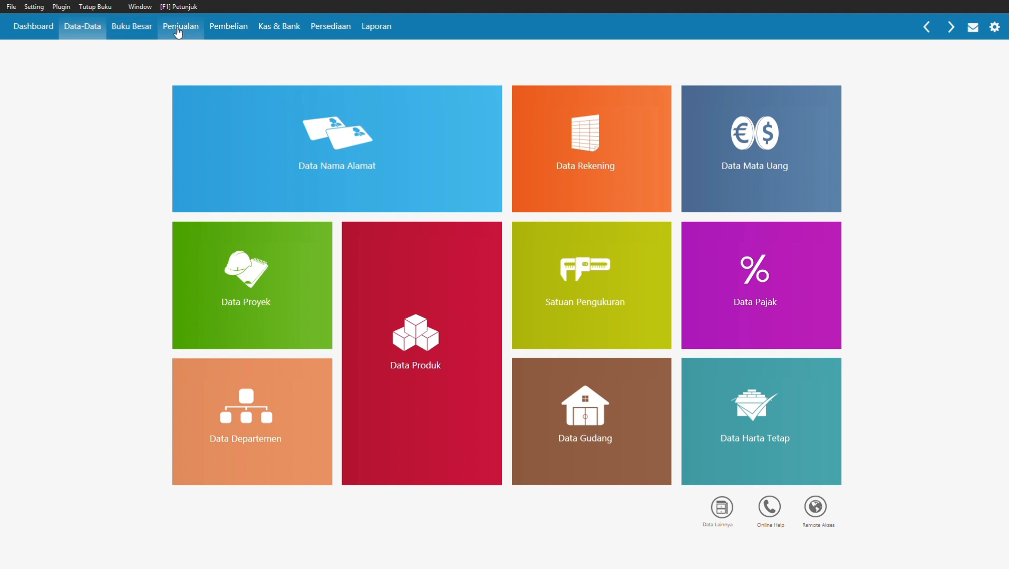
left_click(34, 7)
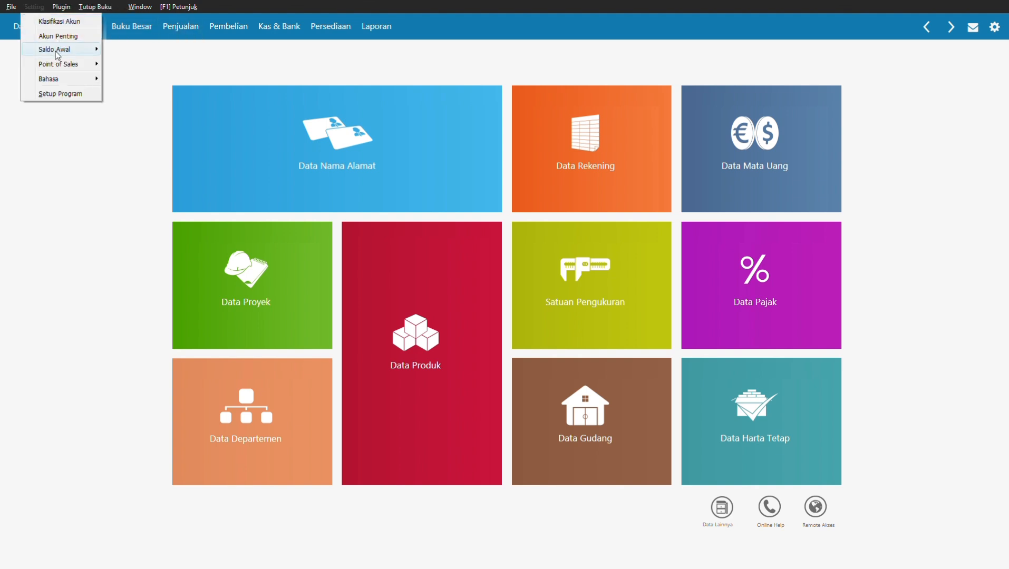
mouse_move(58, 54)
left_click(154, 78)
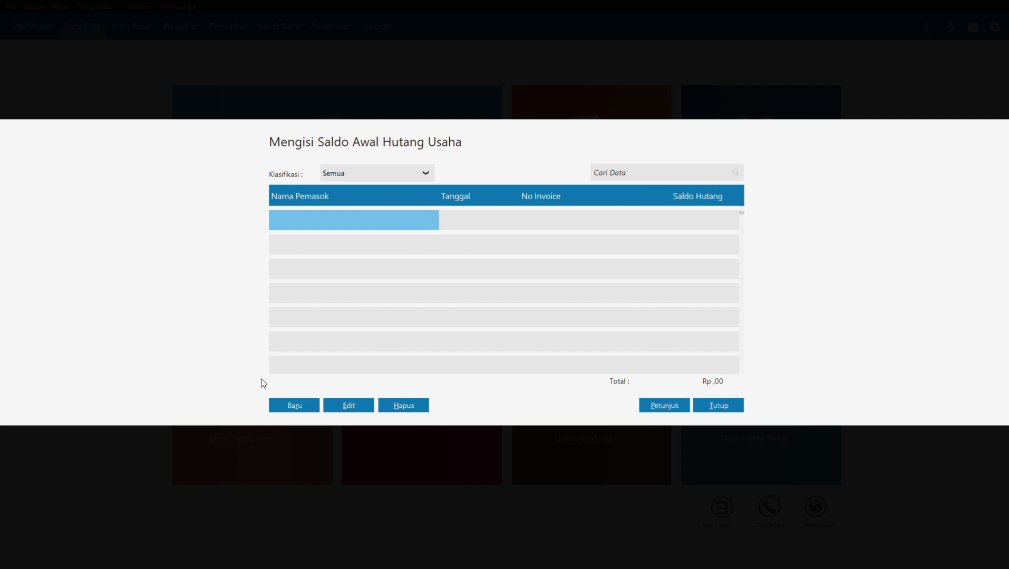
Step: From a new payable's supplier lookup, create vendor VNDR-001 PT Sinar Elektro
left_click(283, 401)
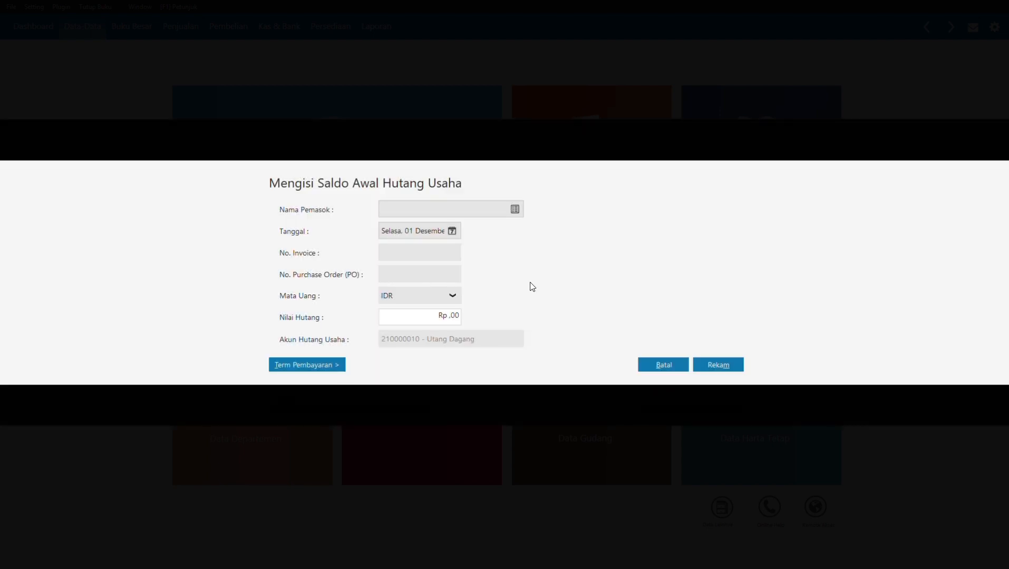
left_click(521, 208)
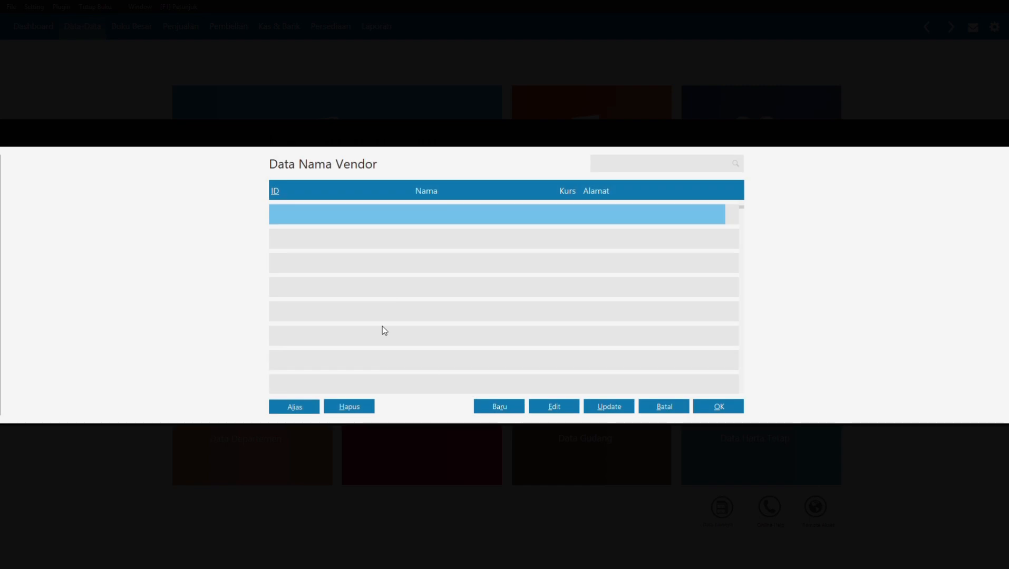
left_click(499, 409)
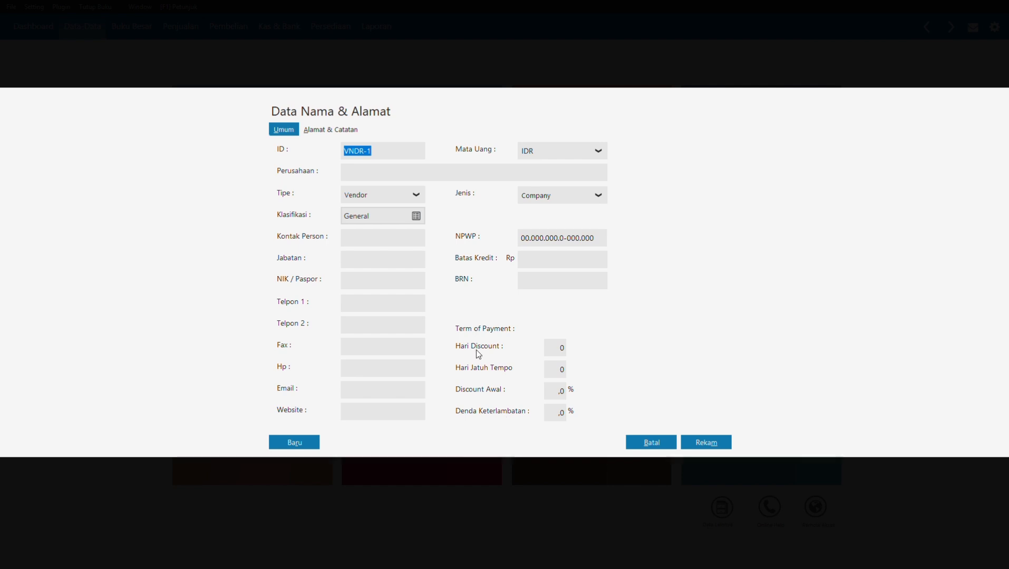
left_click(399, 149)
key("BackSpace")
type("-")
key("BackSpace")
type("001")
left_click(393, 169)
type("PT Sinar Elektro")
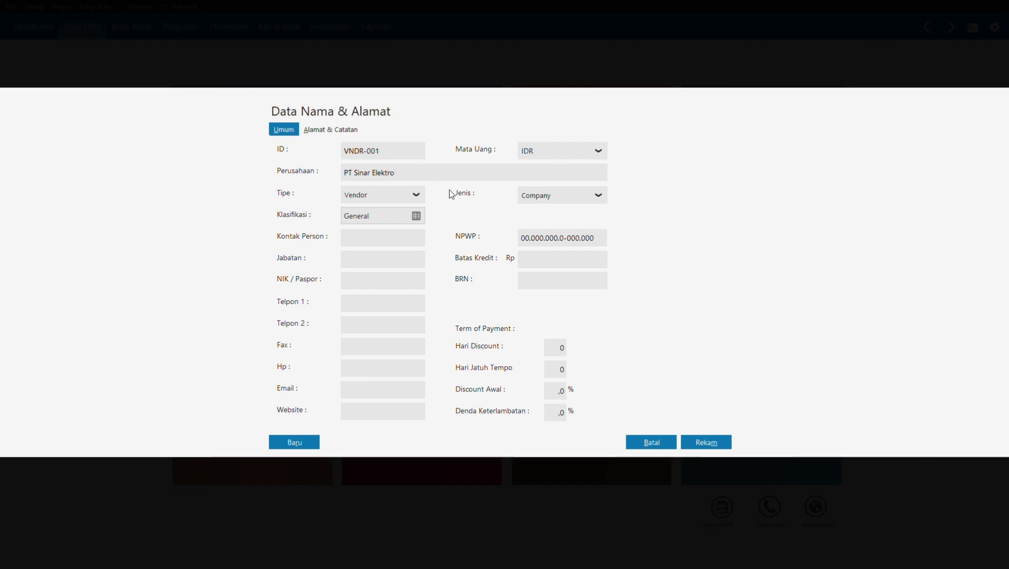
left_click(285, 442)
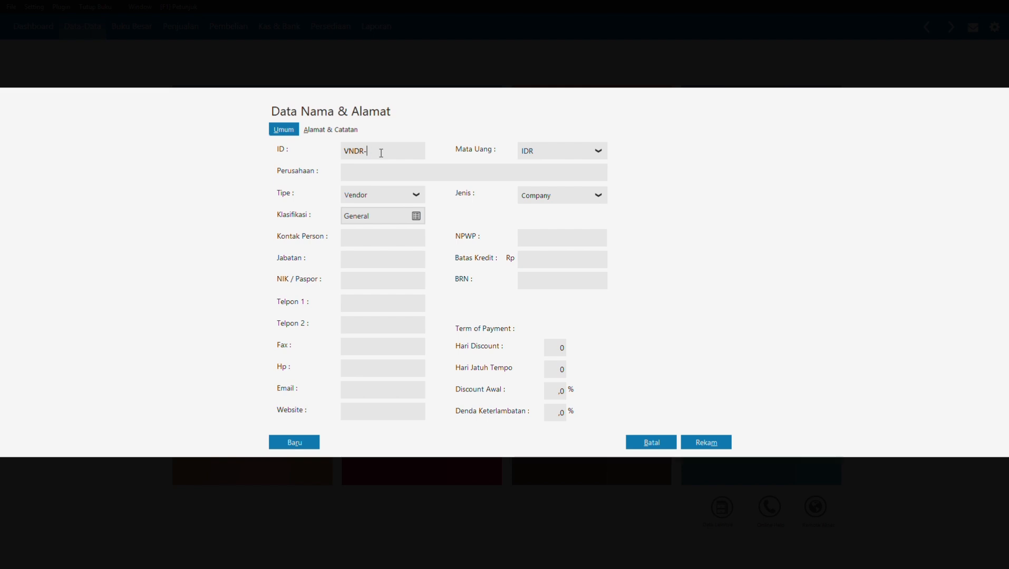
Step: Add vendors VNDR-002 CV Riung Jaya and VNDR-003 CV Cipta Kreasi without an NPWP
type("002")
type("CV Riung ")
type("Jaya")
left_click(304, 451)
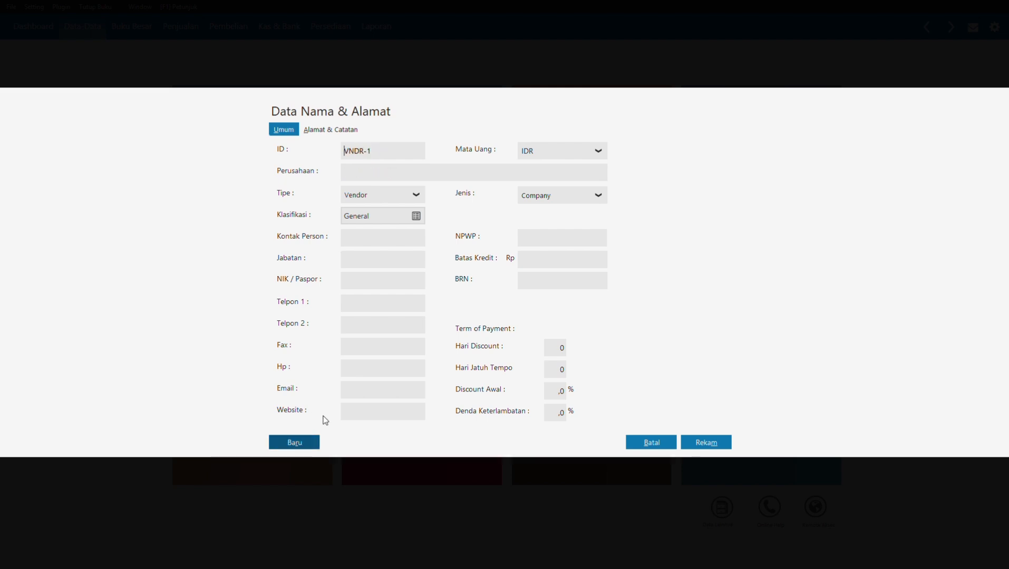
left_click(383, 151)
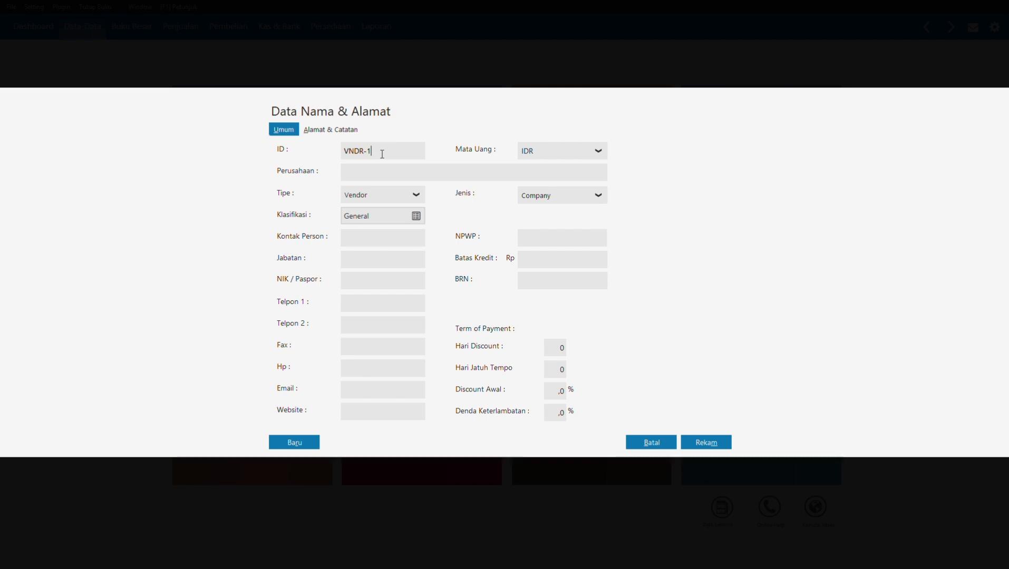
key("BackSpace")
type("003")
type("CV Cipta Kreasi")
left_click(711, 439)
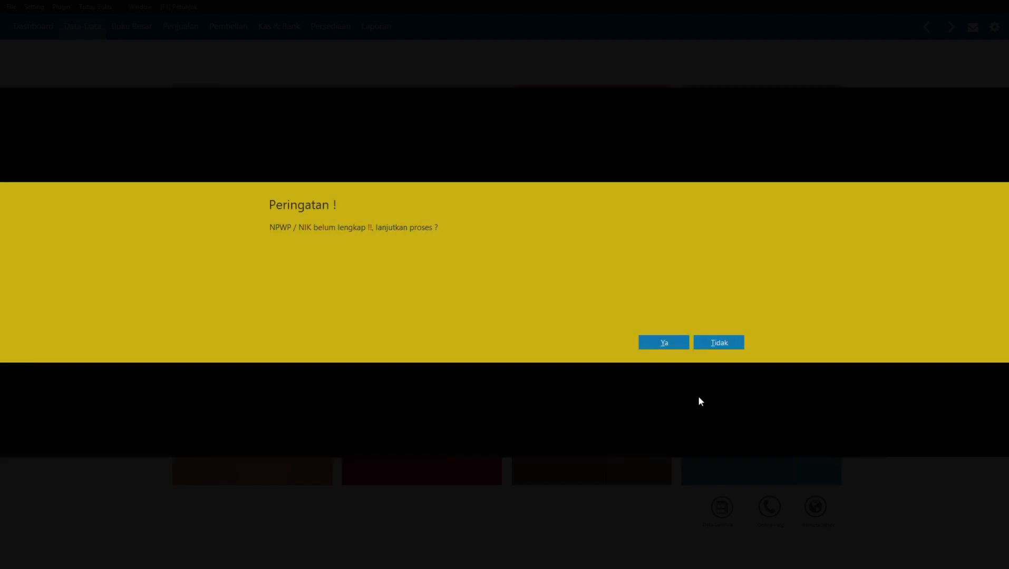
left_click(666, 343)
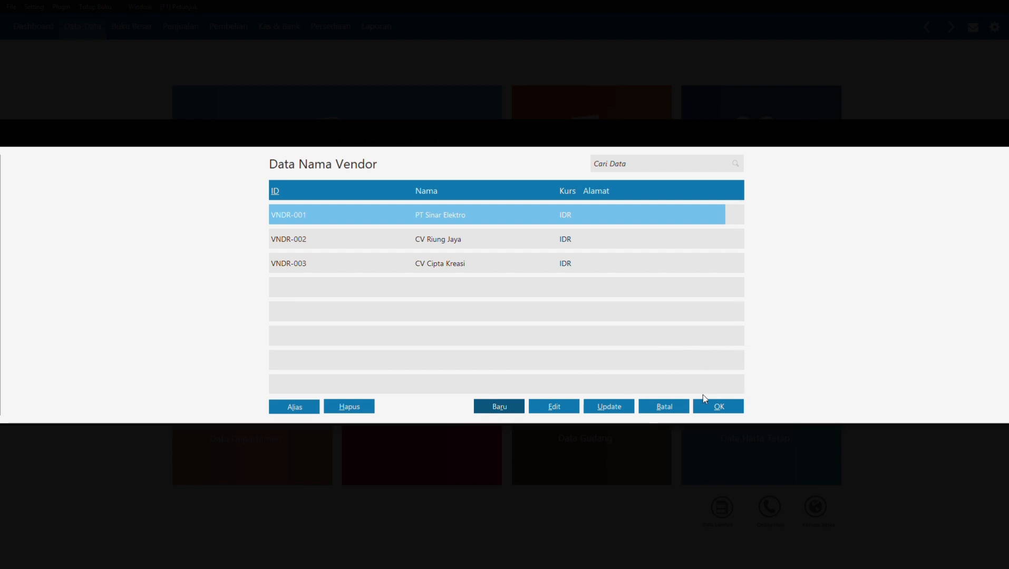
left_click(490, 404)
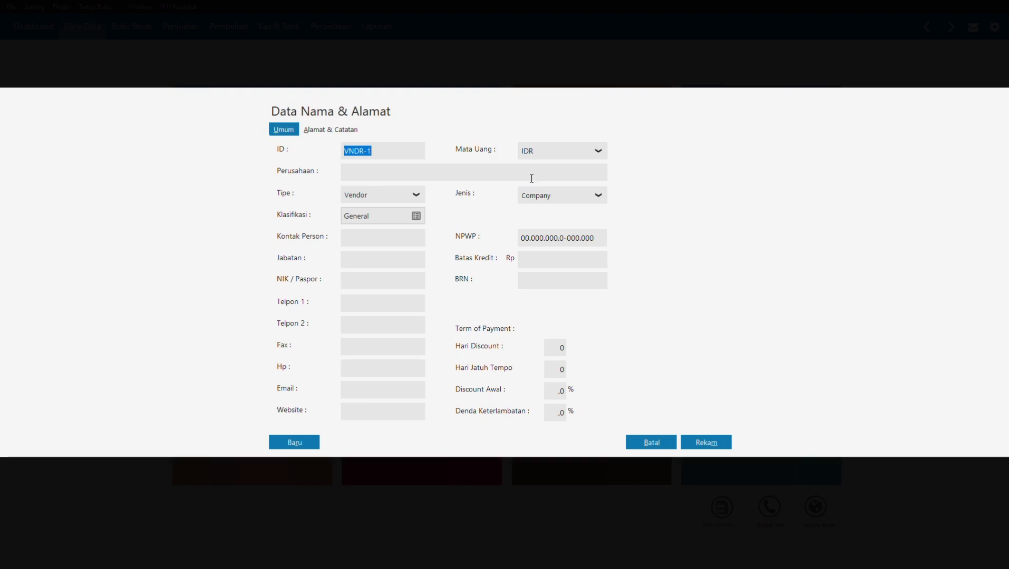
left_click(652, 442)
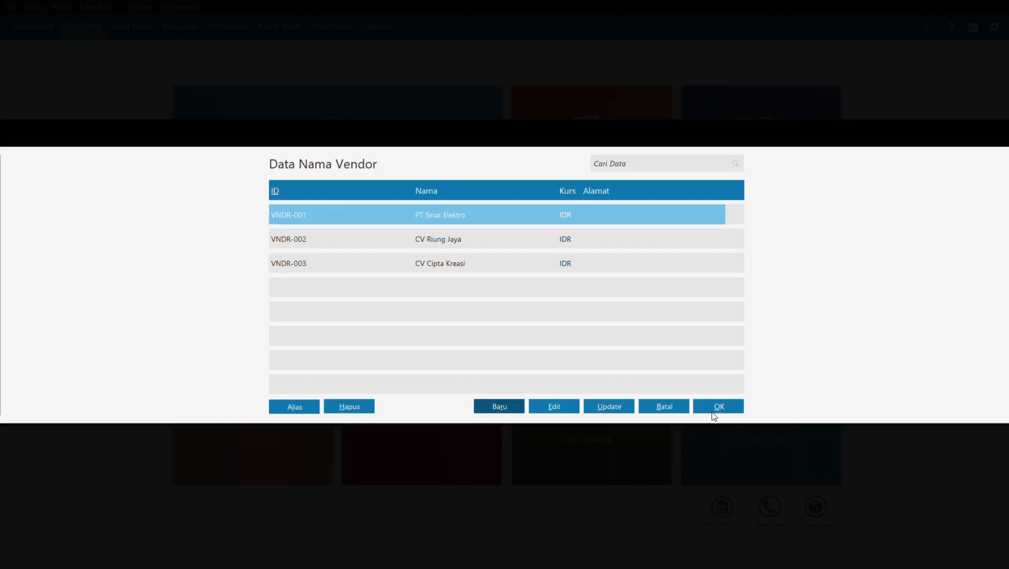
Step: Record PT Sinar Elektro's payable INV-001 dated 11 December 2020 for Rp 10.000.000
left_click(715, 407)
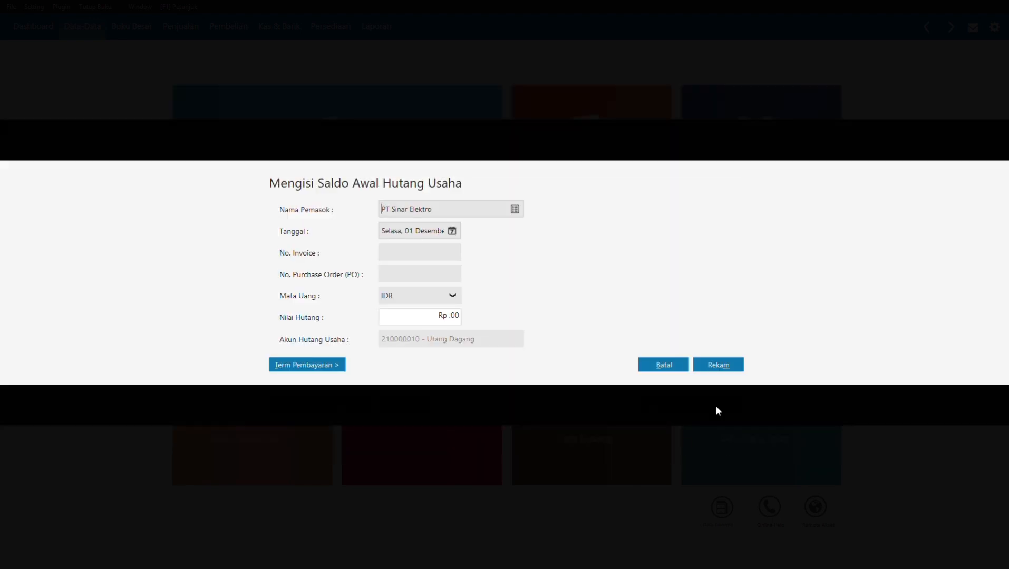
left_click(455, 232)
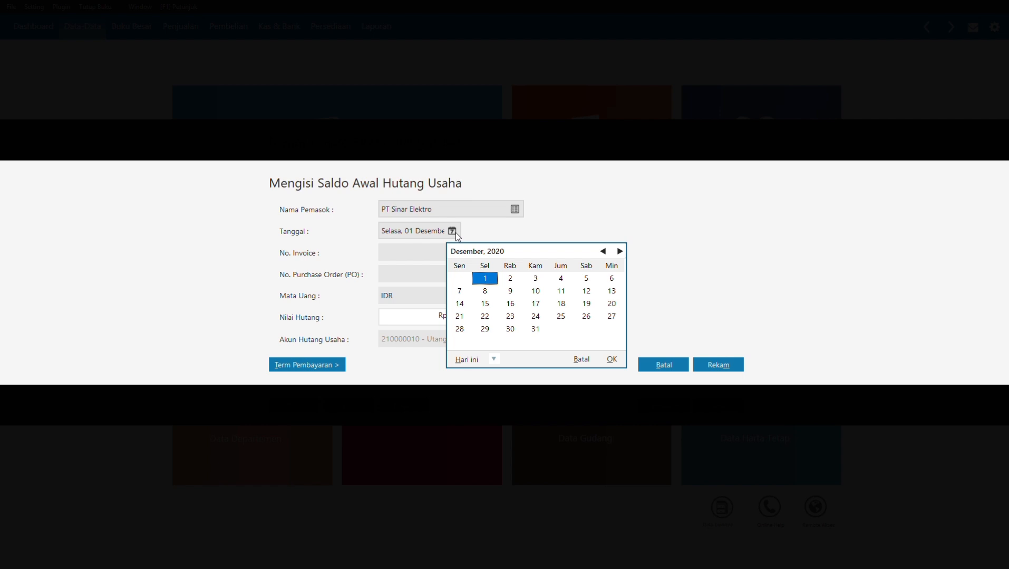
left_click(603, 252)
left_click(620, 251)
left_click(562, 291)
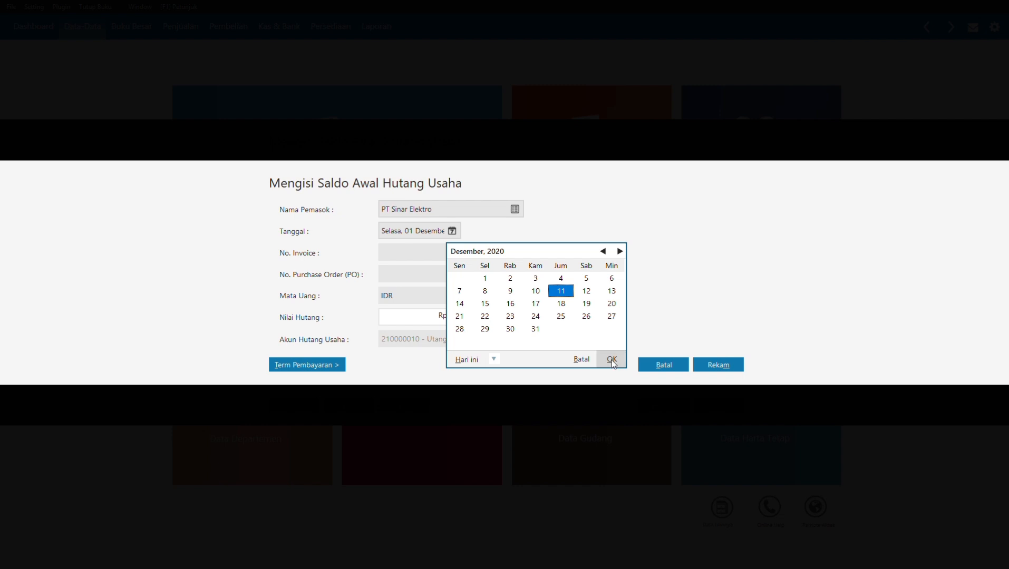
left_click(612, 360)
left_click(420, 252)
type("INV-0")
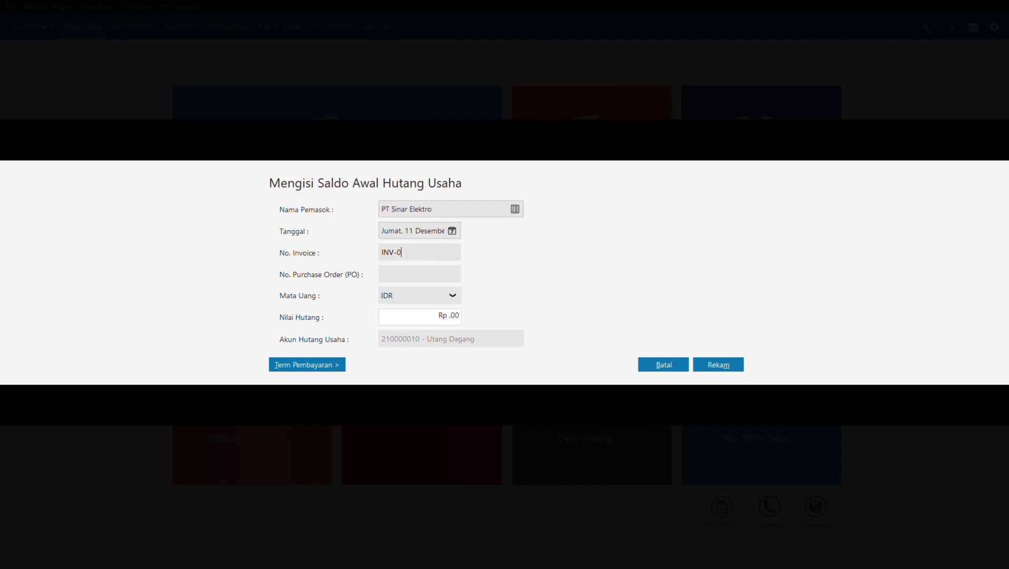
type("01")
left_click(420, 312)
type("10000000")
left_click(712, 364)
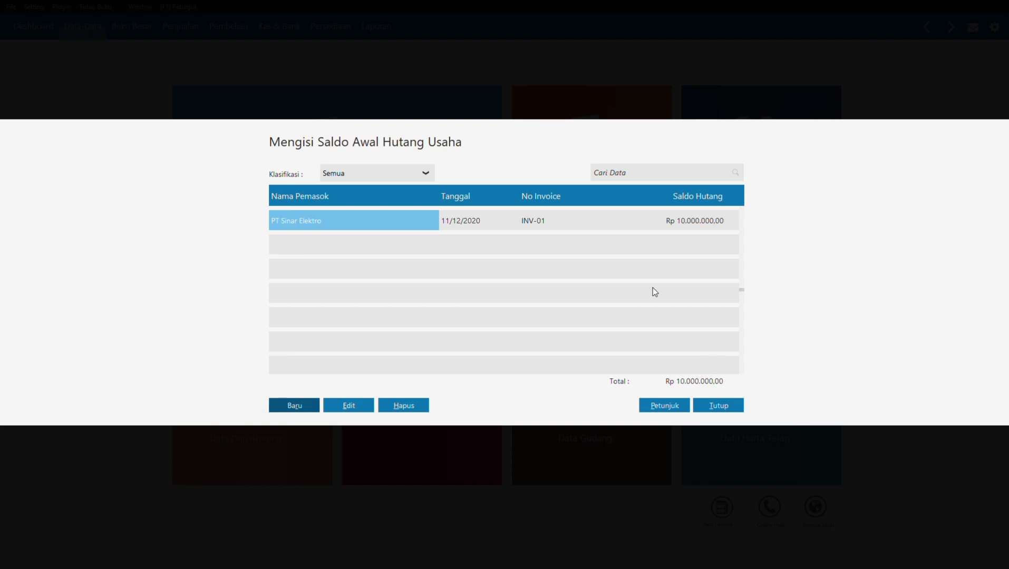
Step: Start a new payable for CV Riung Jaya dated 12 November 2020
left_click(307, 406)
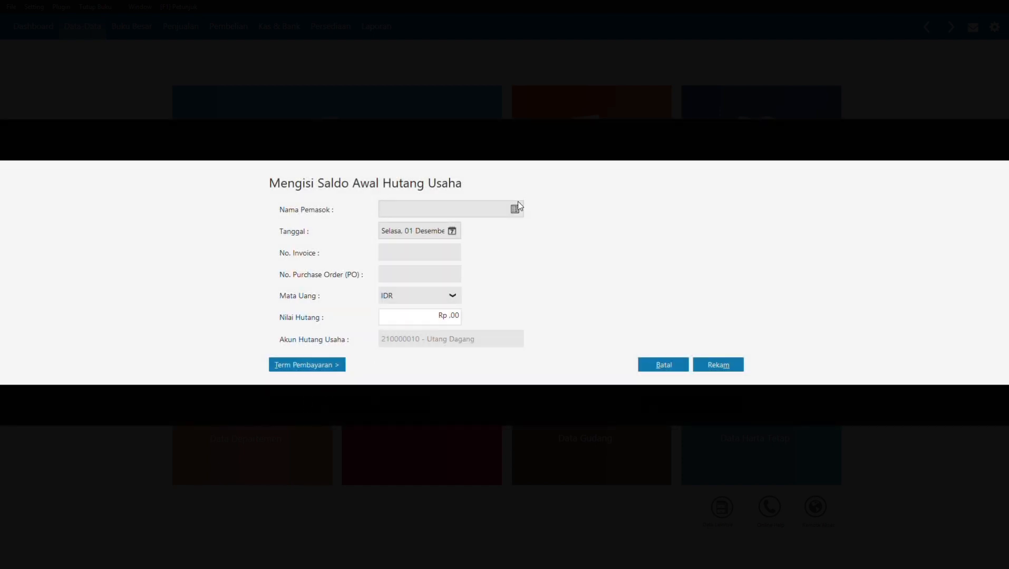
left_click(516, 208)
left_click(495, 237)
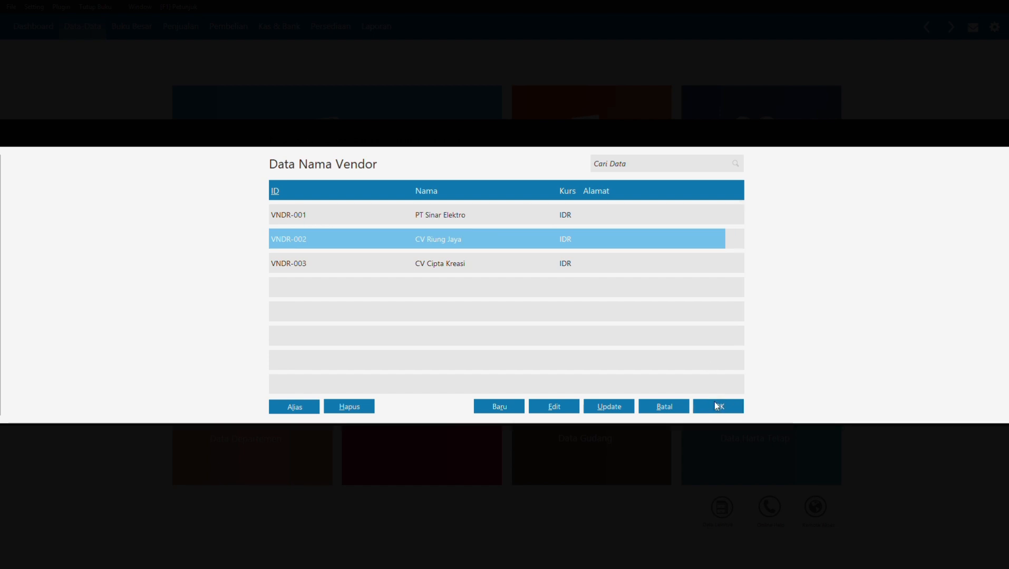
left_click(717, 405)
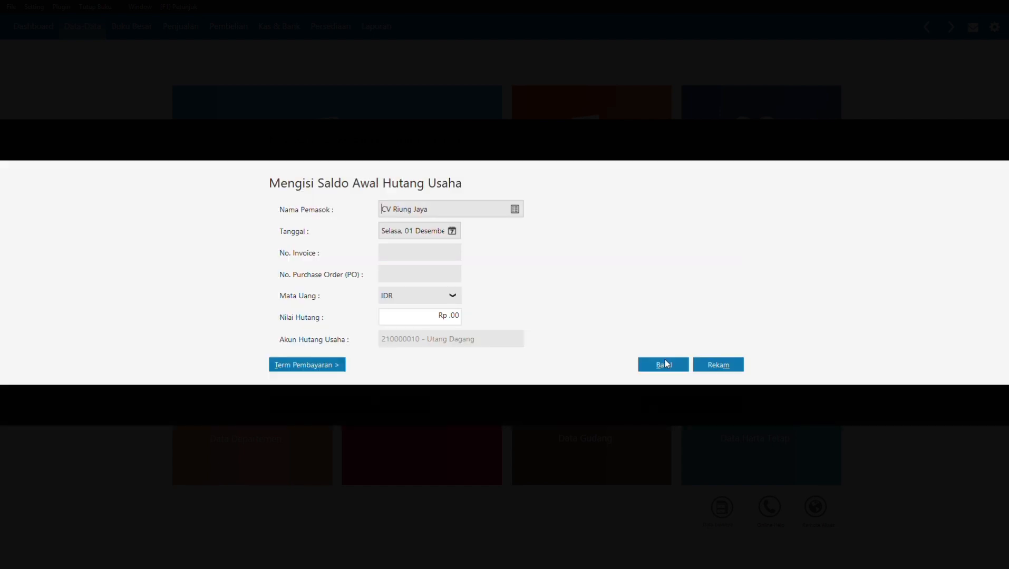
left_click(451, 232)
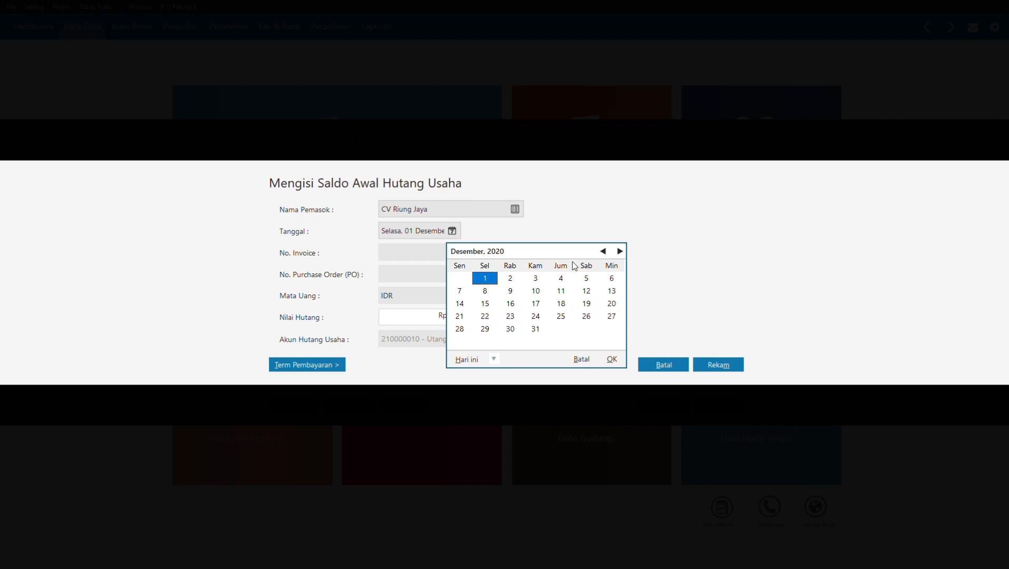
left_click(602, 251)
left_click(543, 305)
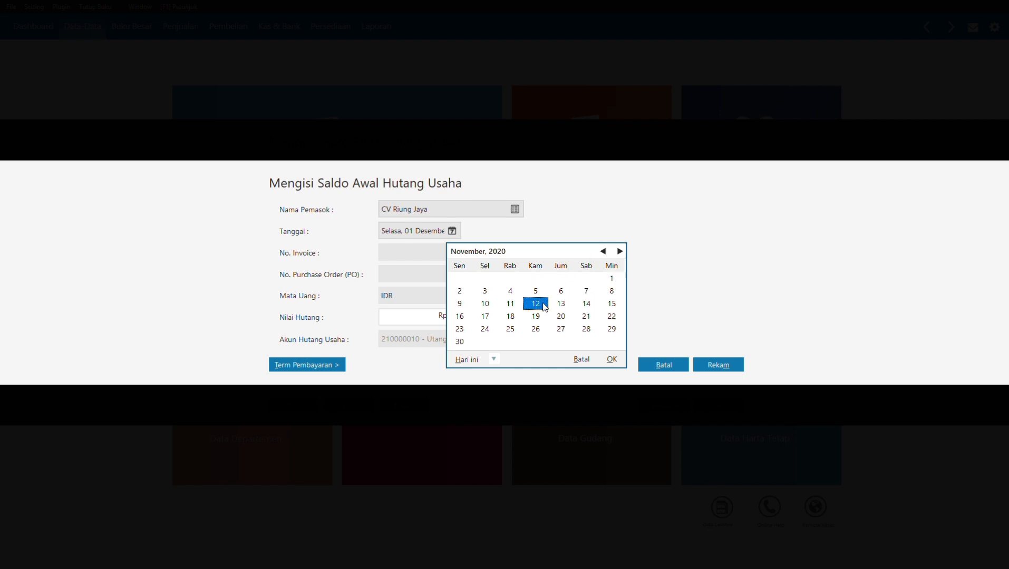
left_click(612, 359)
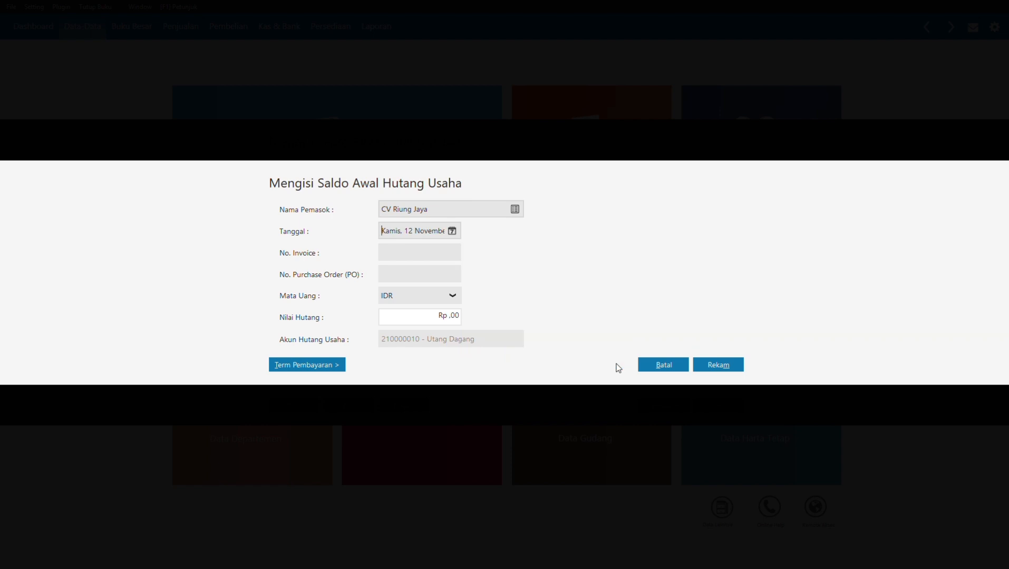
Step: Enter invoice INV-02 for Rp 6.025.000 and save the payable
left_click(434, 253)
type("INV-02")
left_click(420, 320)
type("6025000")
left_click(429, 270)
left_click(730, 364)
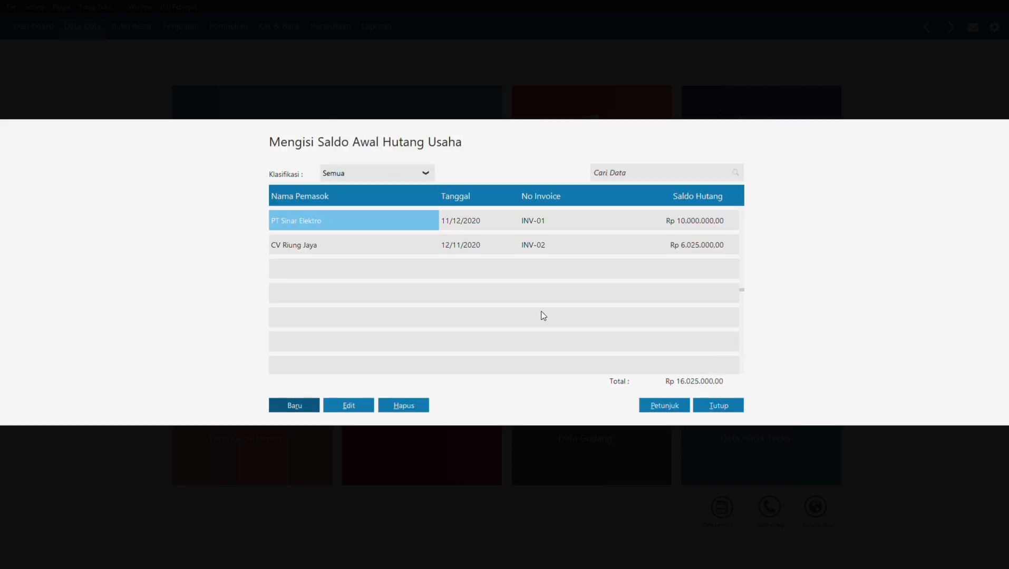
Step: Start a new payable for CV Cipta Kreasi dated 26 November 2020
left_click(294, 405)
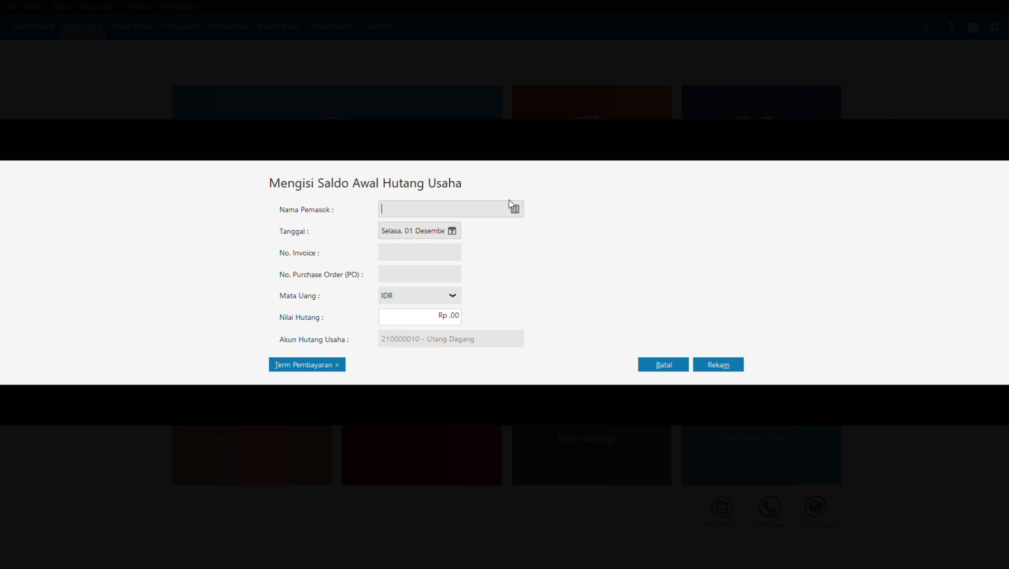
left_click(521, 210)
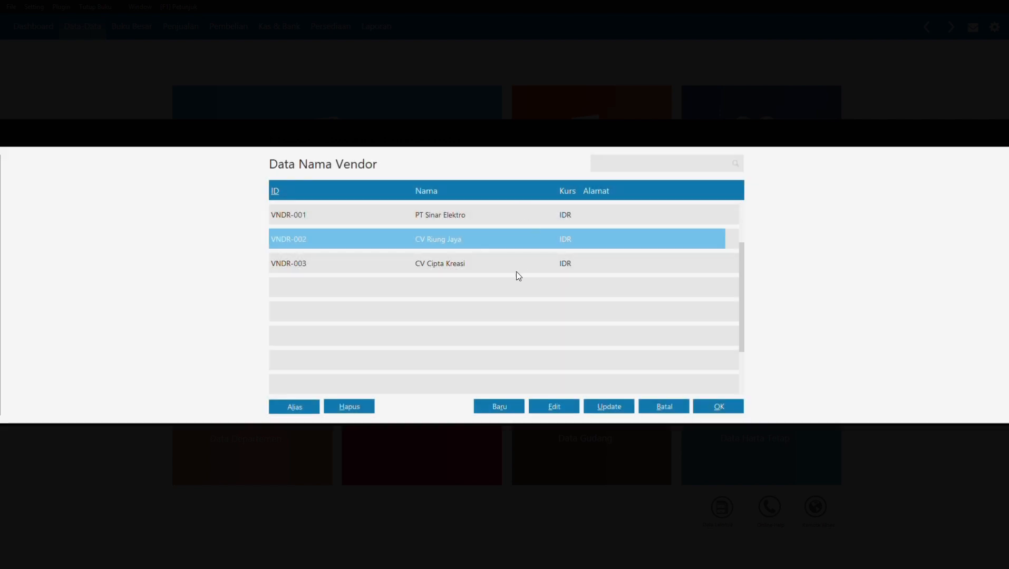
left_click(516, 271)
left_click(720, 402)
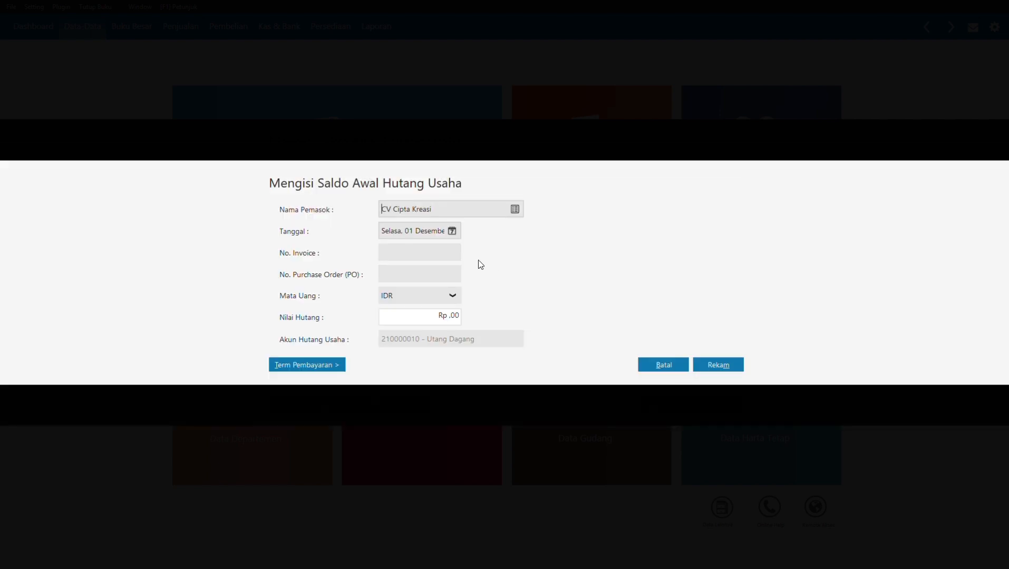
left_click(453, 227)
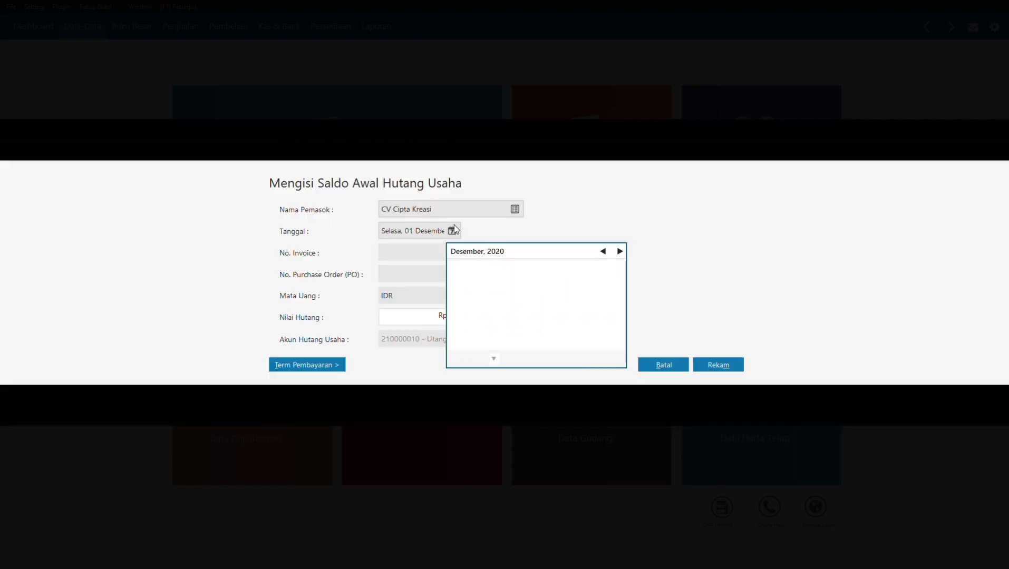
left_click(603, 252)
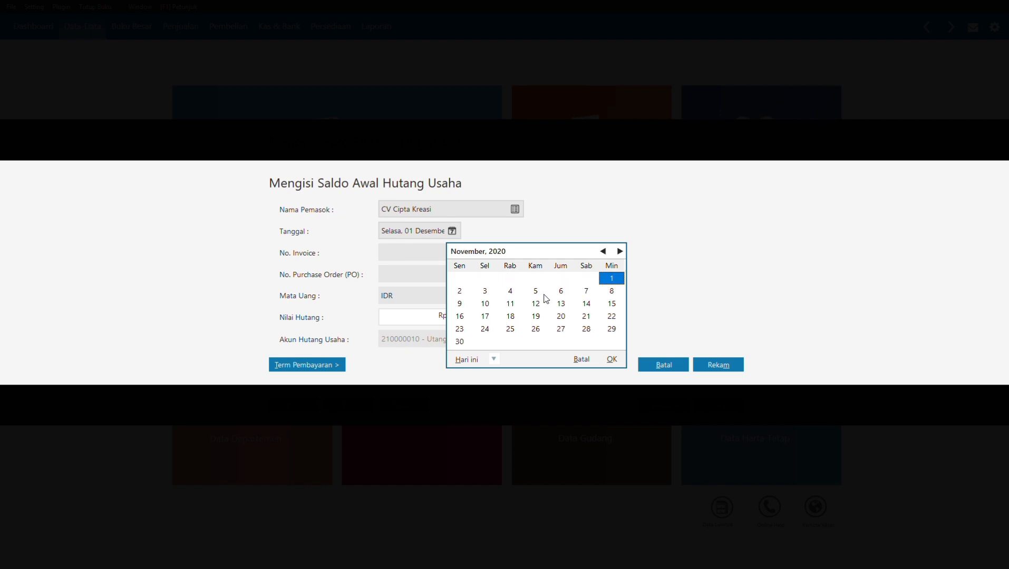
left_click(535, 329)
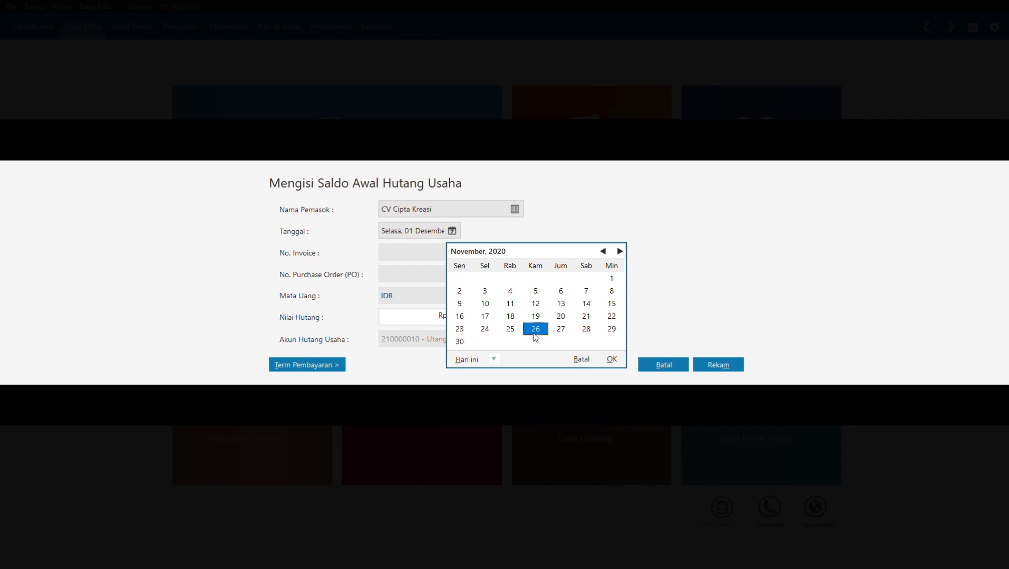
left_click(612, 360)
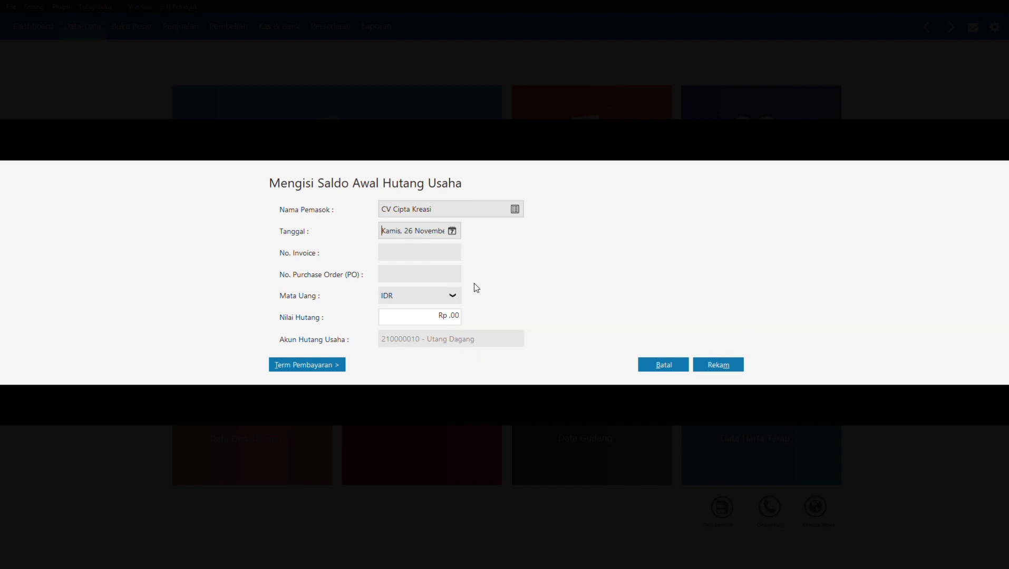
Step: Enter invoice INV-03 for Rp 850.000 and save the payable
left_click(423, 248)
type("INV-03")
left_click(421, 311)
type("850000")
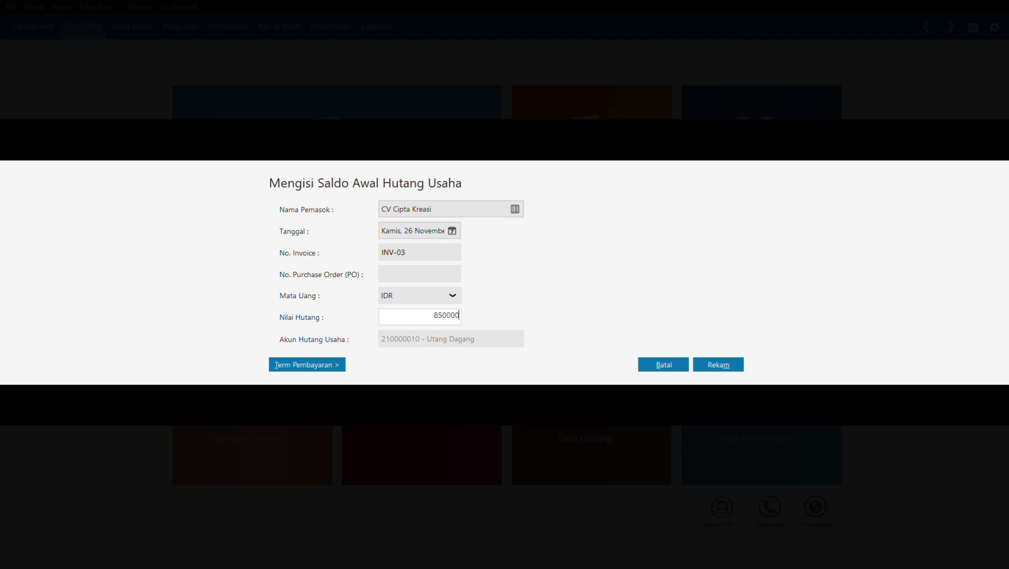
left_click(712, 366)
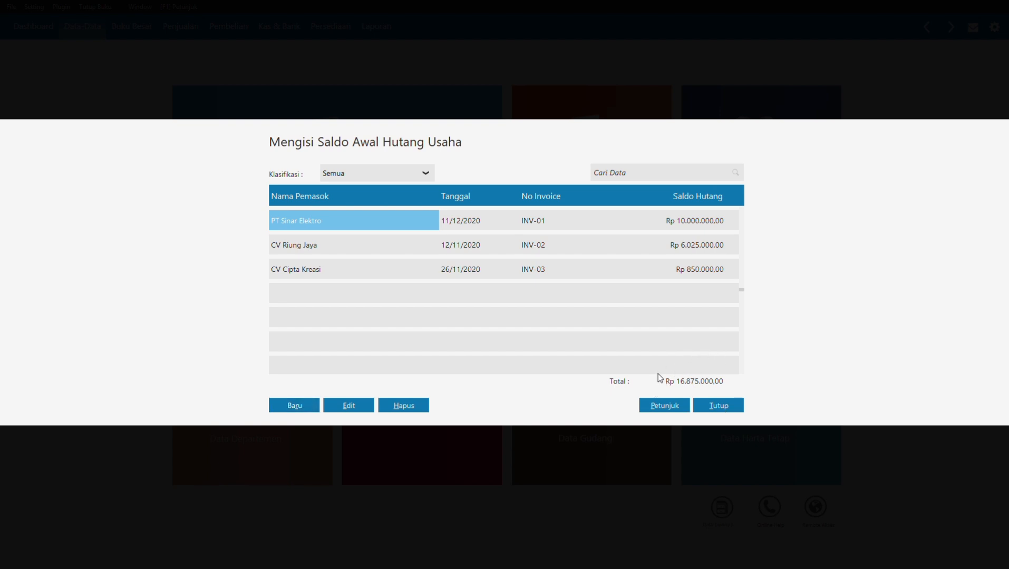
Step: Close the payables list and open the Saldo Awal Persediaan opening stock list
left_click(725, 404)
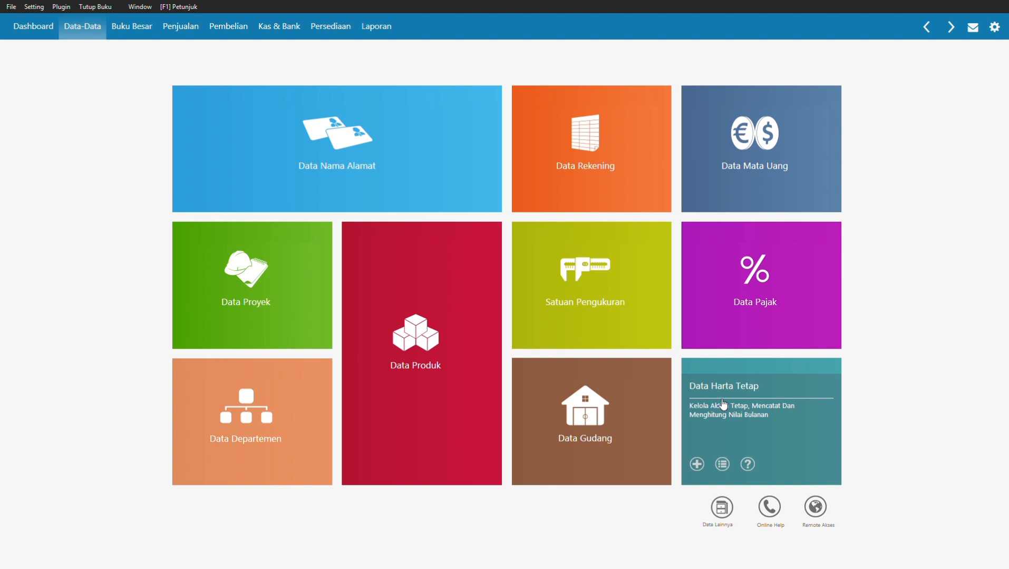
left_click(33, 6)
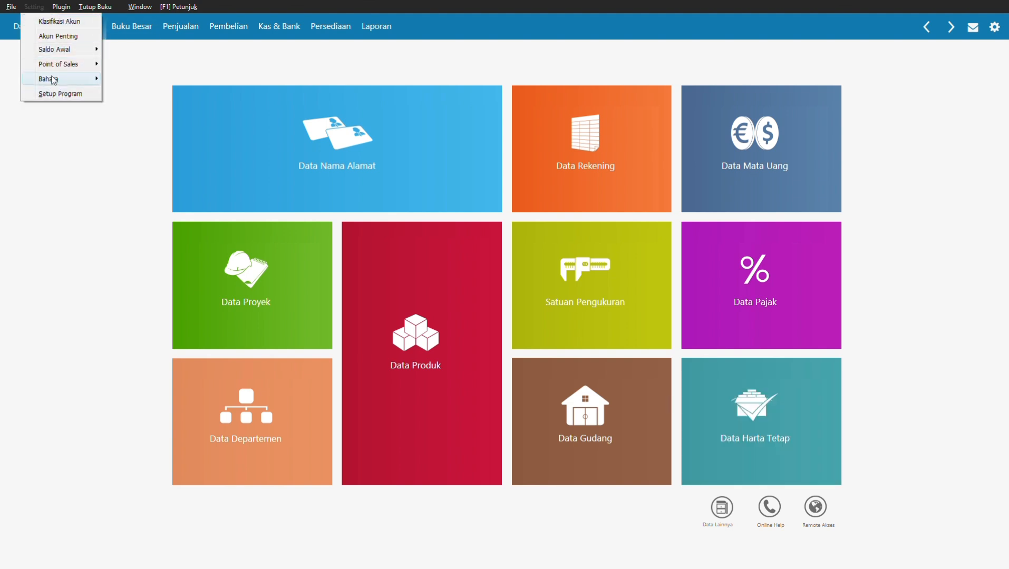
mouse_move(64, 49)
left_click(148, 92)
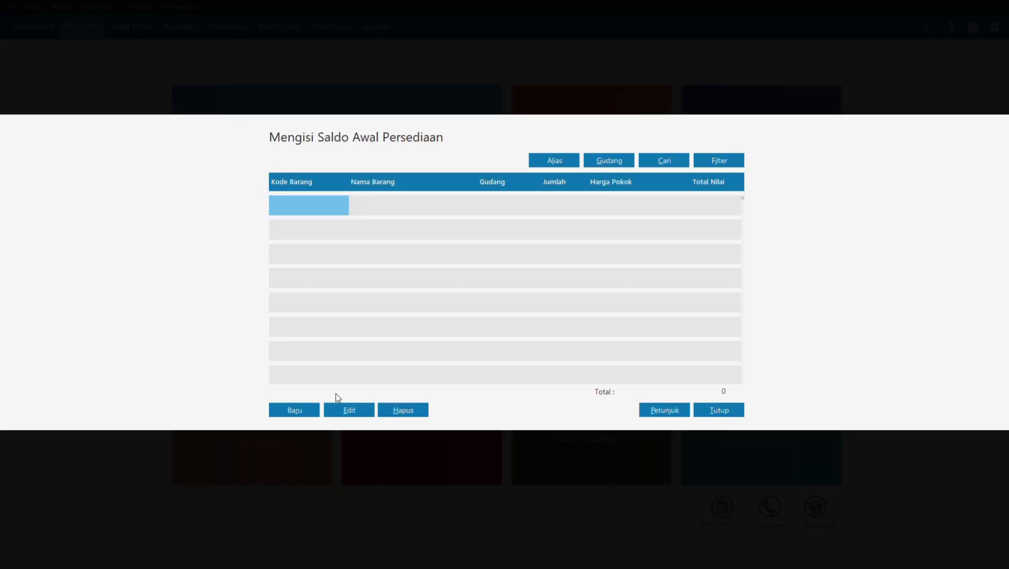
Step: Start a Head Quarter opening stock entry and create a new inventory item
left_click(292, 413)
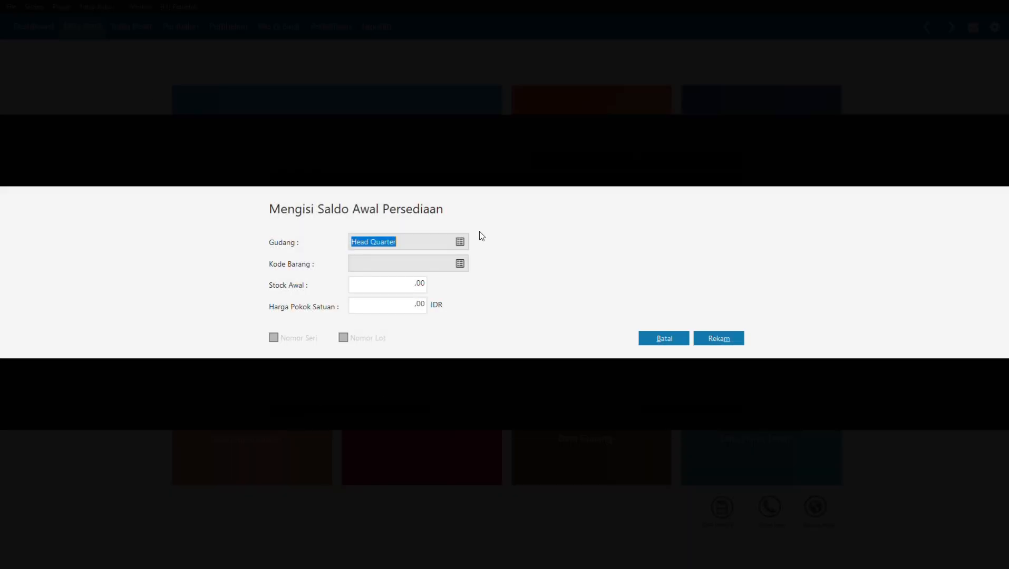
left_click(466, 244)
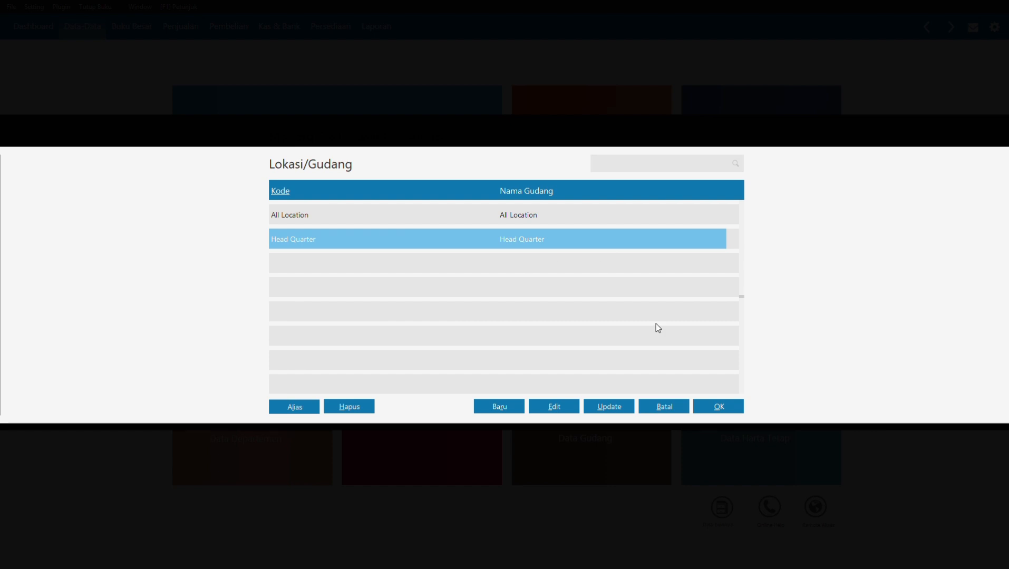
left_click(710, 411)
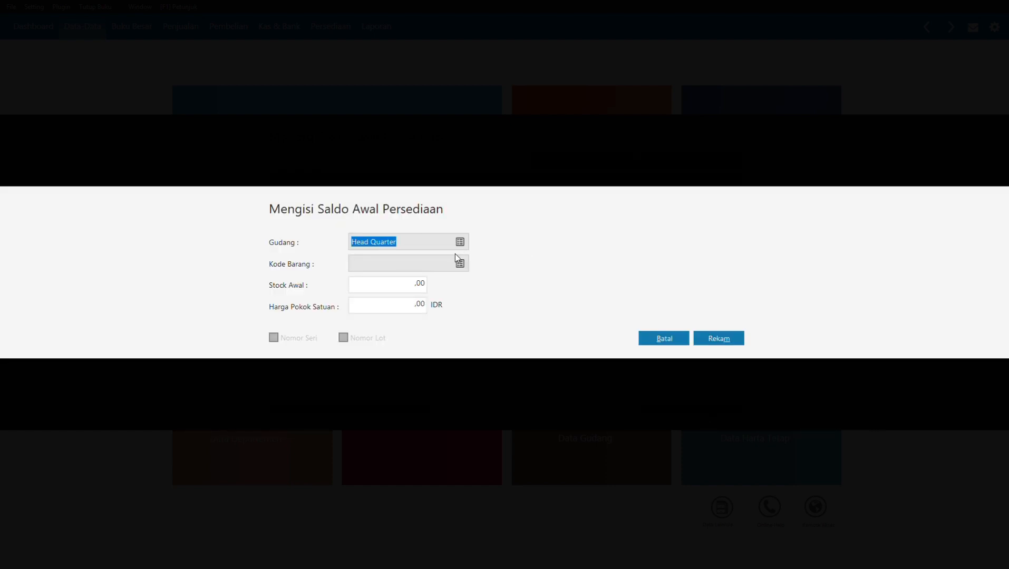
left_click(460, 262)
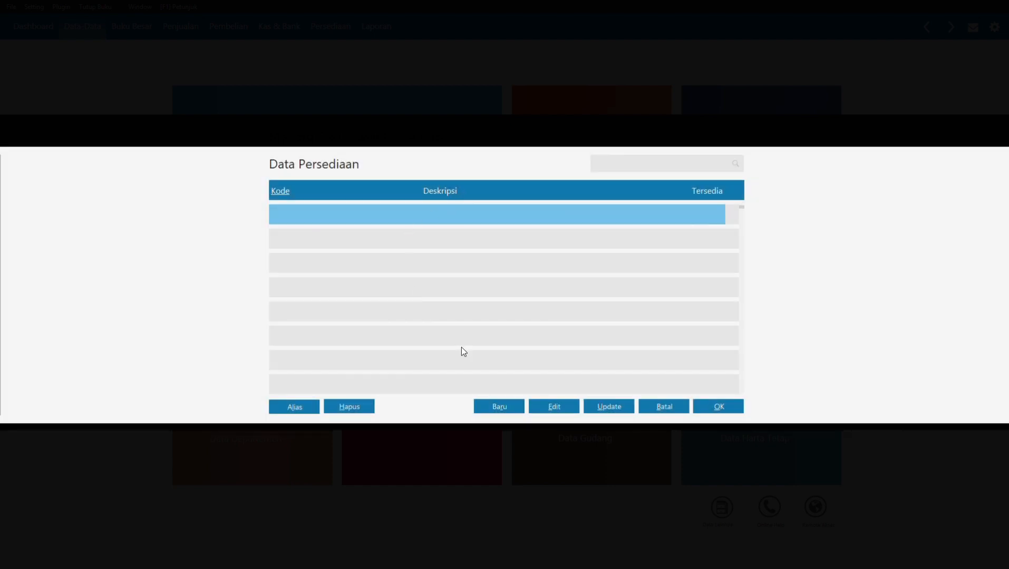
left_click(498, 408)
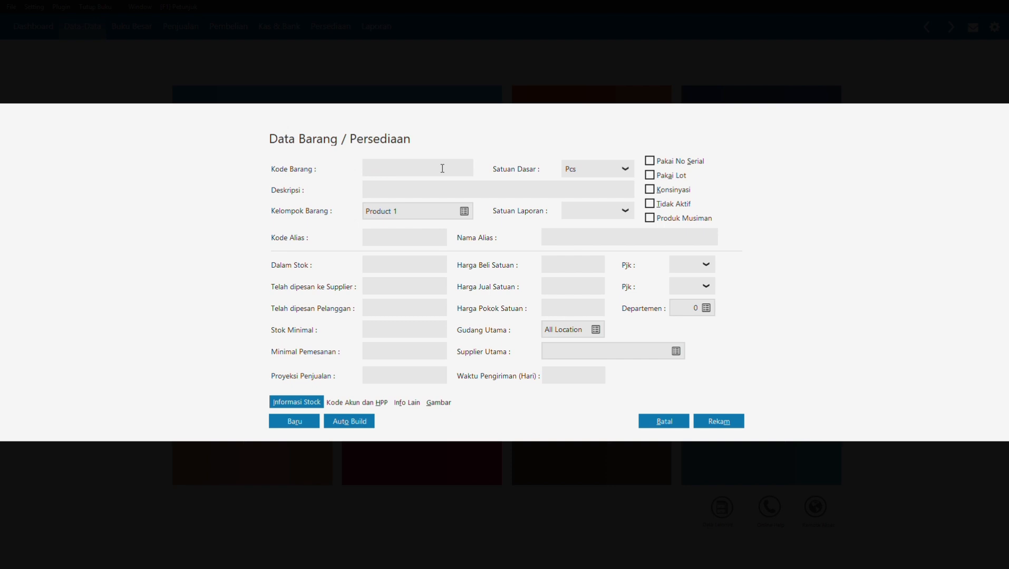
Step: Enter item code B01 with description Kipas Angin
type("B01")
left_click(440, 187)
type("Kipas Angin")
Step: Rename item group Product 1 to Barang Elektronik and return to the item
left_click(472, 214)
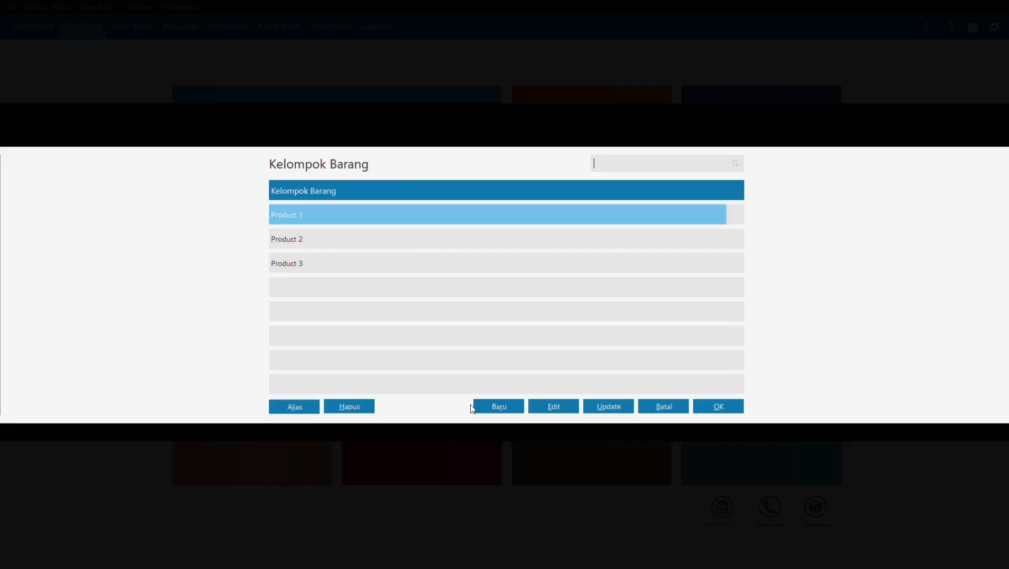
left_click(561, 408)
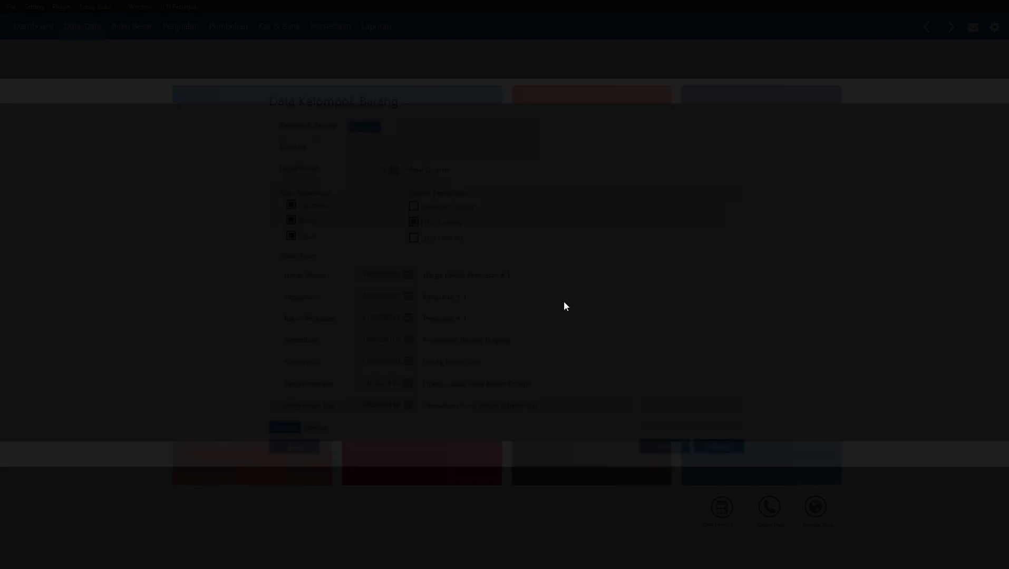
type("Barang")
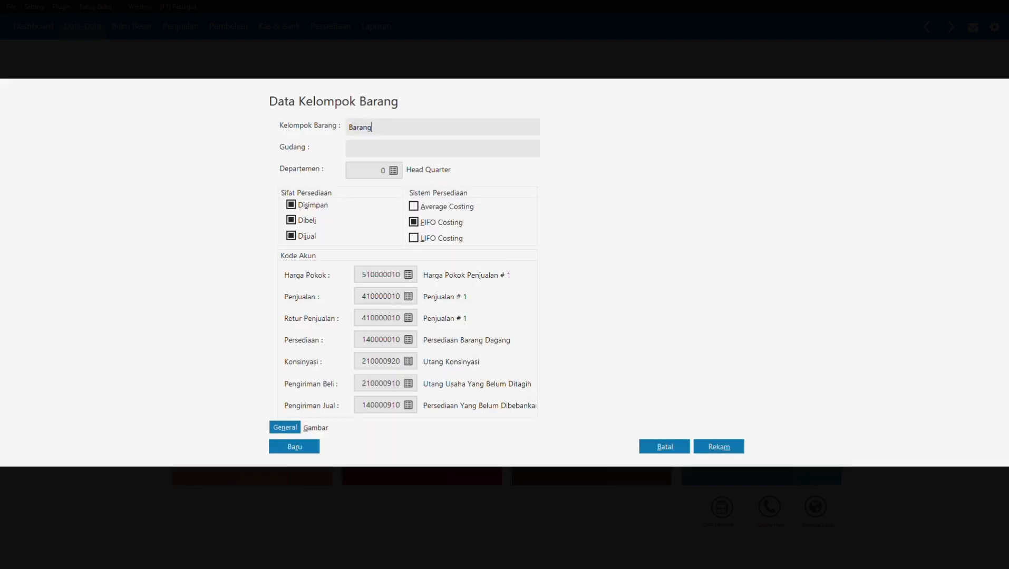
type(" Elektronik")
left_click(719, 448)
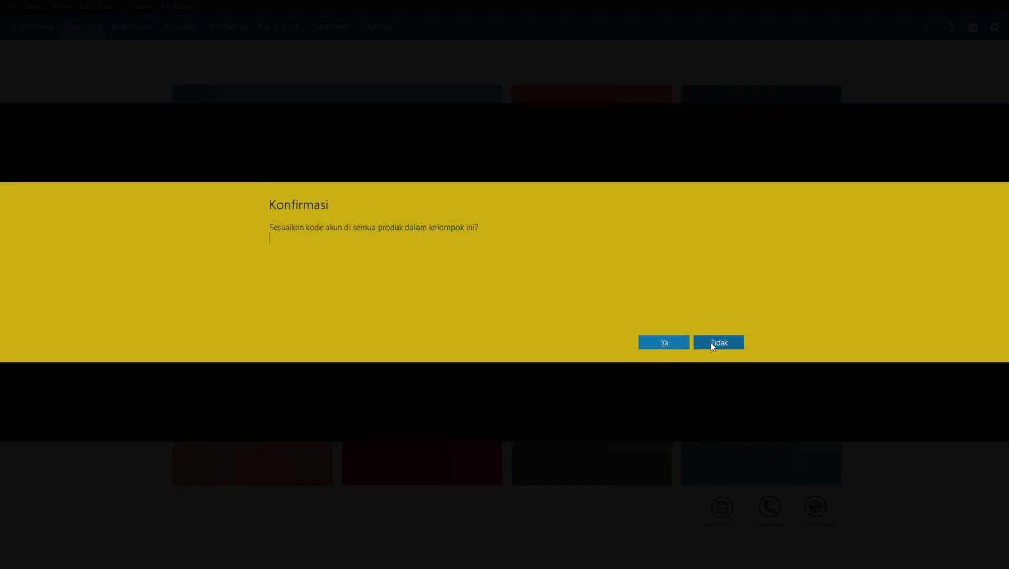
left_click(675, 342)
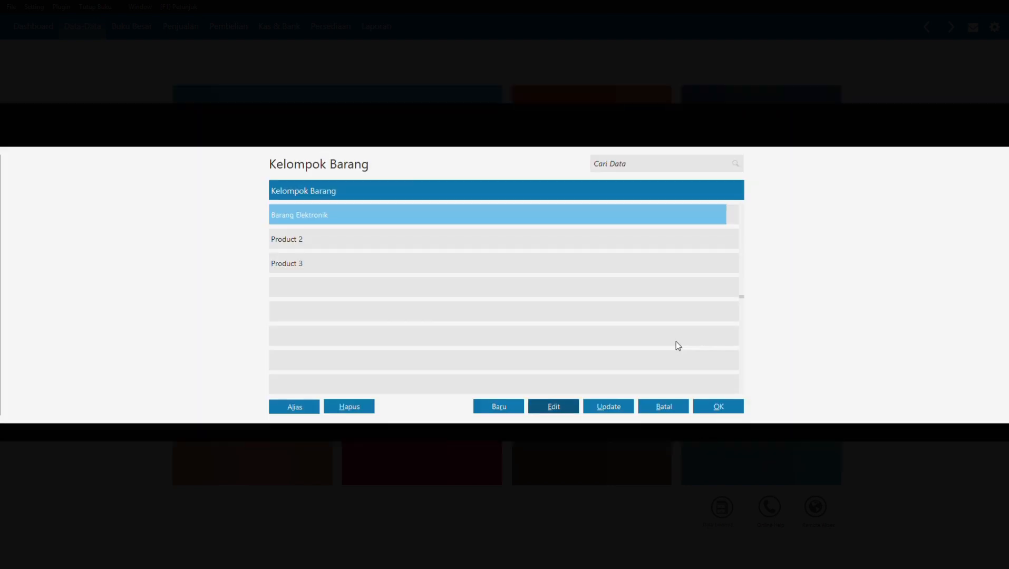
left_click(708, 404)
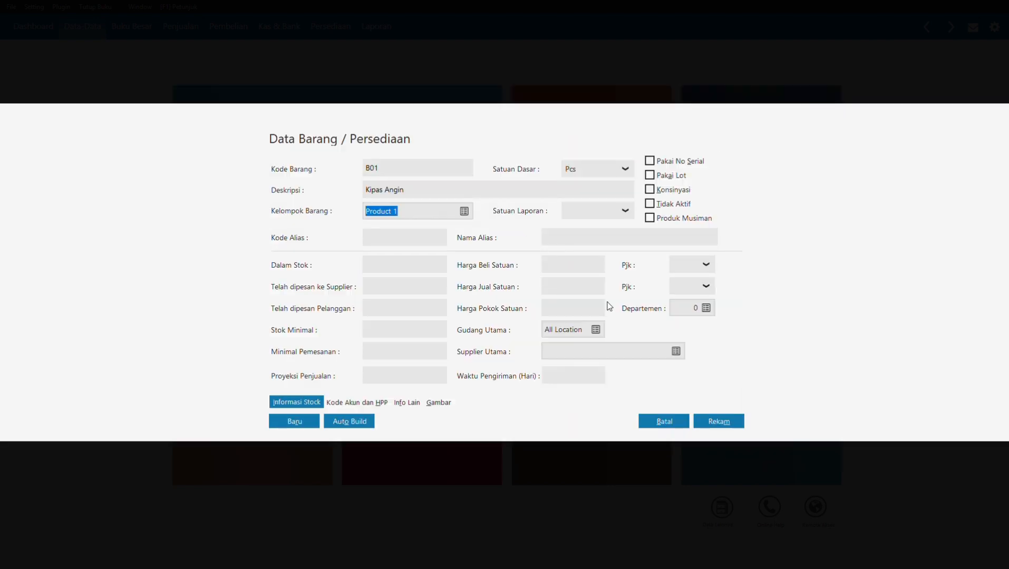
Step: Add items B02 Rice Cooker, B03 Radio FM/AM and B04 TV 20"
left_click(401, 240)
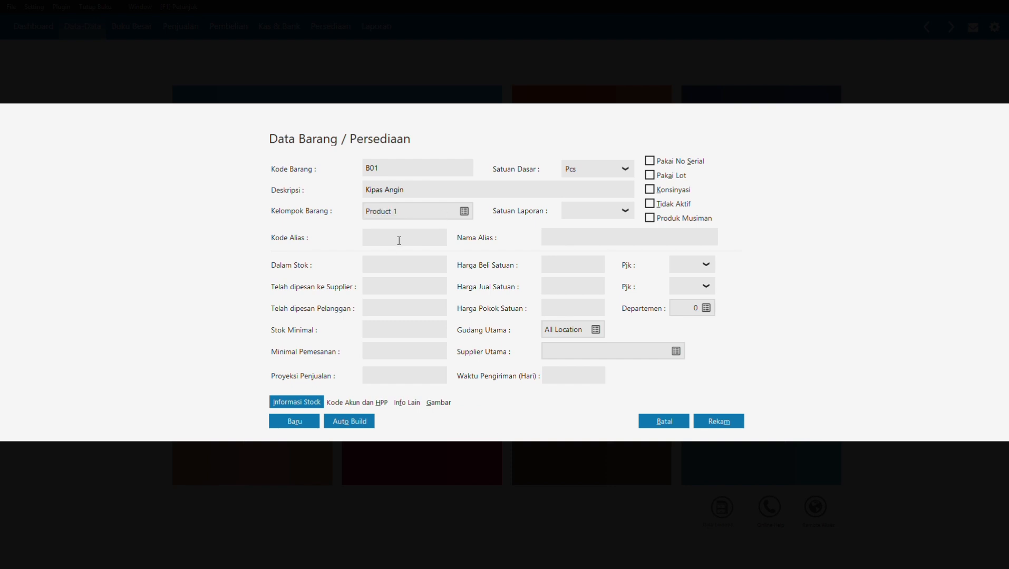
left_click(294, 422)
left_click(294, 422)
type("B03")
key("Tab")
type("Radio FM/AM")
left_click(307, 421)
type("B04")
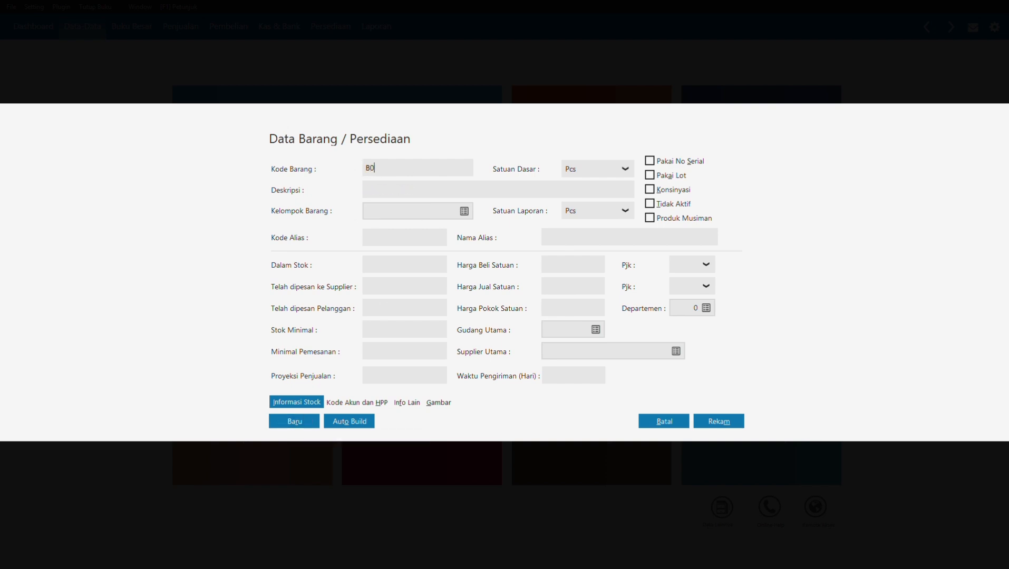
key("Tab")
type("TV")
Step: Add B05 TV 14", B06 Mesin Cuci and B07 Kulkas, then save to show the item list
left_click(293, 421)
type("B05")
key("Tab")
type("TV")
left_click(294, 421)
type("B06")
key("Tab")
type("Mesin Cuci")
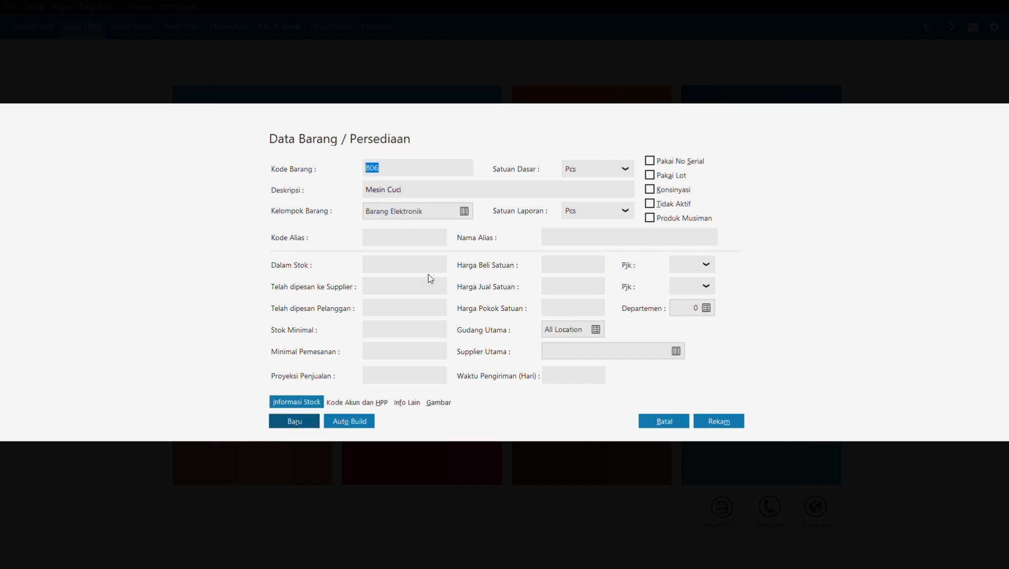
key("Return")
type("B07")
key("Tab")
type("Kulkas")
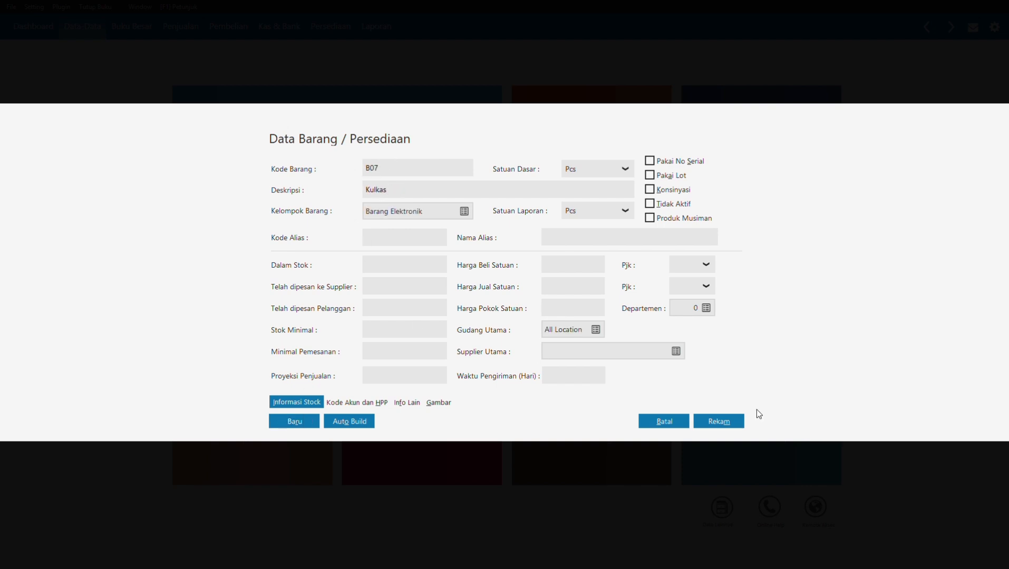
left_click(719, 422)
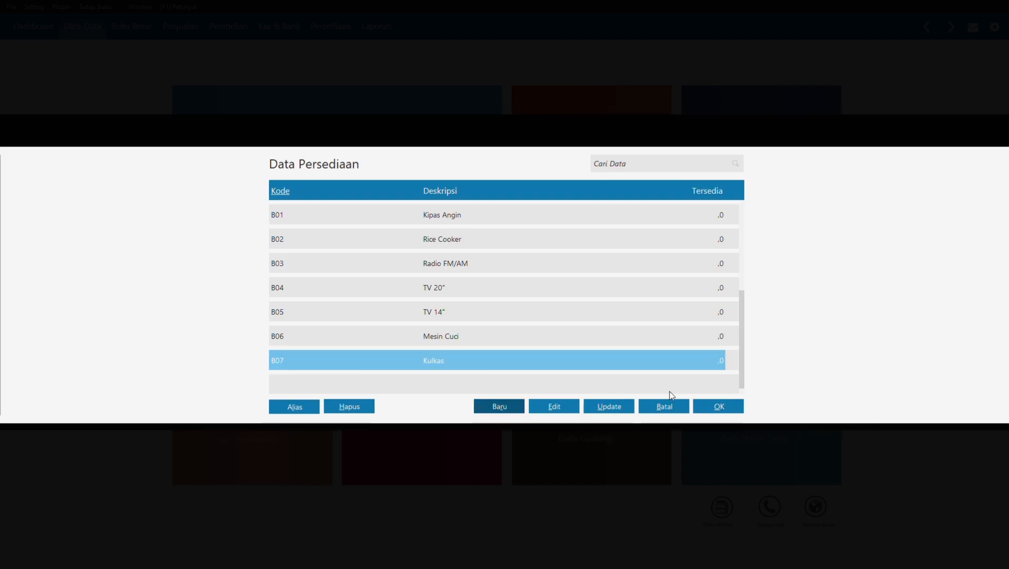
Step: Record opening stock for B01 Kipas Angin at unit cost 75000
left_click(677, 210)
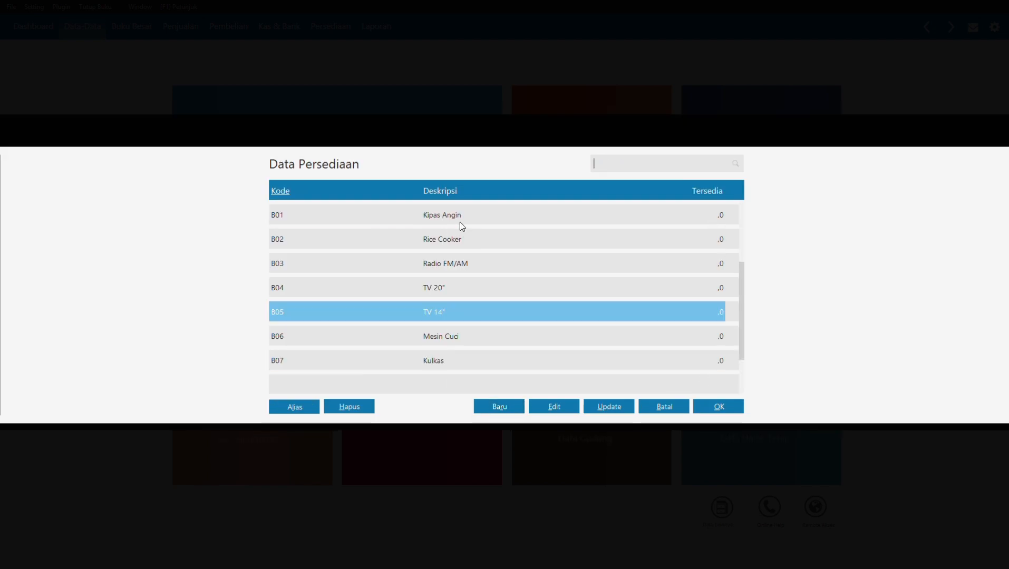
left_click(718, 407)
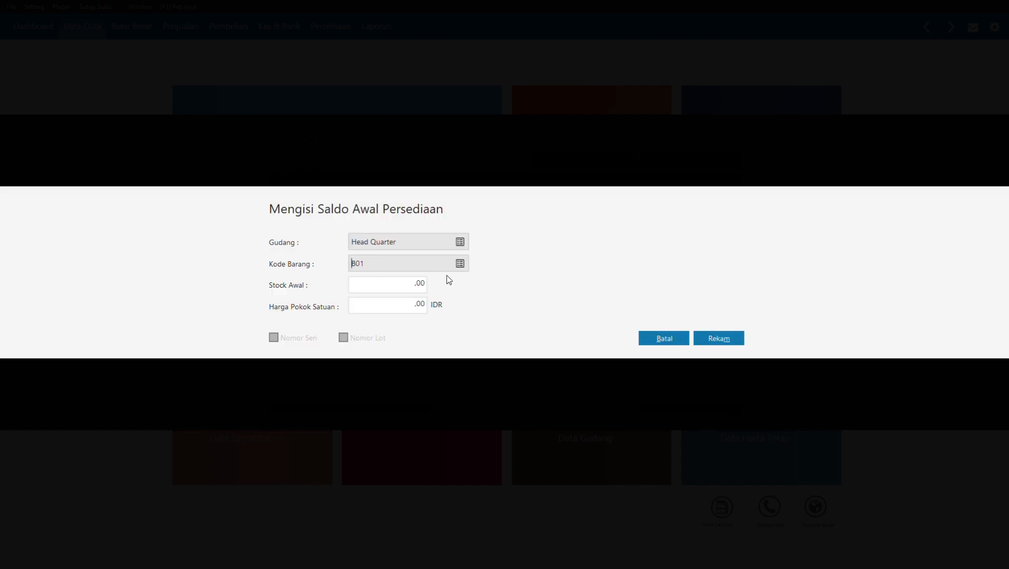
left_click(405, 287)
left_click(409, 306)
type("750000")
left_click(711, 340)
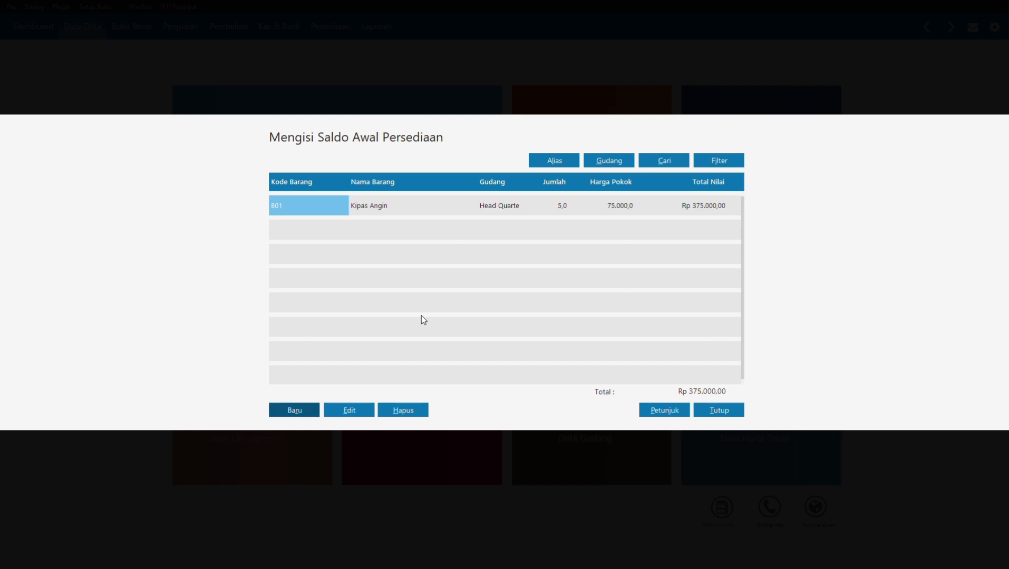
Step: Add opening stock for B02 Rice Cooker: quantity 2 at unit cost 125000
left_click(309, 410)
left_click(460, 263)
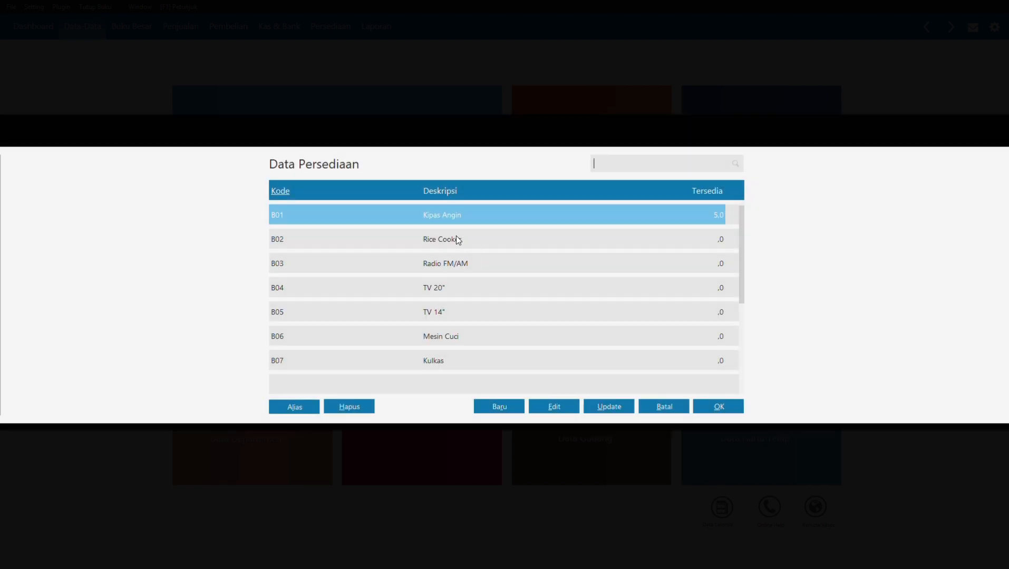
double_click(462, 238)
left_click(396, 287)
type("2")
left_click(377, 306)
type("125000")
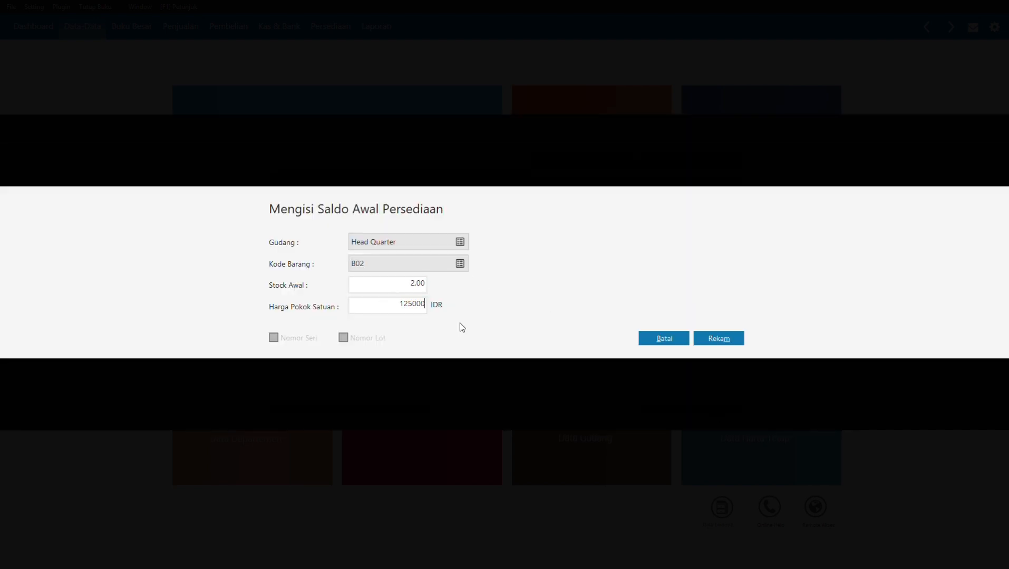
left_click(711, 339)
Step: Add opening stock for B03 Radio FM/AM: quantity 1 at unit cost 100000
left_click(297, 414)
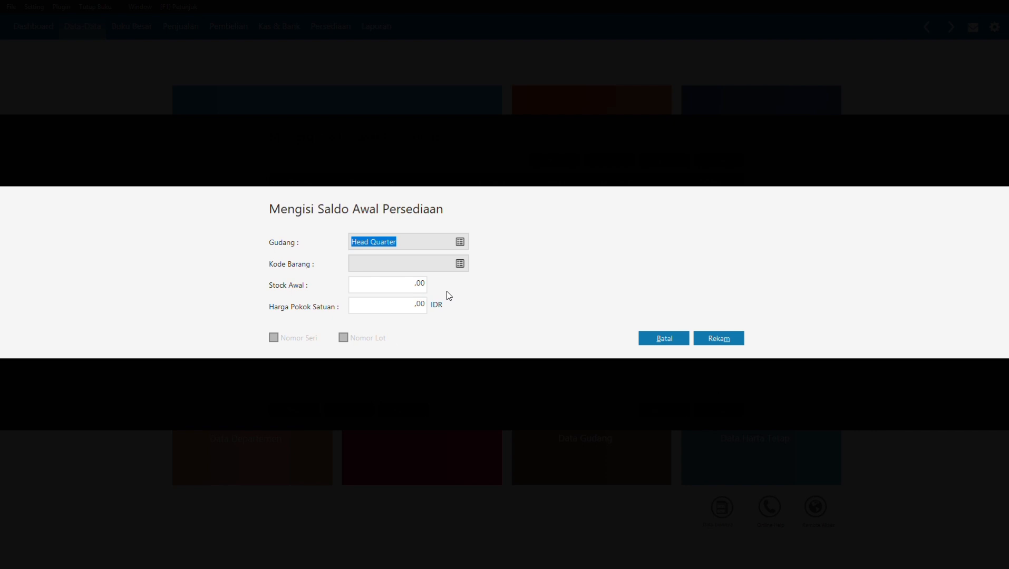
left_click(459, 264)
left_click(718, 407)
left_click(396, 287)
type("1")
left_click(378, 306)
type("100000")
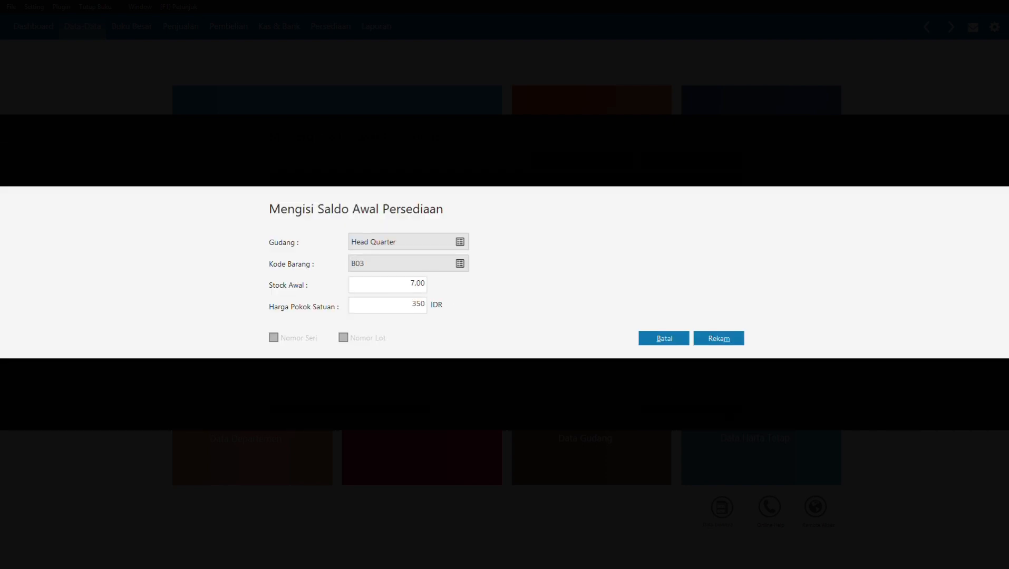
left_click(711, 338)
Step: Add opening stock for B04 TV 20": quantity 4 at unit cost 825000
left_click(311, 410)
left_click(460, 264)
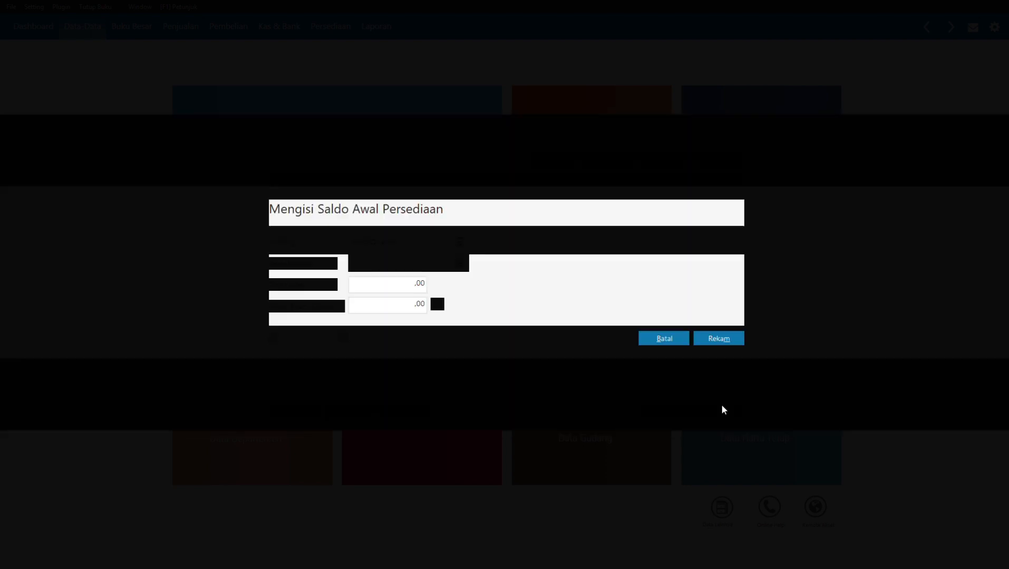
left_click(719, 409)
left_click(382, 284)
type("4")
left_click(370, 310)
type("825000")
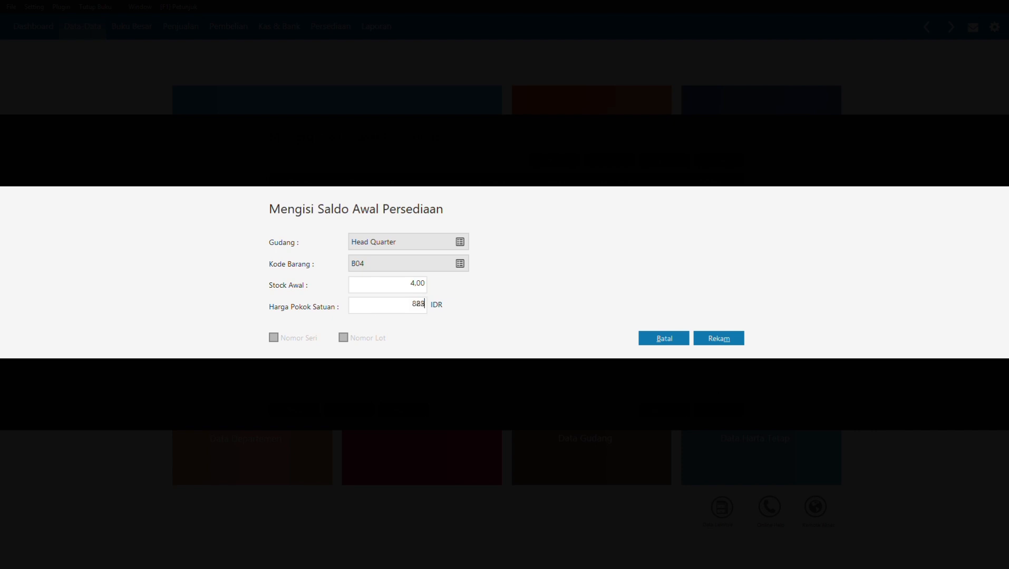
left_click(720, 339)
Step: Add opening stock for B05 TV 14", entering 8 and 3150000
left_click(294, 410)
left_click(460, 263)
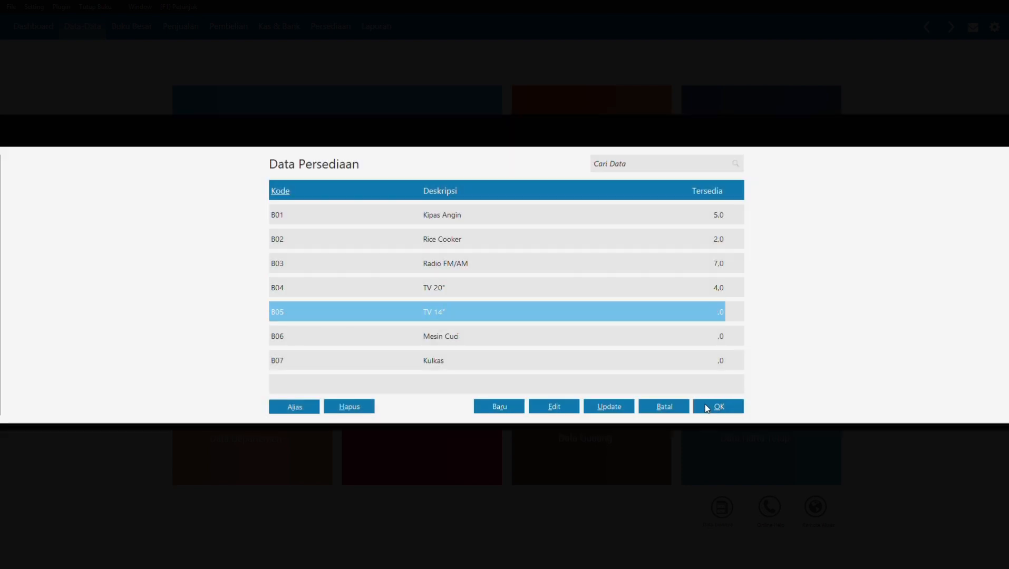
left_click(718, 408)
left_click(381, 284)
type("8")
left_click(386, 315)
type("3150000")
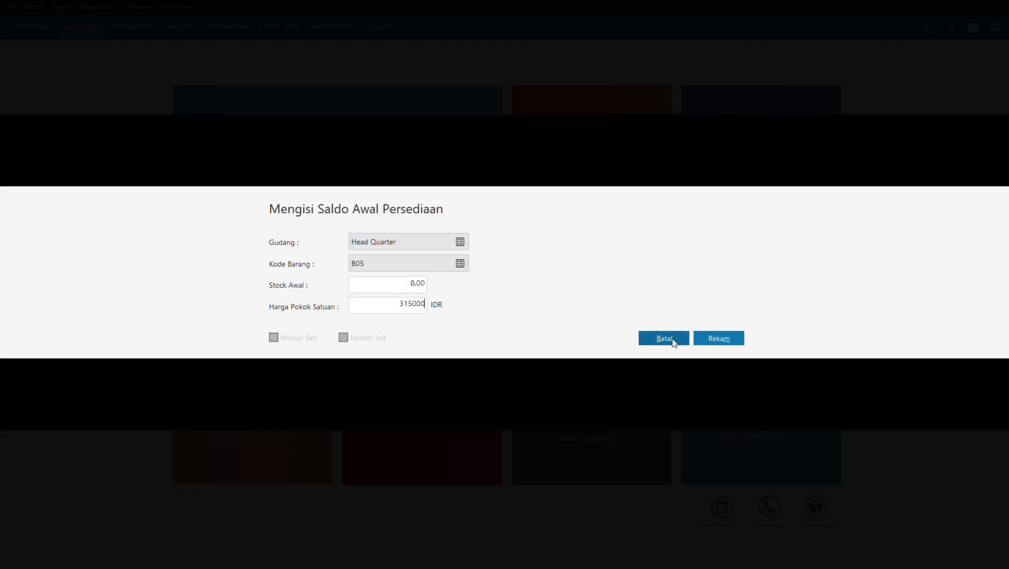
left_click(718, 338)
Step: Add opening stock for B06 Mesin Cuci: quantity 4 at unit cost 375000
left_click(305, 411)
left_click(460, 263)
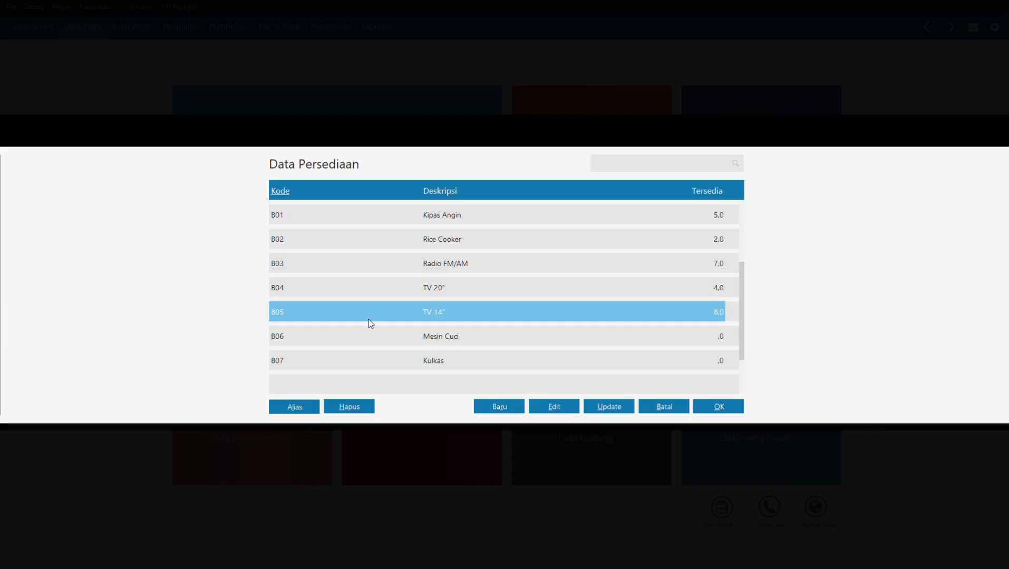
left_click(369, 332)
left_click(718, 407)
left_click(387, 284)
type("4")
left_click(387, 305)
type("375000")
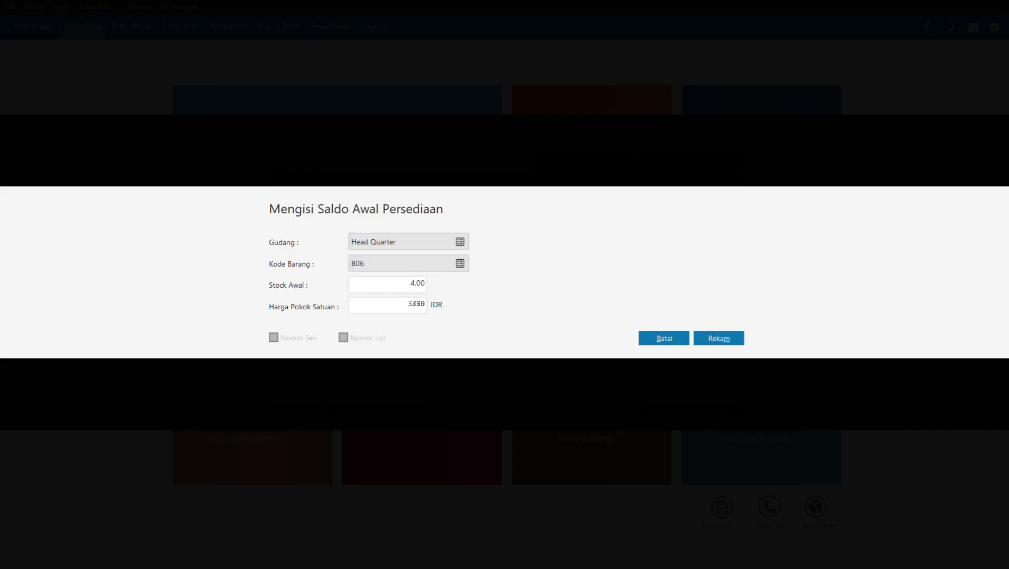
left_click(718, 338)
Step: Add opening stock for B07 Kulkas: quantity 5 at unit cost 1125000
left_click(312, 417)
left_click(460, 264)
left_click(719, 408)
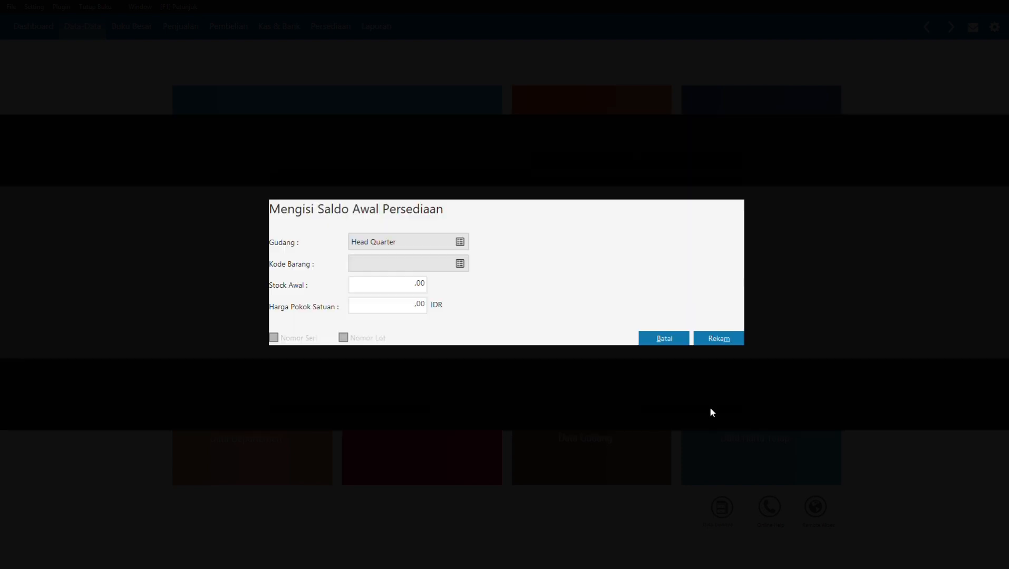
type("5")
left_click(365, 308)
type("1125000")
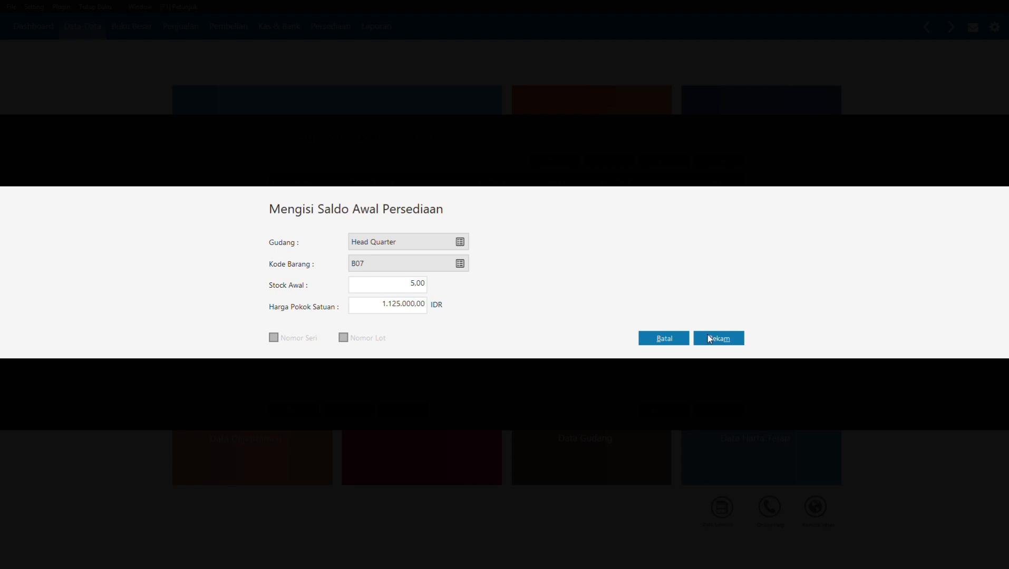
left_click(707, 335)
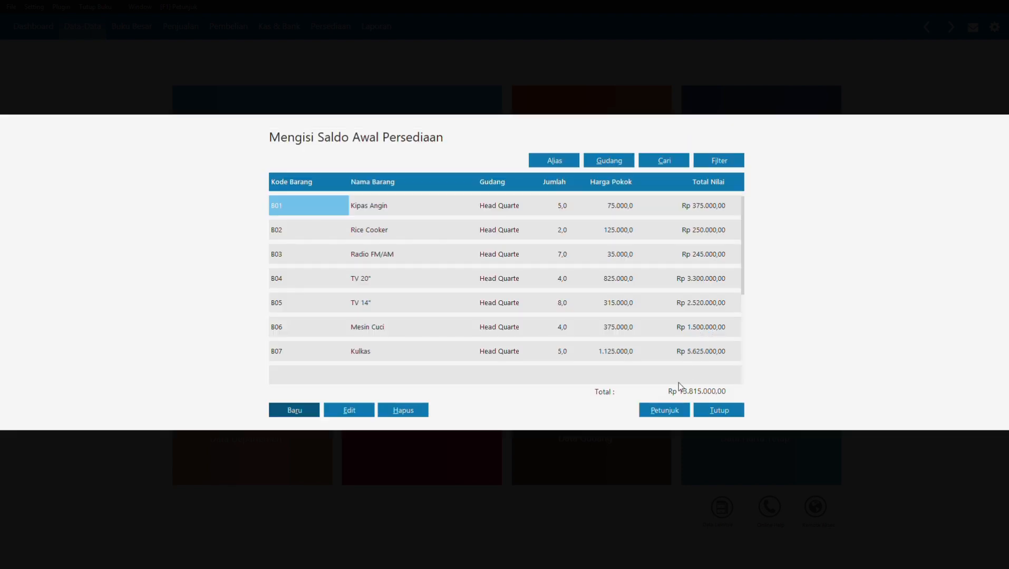
Step: Close the opening stock list, confirm Ya to recalculate ending stock balances, and dismiss the results
left_click(727, 414)
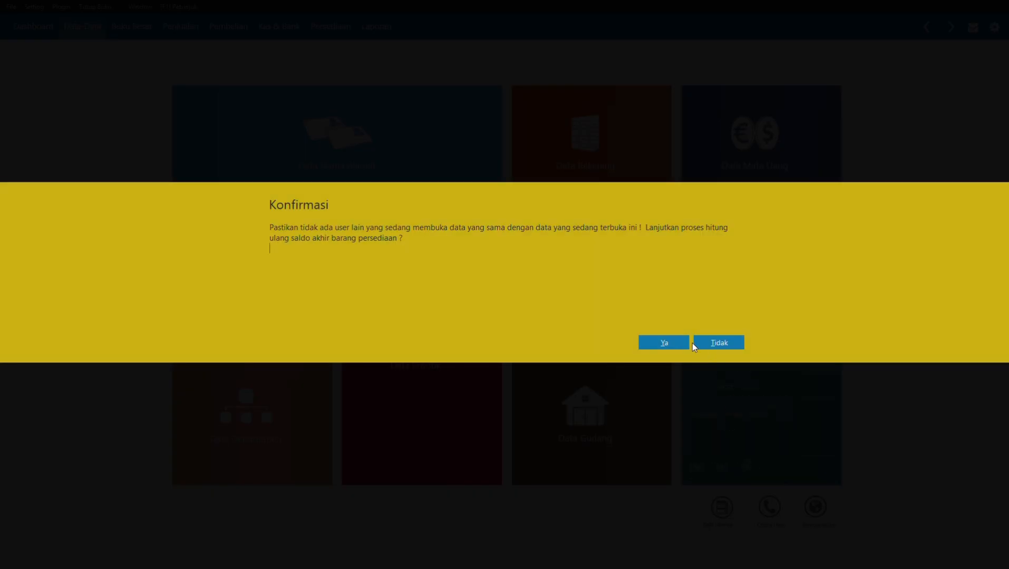
left_click(687, 343)
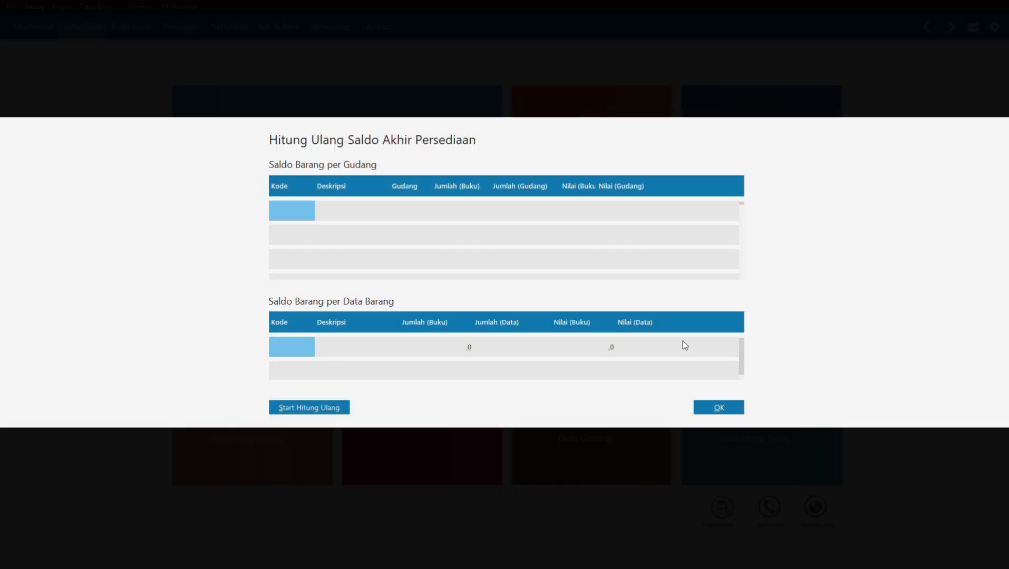
left_click(708, 405)
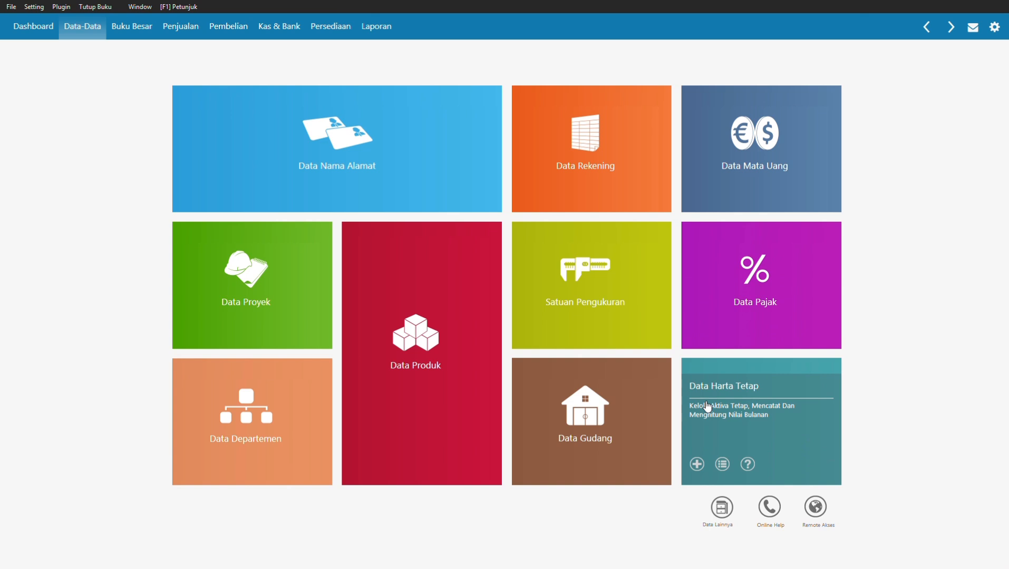
Step: Start a new Kas Keluar cash-out entry and open the recipient list
left_click(279, 27)
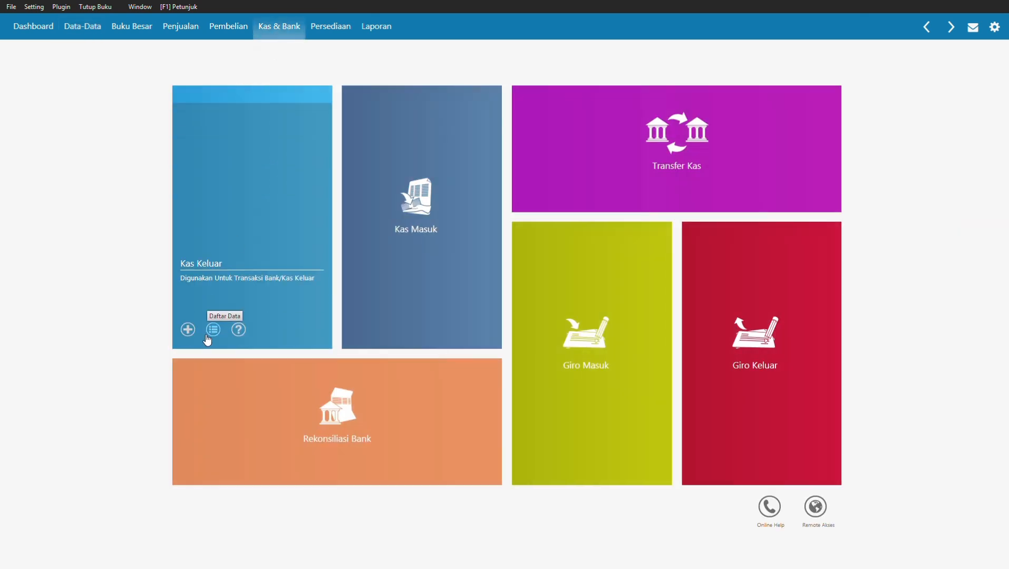
left_click(188, 329)
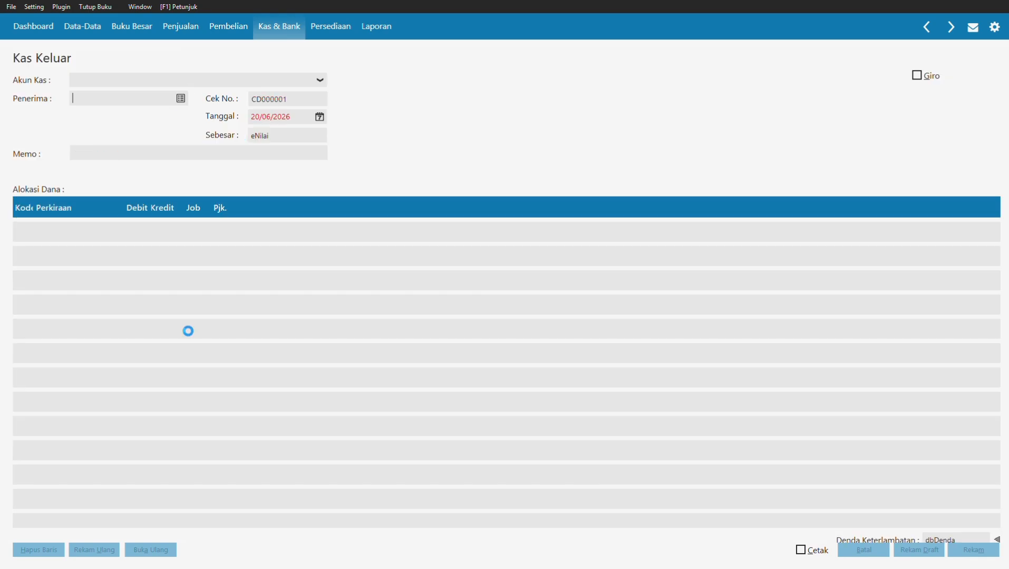
left_click(178, 100)
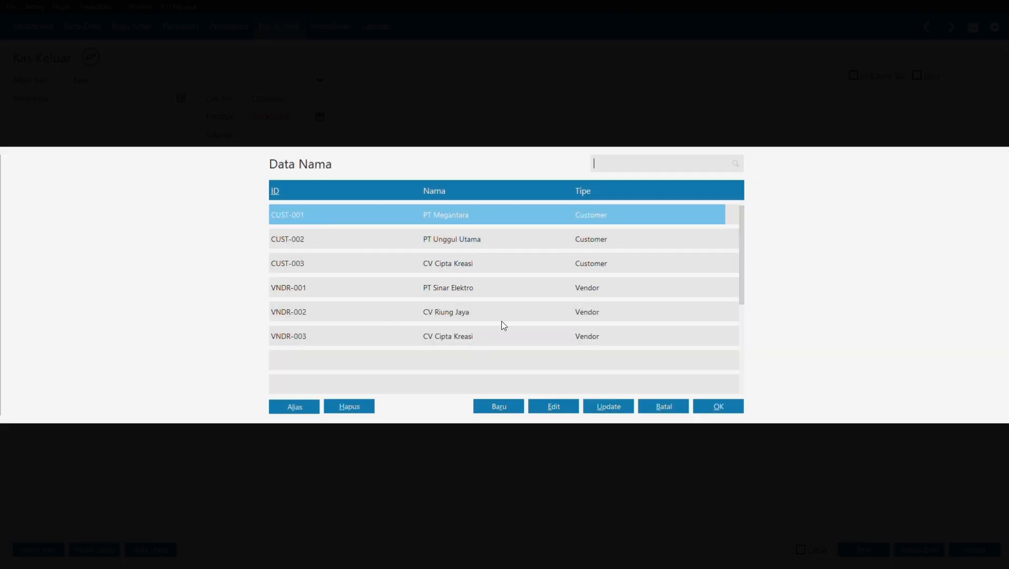
Step: Create and save a new Vendor name with ID VNDR-004 and company CV Tri Megah
left_click(497, 406)
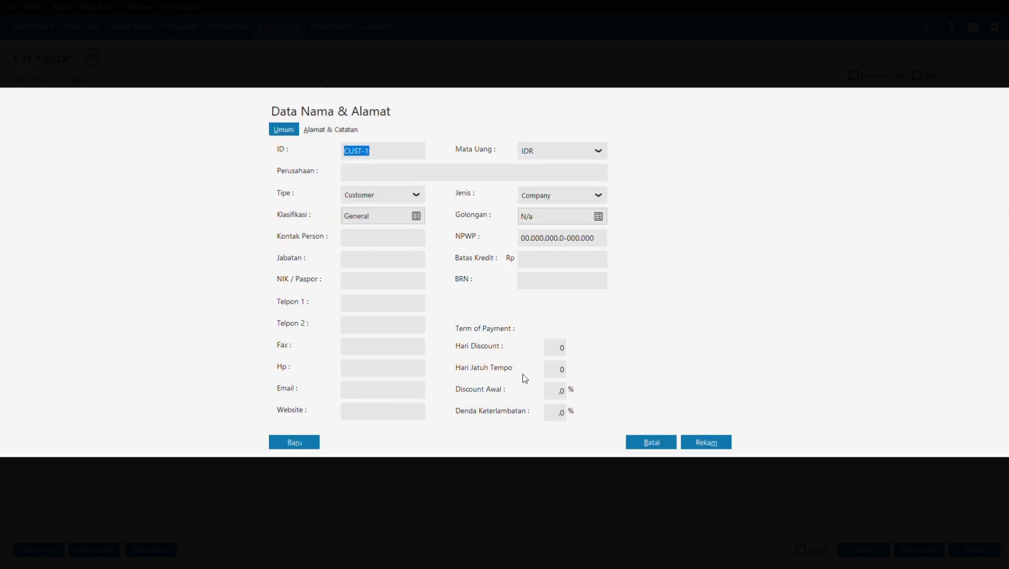
left_click(401, 198)
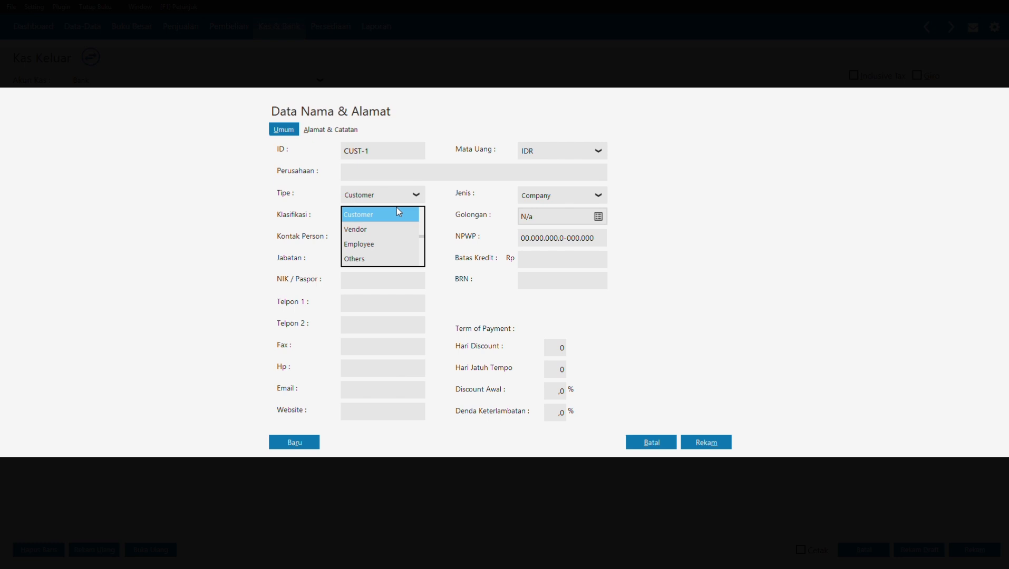
left_click(373, 231)
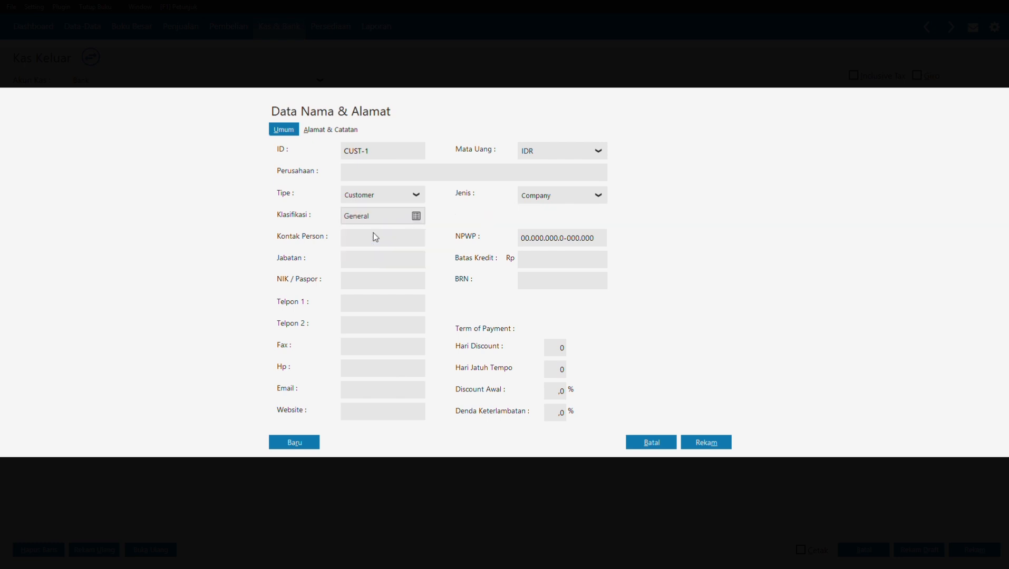
left_click(387, 152)
left_click(387, 151)
key("BackSpace")
type("00")
type("4")
type("C")
type("V")
type(" Tri")
type(" Meg")
type("ah")
left_click(705, 442)
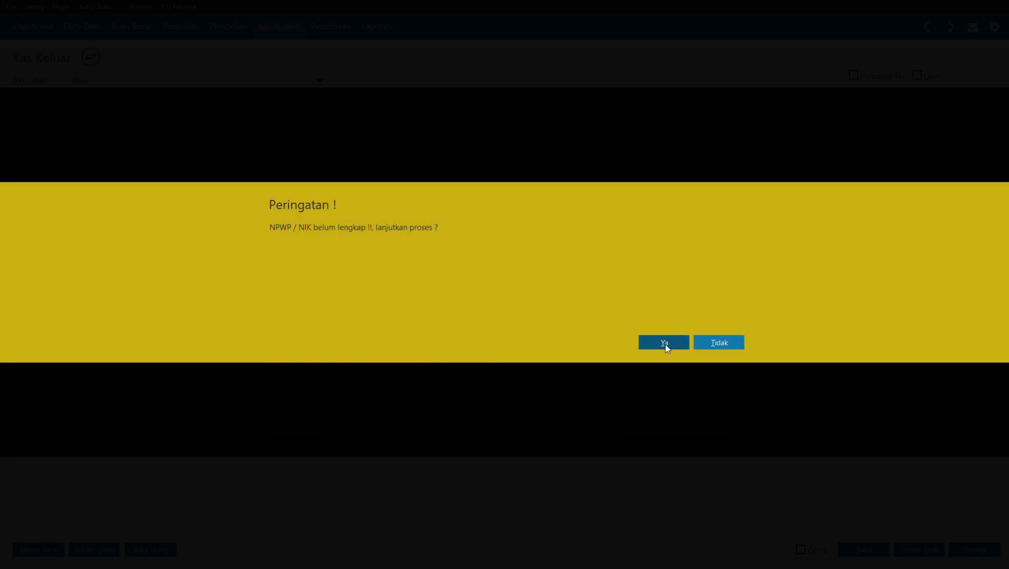
Step: Accept the missing NPWP warning, choose CV Tri Megah as recipient, and date it 04/01/2021
left_click(664, 342)
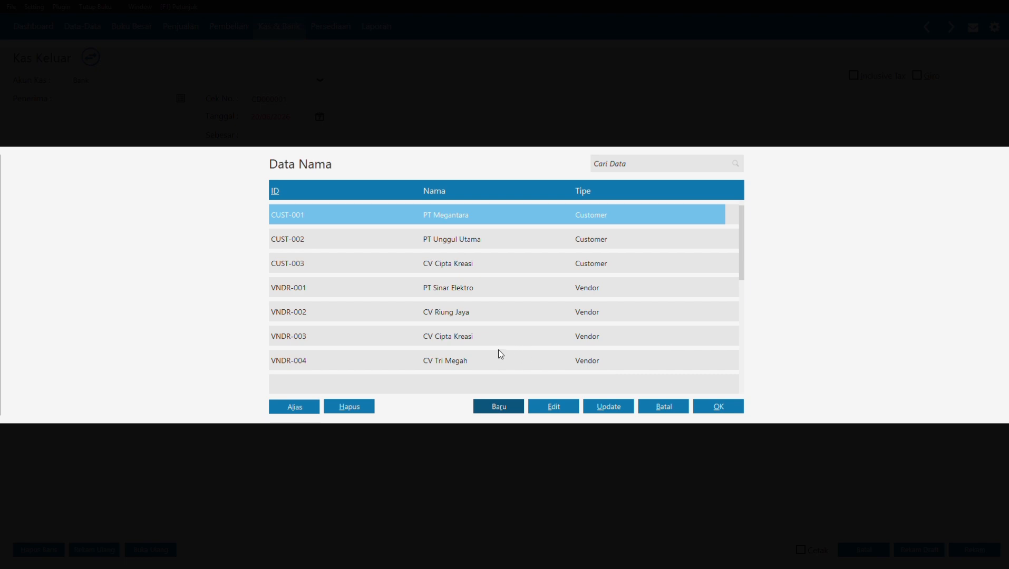
left_click(462, 360)
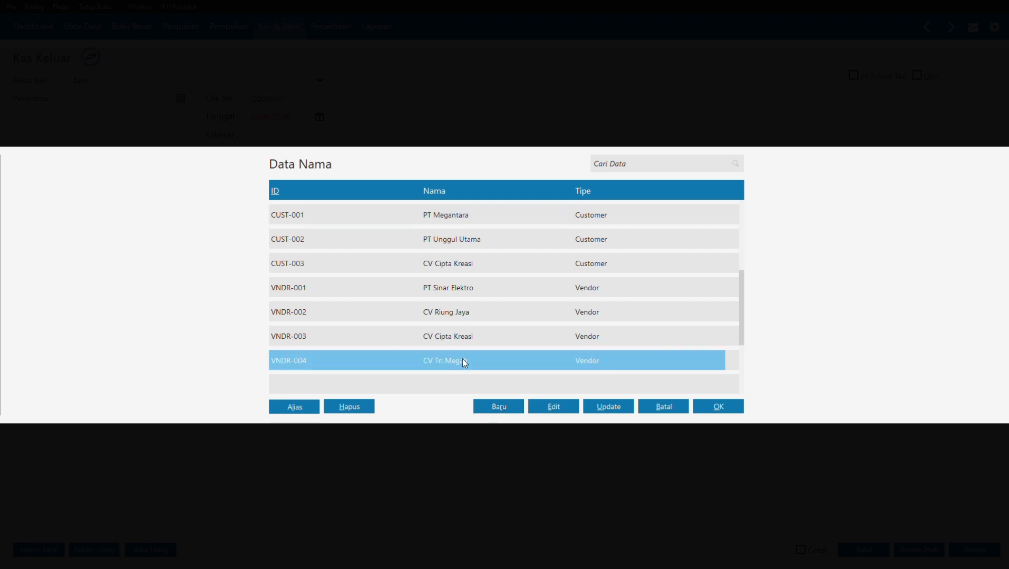
left_click(705, 412)
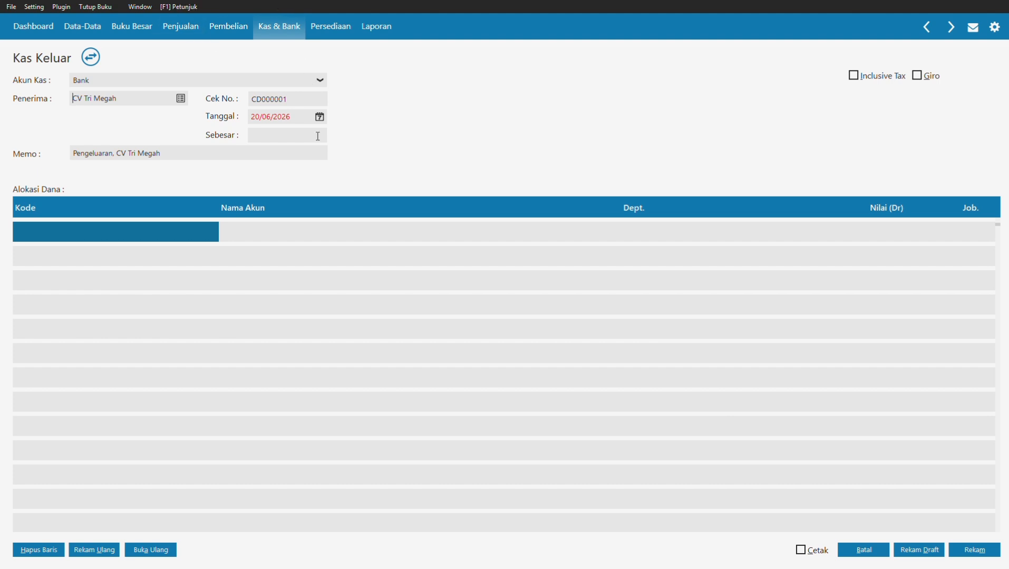
left_click(320, 116)
left_click(469, 138)
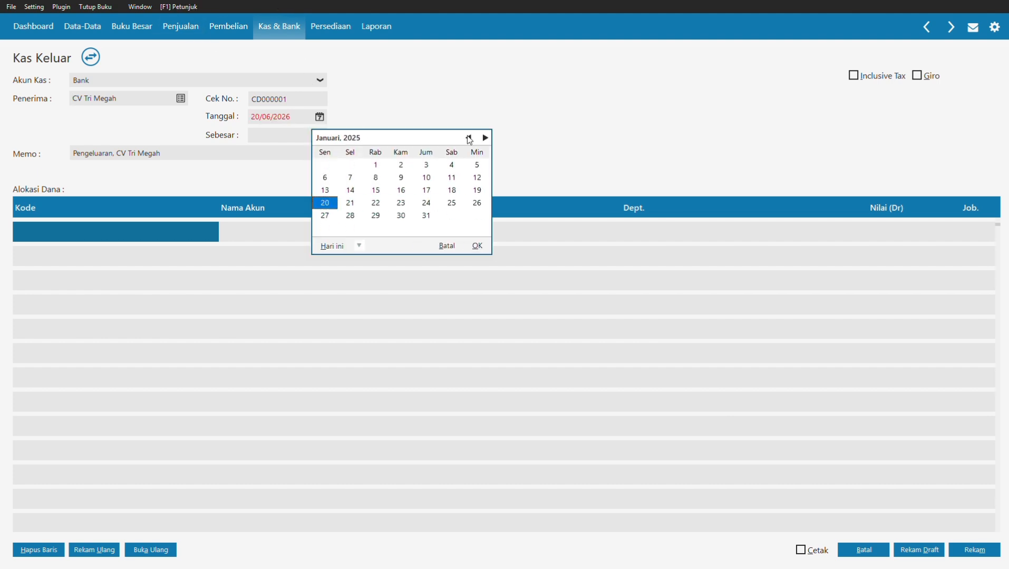
left_click_drag(469, 138, 468, 138)
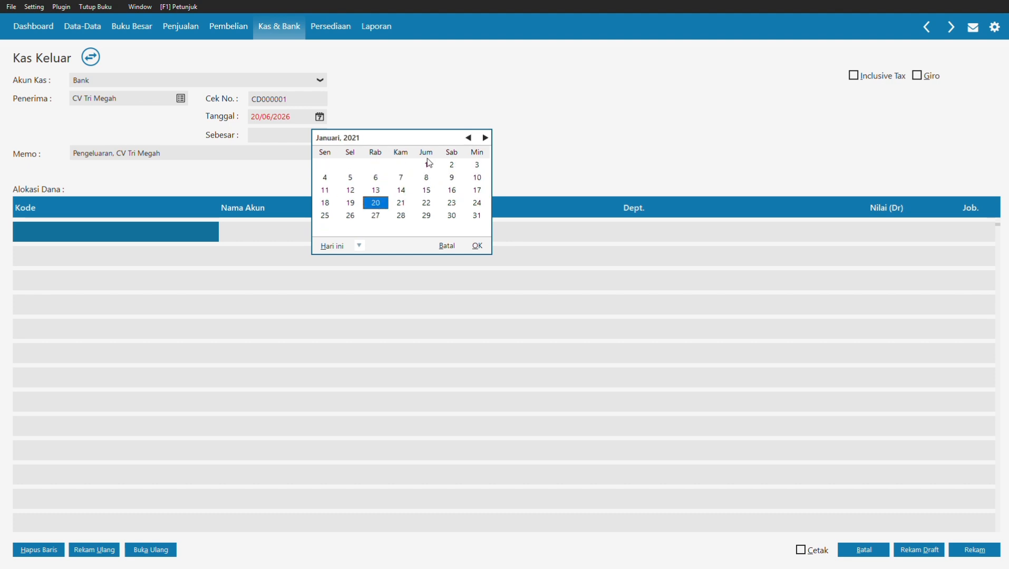
left_click(325, 178)
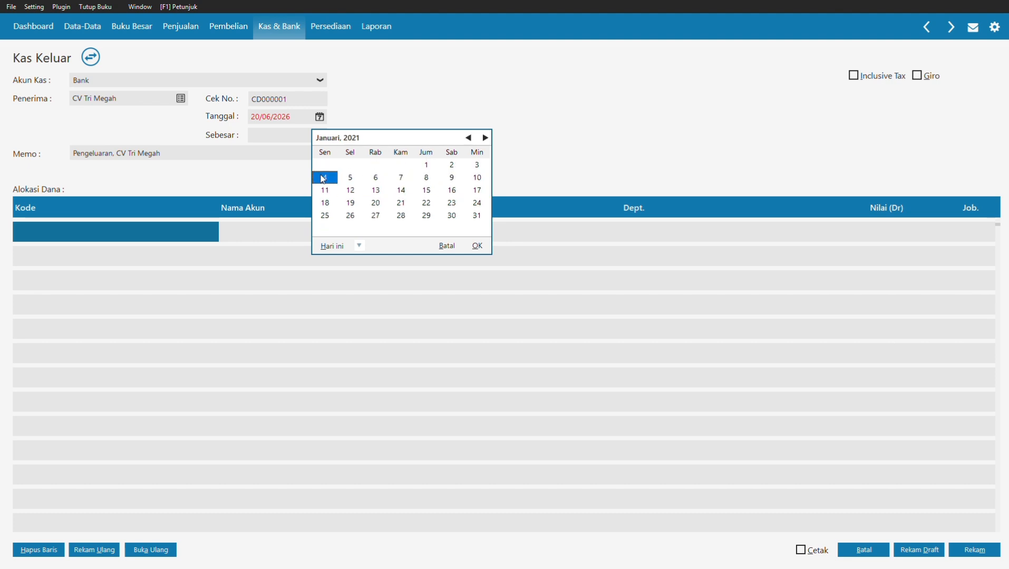
left_click(477, 245)
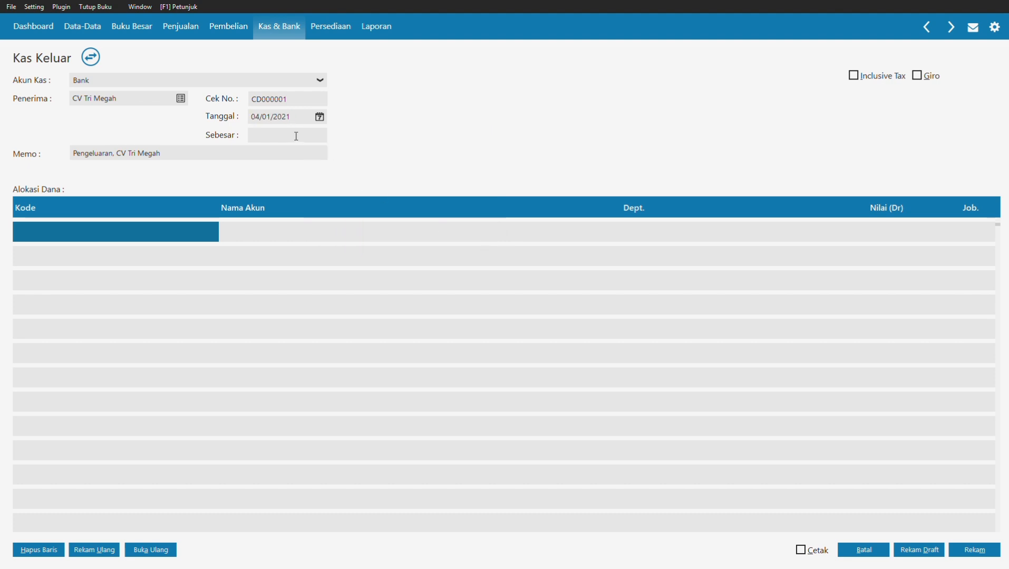
Step: Allocate Rp 250.000 to Beban Iklan & Promosi (6100-00-010) and save the cash-out
double_click(133, 228)
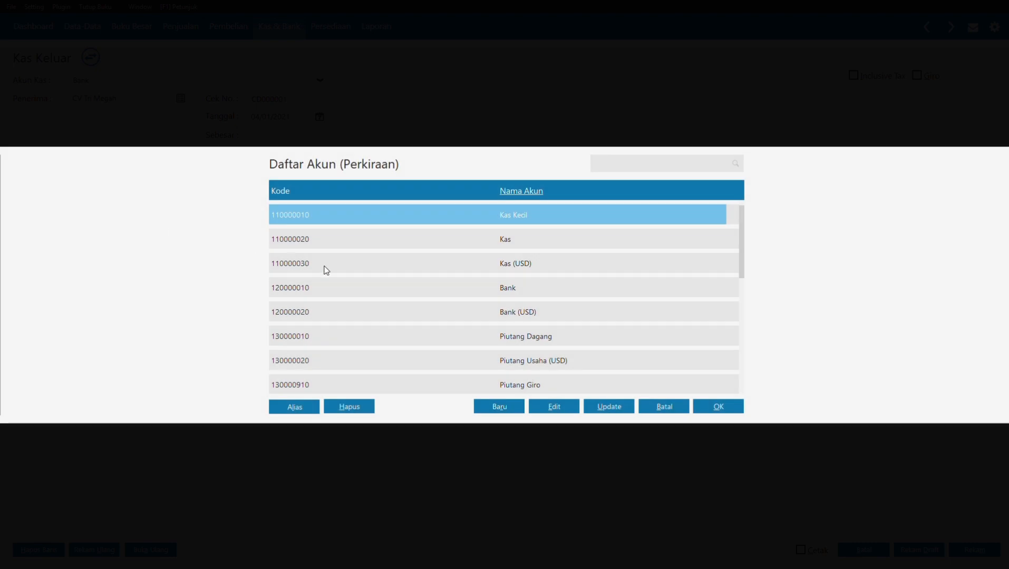
scroll(350, 270, "down", 15)
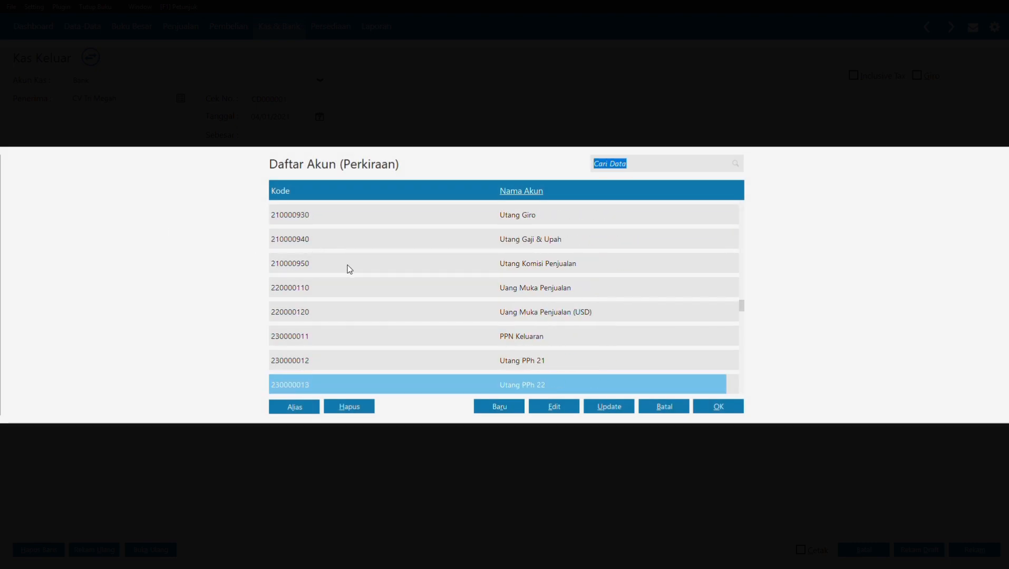
left_click(350, 269)
double_click(349, 270)
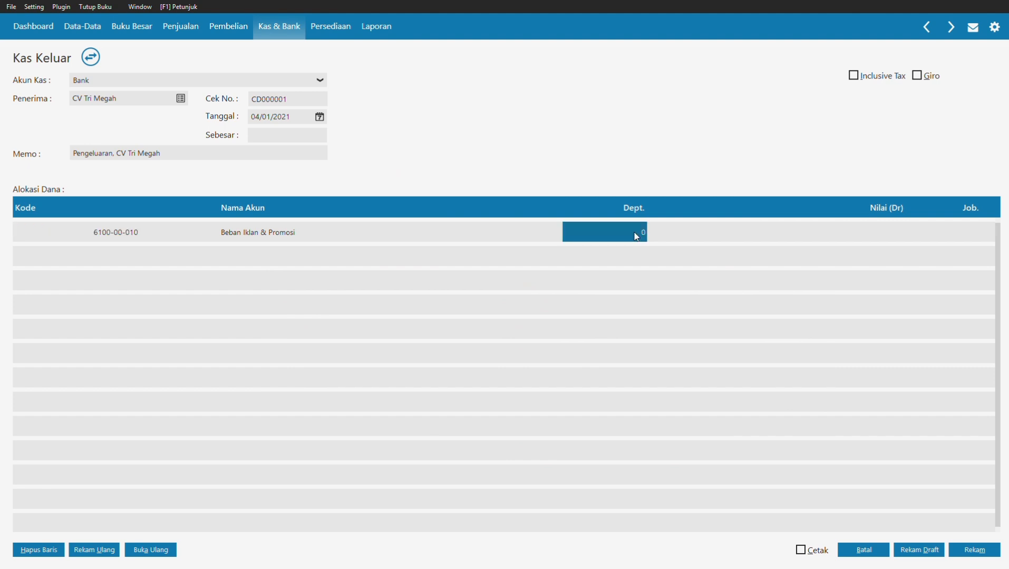
left_click(887, 237)
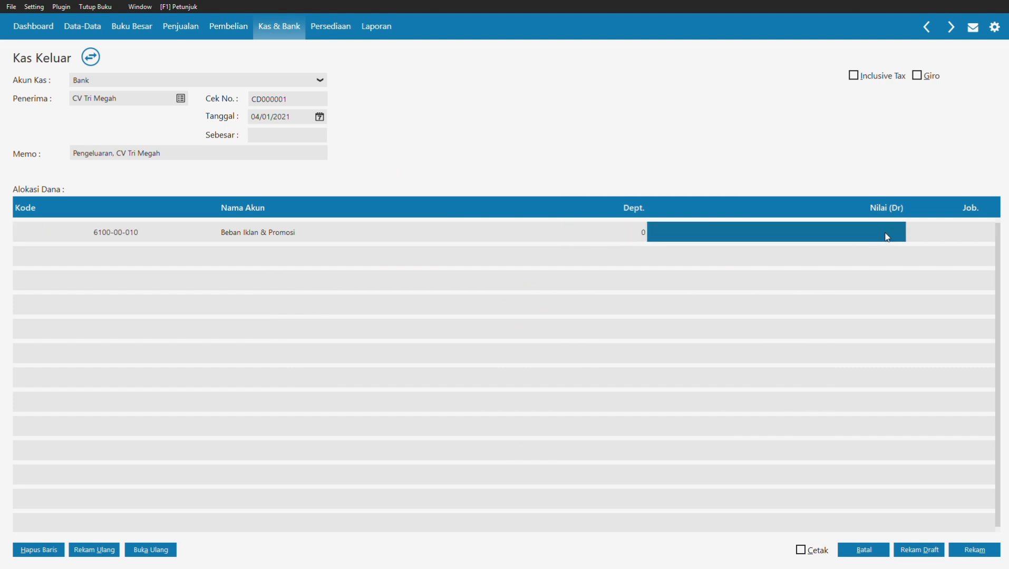
type("25")
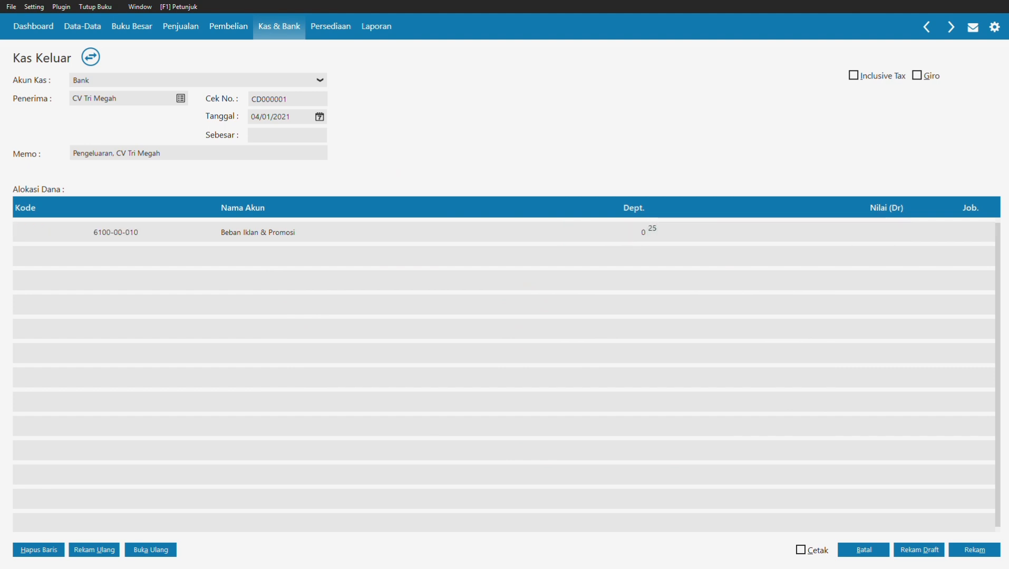
type("0000")
left_click(312, 135)
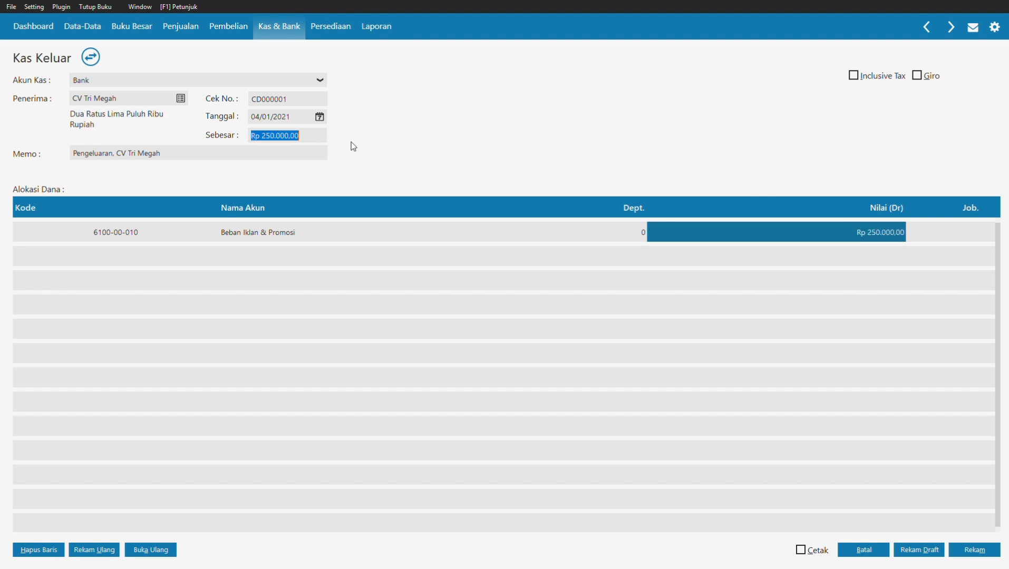
left_click(974, 550)
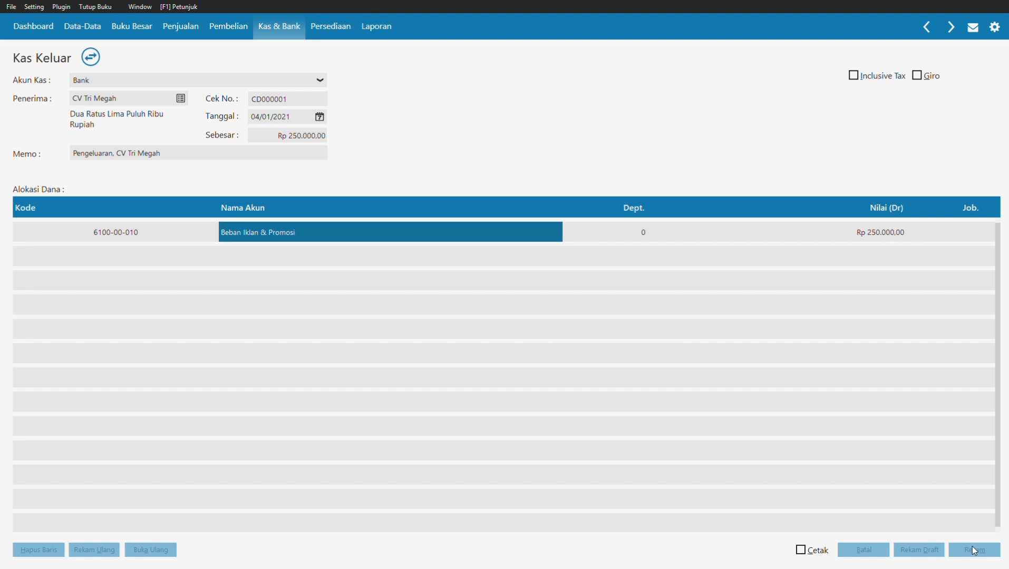
left_click(198, 32)
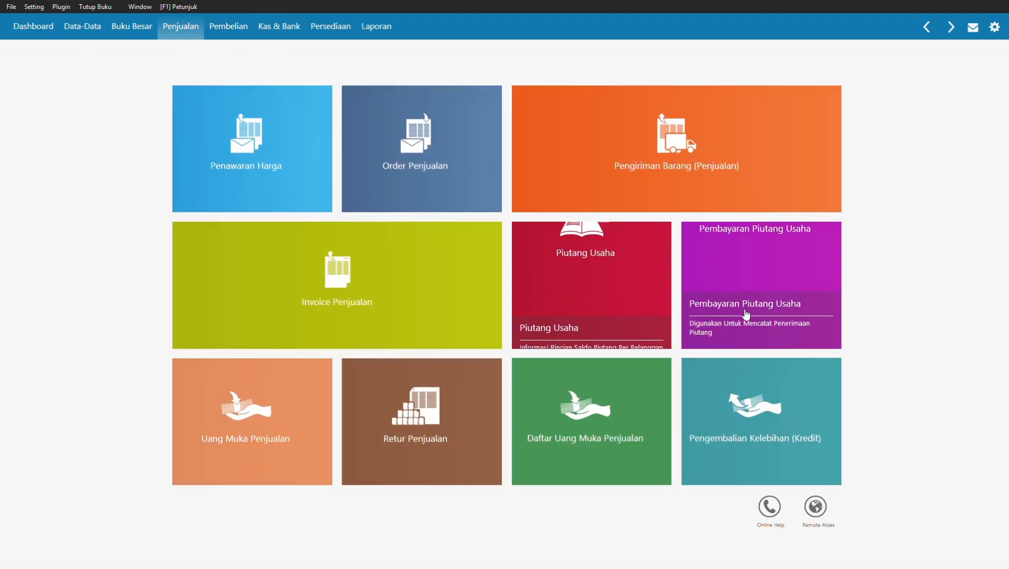
Step: Start a receivable payment from PT Megantara, paying 750.000 on invoice INV-01
left_click(698, 326)
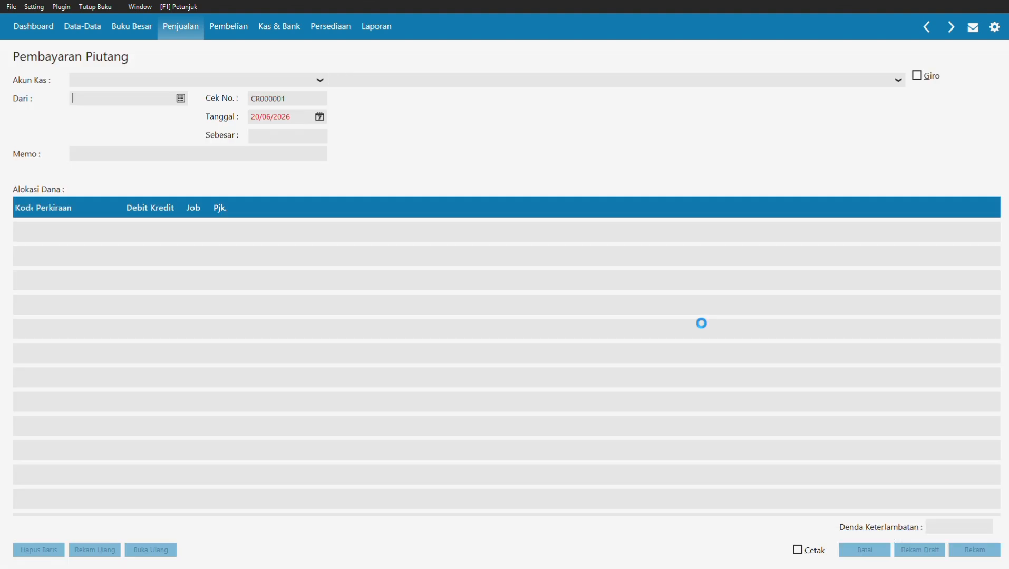
left_click(181, 102)
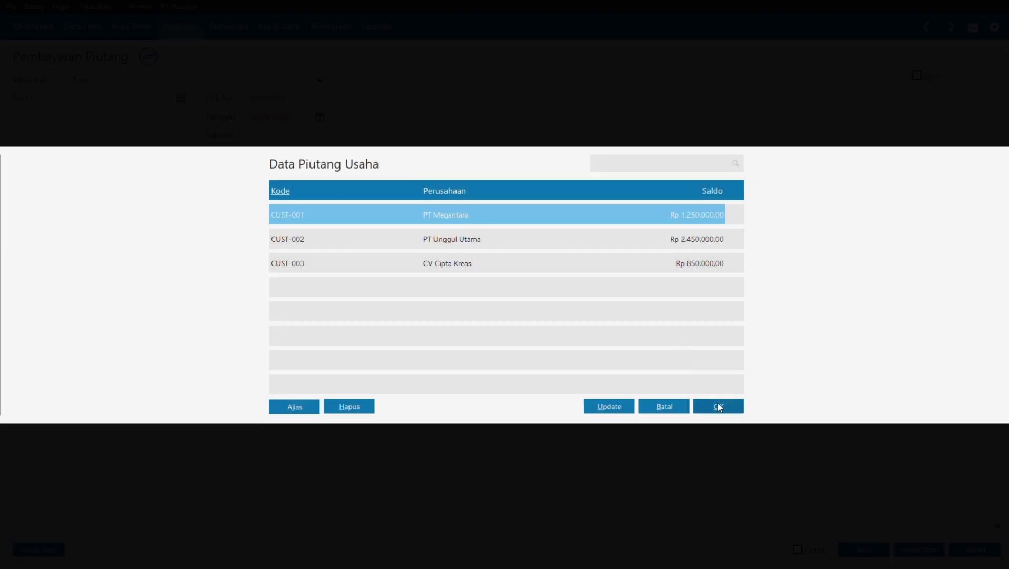
left_click(718, 406)
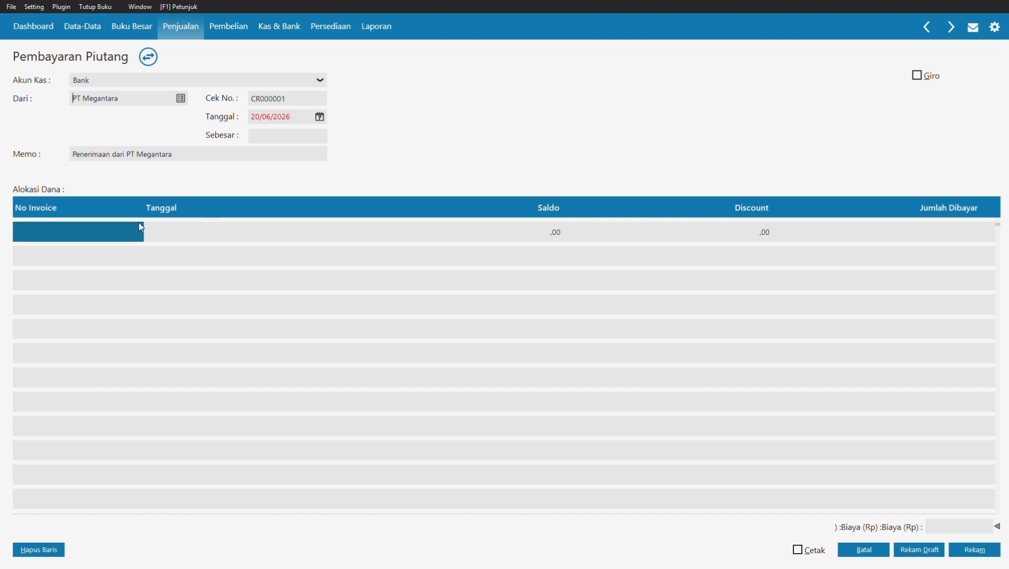
double_click(117, 232)
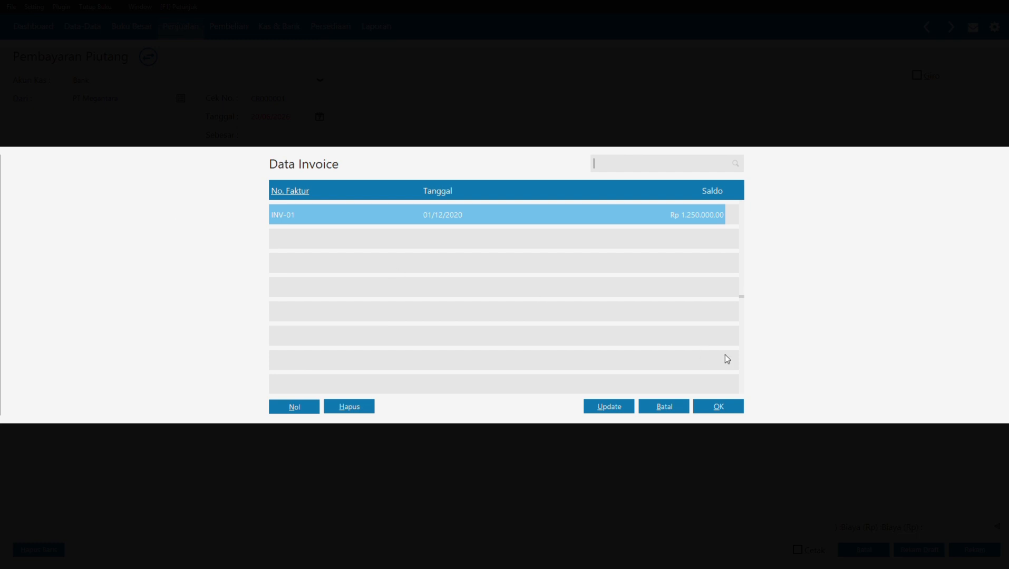
left_click(725, 406)
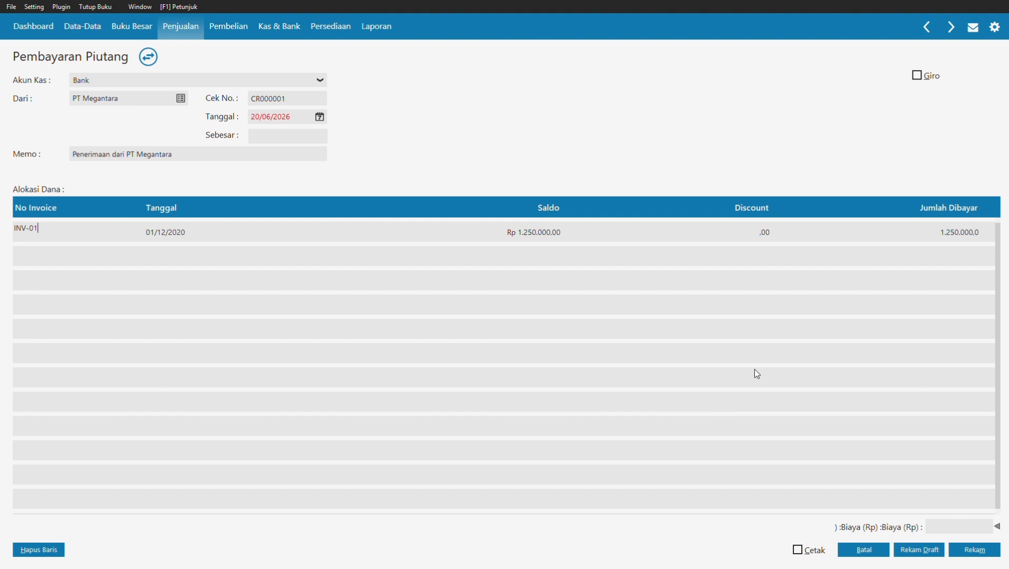
left_click(928, 225)
type("7")
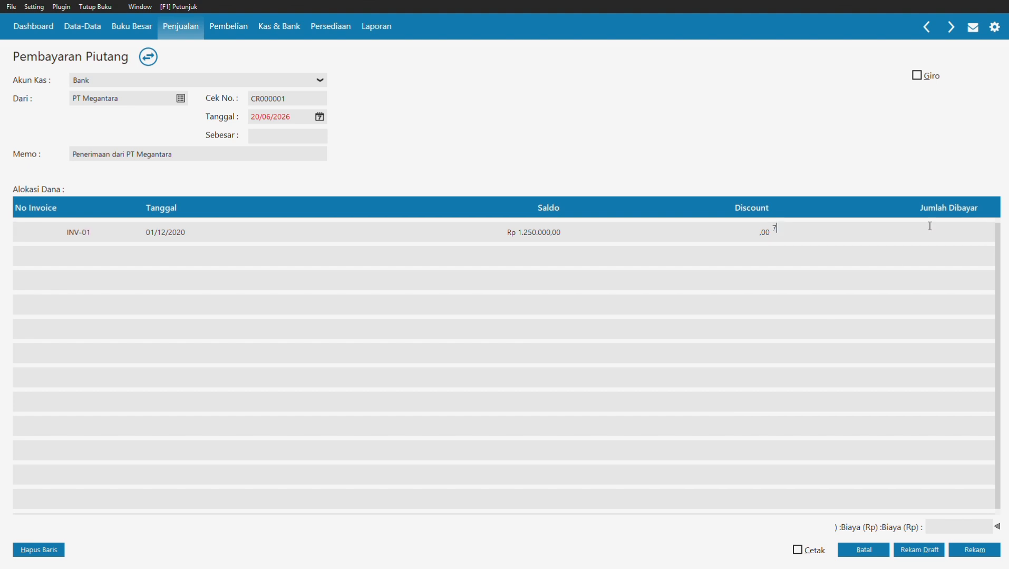
type("50000")
left_click(299, 138)
Step: Date the receipt 05/01/2021 and save it
left_click(319, 117)
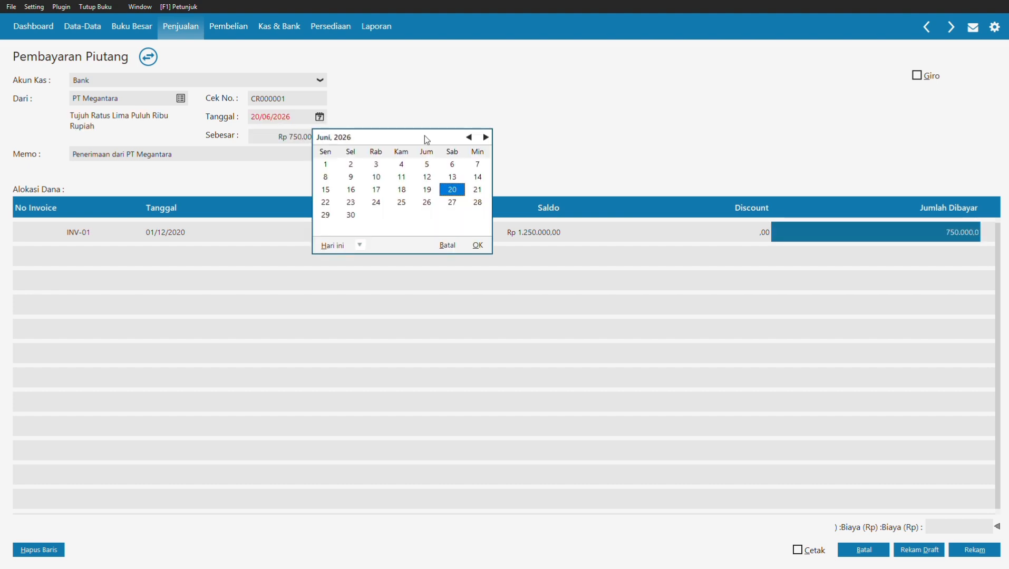
left_click_drag(468, 137, 468, 137)
left_click(351, 176)
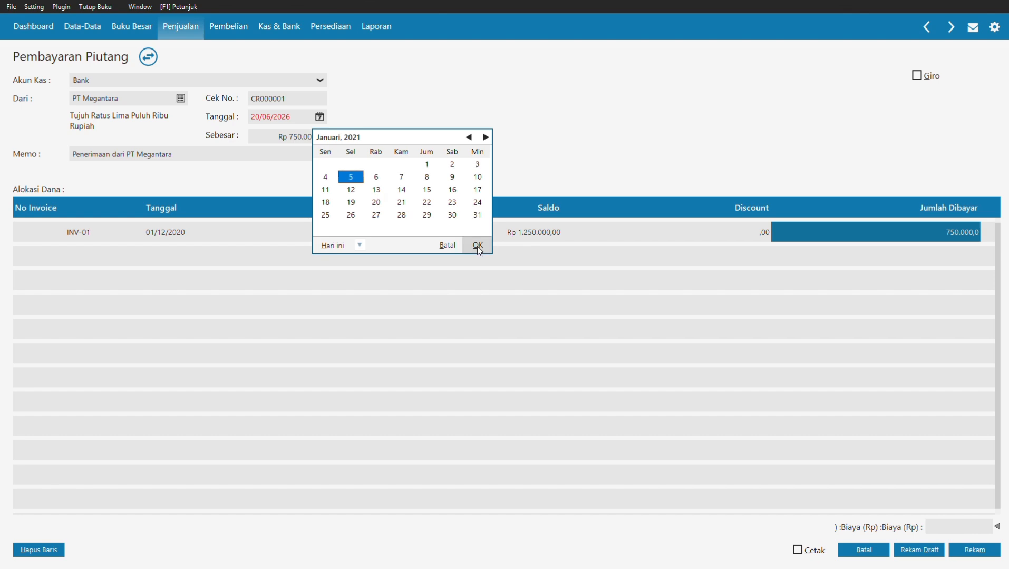
left_click(477, 246)
left_click(967, 550)
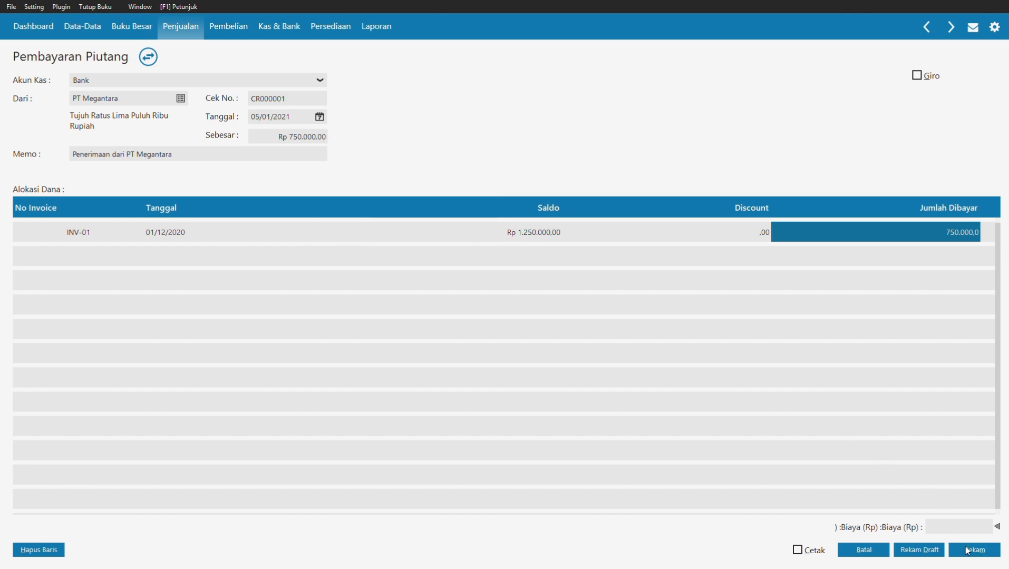
left_click(186, 32)
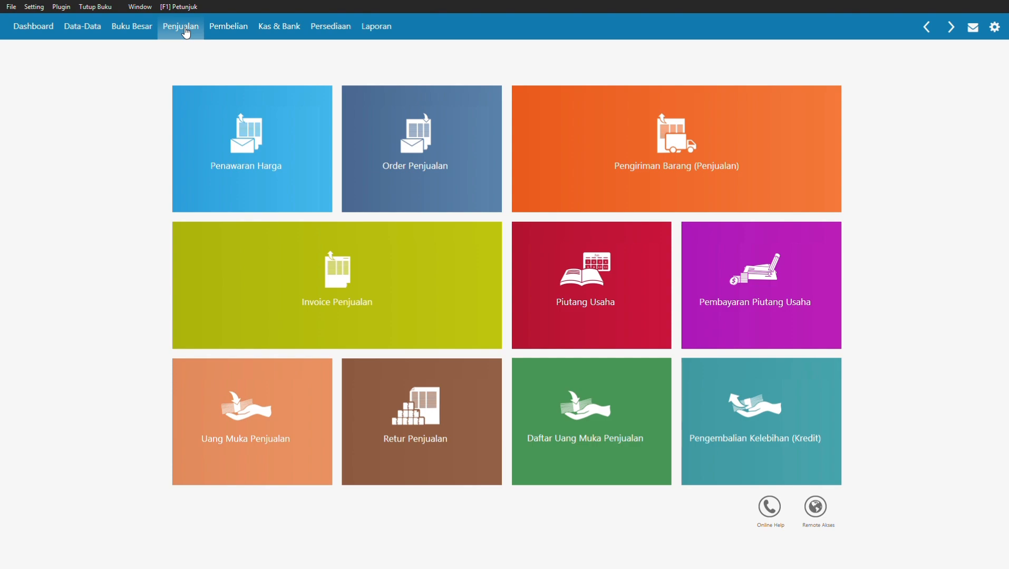
Step: In Data Pajak, change the PPN tax name to 'Pajak Pertambahan Nilai' and save
left_click(83, 25)
left_click(701, 335)
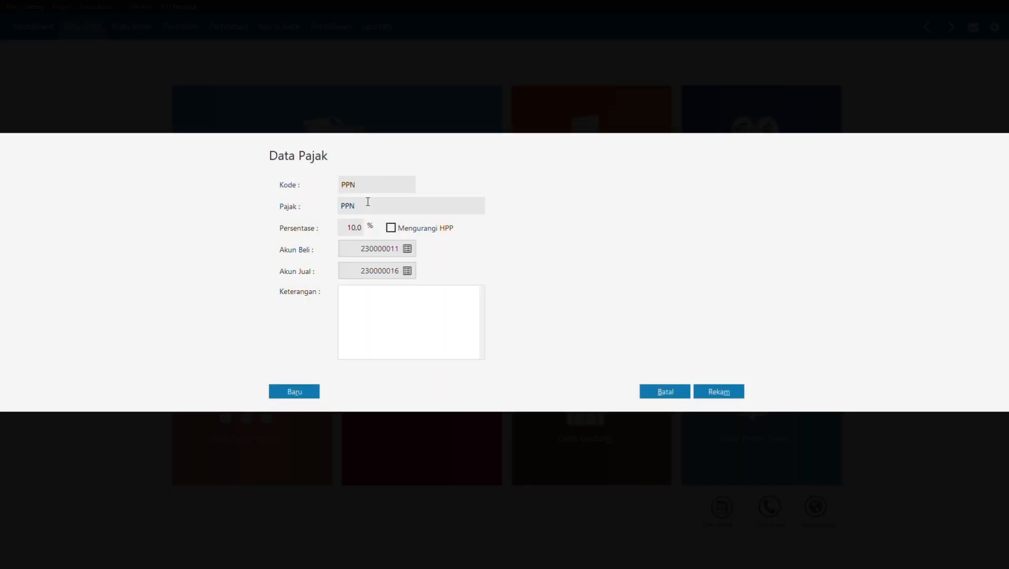
double_click(368, 202)
type("Pajak Pertambahan N")
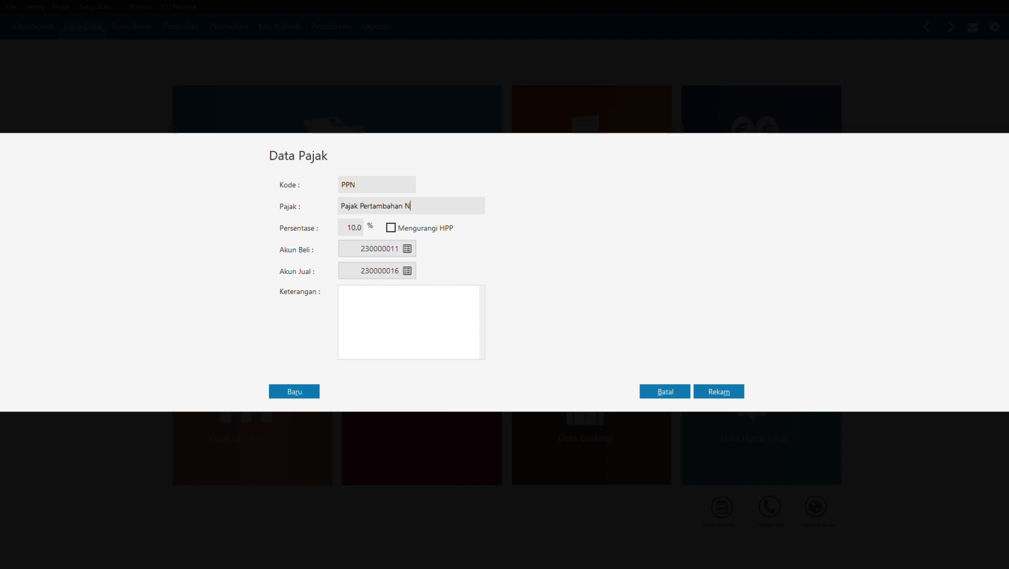
type("ilai")
left_click(700, 395)
mouse_move(722, 395)
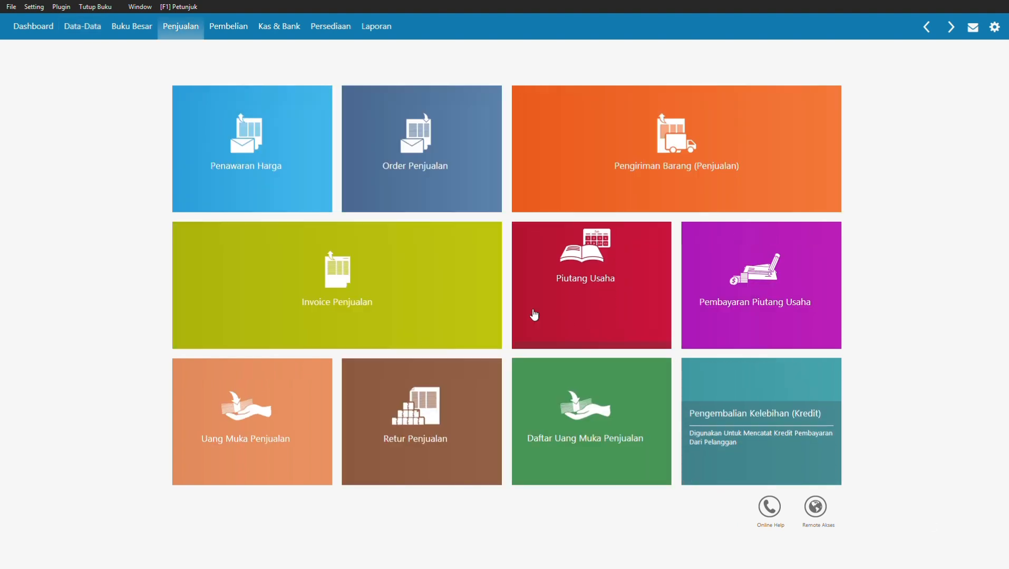
Step: Start a new sales invoice for PT Bayu Segara and type the invoice date 07/01/2021
mouse_move(362, 313)
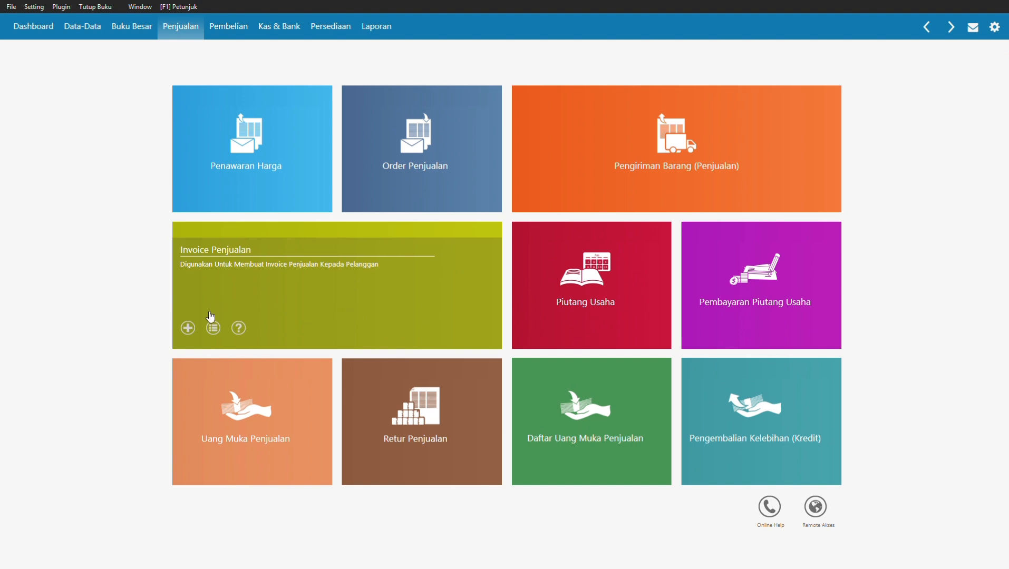
left_click(187, 328)
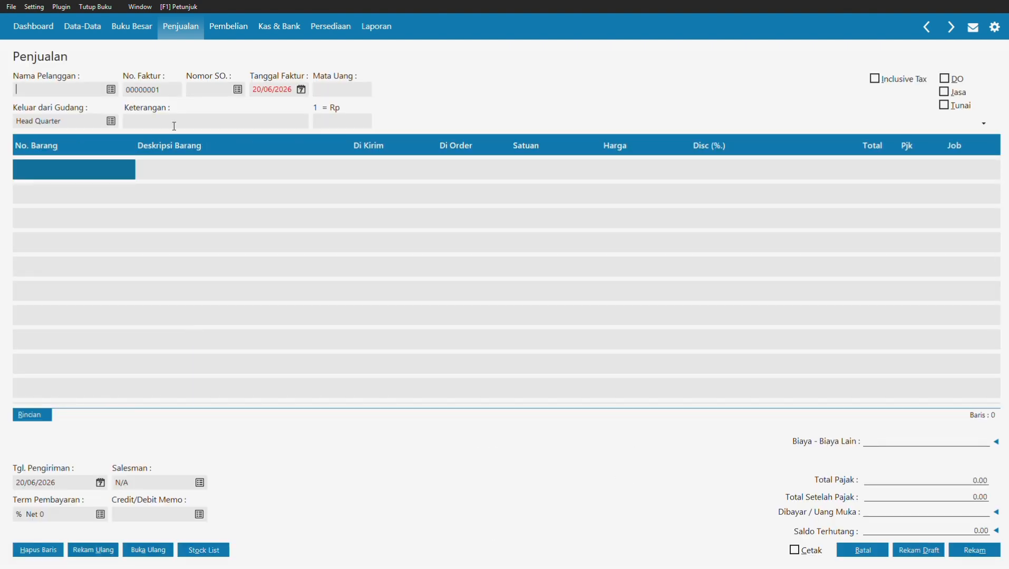
left_click(109, 88)
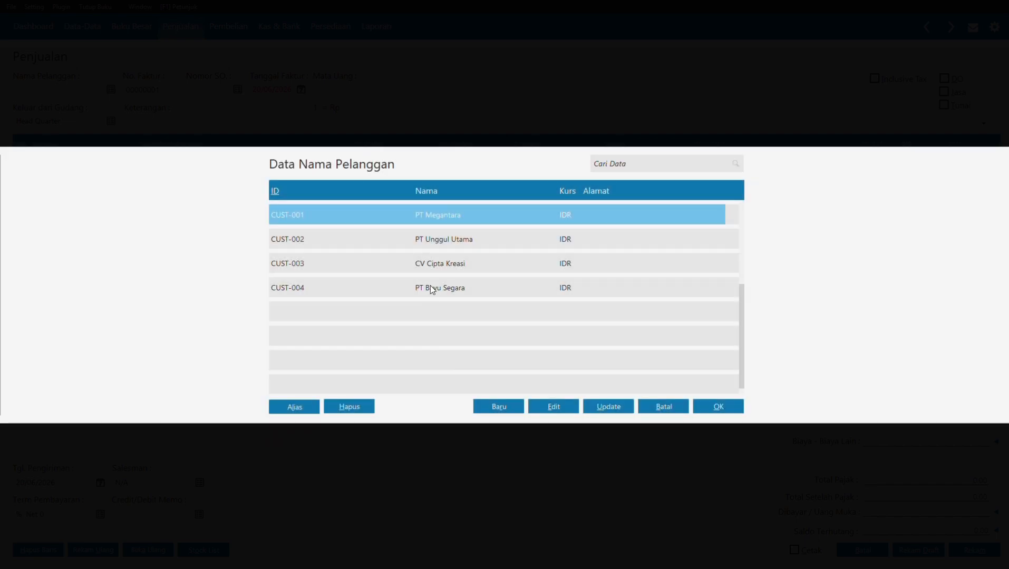
left_click(430, 286)
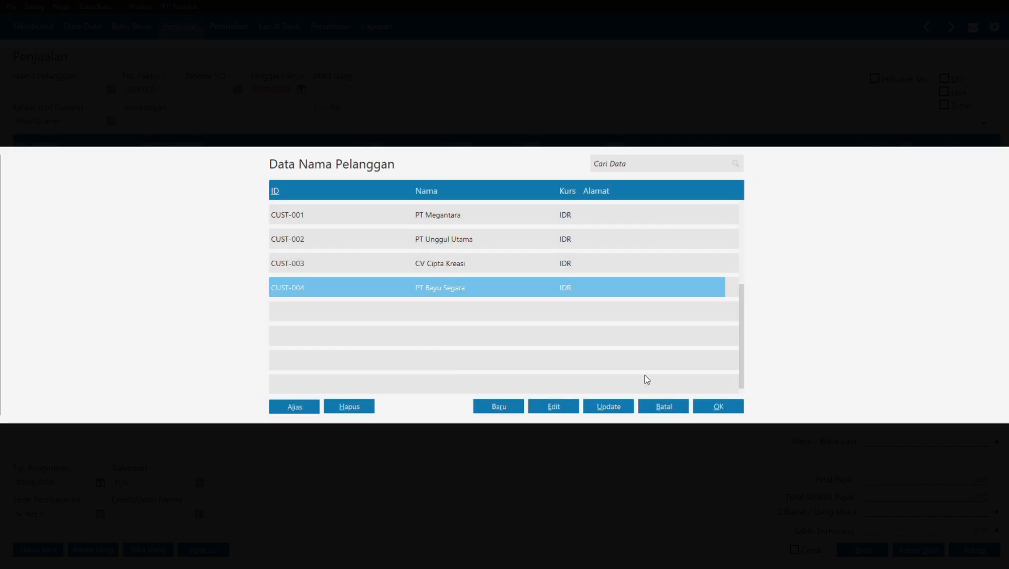
left_click(721, 408)
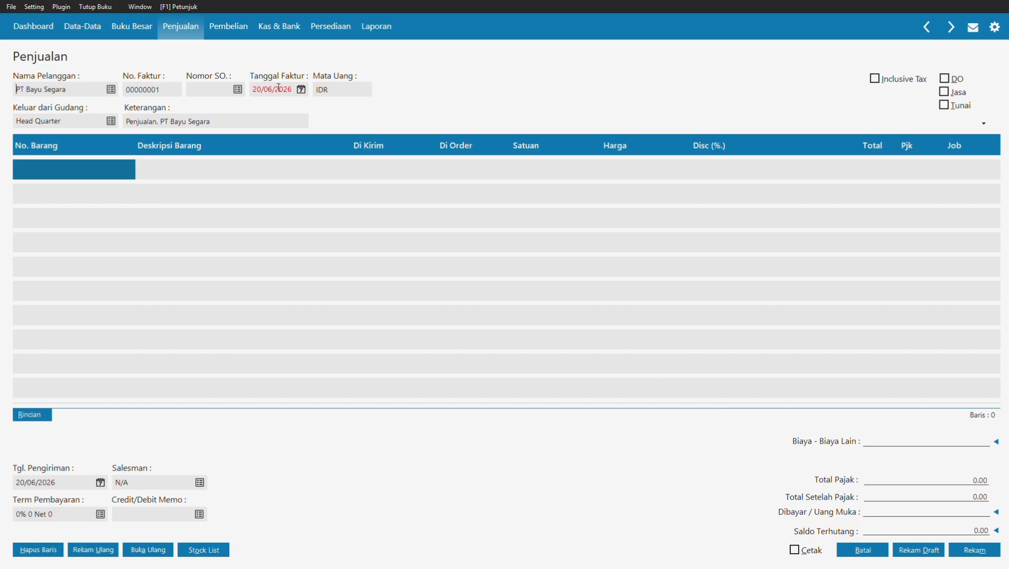
left_click(272, 89)
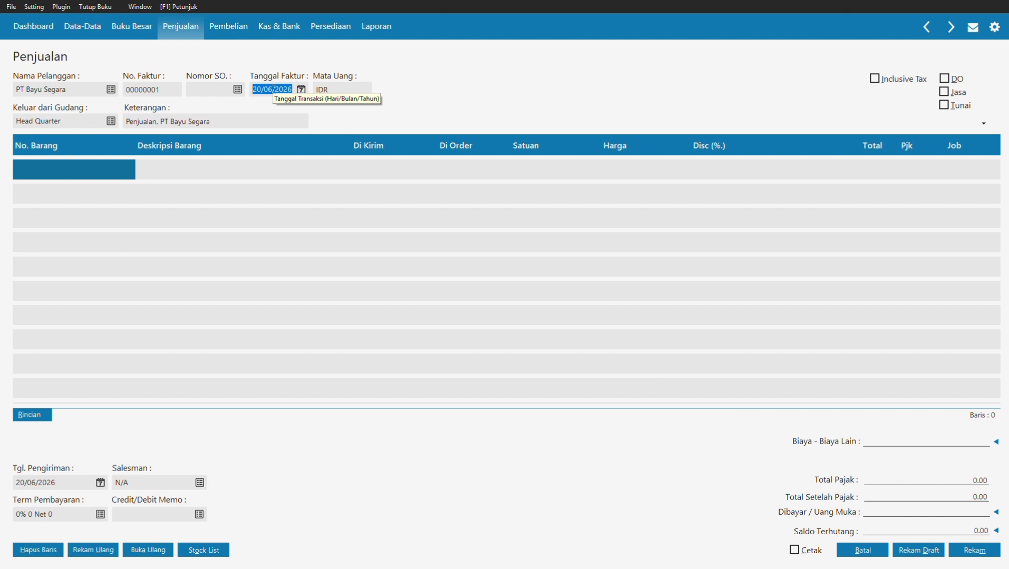
type("070")
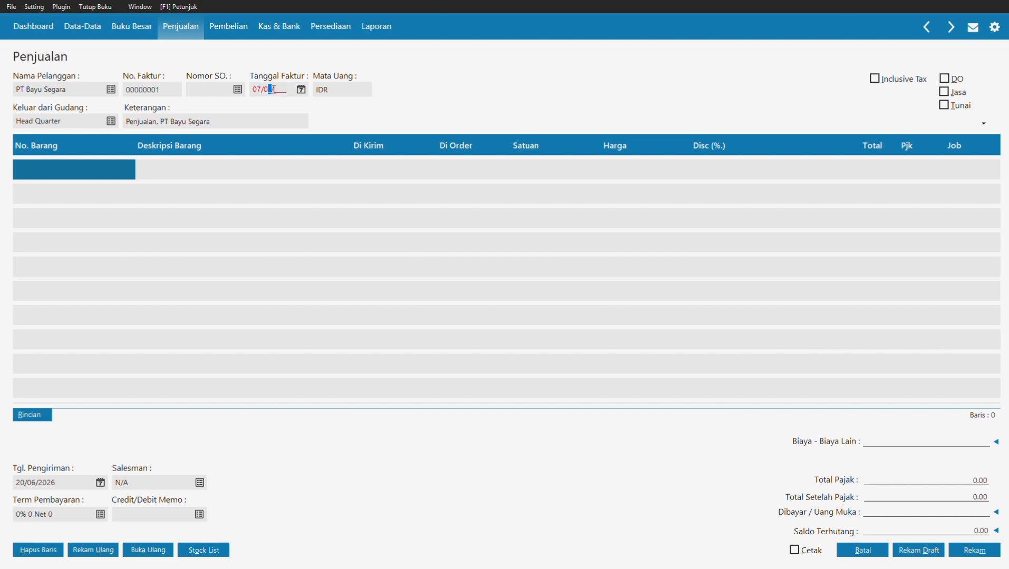
type("11")
type("021")
Step: Add B03 Radio FM/AM on the first line: quantity 1 at 75.250,000
left_click(86, 166)
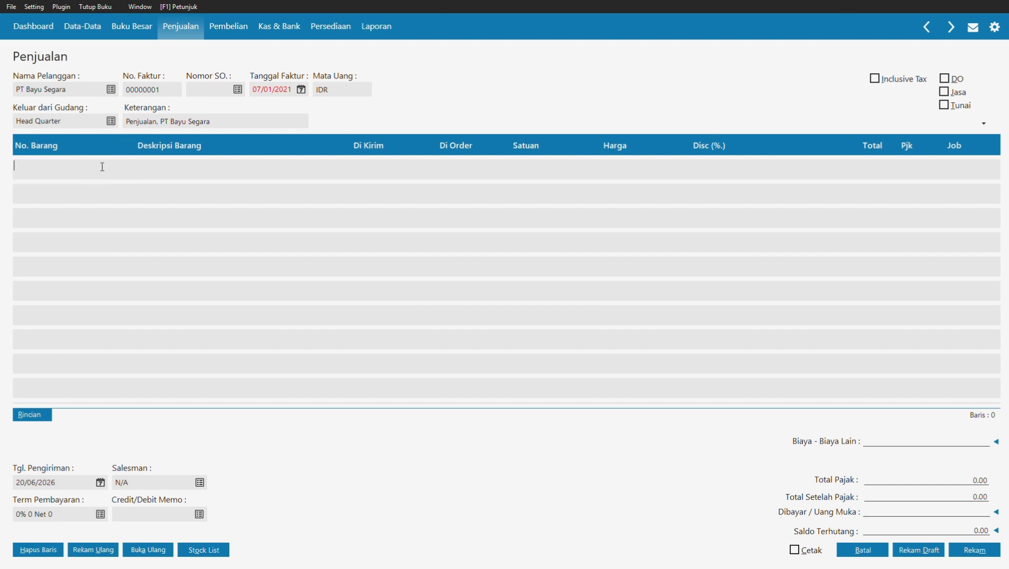
double_click(87, 177)
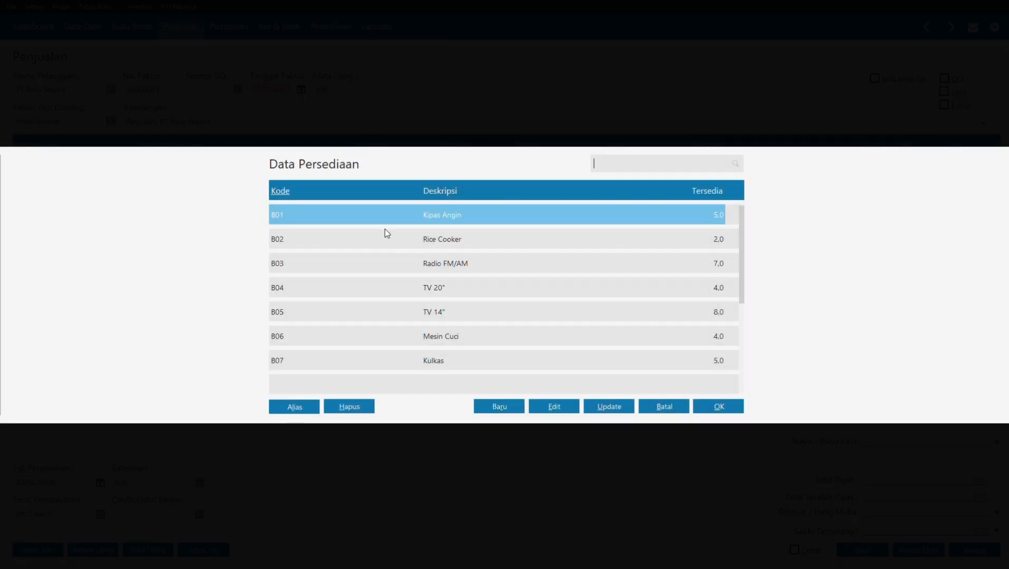
left_click(444, 266)
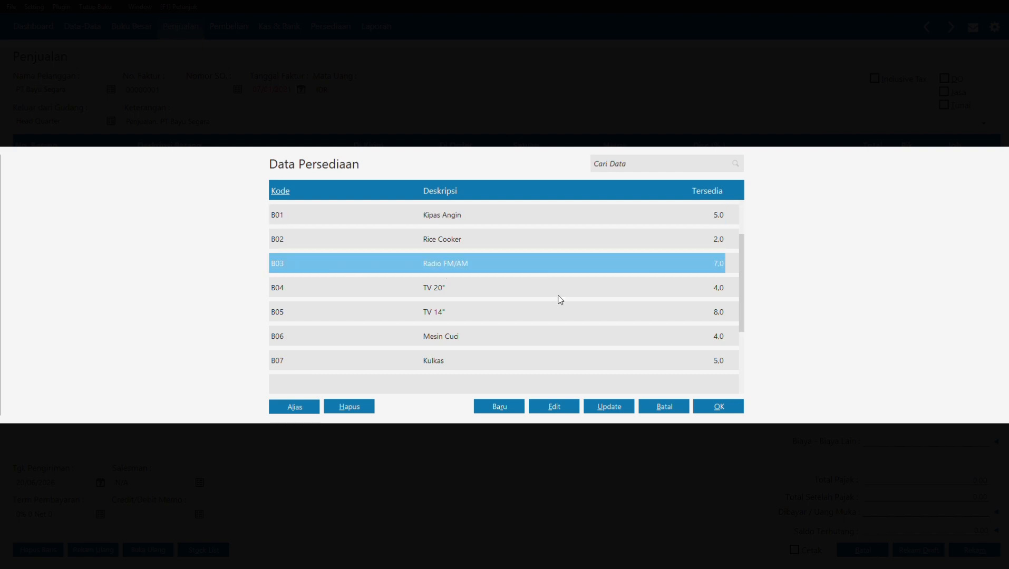
left_click(720, 407)
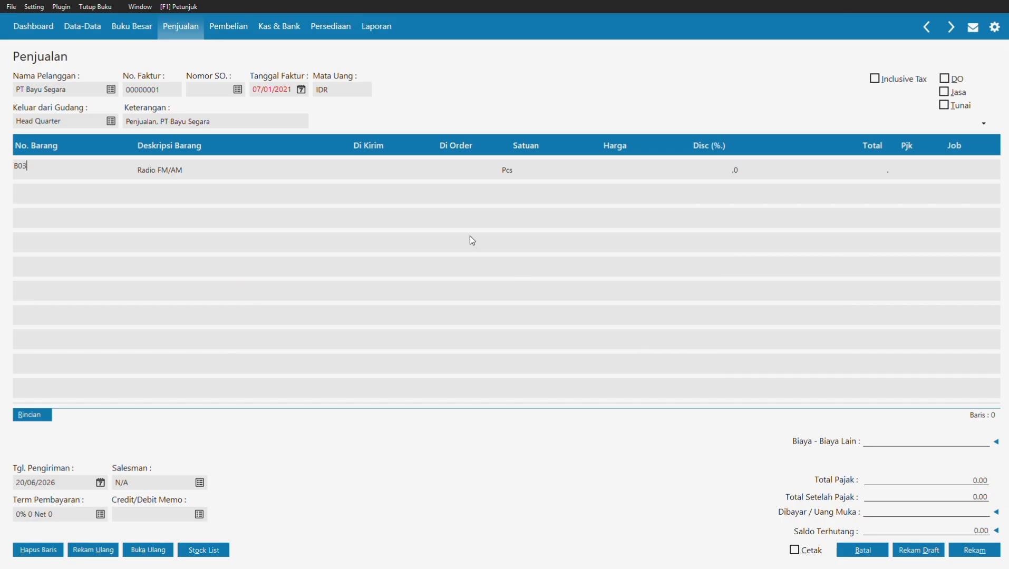
left_click(379, 165)
type("1")
key("Return")
left_click(612, 177)
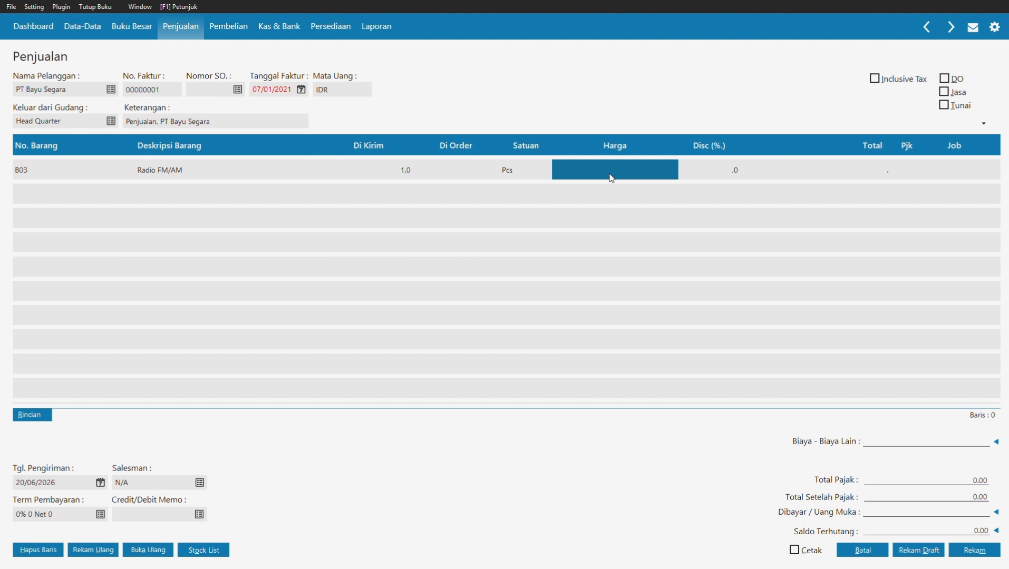
type("75")
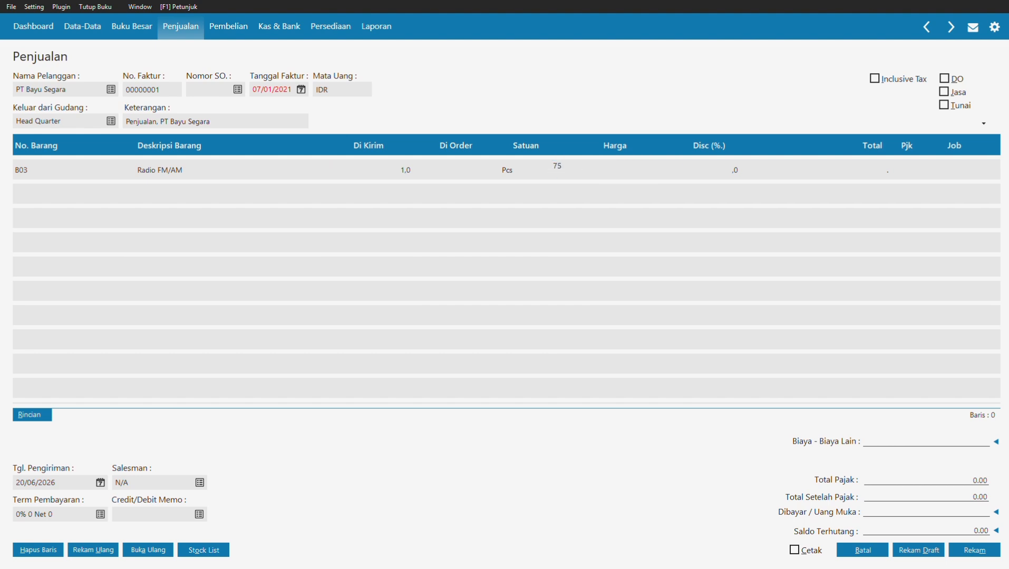
type(".250,000")
left_click(874, 169)
Step: Apply PPN tax to the Radio FM/AM line
double_click(891, 165)
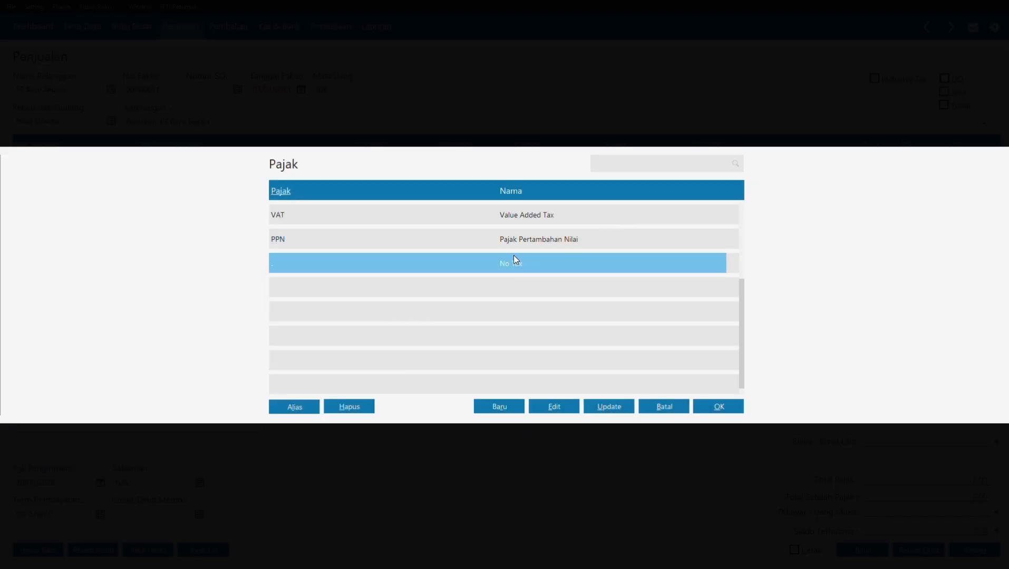
left_click(526, 243)
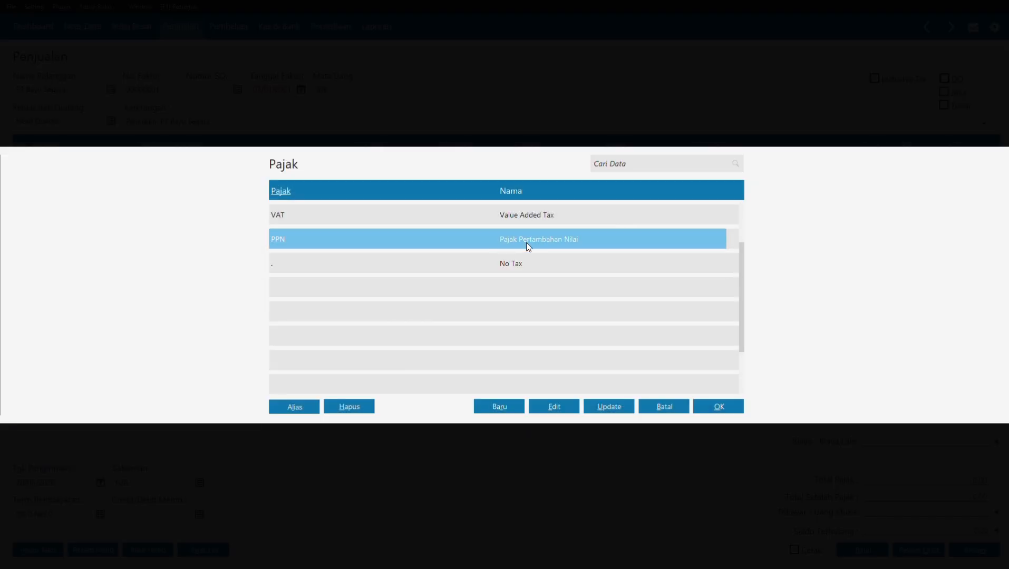
left_click(715, 406)
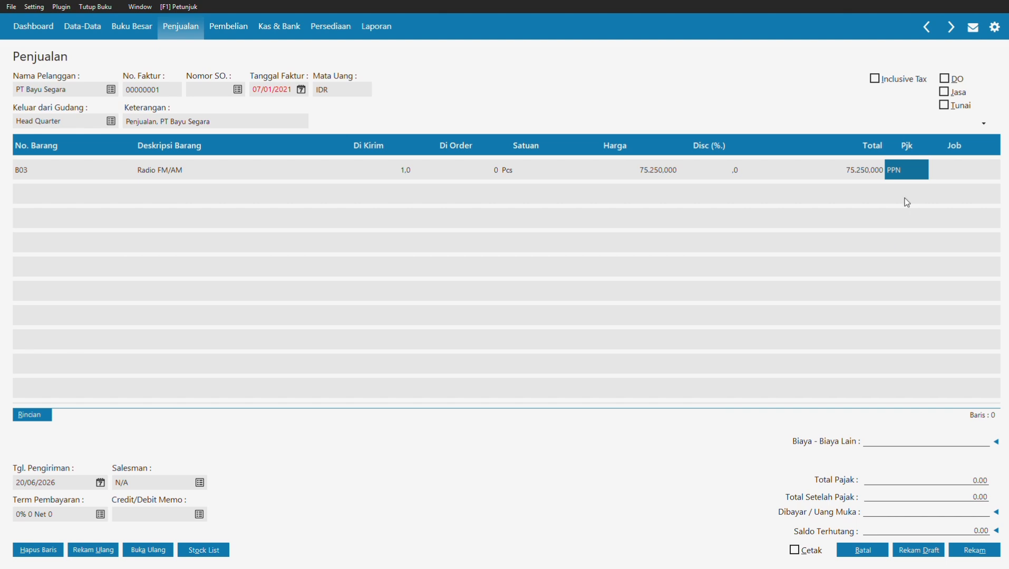
key("Down")
key("Left")
key("Left")
key("Left")
key("Left")
key("Left")
key("Left")
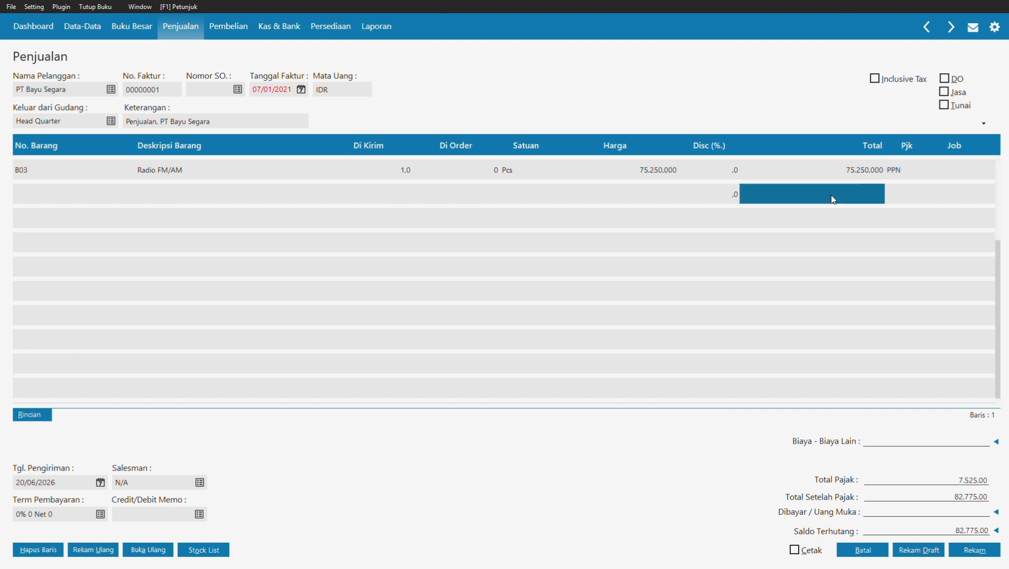
key("Left")
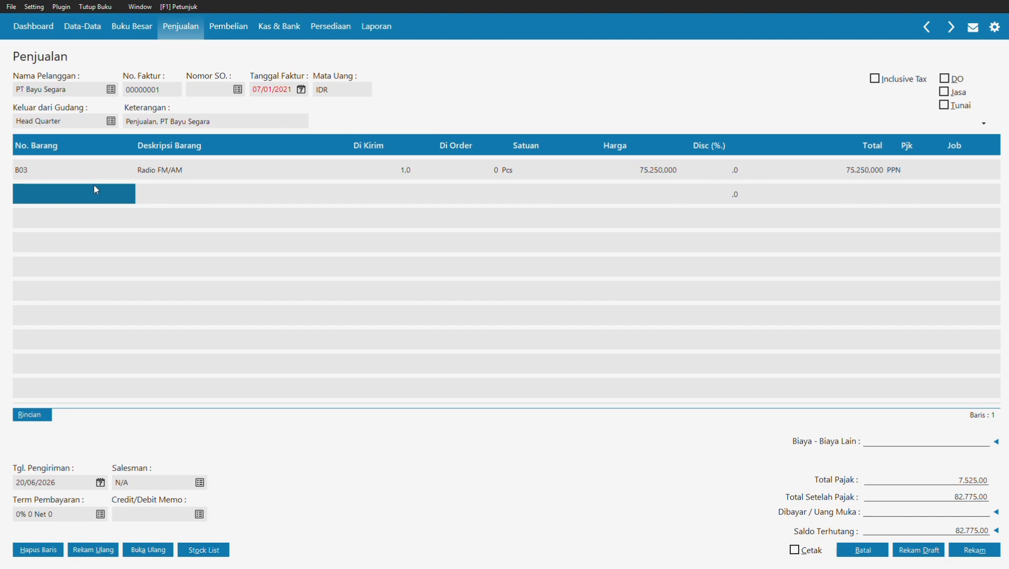
Step: Add B05 TV 14" on the second line: quantity 1 at 495.000
left_click(71, 196)
key("Return")
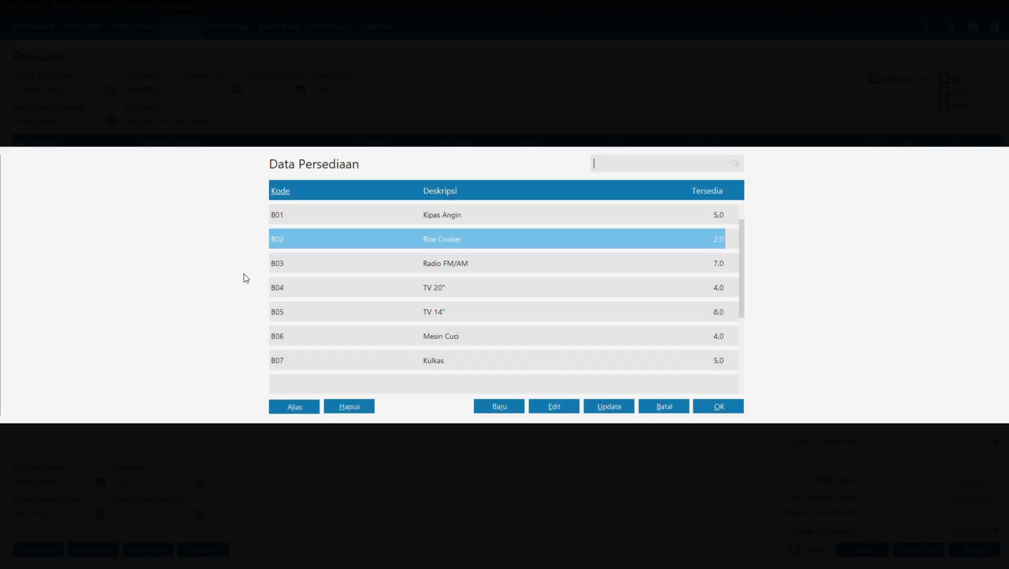
left_click(444, 313)
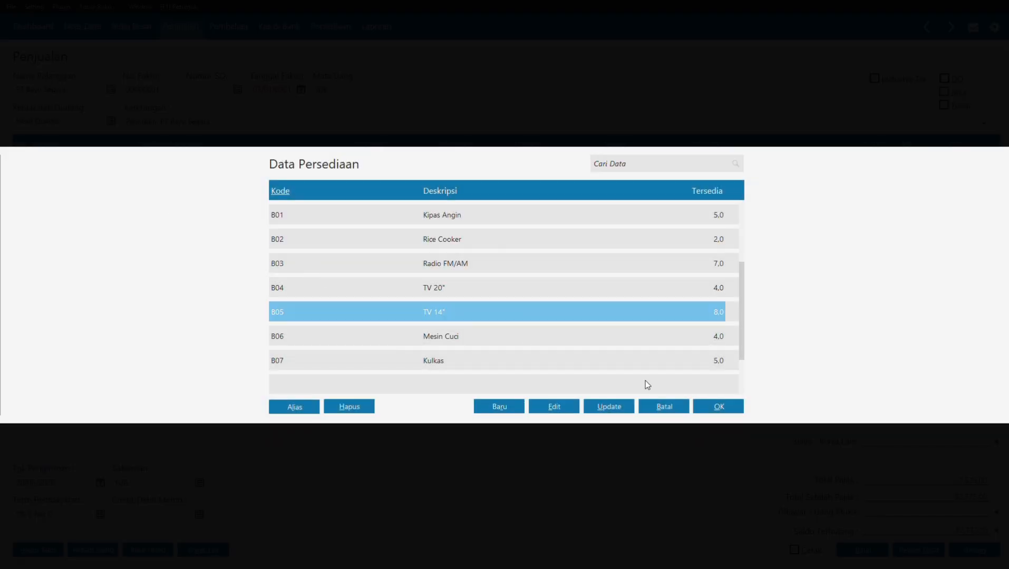
left_click(710, 409)
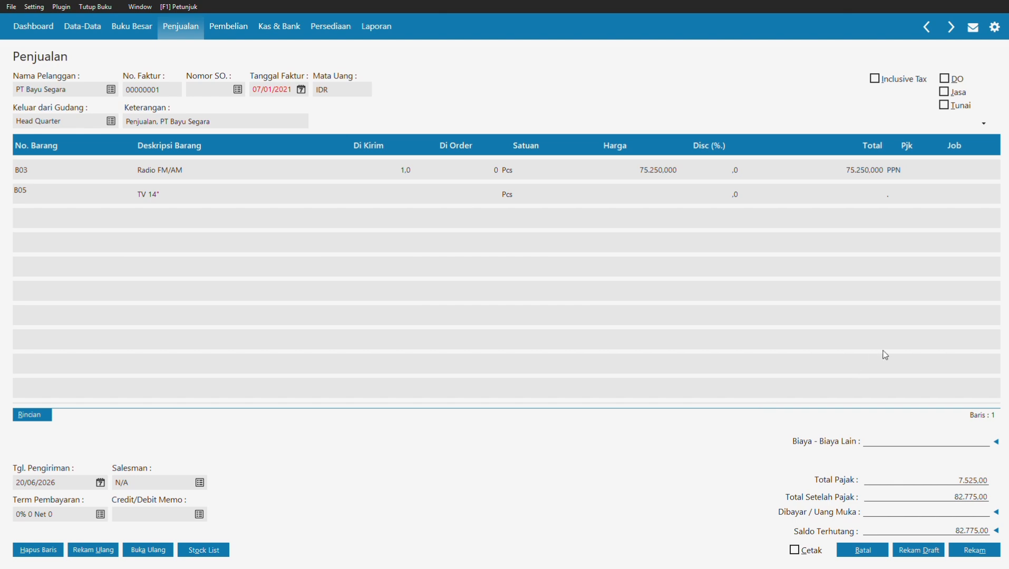
left_click(380, 201)
type("1")
left_click(653, 190)
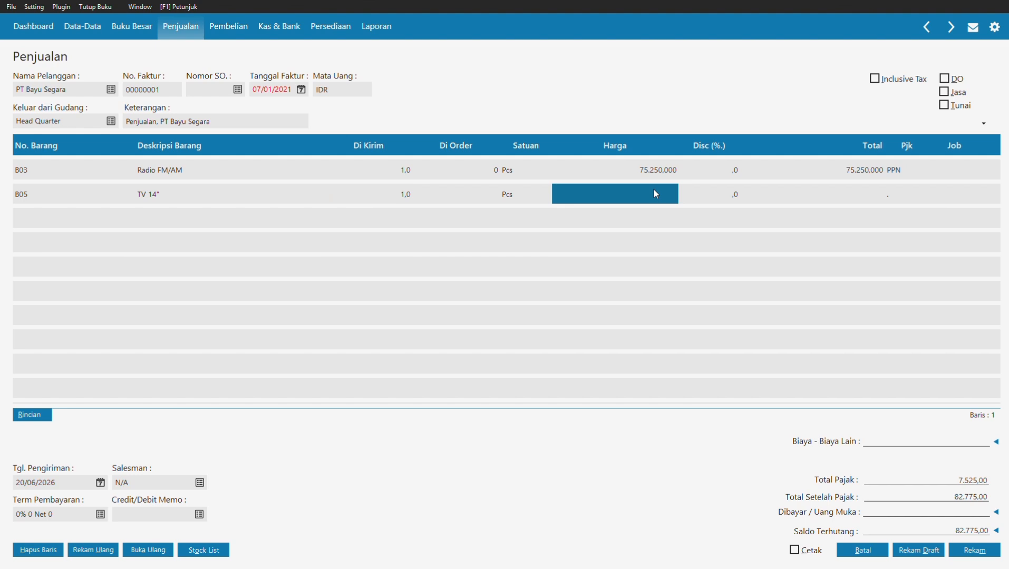
type("4")
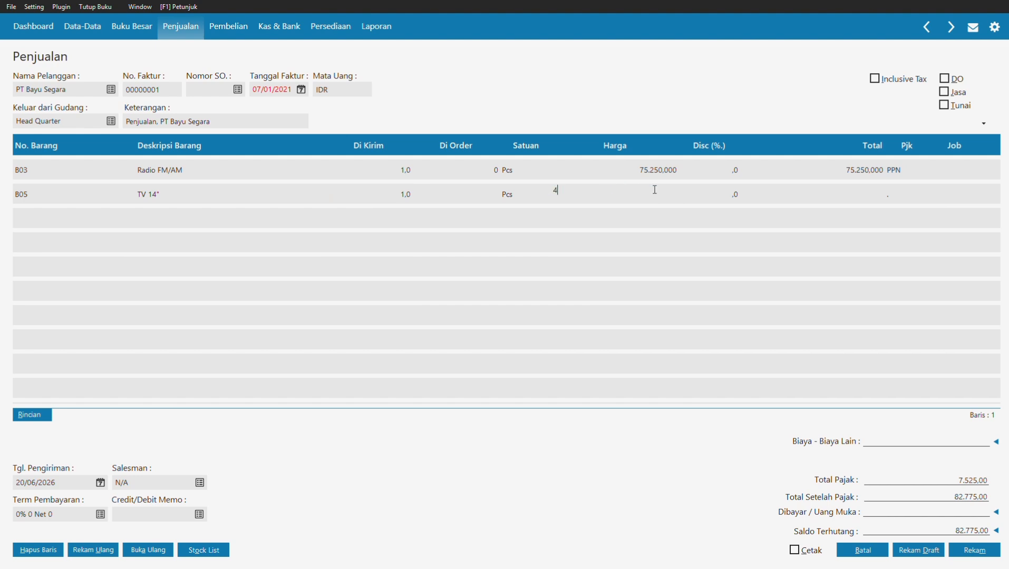
type("96000")
left_click(864, 194)
Step: Apply PPN to the TV 14" line, bringing the invoice total to 627.275,00
double_click(896, 194)
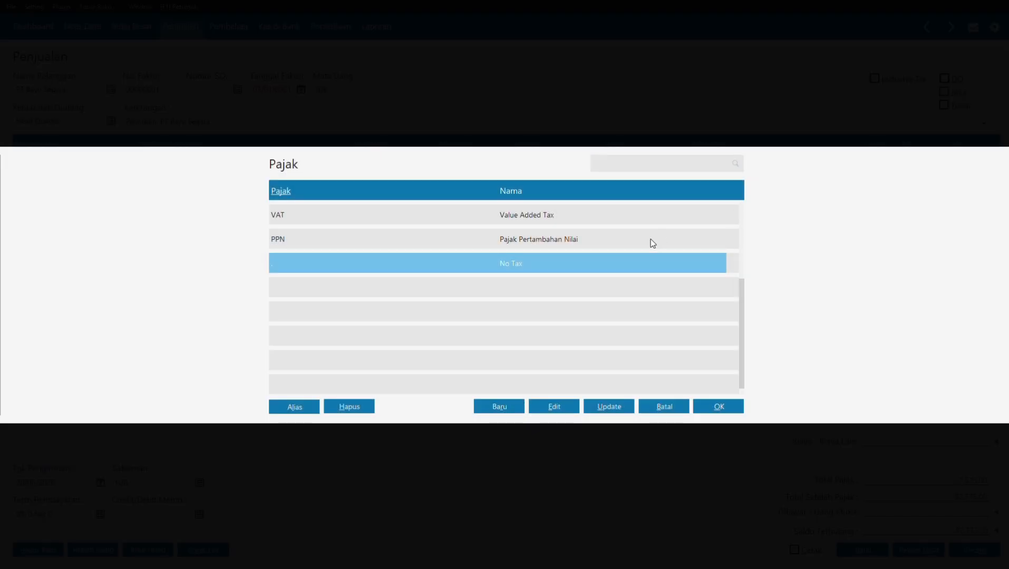
left_click(618, 241)
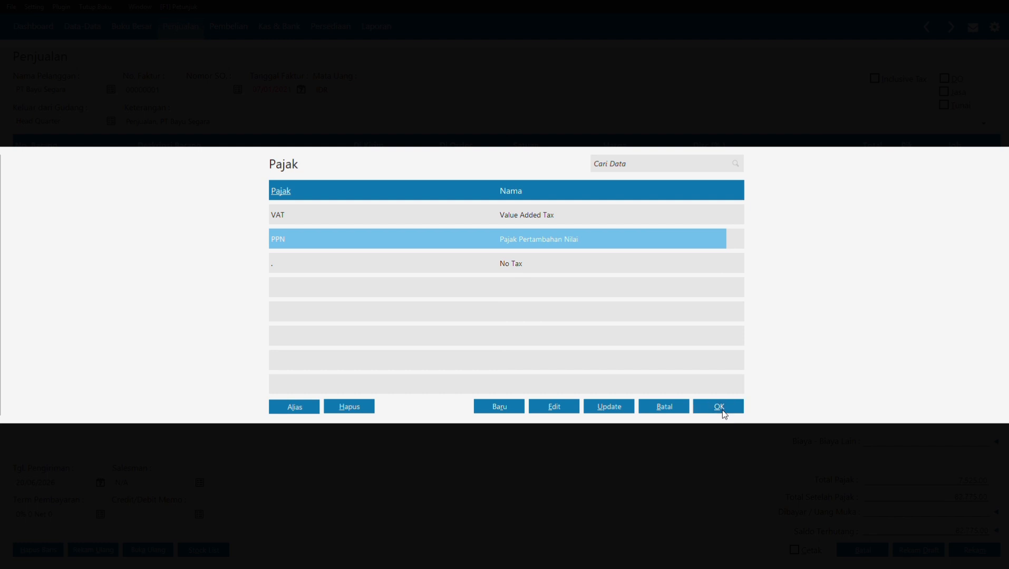
left_click(721, 408)
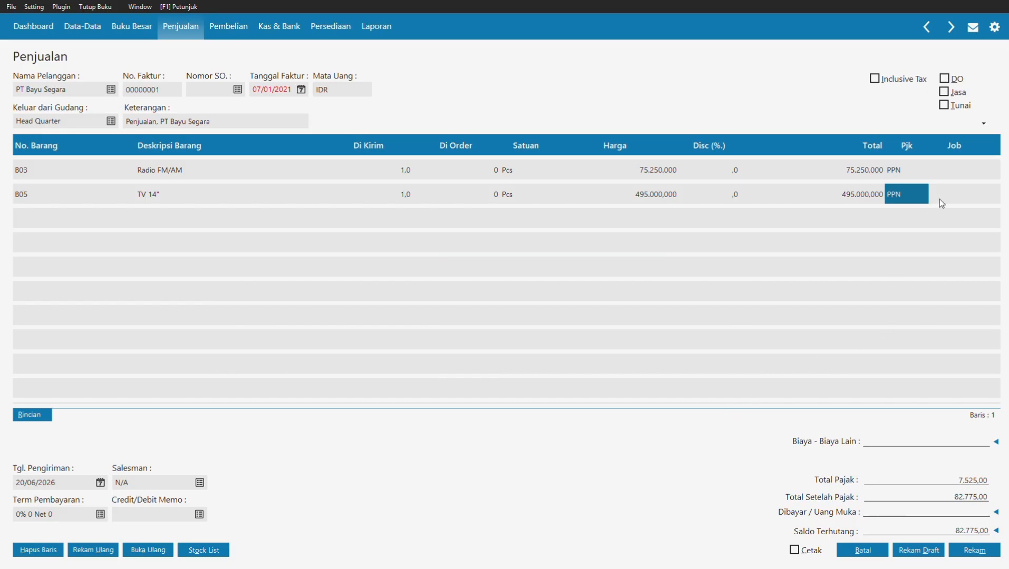
key("Down")
key("Left")
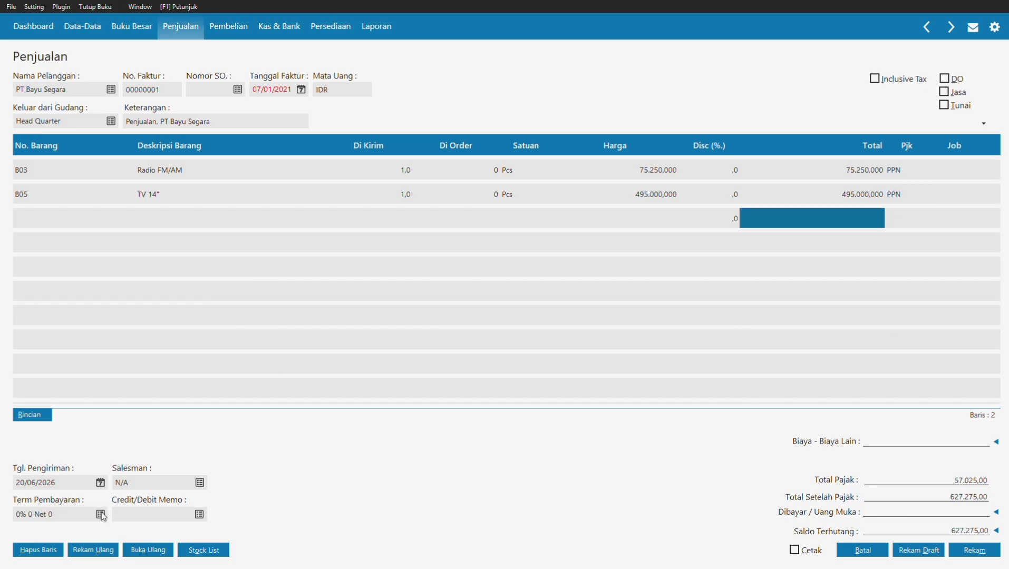
left_click(101, 515)
Step: Enter discount 2%, 10 discount days and 30 due days in Term Pembayaran
key("Tab")
key("Tab")
type("2")
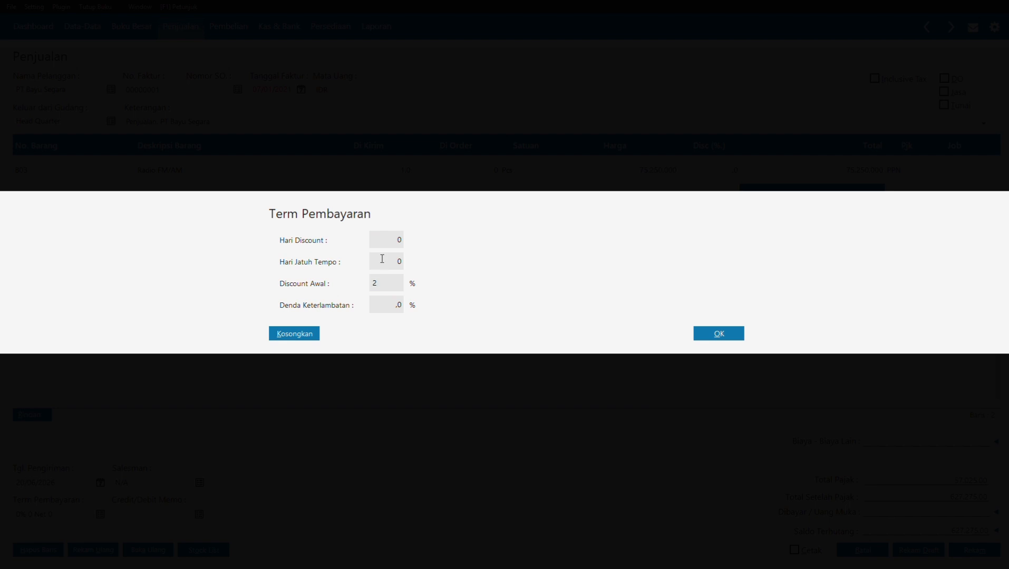
left_click(385, 239)
type("10")
left_click(388, 261)
type("1")
key("BackSpace")
type("30")
left_click(715, 332)
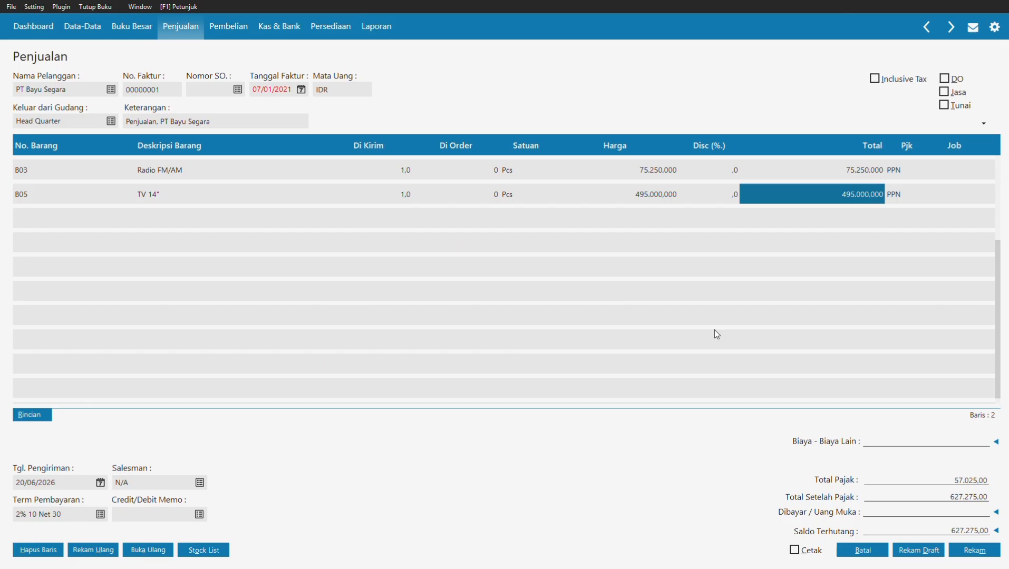
Step: Enter a manual 100.000 down payment, leaving 527.275,00 owed
left_click(917, 170)
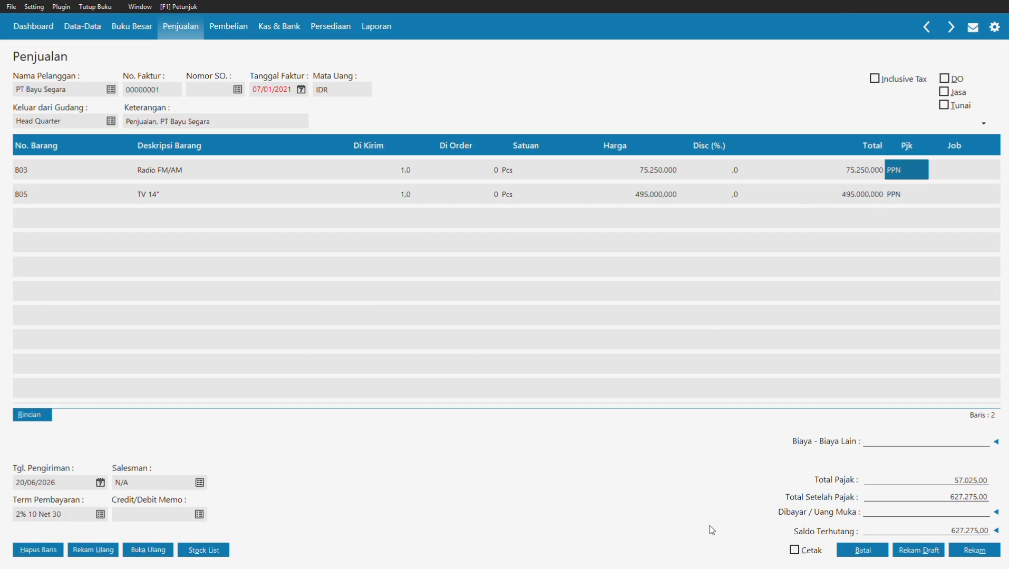
left_click(878, 516)
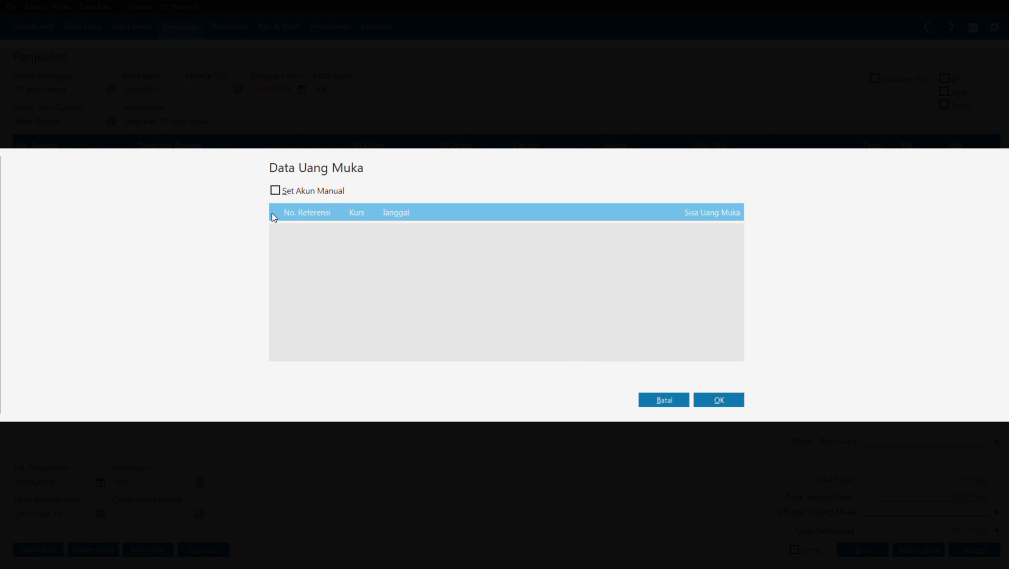
left_click(275, 190)
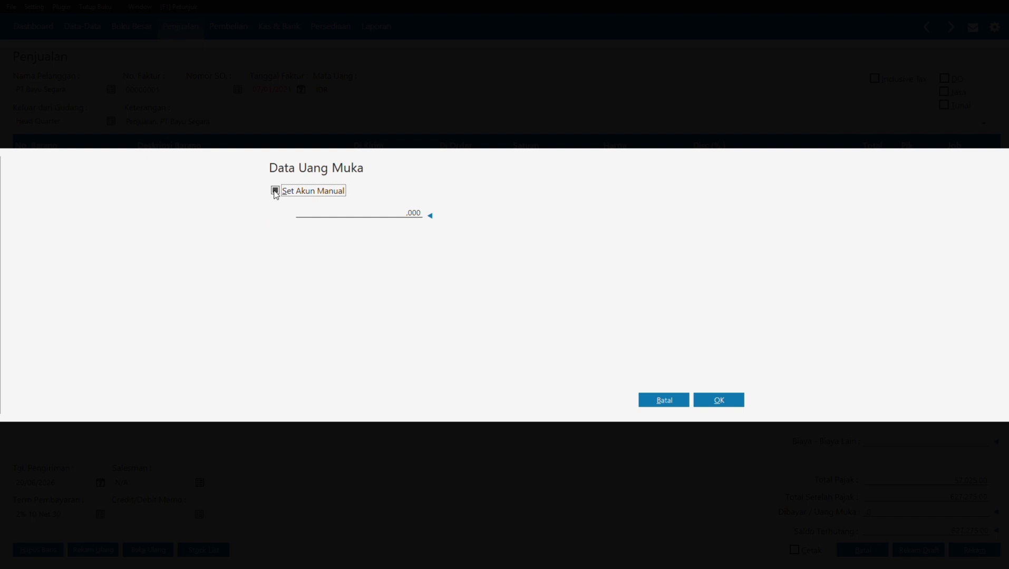
left_click(326, 213)
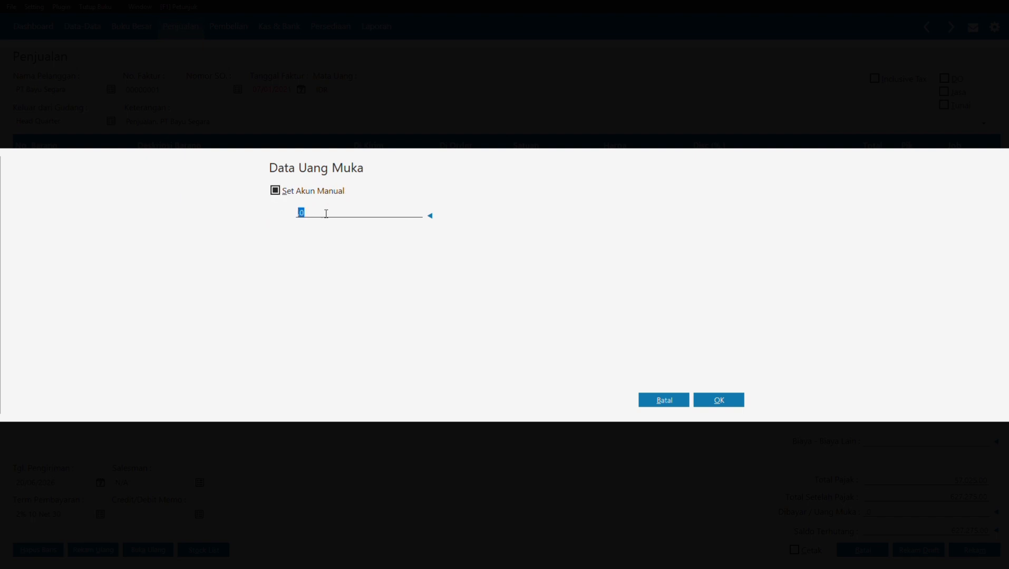
type("100000")
left_click(724, 401)
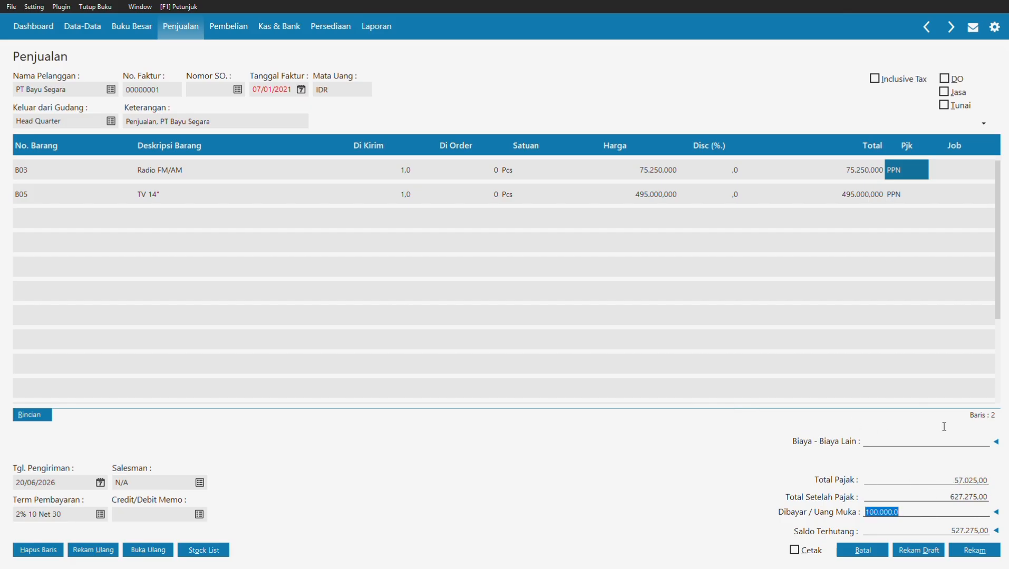
Step: Save PT Bayu Segara's sales invoice, then start a new purchase invoice and open the vendor list
left_click(970, 558)
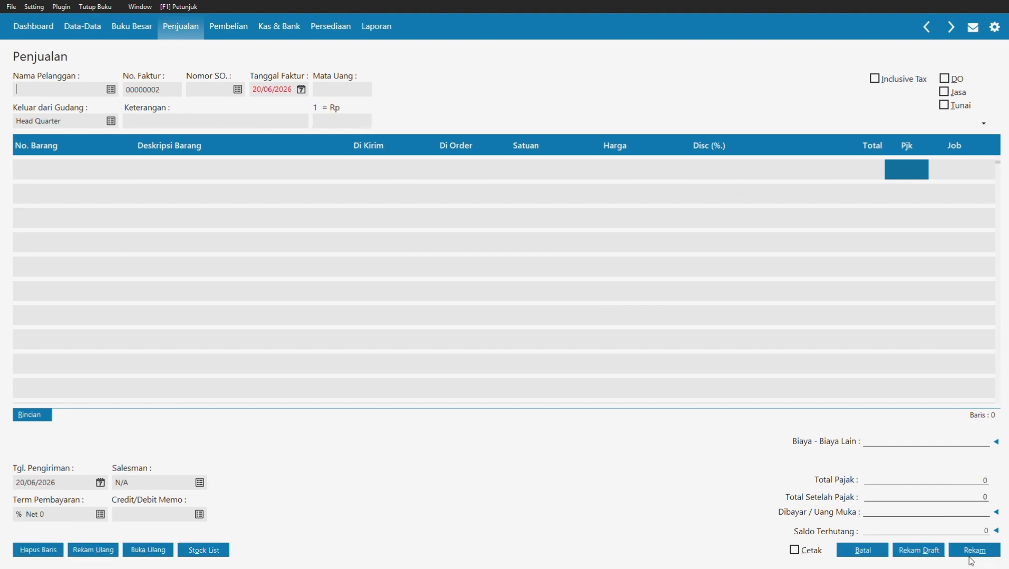
left_click(862, 551)
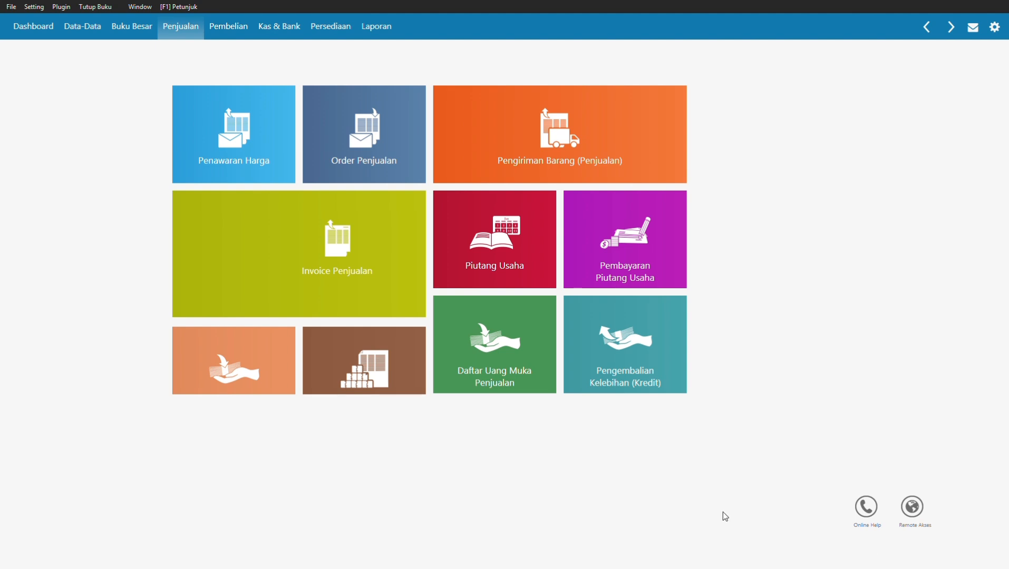
left_click(246, 35)
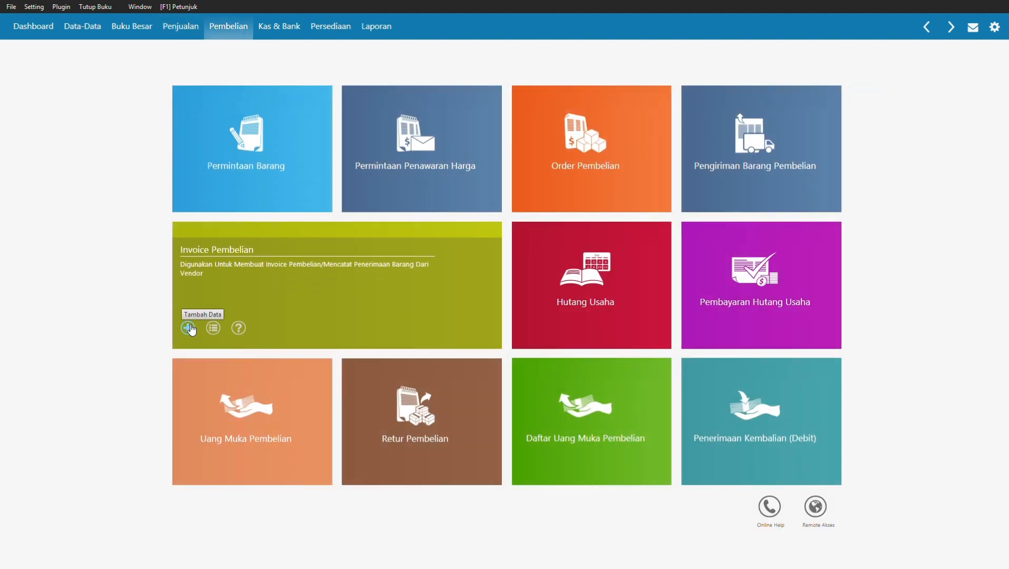
left_click(191, 328)
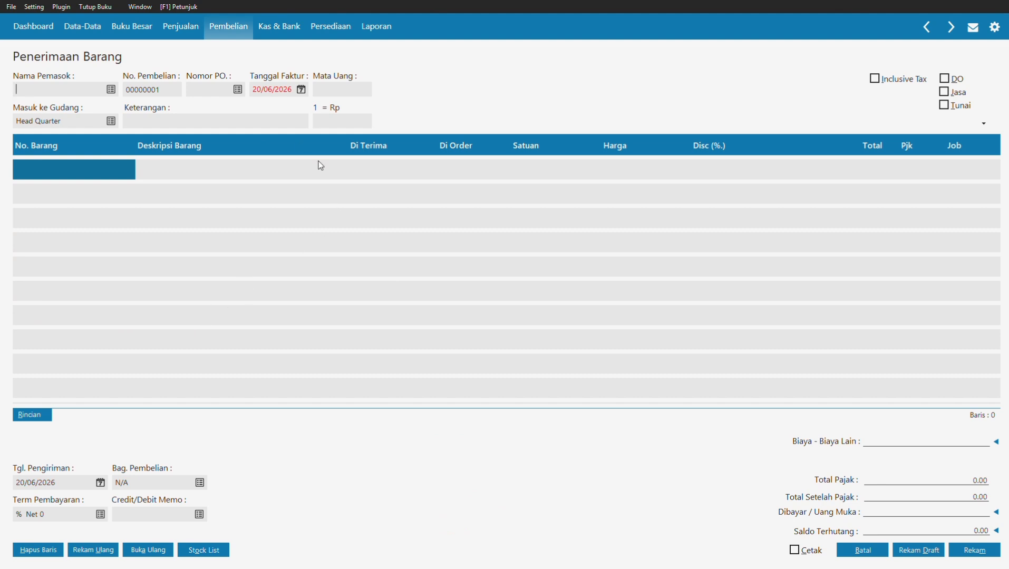
left_click(109, 94)
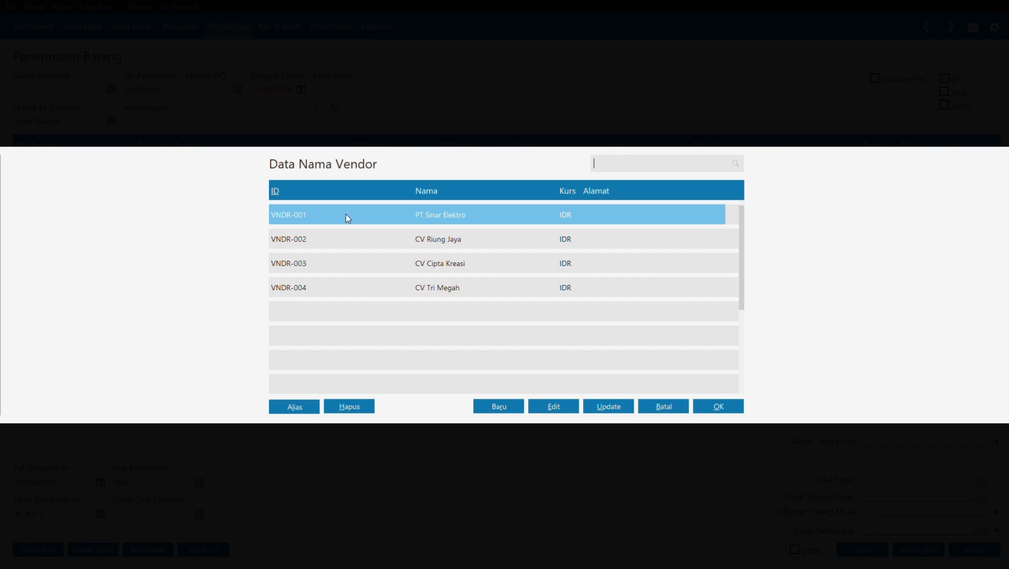
Step: Create vendor VNDR-005 'PT Lancar Jaya', save it past the NPWP warning, and select it
left_click(509, 407)
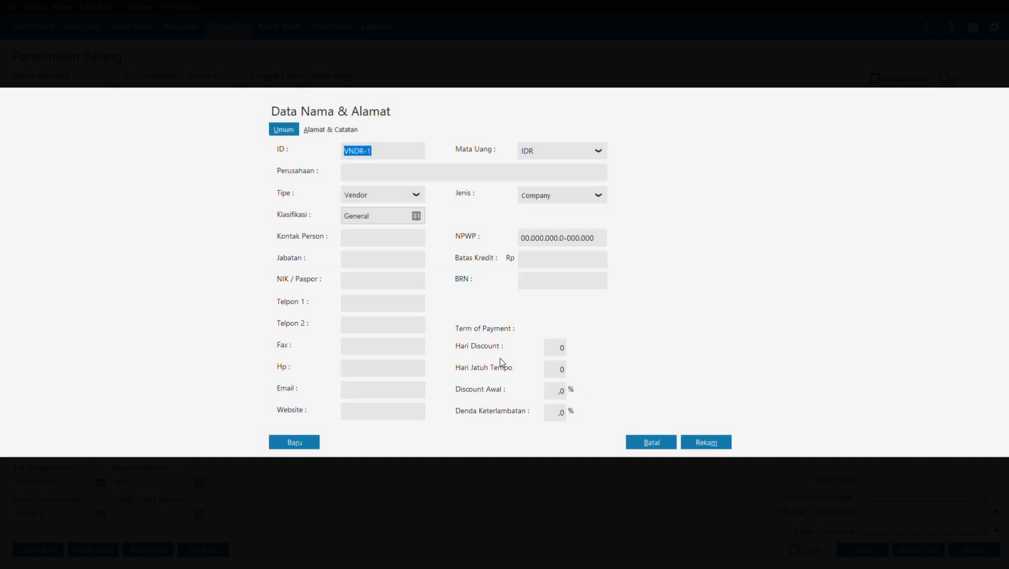
left_click(411, 156)
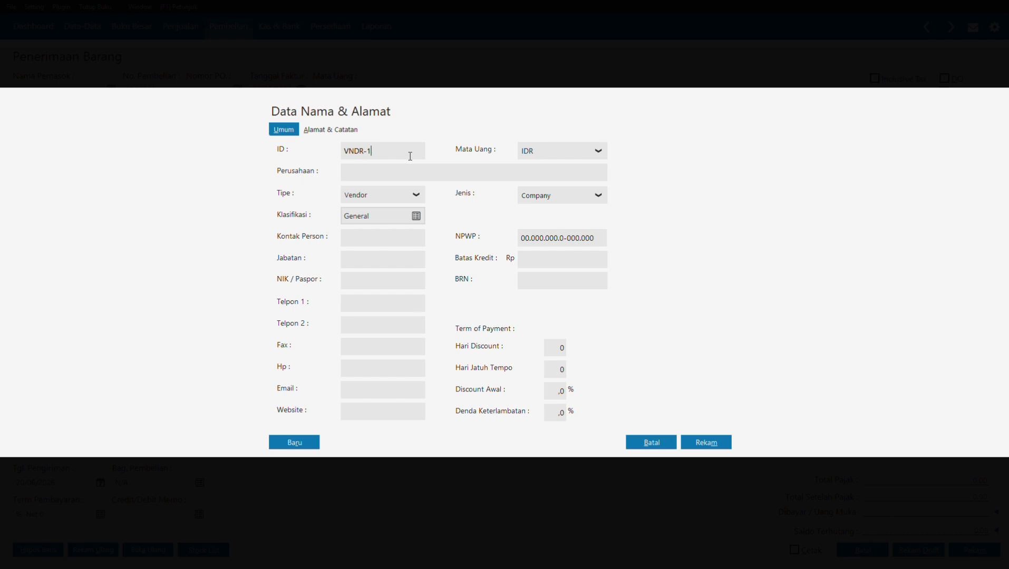
key("BackSpace")
type("005")
left_click(392, 174)
type("T Land")
type("ar JY")
key("BackSpace")
type("aya")
left_click(696, 442)
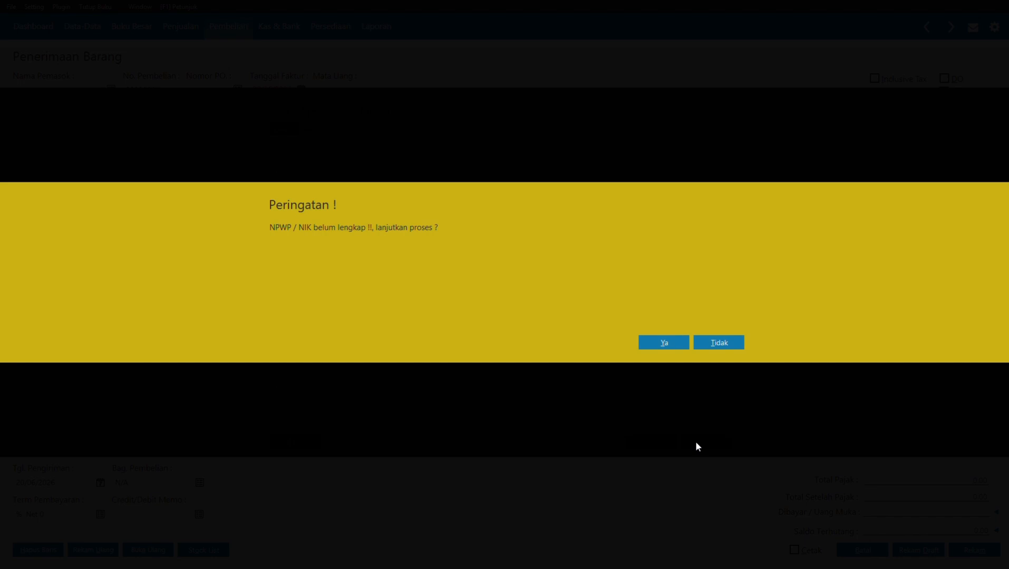
left_click(664, 343)
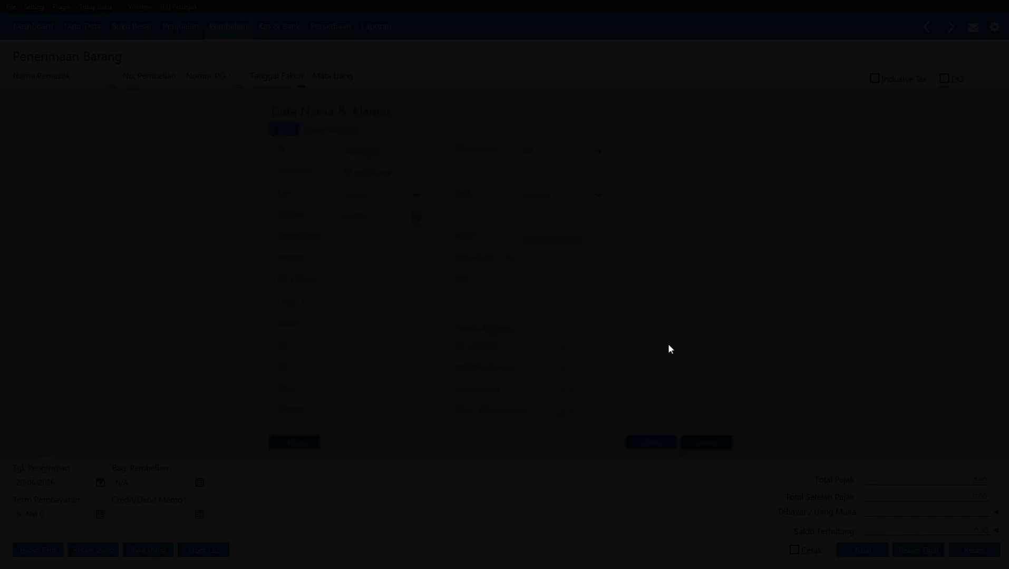
left_click(553, 319)
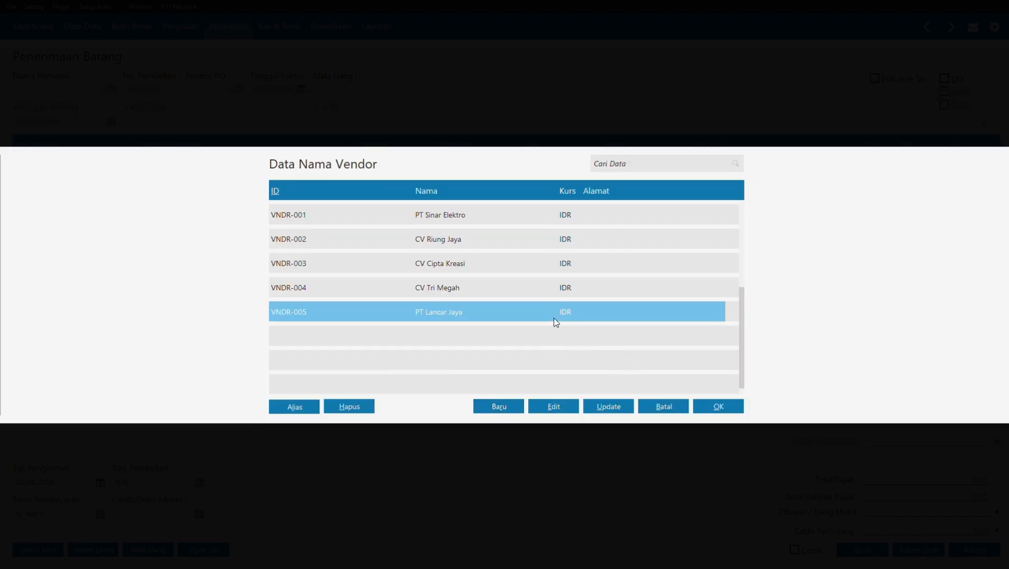
Step: Confirm PT Lancar Jaya, date the purchase 08/01/2021, and put B01 Kipas Angin on row 1
left_click(711, 407)
type("08/0")
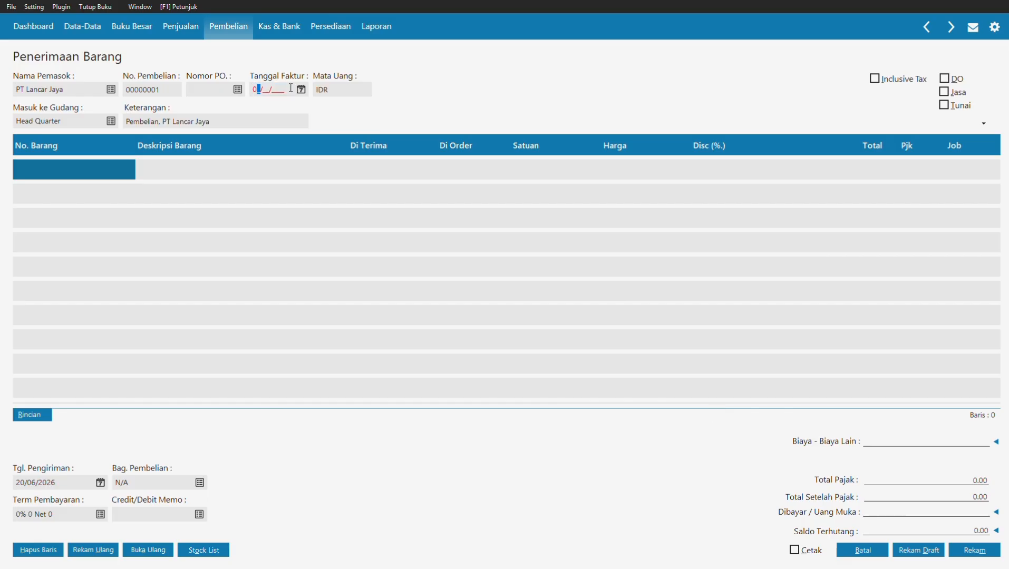
type("1/2021")
left_click(75, 171)
key("Return")
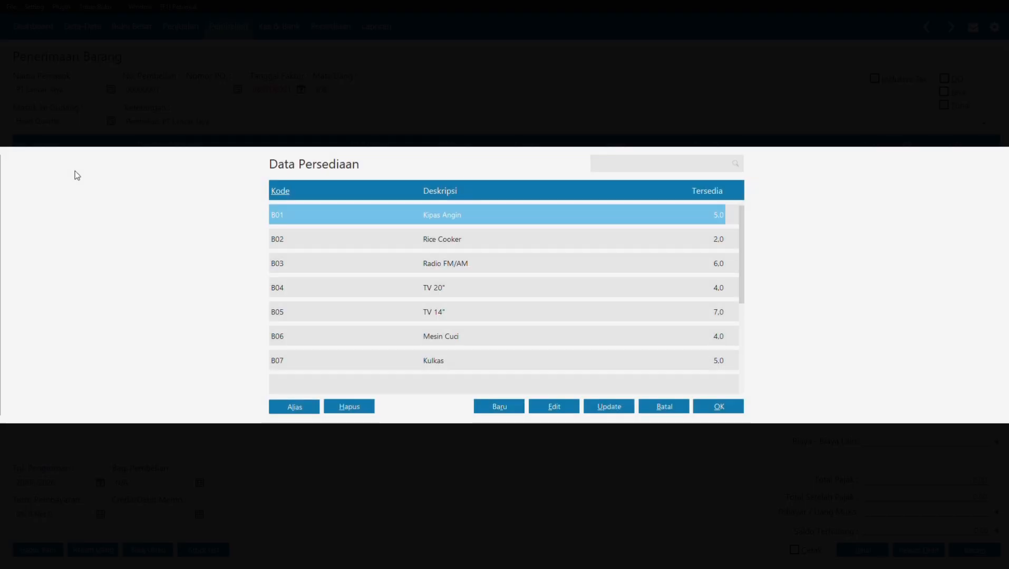
left_click(712, 404)
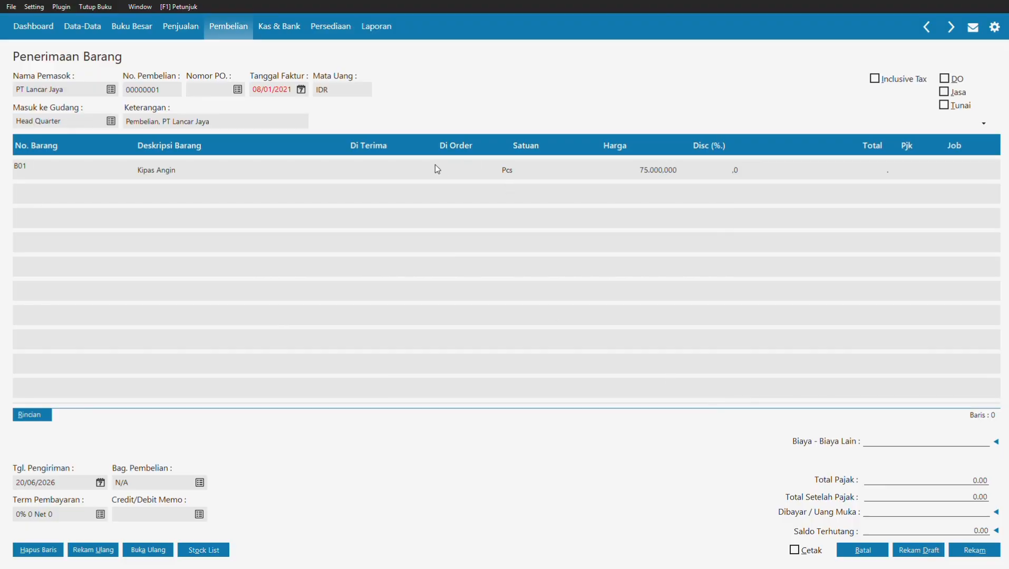
left_click(446, 168)
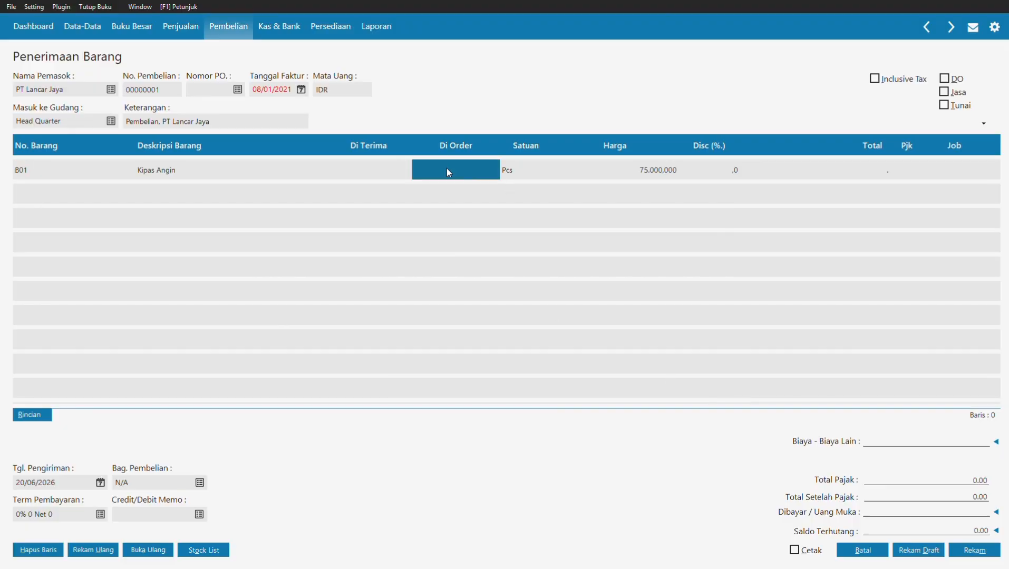
Step: Enter 10 received Kipas Angin at a price of 73000
left_click(382, 164)
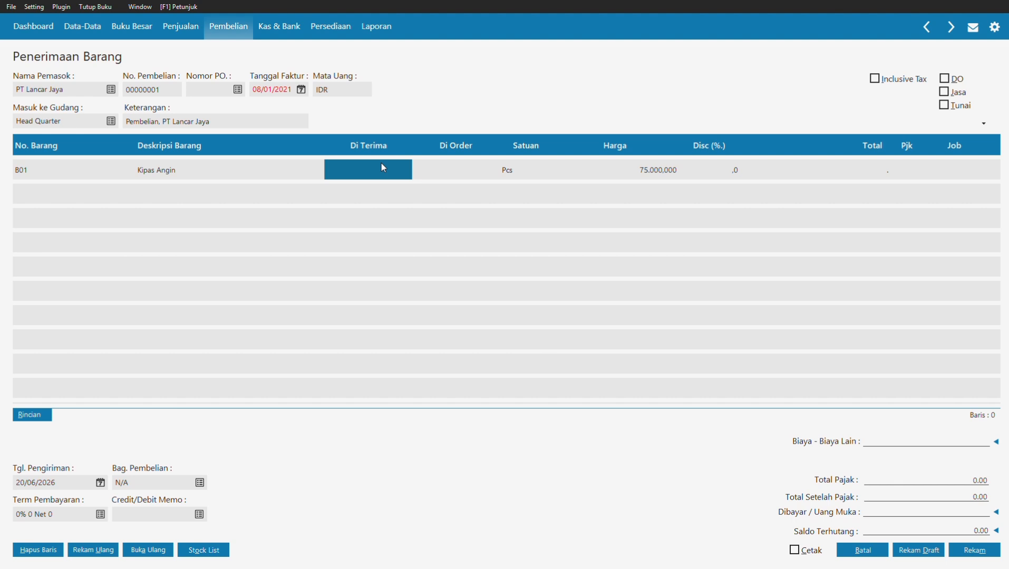
type("1")
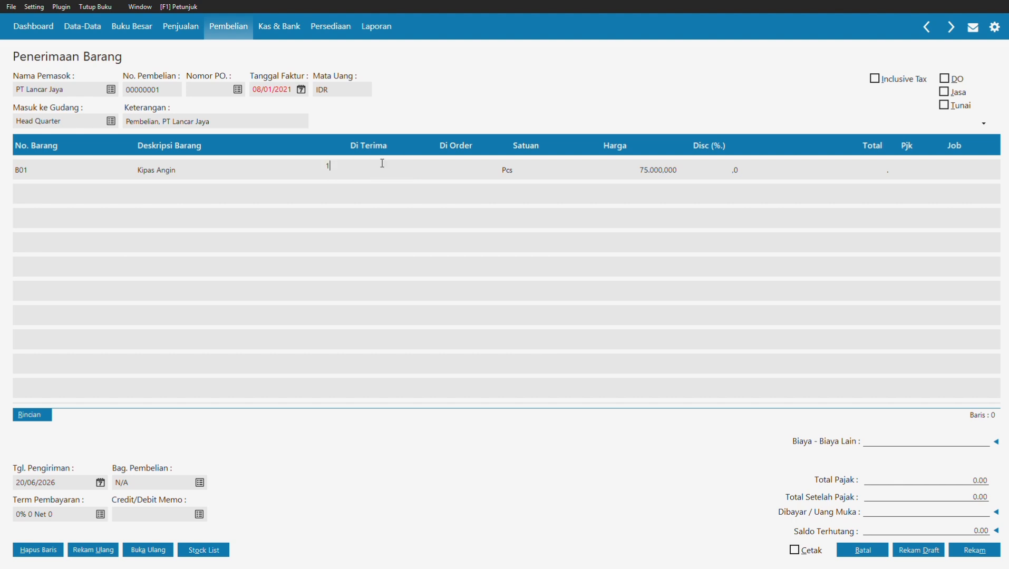
type("0")
left_click(579, 164)
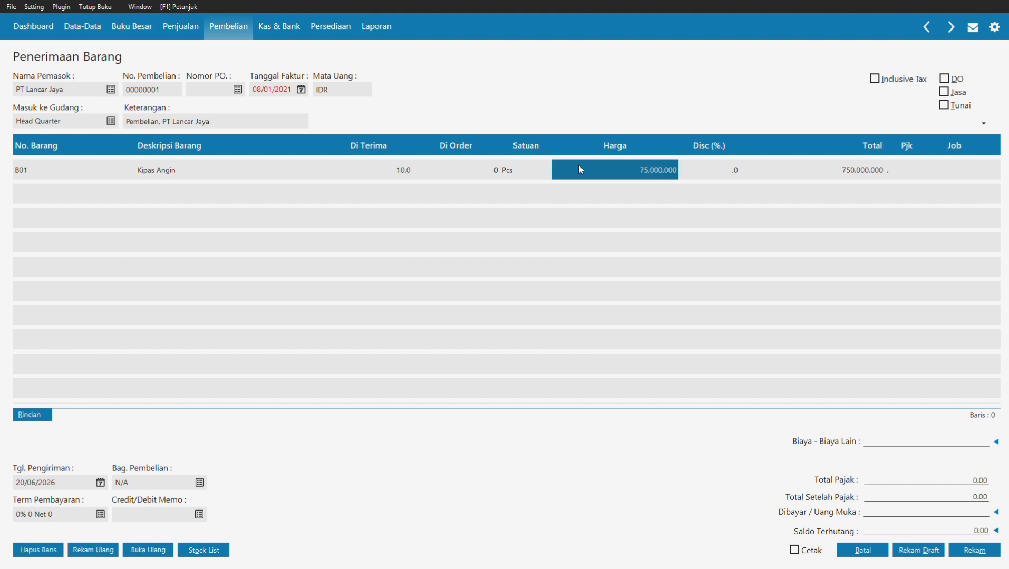
type("73000")
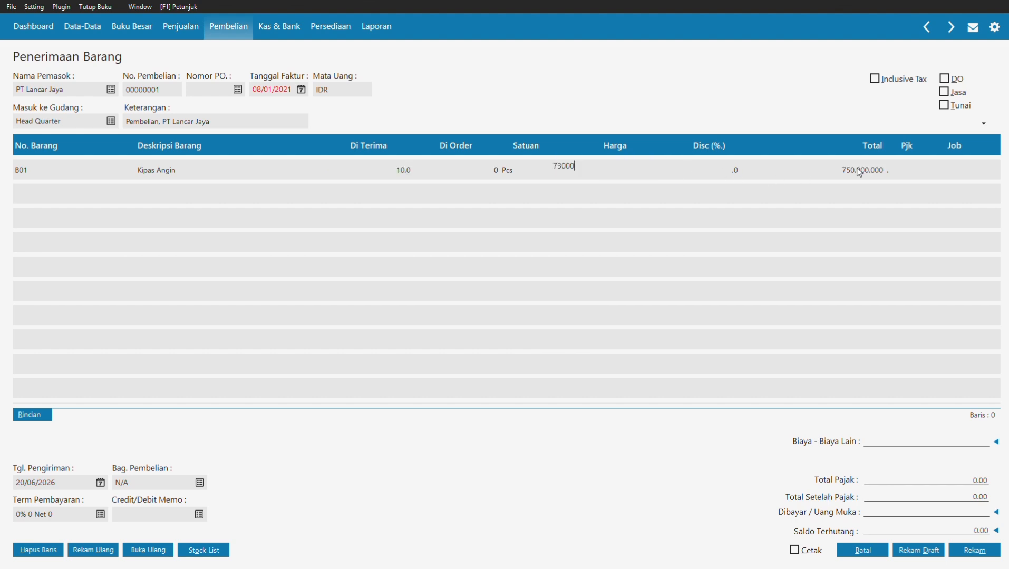
key("Tab")
key("Tab")
key("Tab")
key("shift+Tab")
key("shift+Tab")
key("shift+Tab")
key("shift+Tab")
key("shift+Tab")
key("shift+Tab")
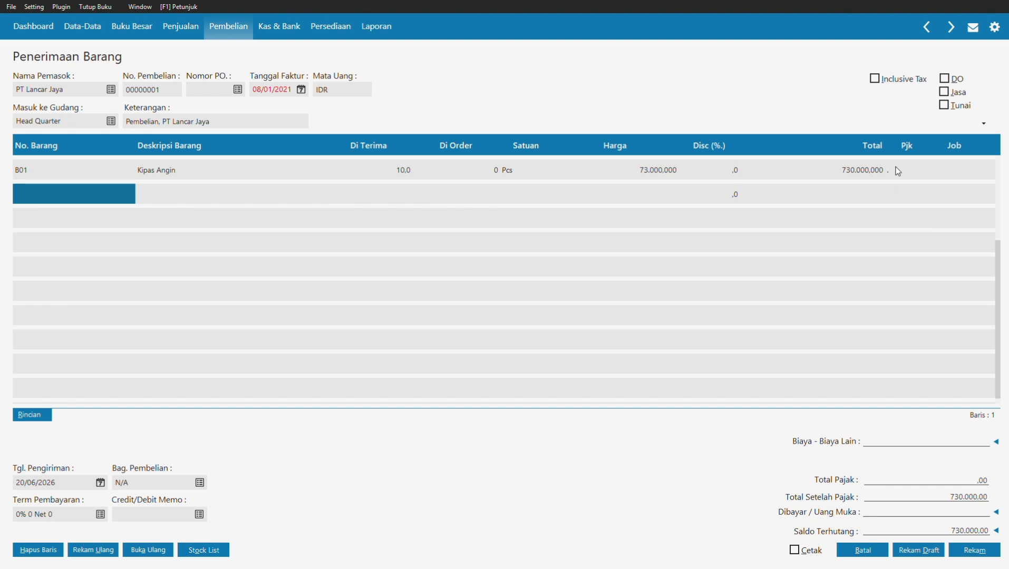
Step: Add B02 Rice Cooker on row 2 with 10 received at 121000
left_click(55, 195)
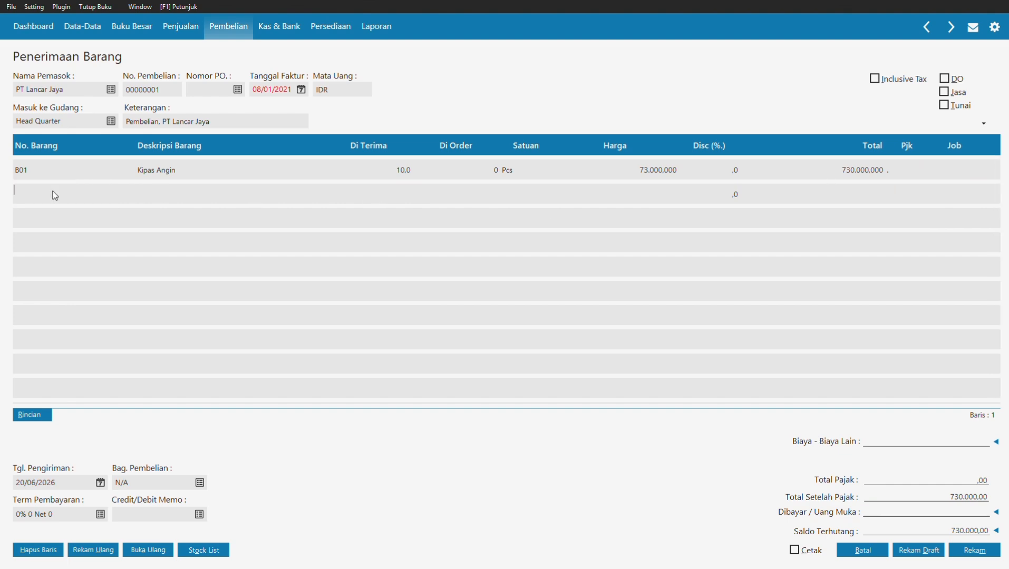
key("Return")
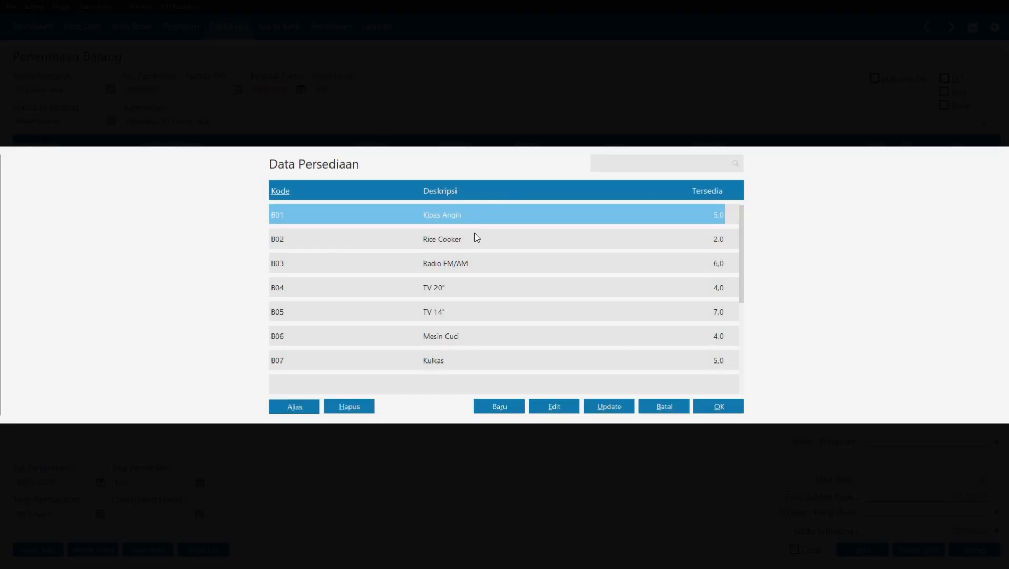
left_click(451, 243)
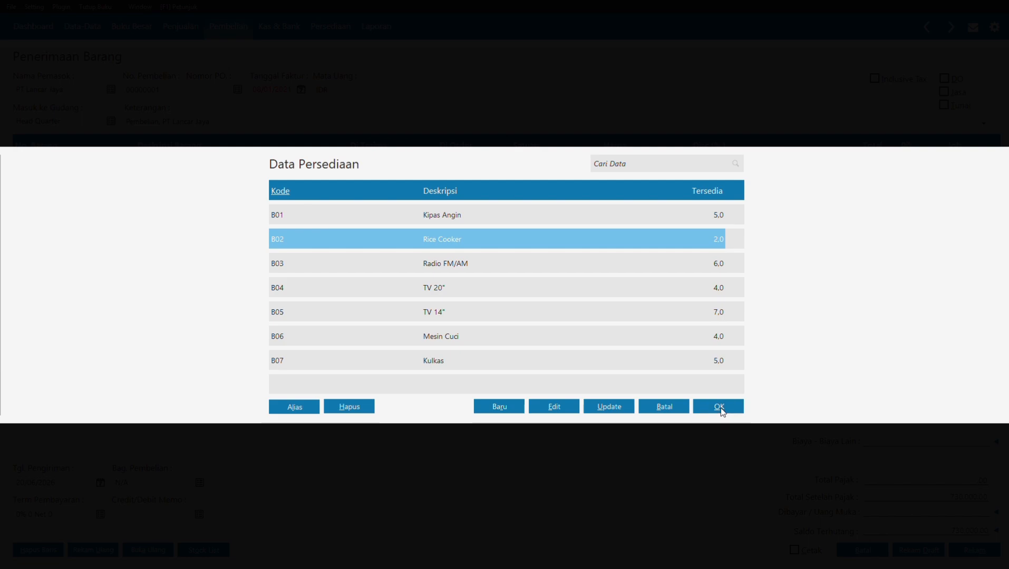
left_click(722, 411)
left_click(396, 195)
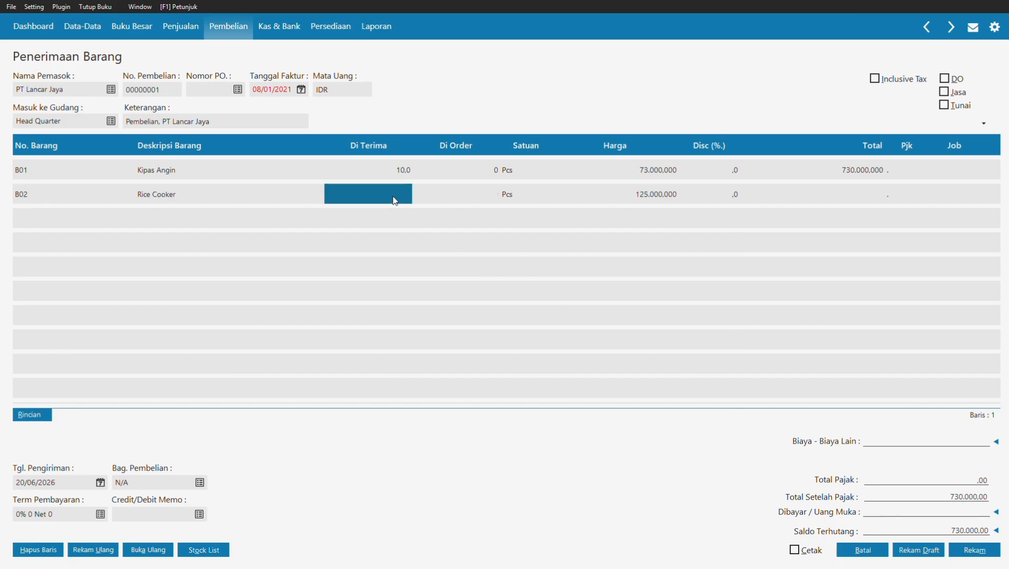
type("10")
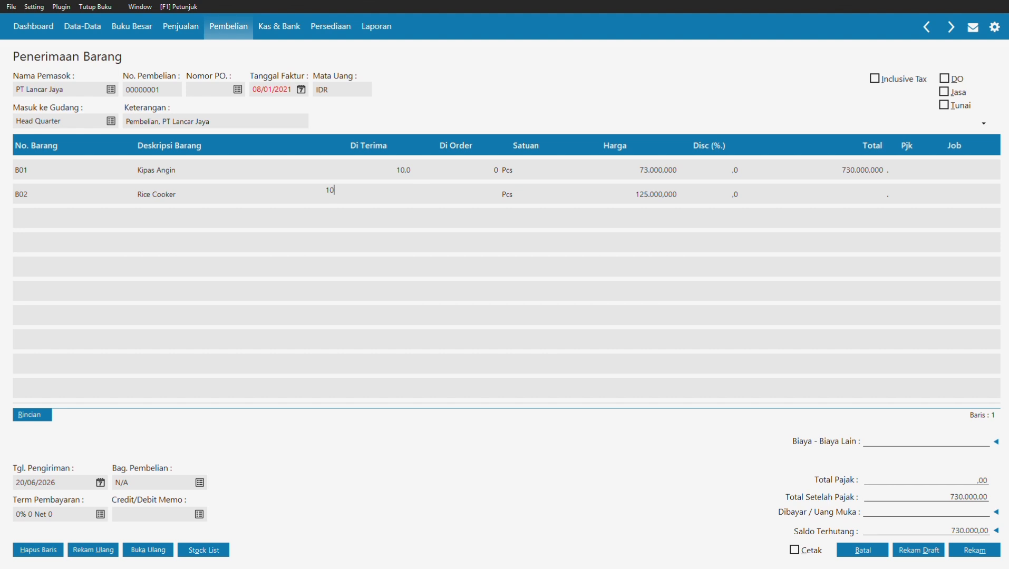
left_click(621, 199)
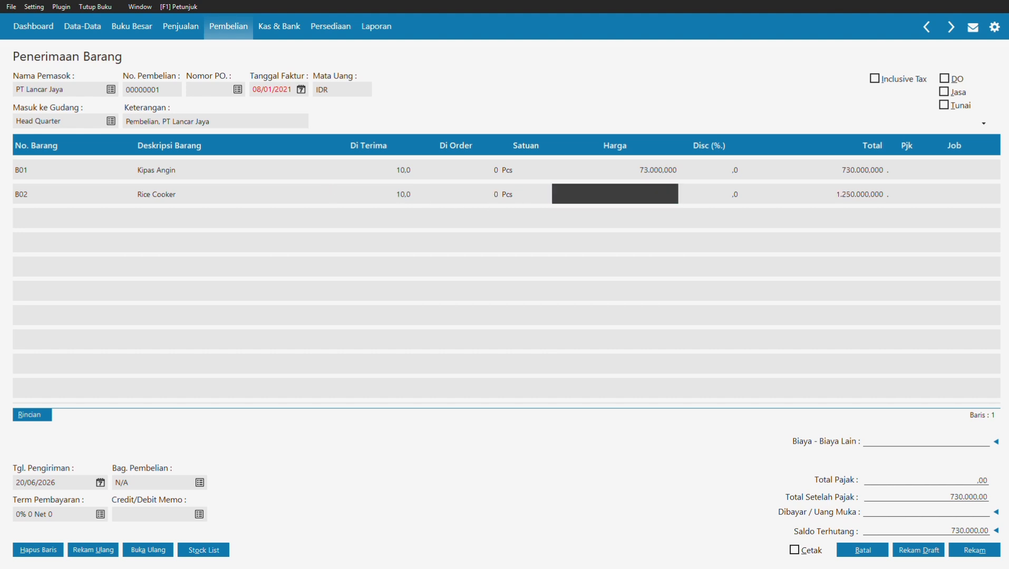
type("121000")
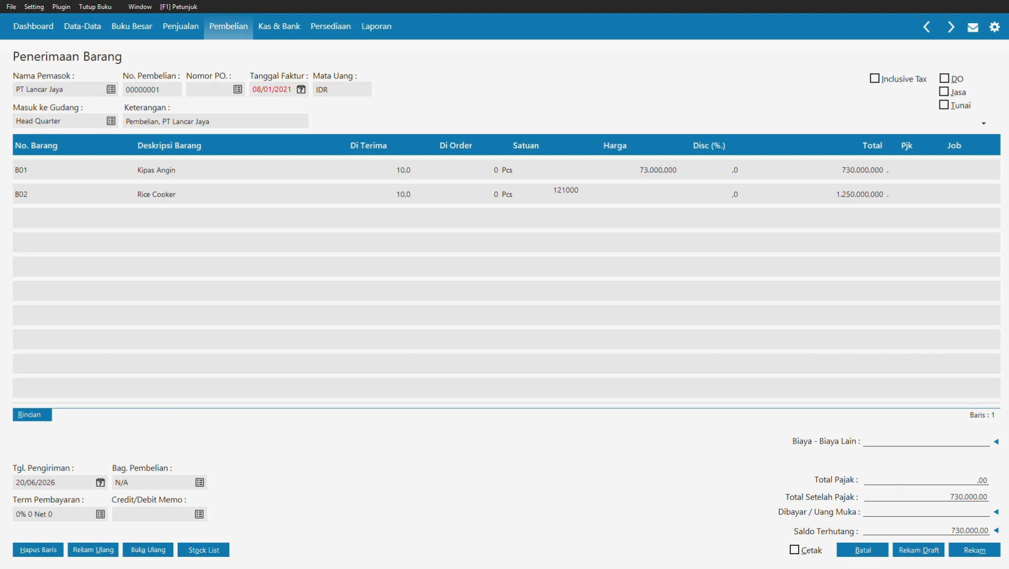
left_click(855, 207)
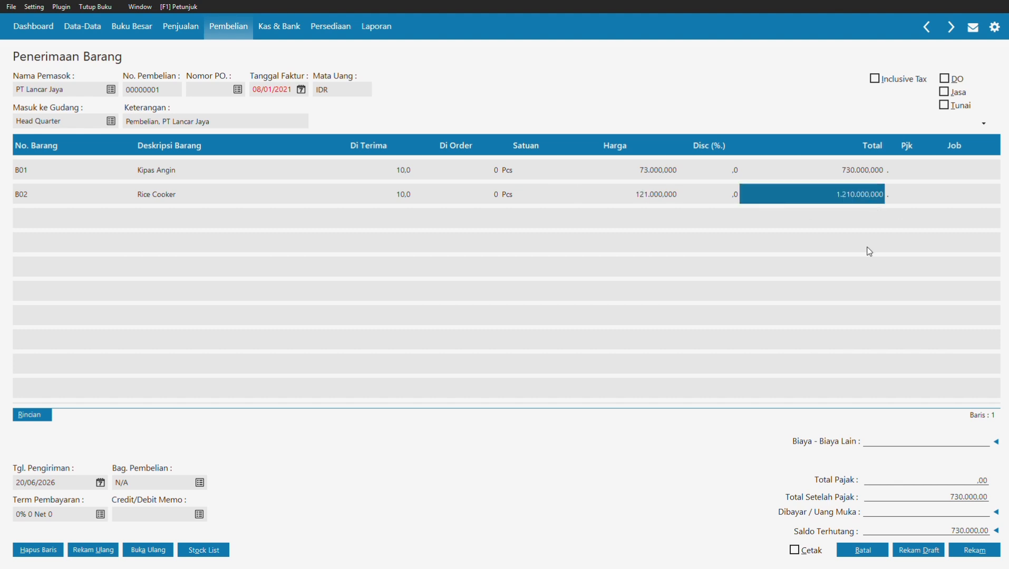
key("Return")
Step: Add B03 Radio FM/AM on row 3 with 5 received at 65000
key("Left")
key("Left")
key("Left")
key("Left")
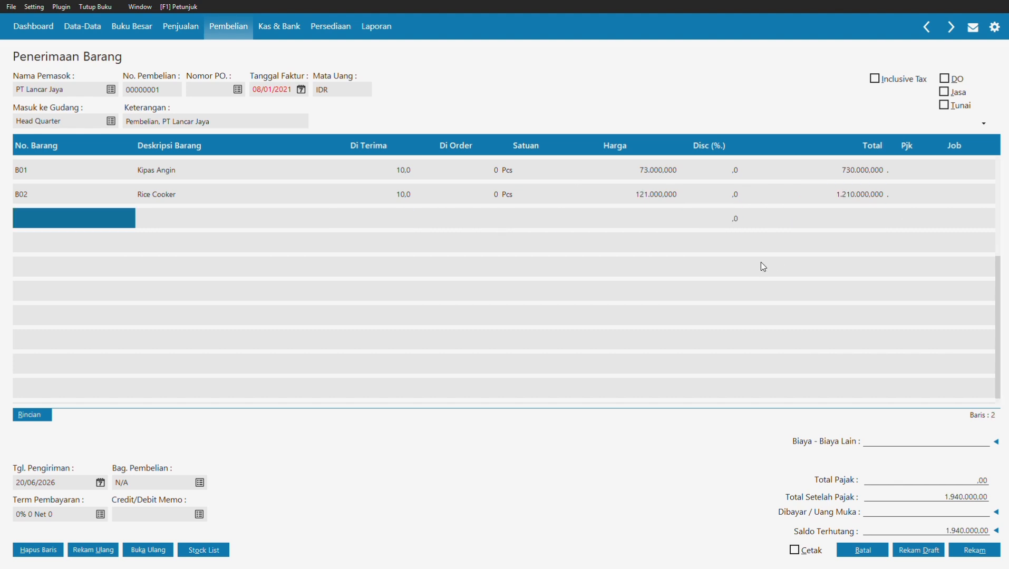
double_click(121, 220)
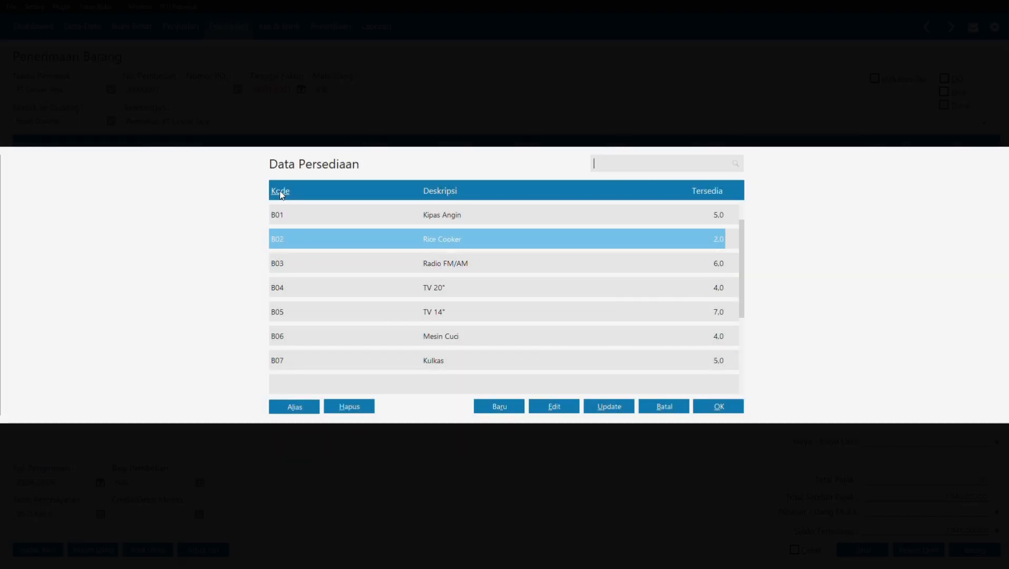
left_click(457, 269)
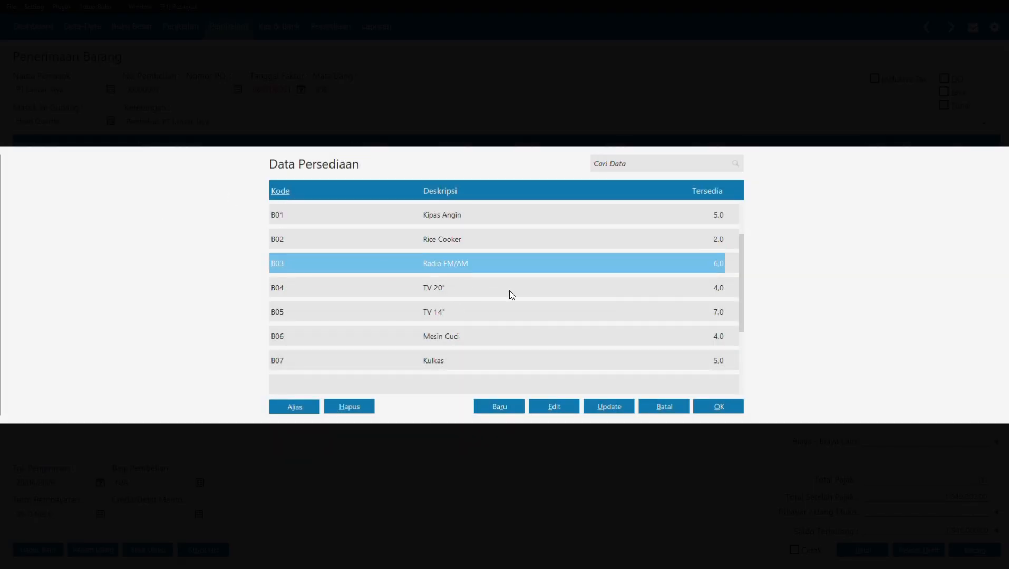
left_click(719, 407)
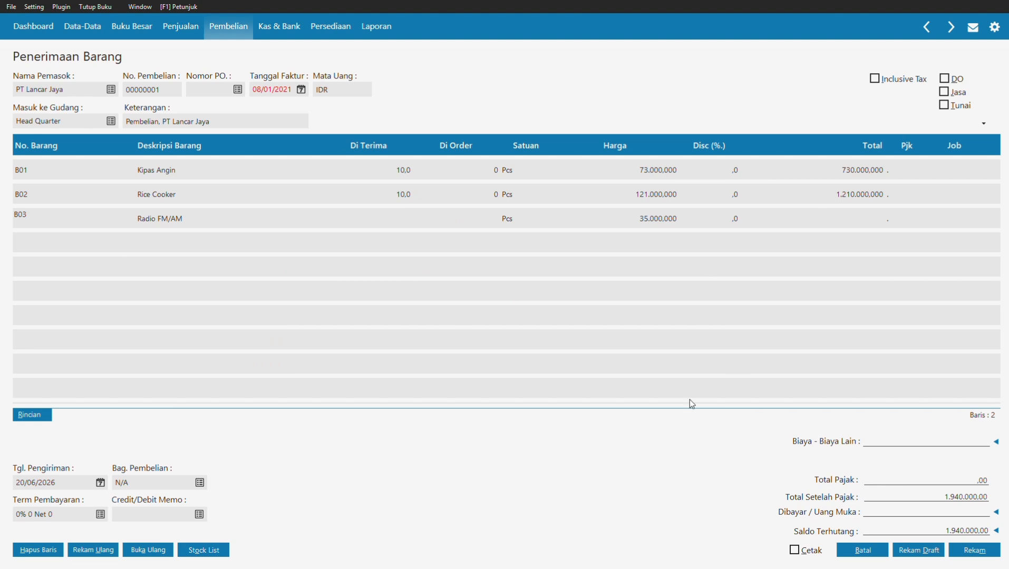
left_click(409, 226)
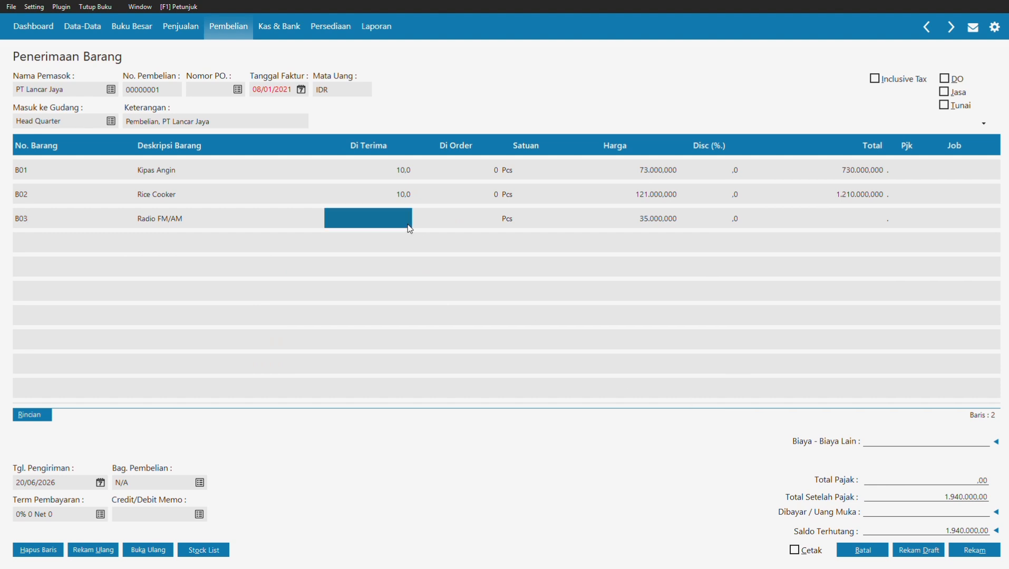
type("5")
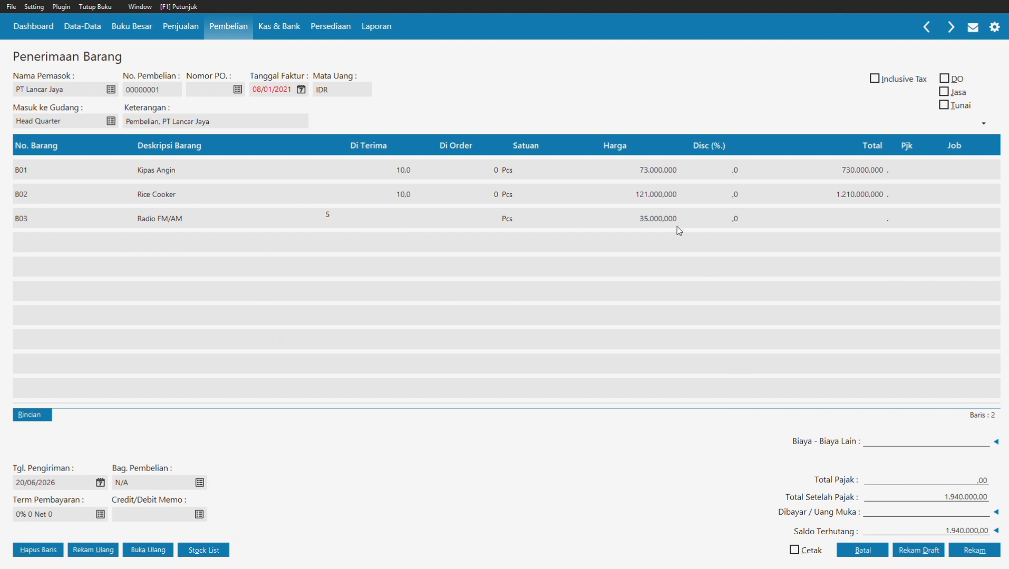
left_click(640, 216)
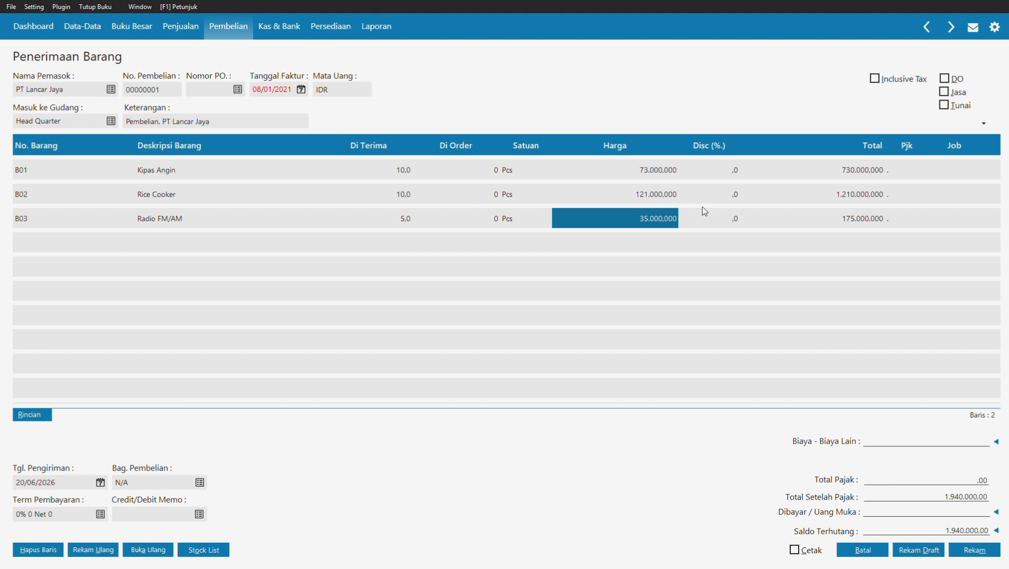
type("65")
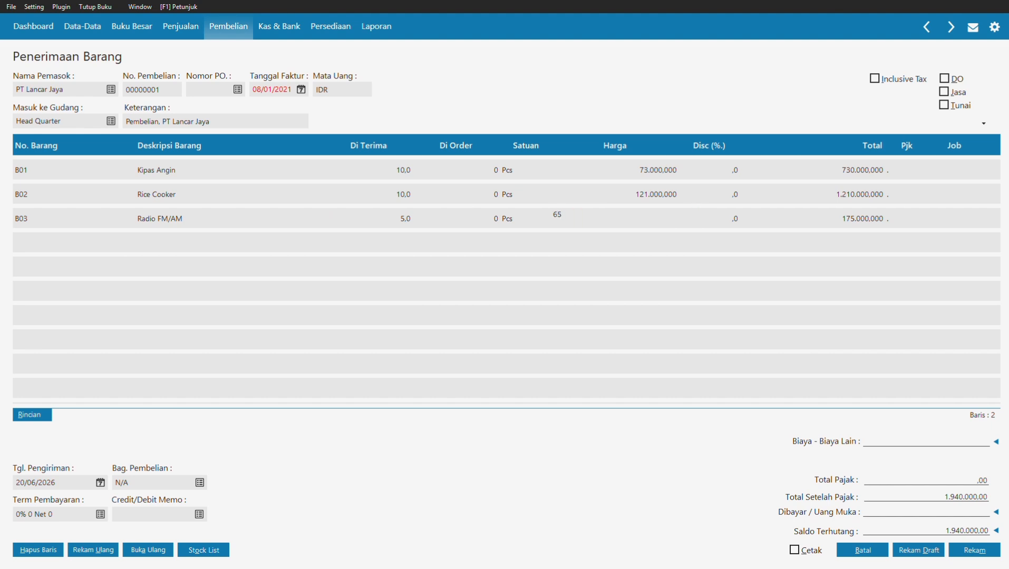
type("000")
left_click(885, 227)
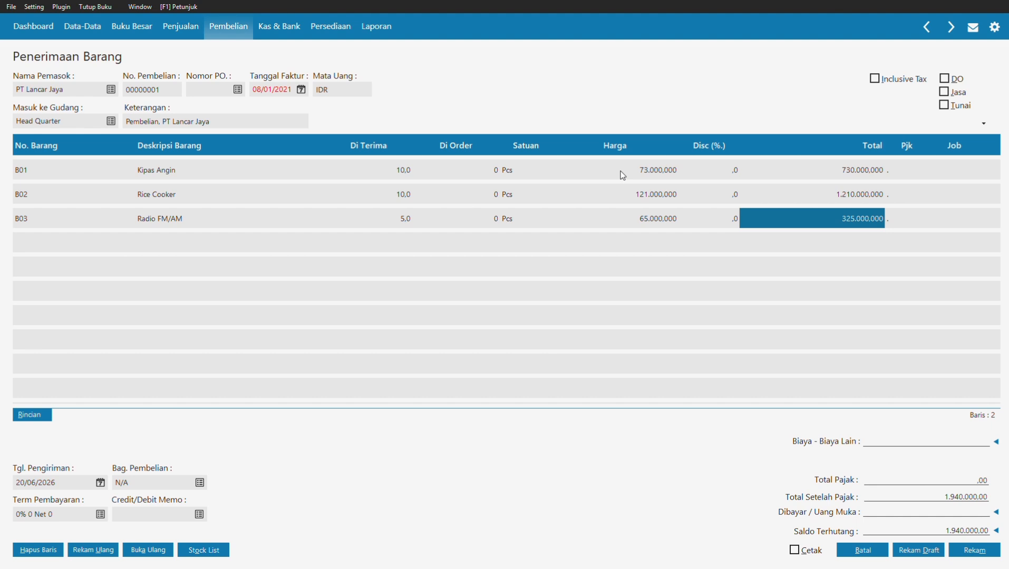
Step: Enter 100000 in Biaya-Biaya Lain, apply 2% 10 Net 30 terms, and save the receipt
left_click(876, 443)
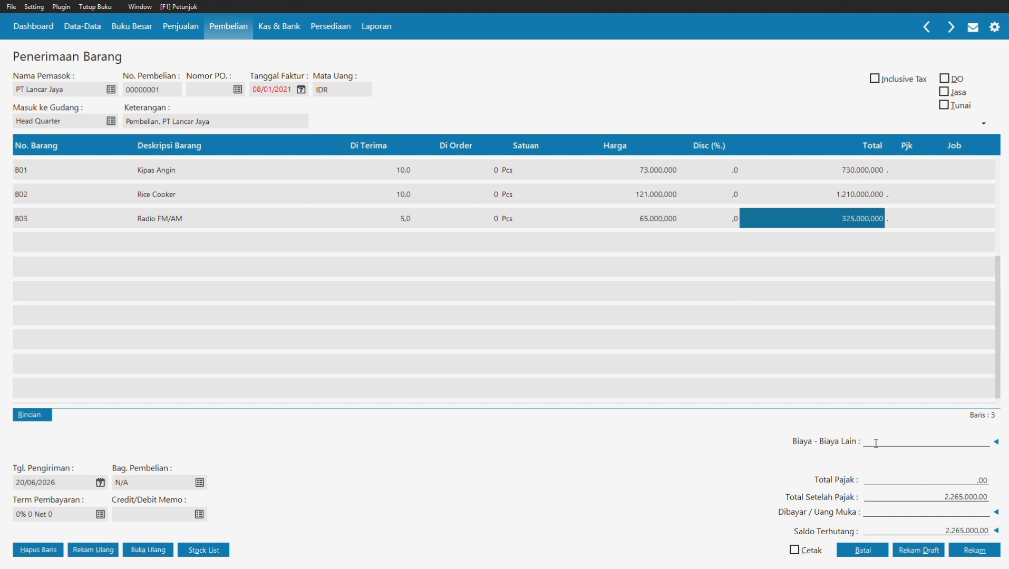
type("100000")
left_click(100, 516)
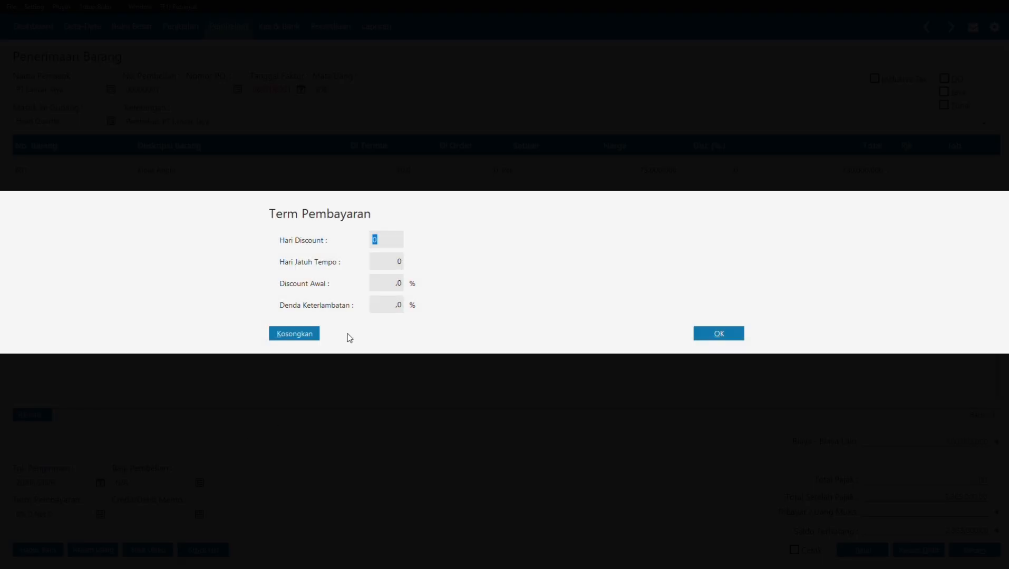
type("10")
left_click(389, 281)
type("2")
left_click(380, 258)
type("30")
left_click(733, 336)
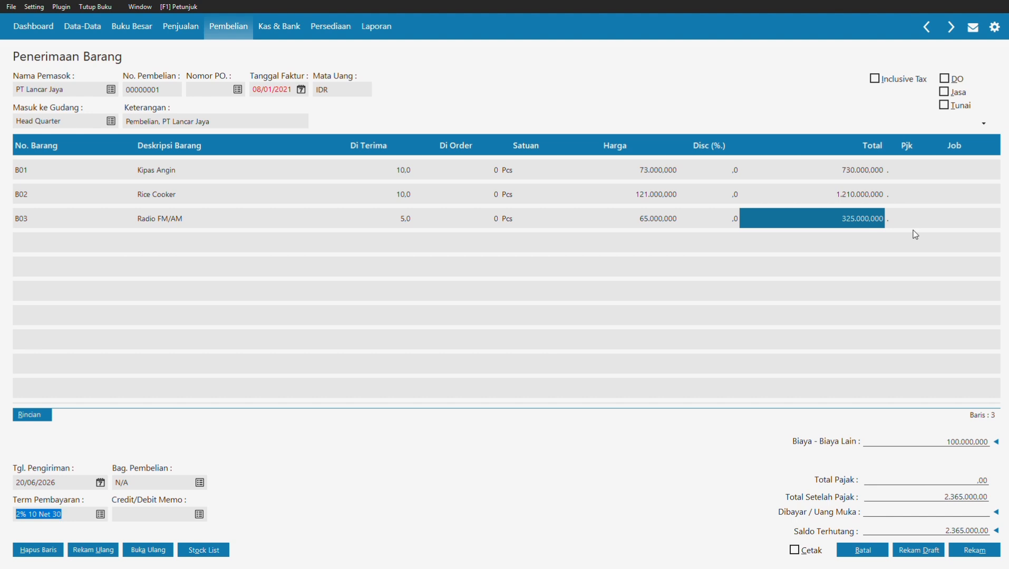
left_click(967, 550)
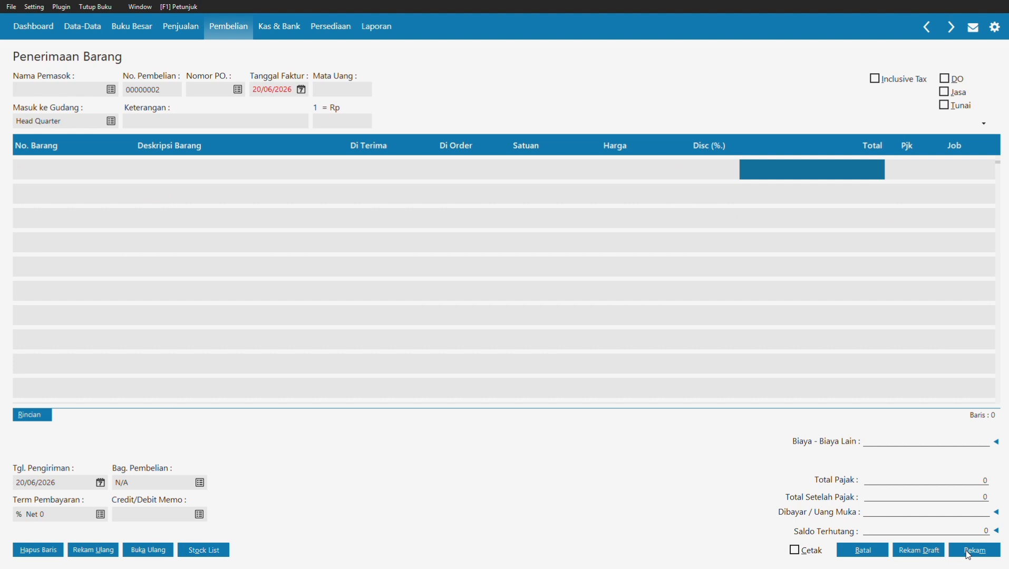
Step: Cancel the blank goods receipt and start a new Kas Keluar entry under Kas & Bank
left_click(862, 550)
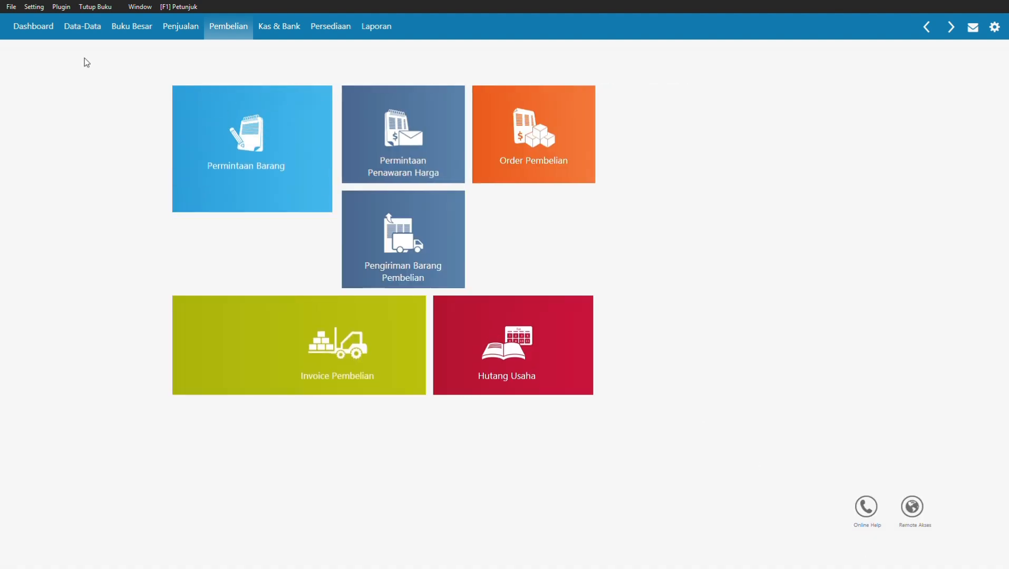
left_click(77, 31)
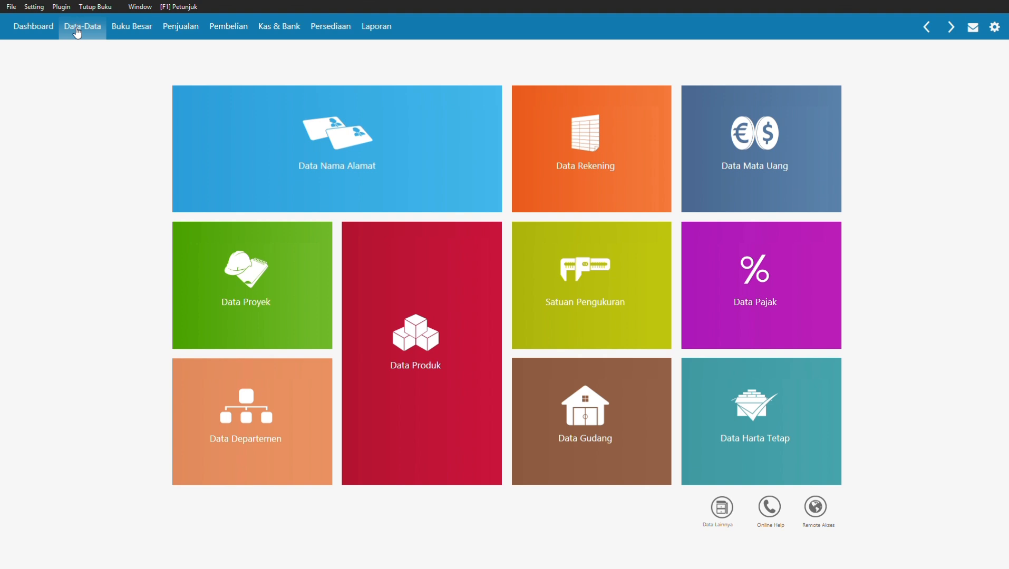
left_click(268, 27)
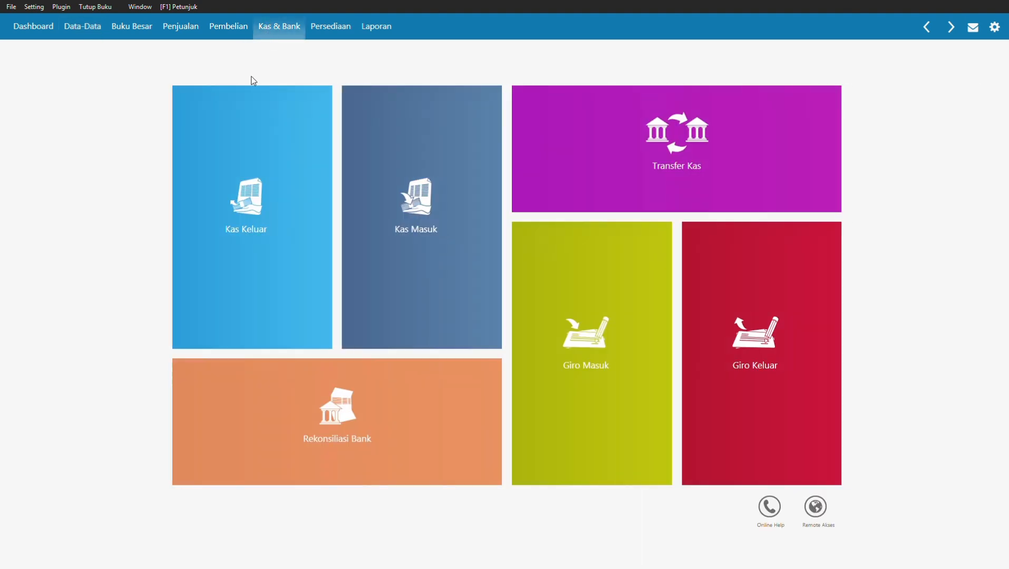
mouse_move(234, 162)
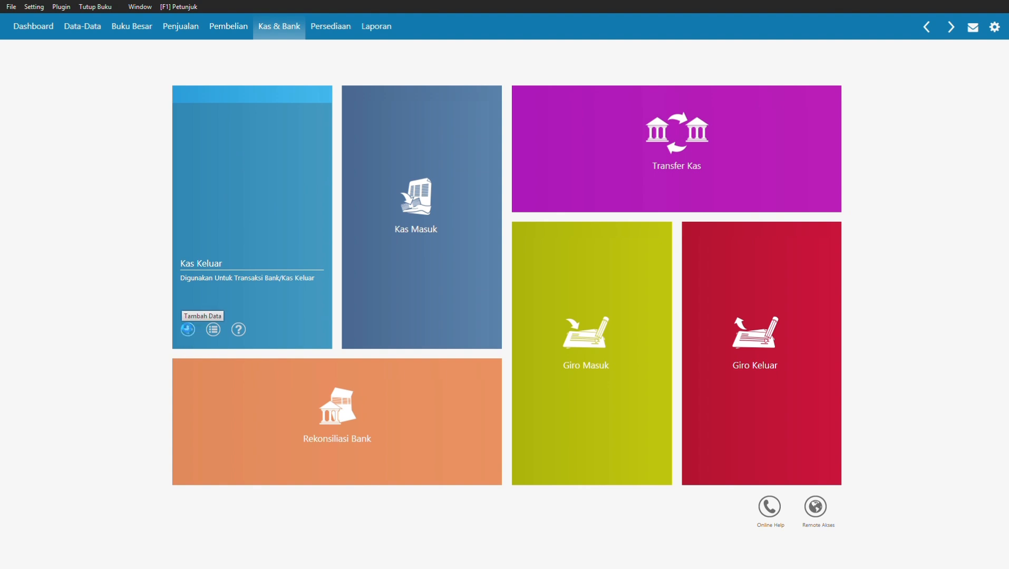
left_click(188, 330)
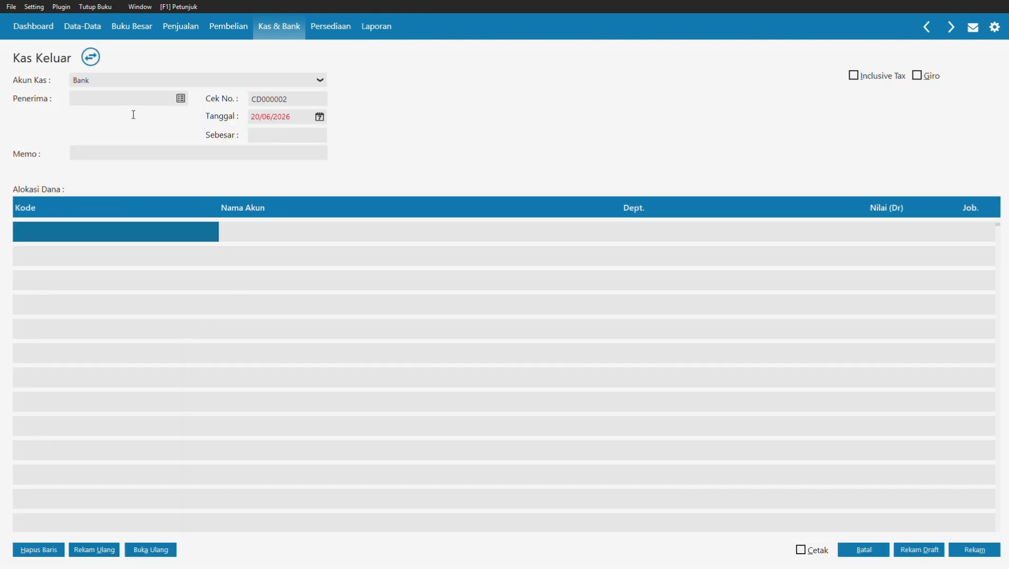
Step: Create a new Others contact OTHR-001 named Ketua Lingkungan, saving past the NPWP warning
left_click(181, 99)
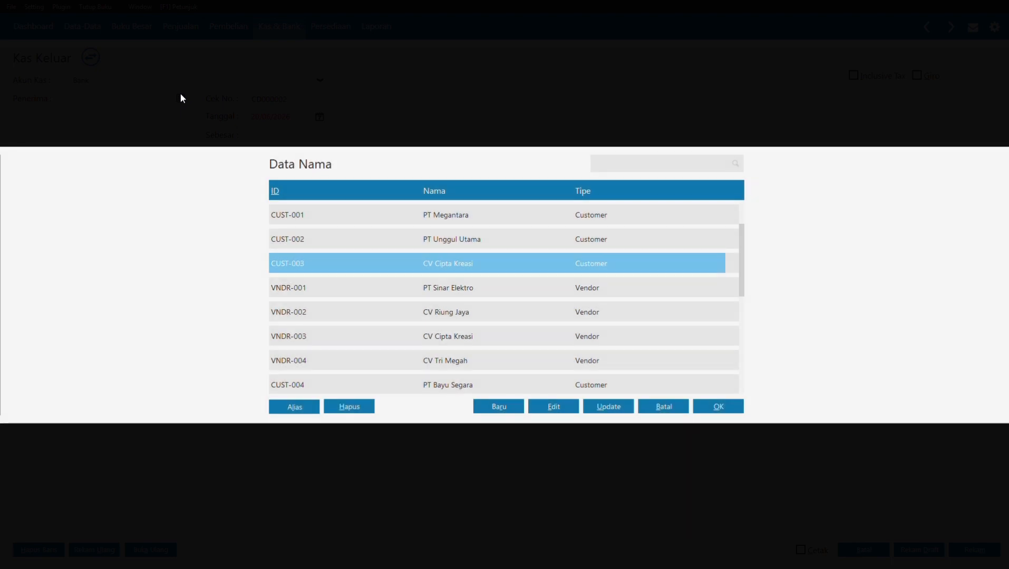
left_click(527, 386)
left_click(496, 406)
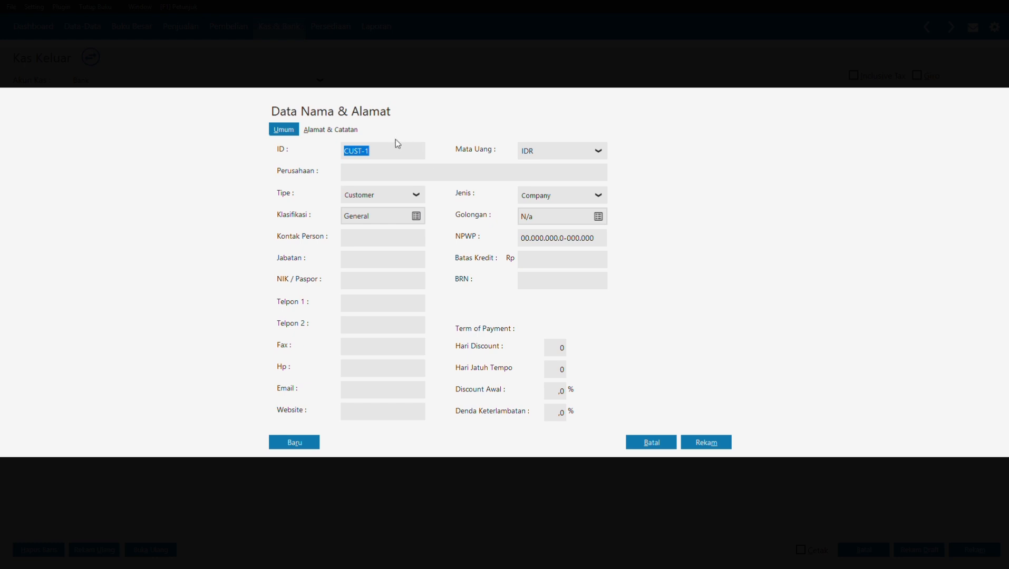
left_click(380, 201)
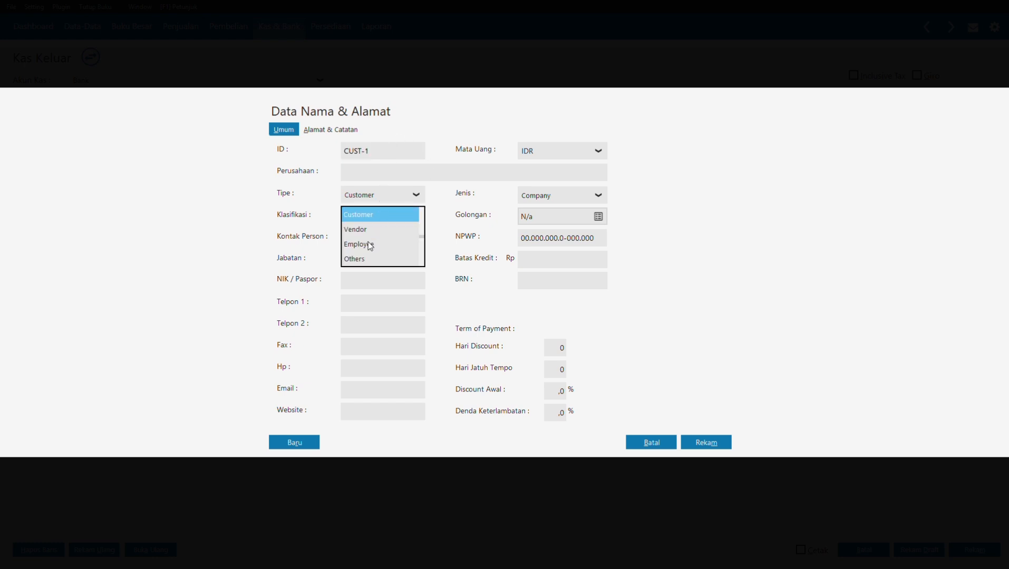
left_click(364, 260)
double_click(380, 151)
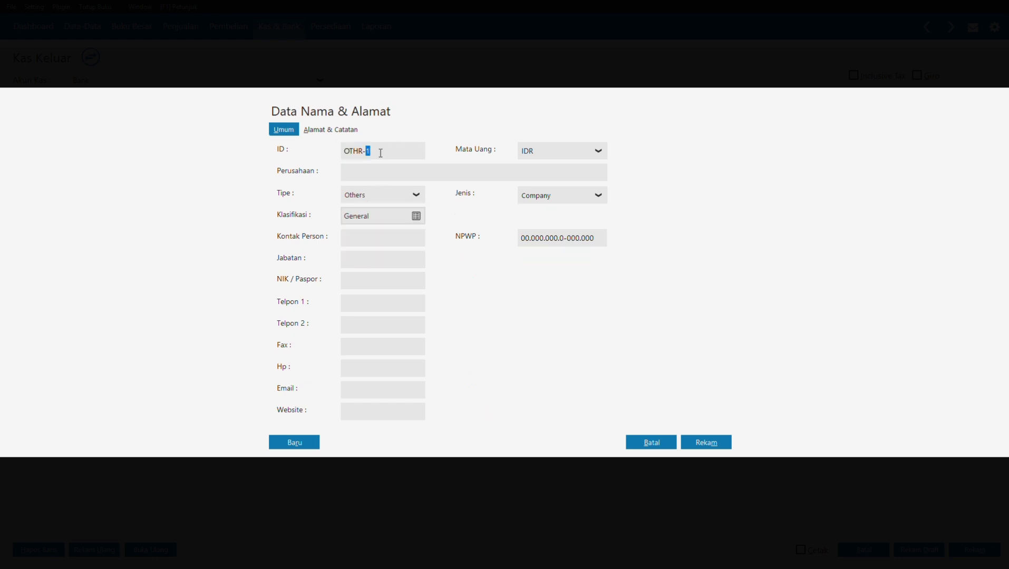
type("001")
left_click(378, 174)
type("Ketua Lingkungan")
left_click(692, 443)
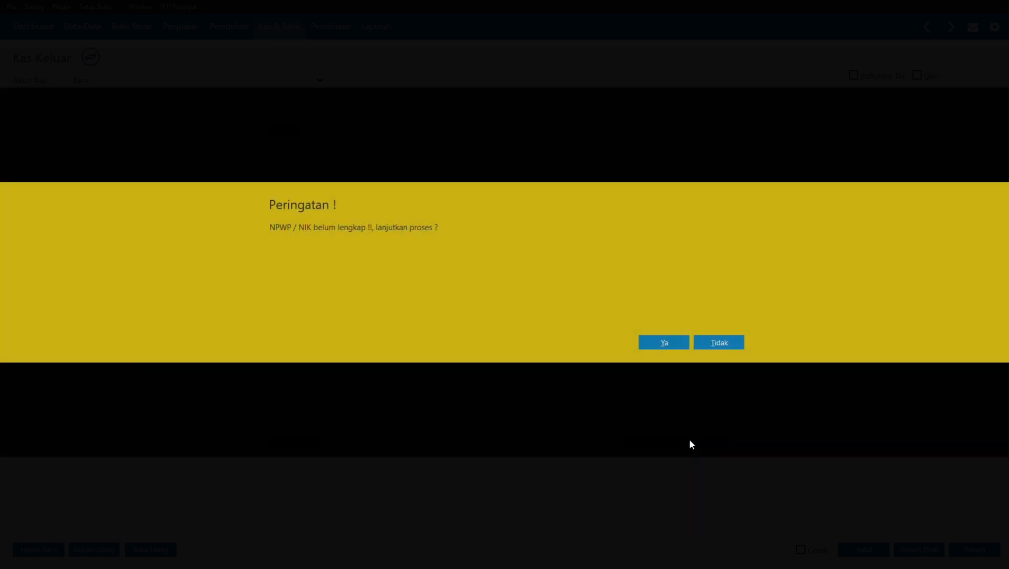
left_click(659, 342)
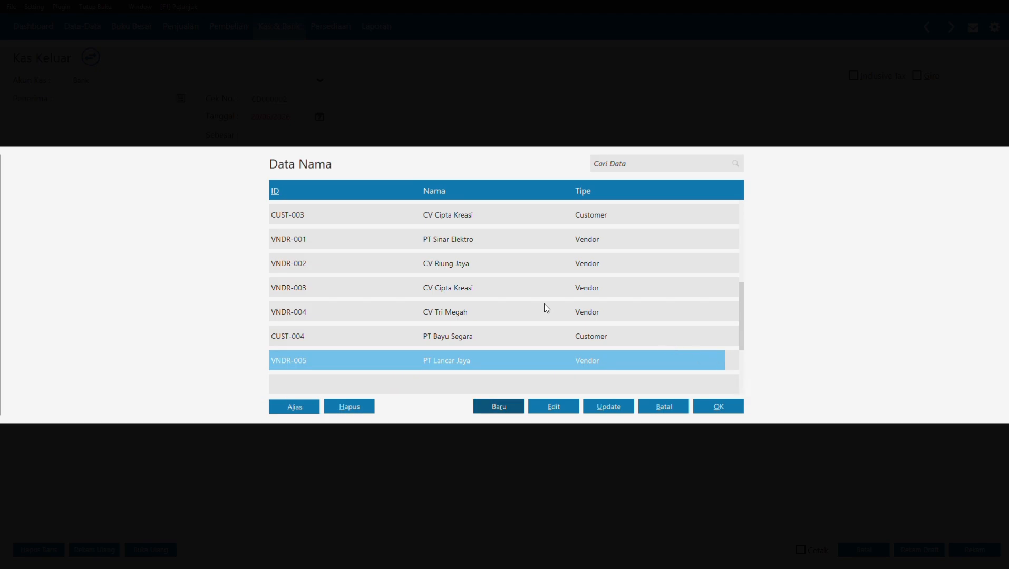
Step: Select Ketua Lingkungan as payee and set the date to 11/01/2021
key("Up")
key("Up")
key("Up")
key("Up")
key("Up")
key("Up")
key("Up")
key("Up")
key("Down")
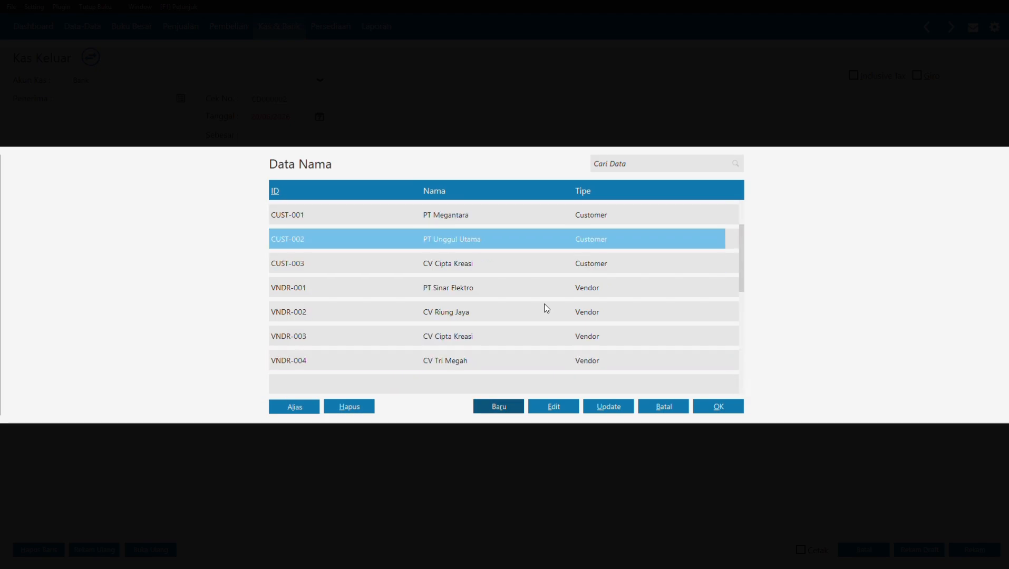
key("End")
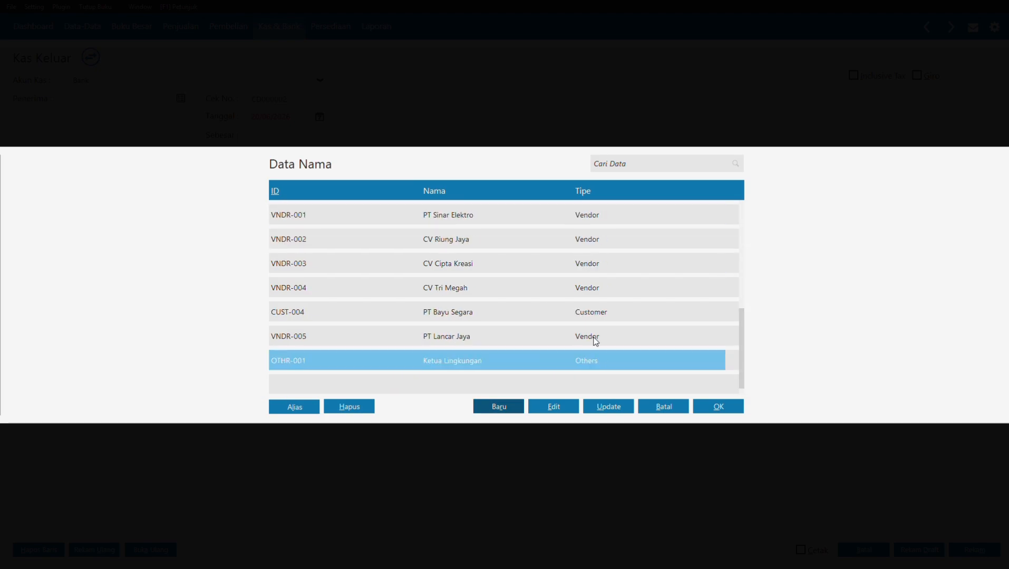
left_click(707, 409)
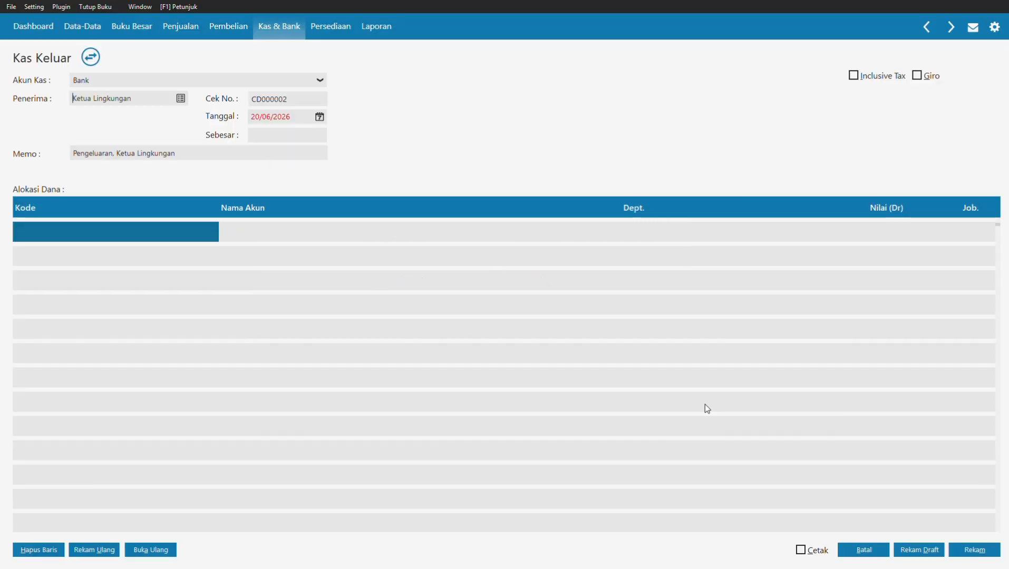
left_click(297, 116)
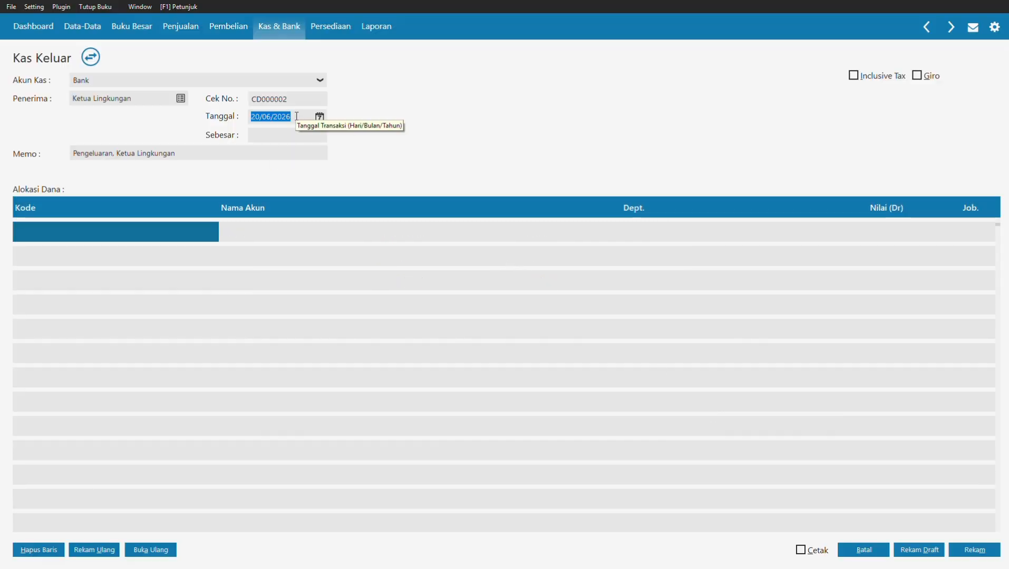
type("11/01/")
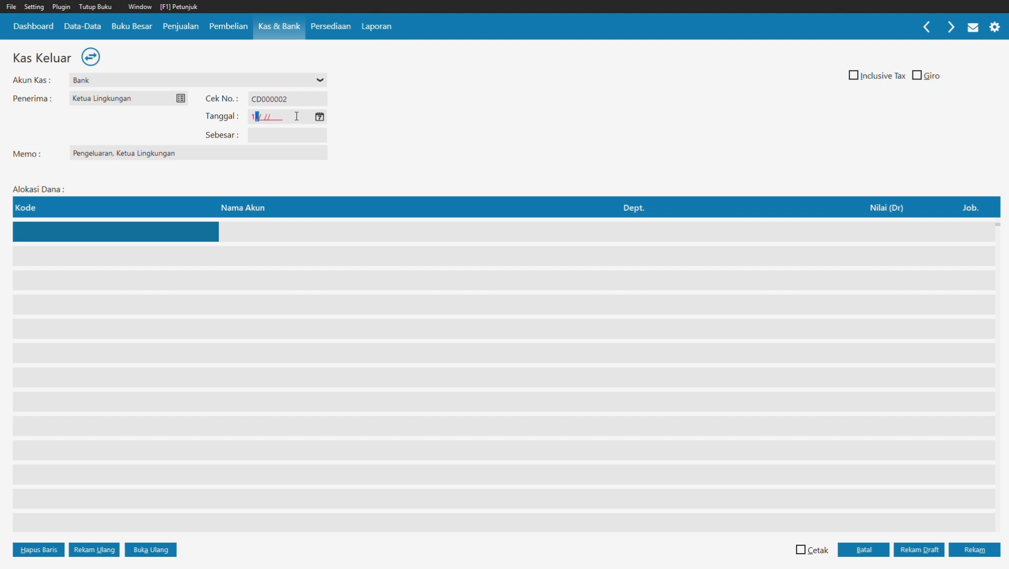
type("2021")
Step: Rename account Beban Lain to Beban Iuran Kebersihan Lingkungan and use it on the first row
double_click(148, 231)
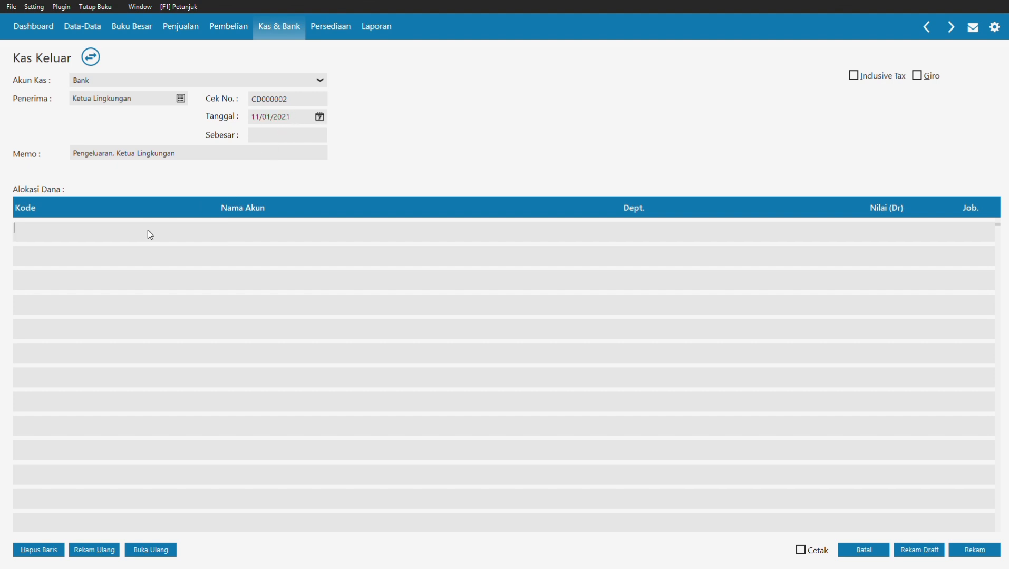
key("Down")
key("Down")
key("Down")
key("Down")
key("Down")
key("Down")
key("Down")
key("Down")
key("Down")
key("Down")
key("Down")
key("Down")
key("Down")
key("Down")
key("Down")
key("Down")
key("Down")
key("Down")
key("Down")
key("Down")
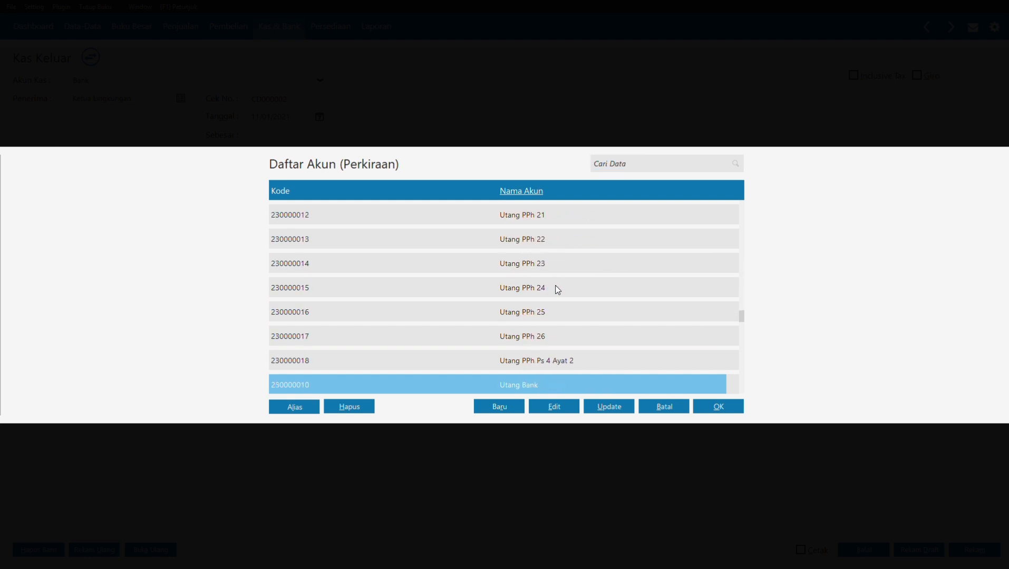
key("Page_Up")
key("Tab")
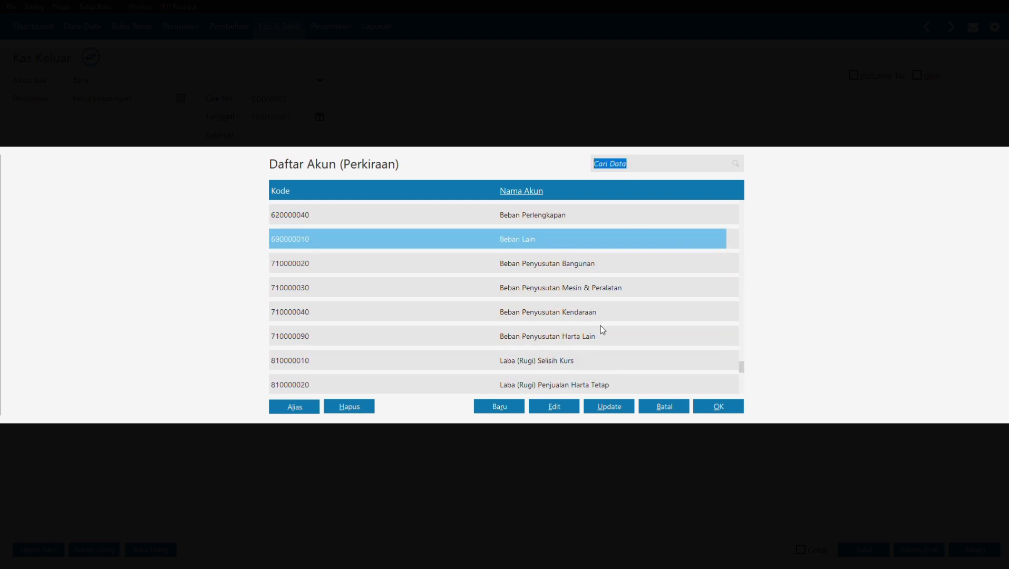
left_click(548, 406)
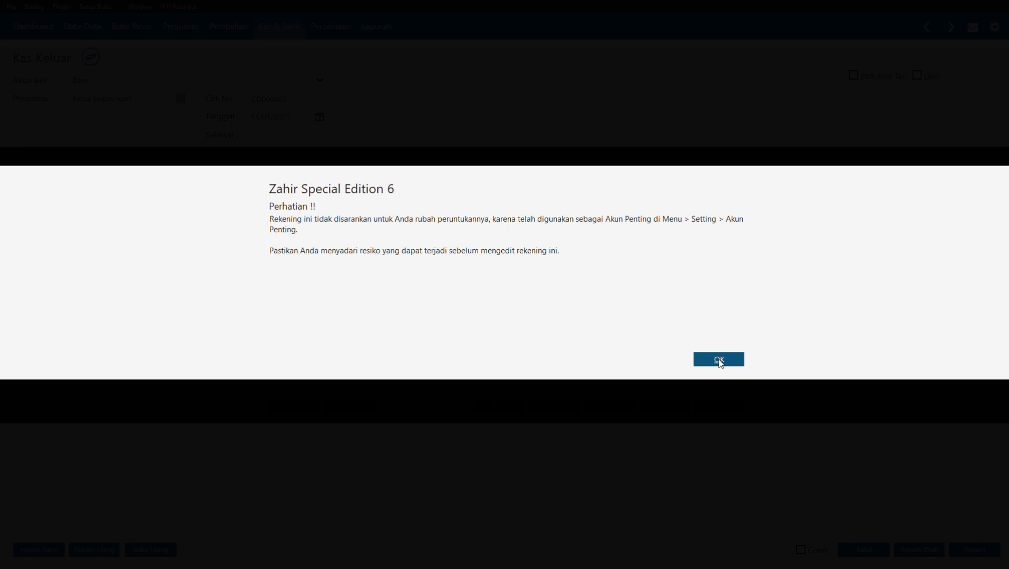
left_click(720, 360)
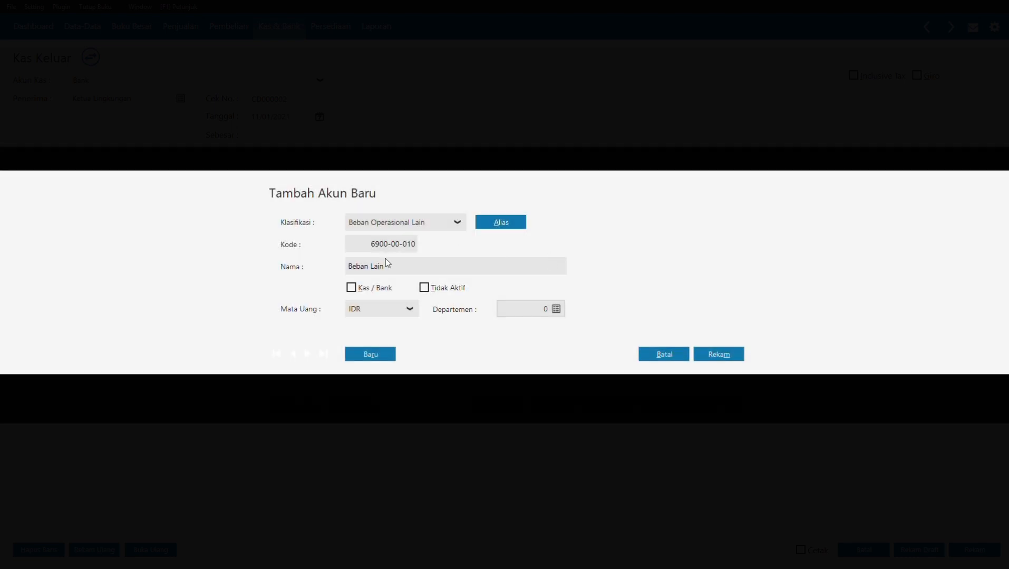
double_click(378, 266)
type("Iuran Kebersihan Lingkungan")
left_click(721, 355)
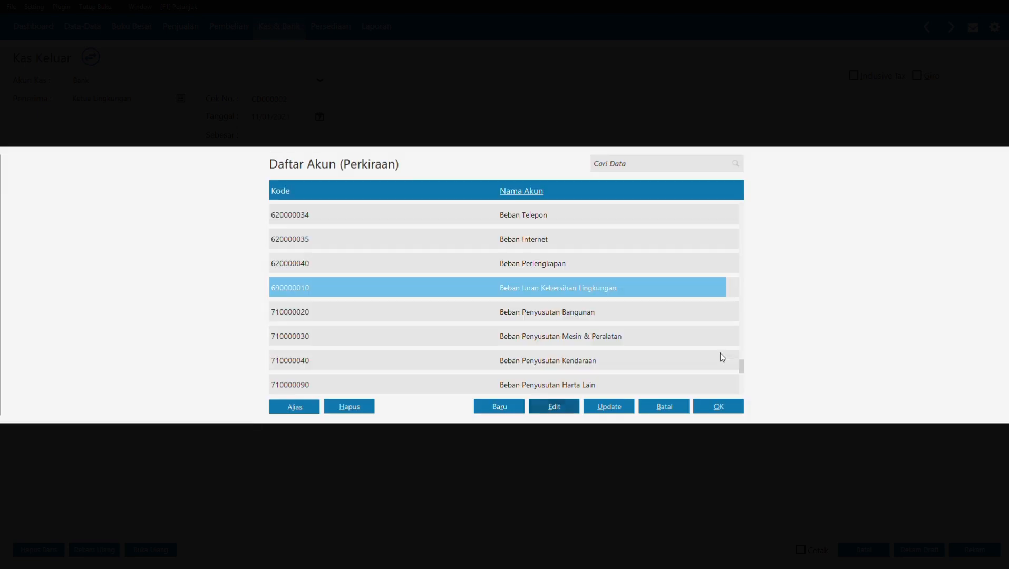
left_click(708, 405)
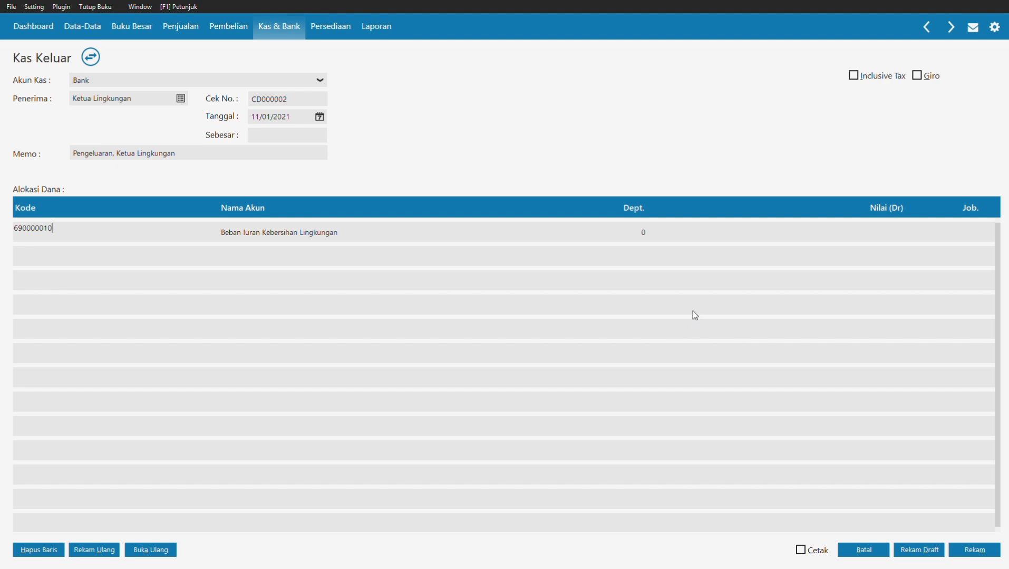
Step: Enter 51000 as the debit amount, save the cash-out, and close the blank form
left_click(849, 227)
type("5")
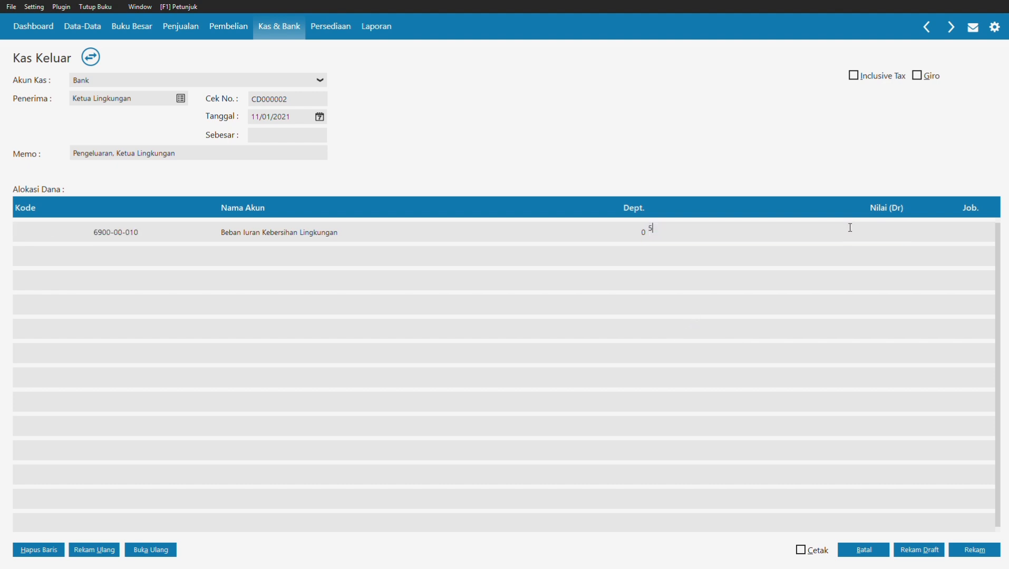
type("1000")
left_click(295, 136)
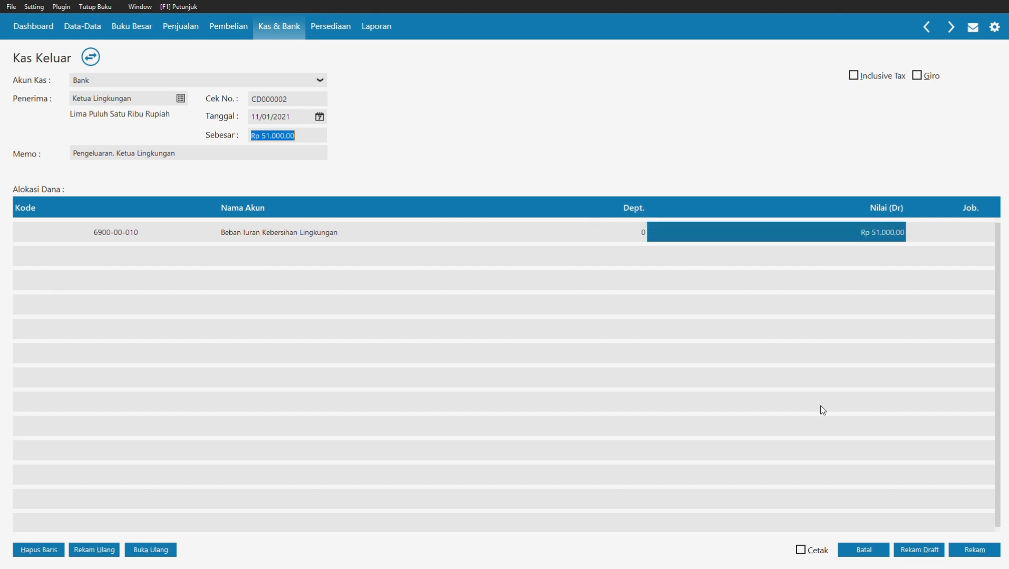
left_click(973, 550)
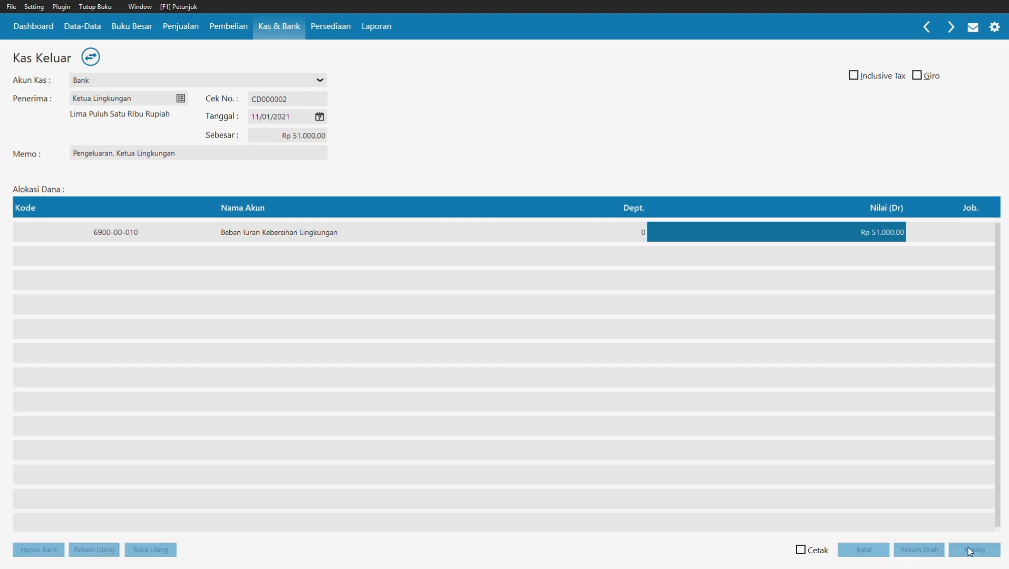
left_click(864, 549)
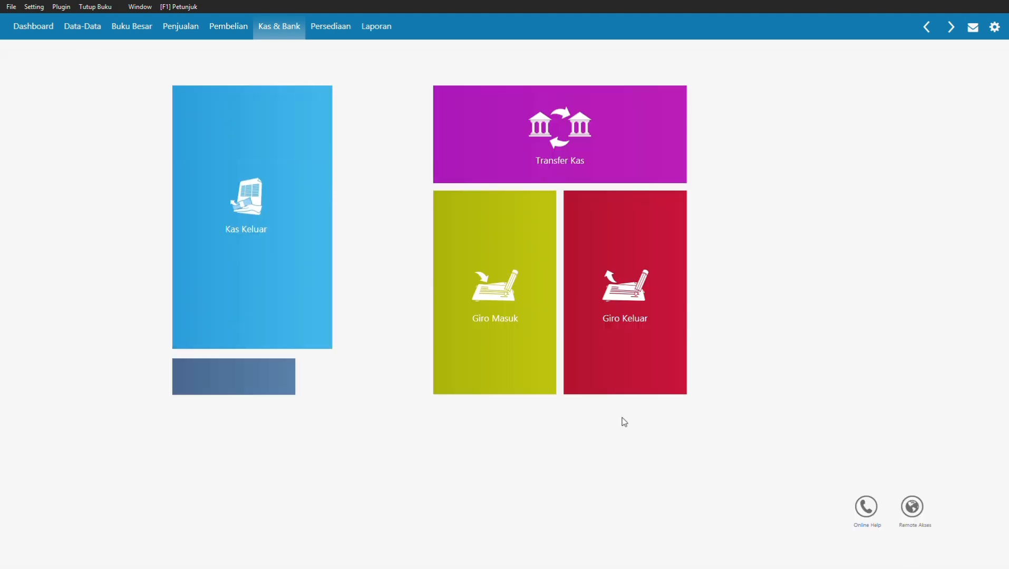
Step: Open cash-out CD000002 from the Kas Keluar list and change its cash account to Kas
left_click(211, 33)
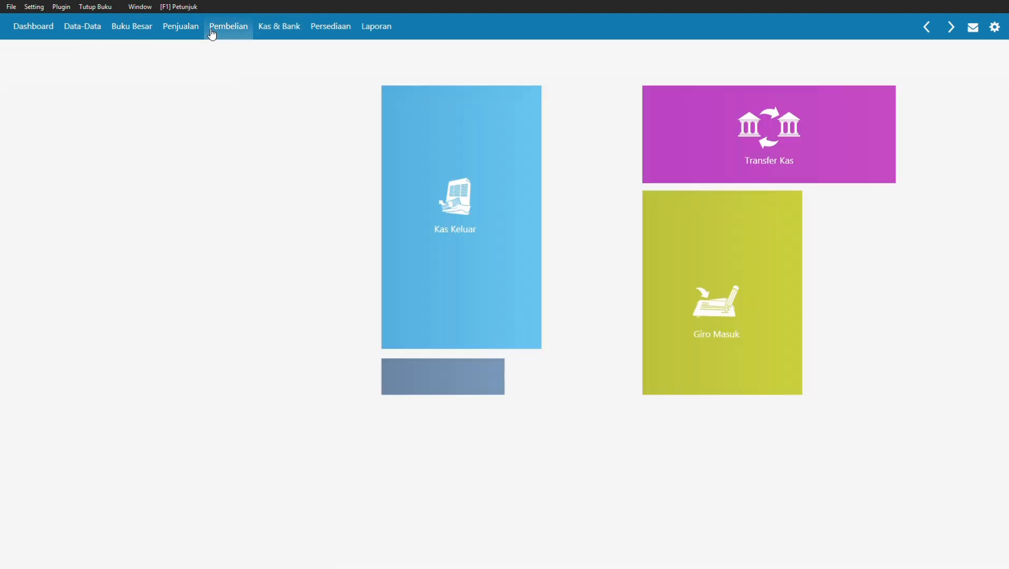
left_click(276, 31)
mouse_move(220, 254)
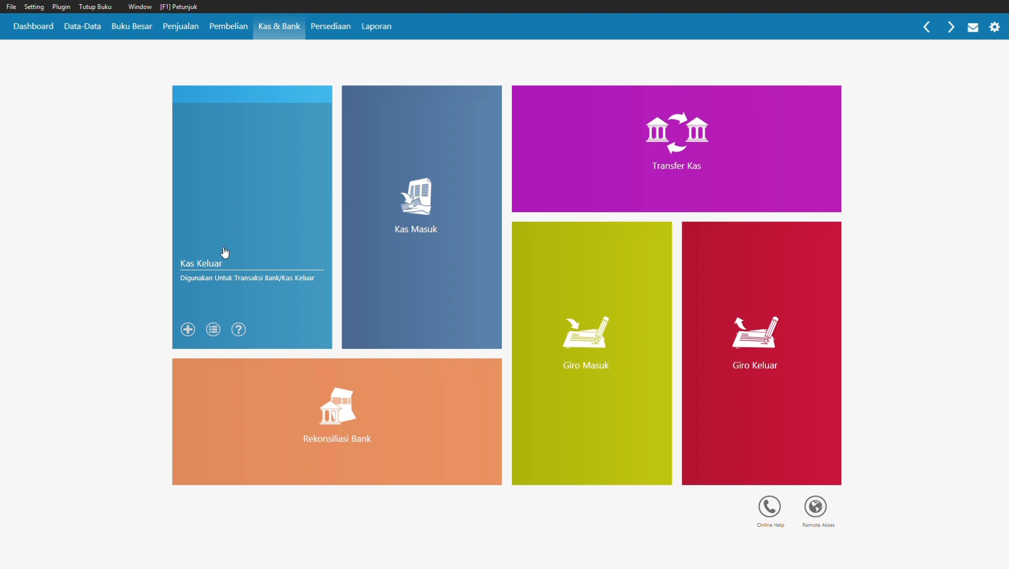
left_click(212, 330)
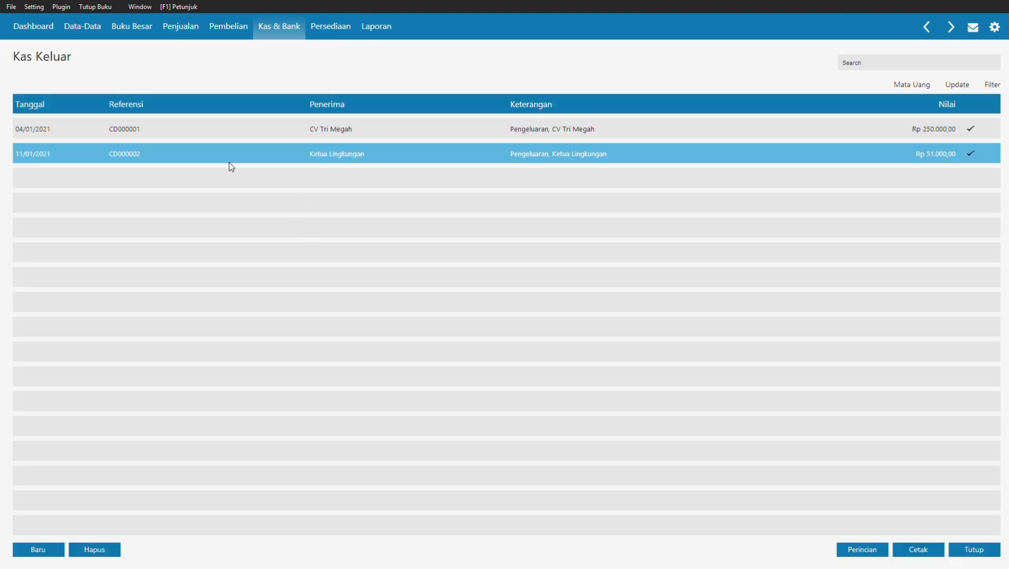
double_click(289, 152)
left_click(222, 79)
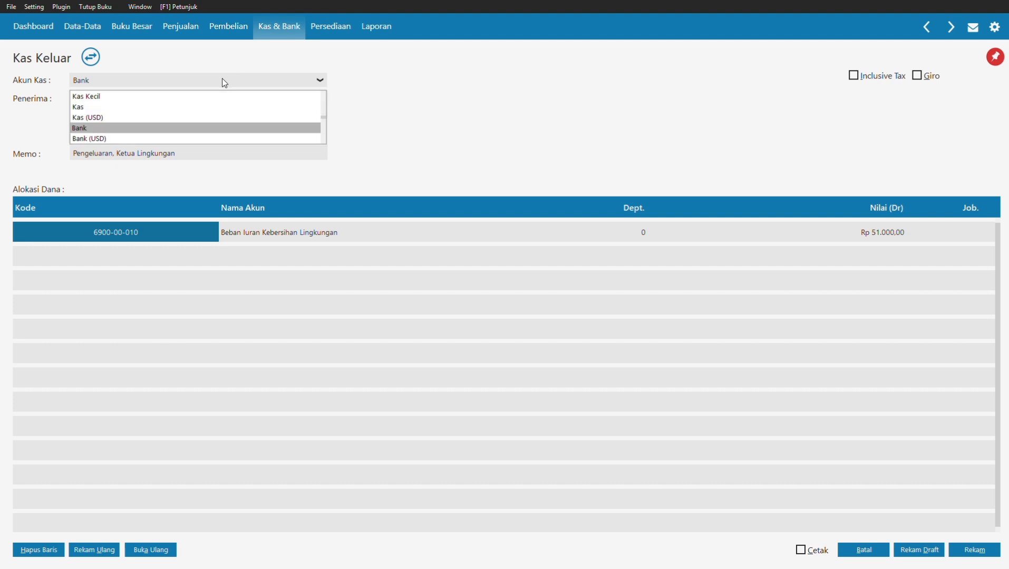
left_click(186, 107)
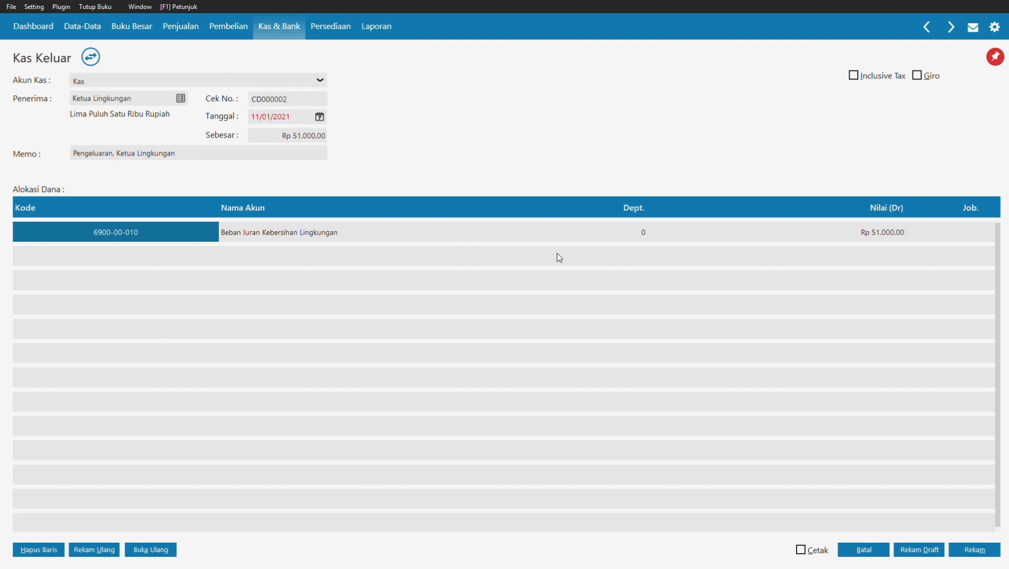
Step: Save and post the change with reason 'Revisi', then close the form and list
left_click(962, 551)
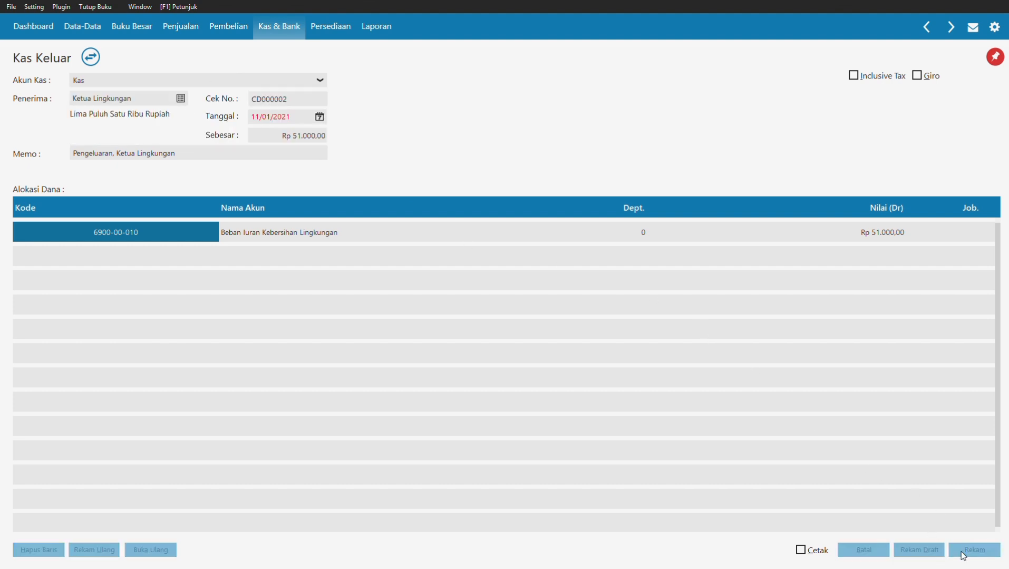
type("Revisi")
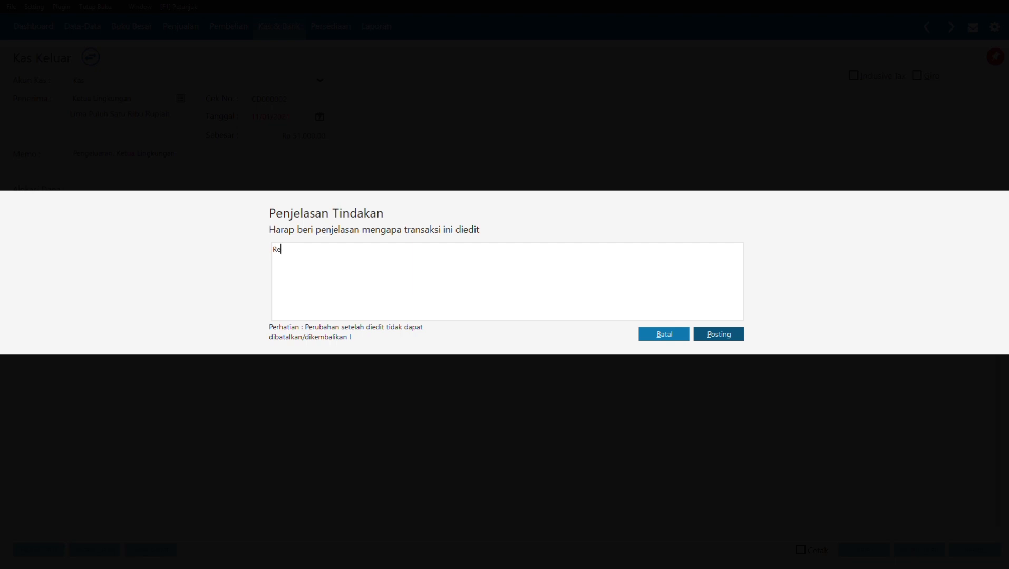
left_click(730, 332)
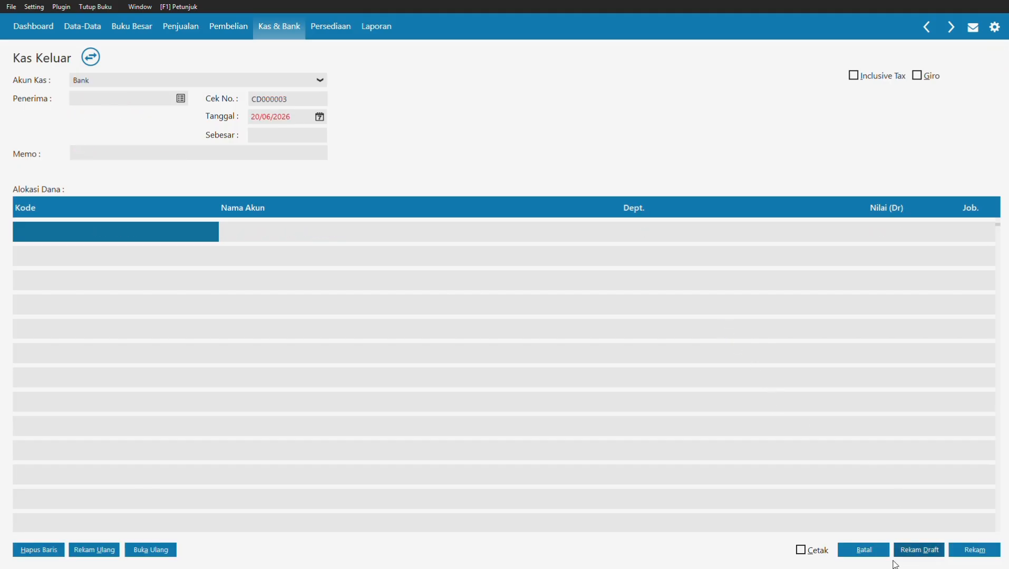
left_click(865, 549)
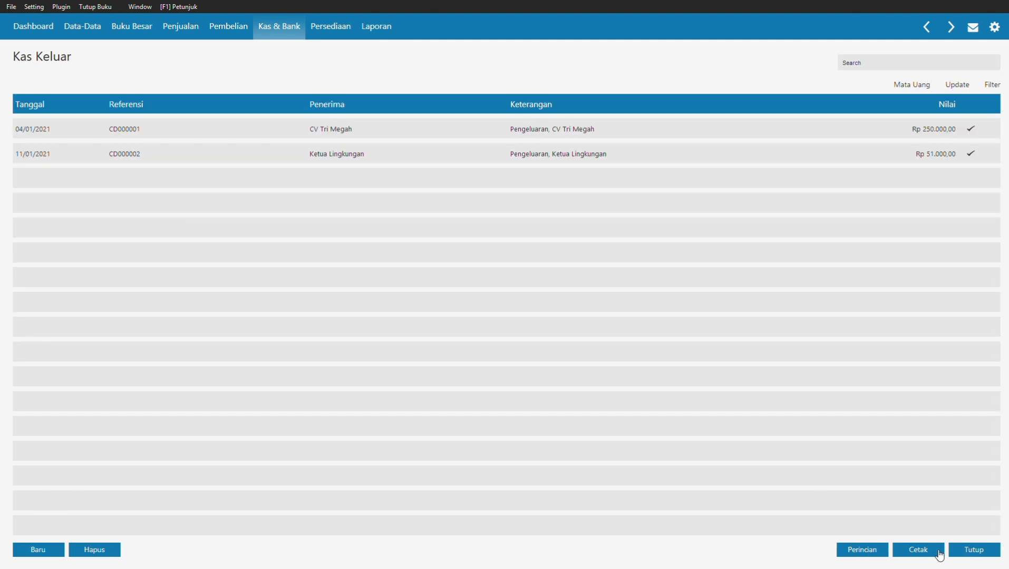
left_click(981, 546)
Step: Start a payable payment to CV Riung Jaya dated 12/01/2021
left_click(231, 31)
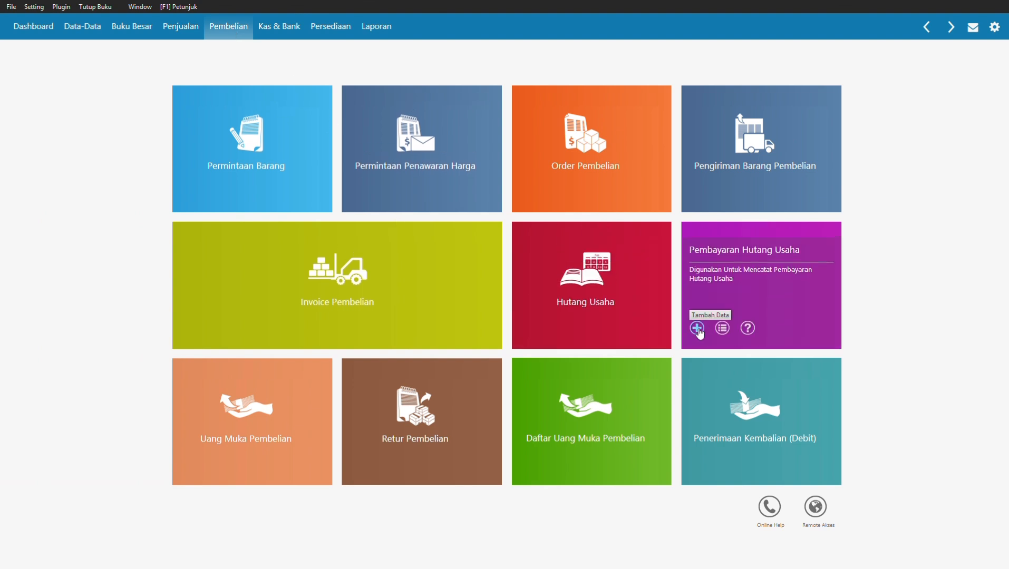
left_click(697, 328)
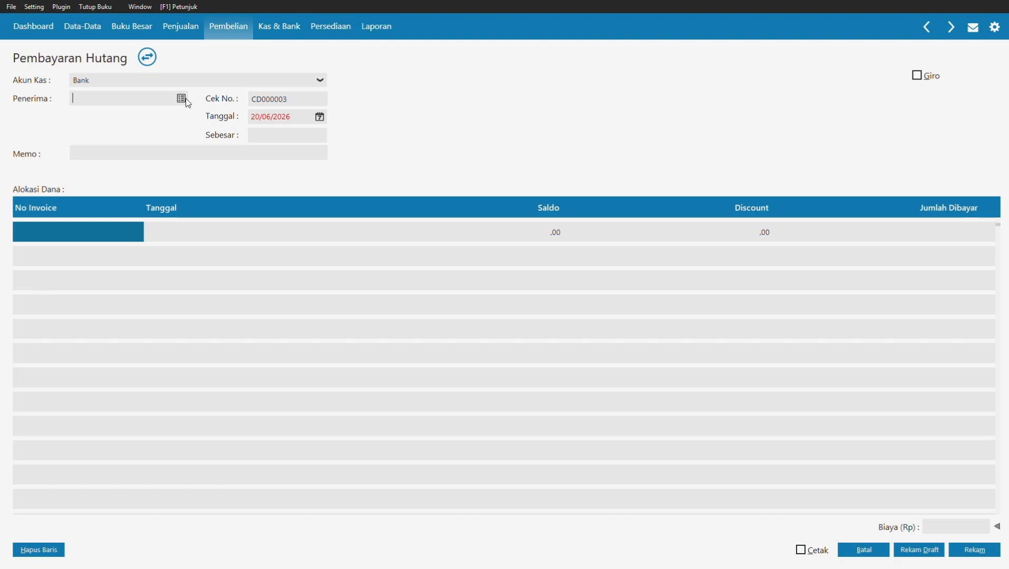
left_click(185, 98)
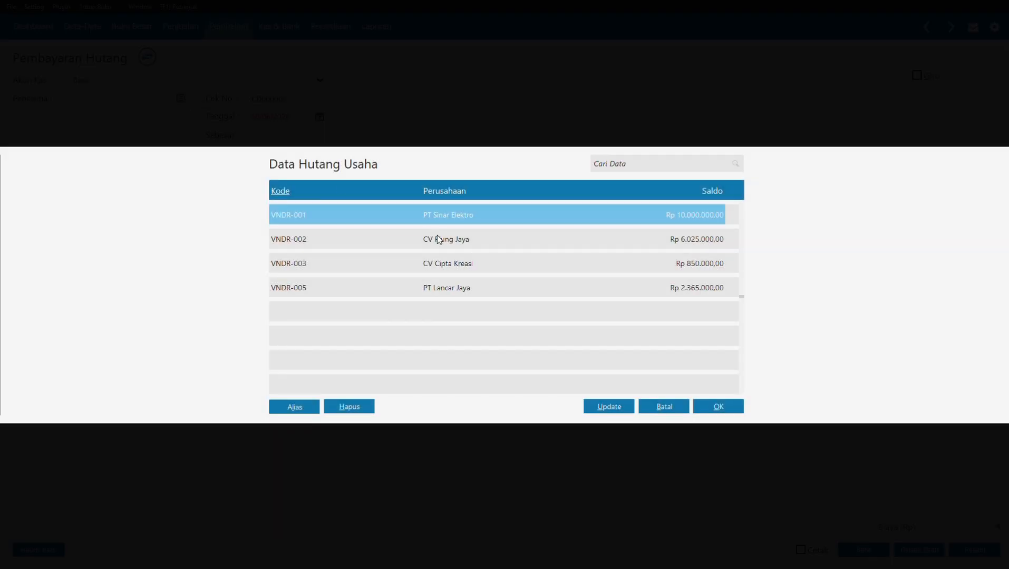
left_click(437, 236)
left_click(718, 405)
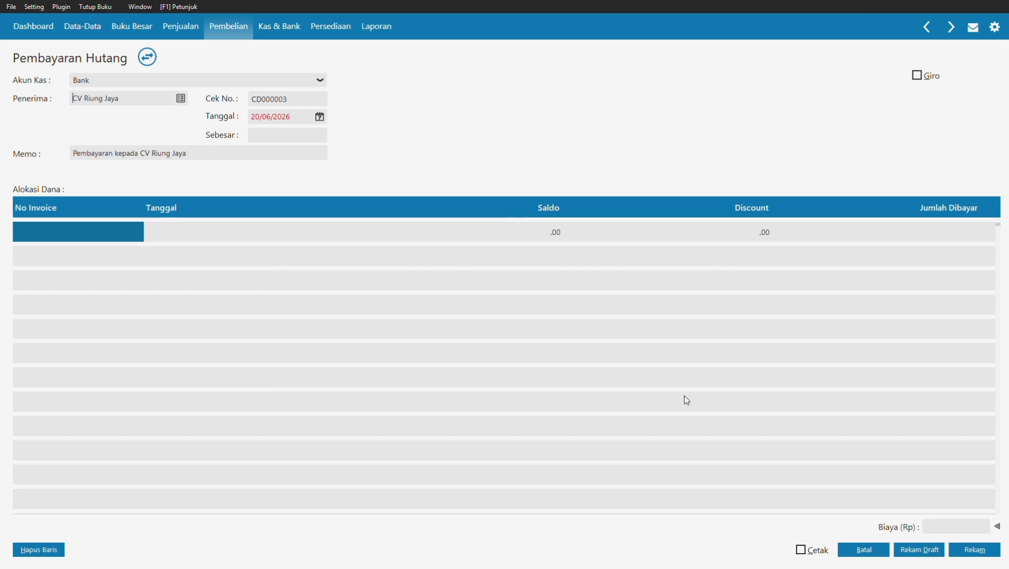
left_click(293, 115)
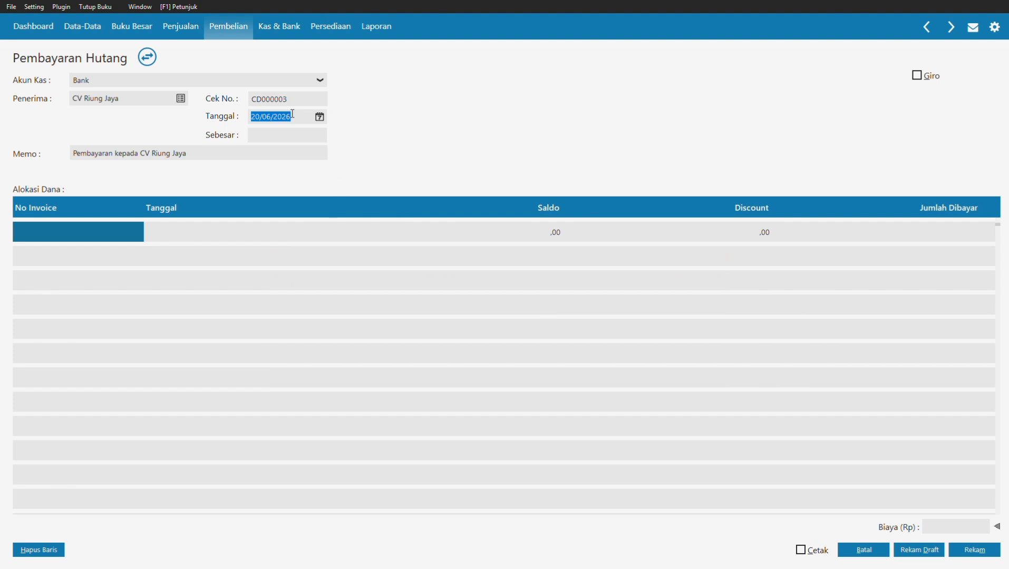
type("12/01/2021")
Step: Apply 1250000 to invoice INV-02, save the payment, and close the form
left_click(106, 240)
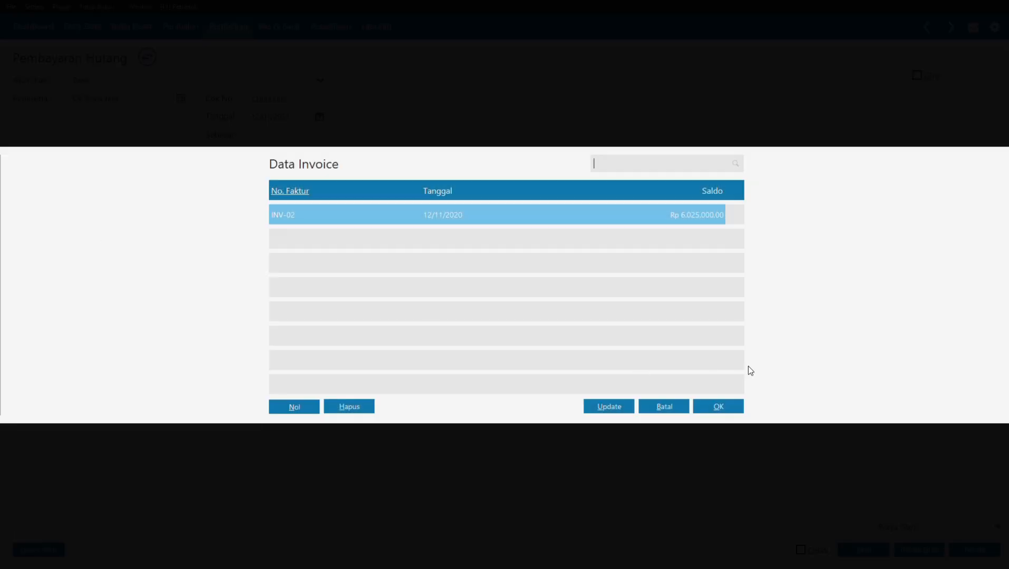
left_click(728, 407)
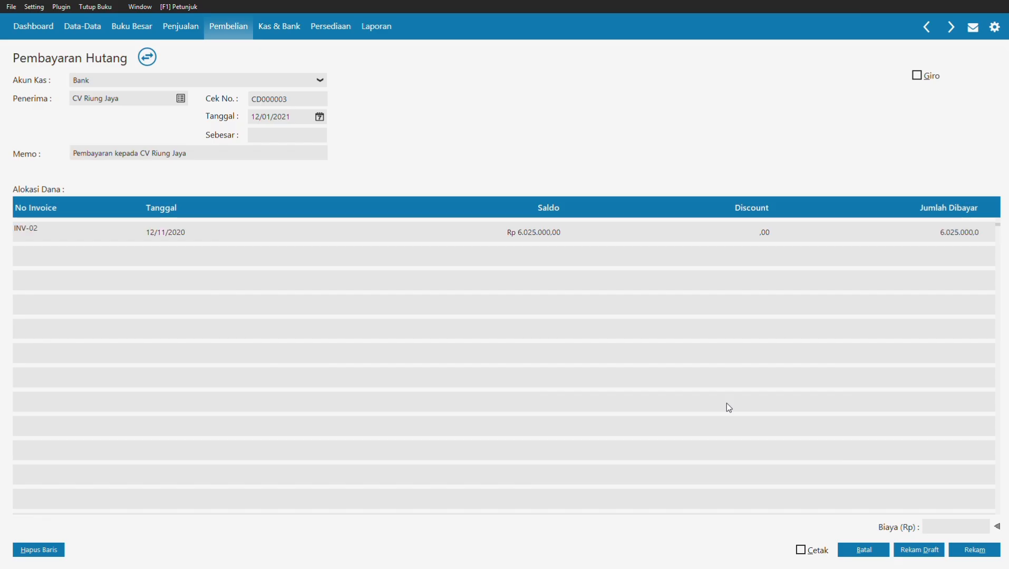
left_click(936, 228)
key("Delete")
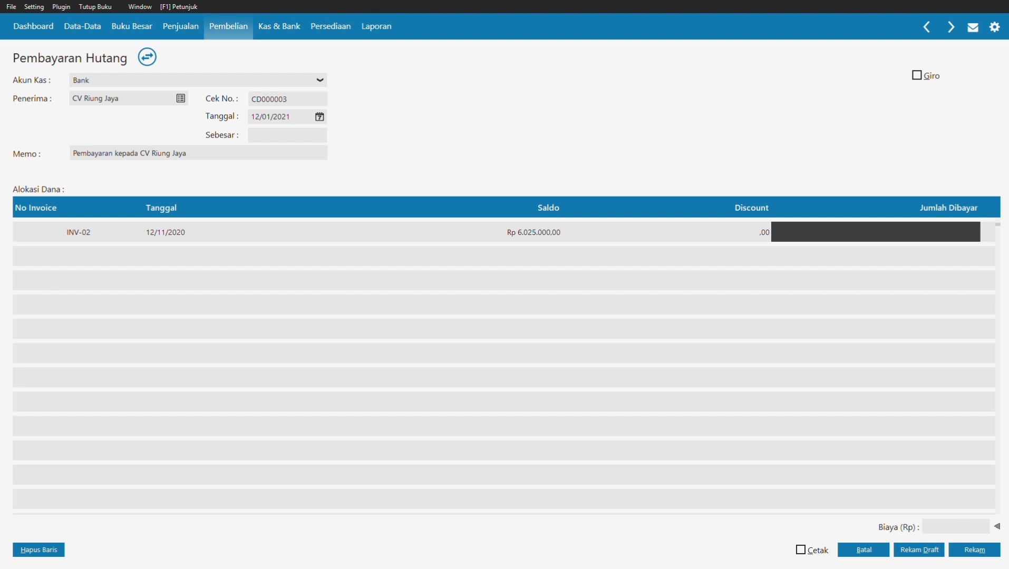
type("12500")
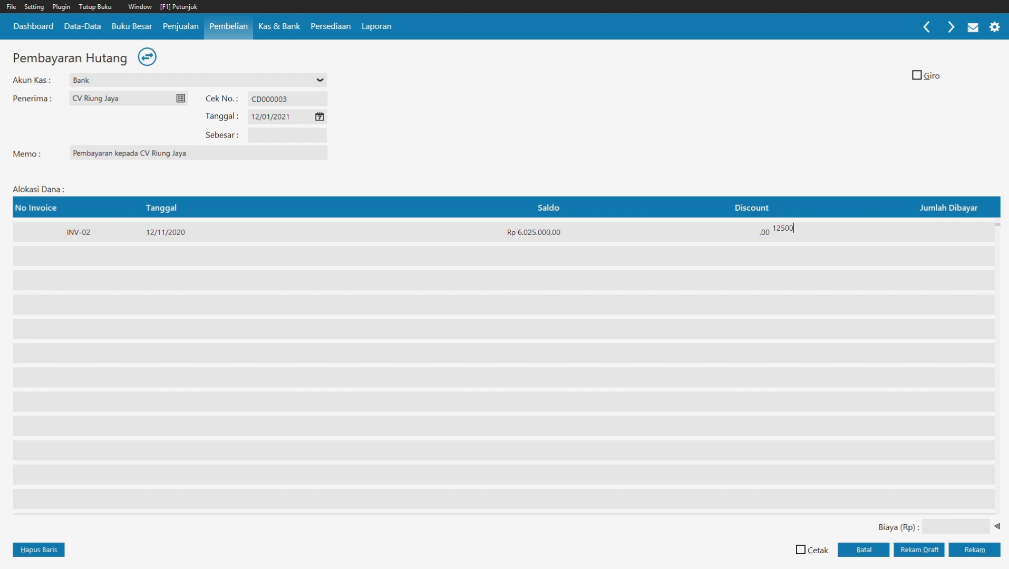
type("00")
left_click(302, 136)
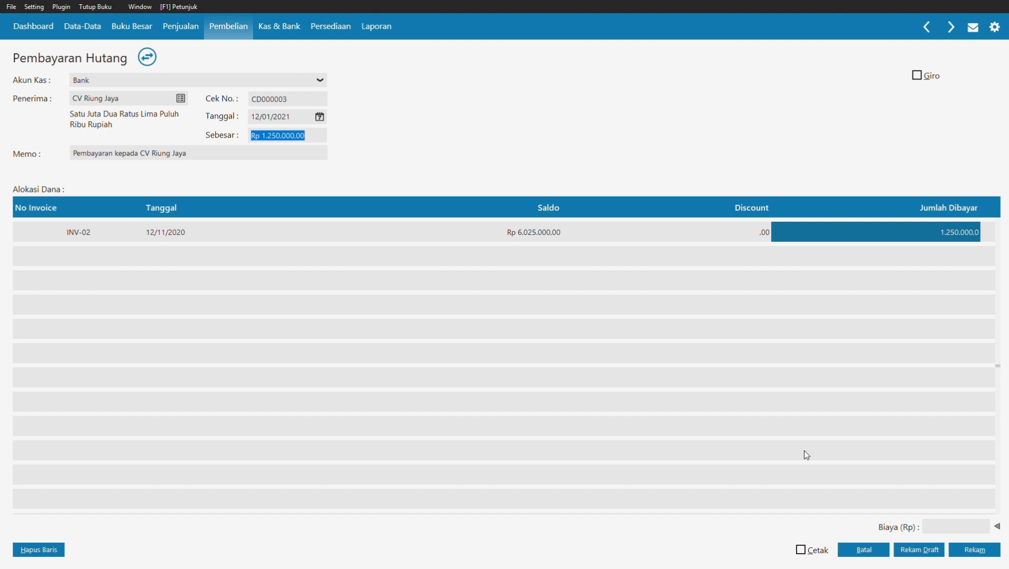
left_click(960, 552)
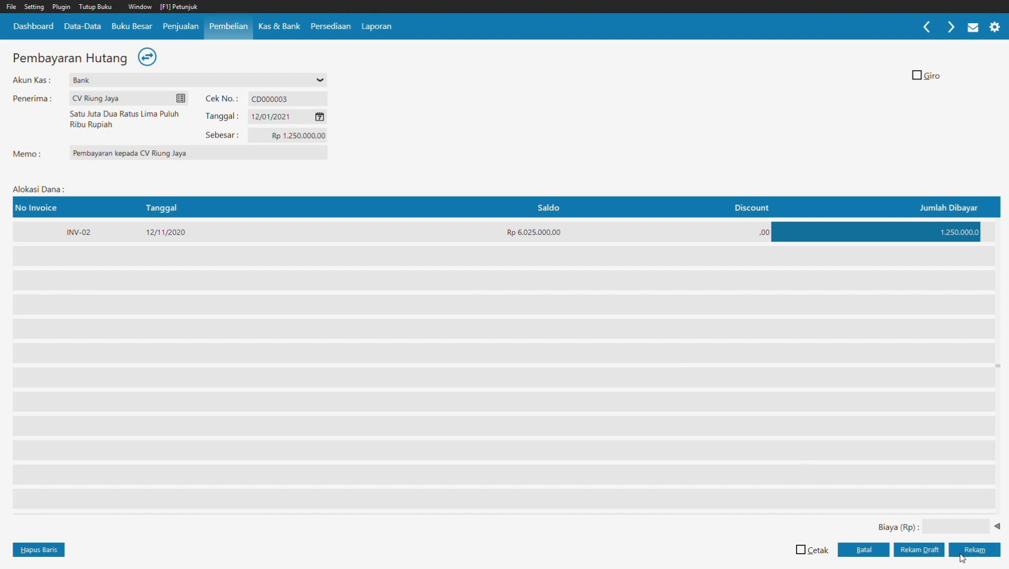
left_click(877, 548)
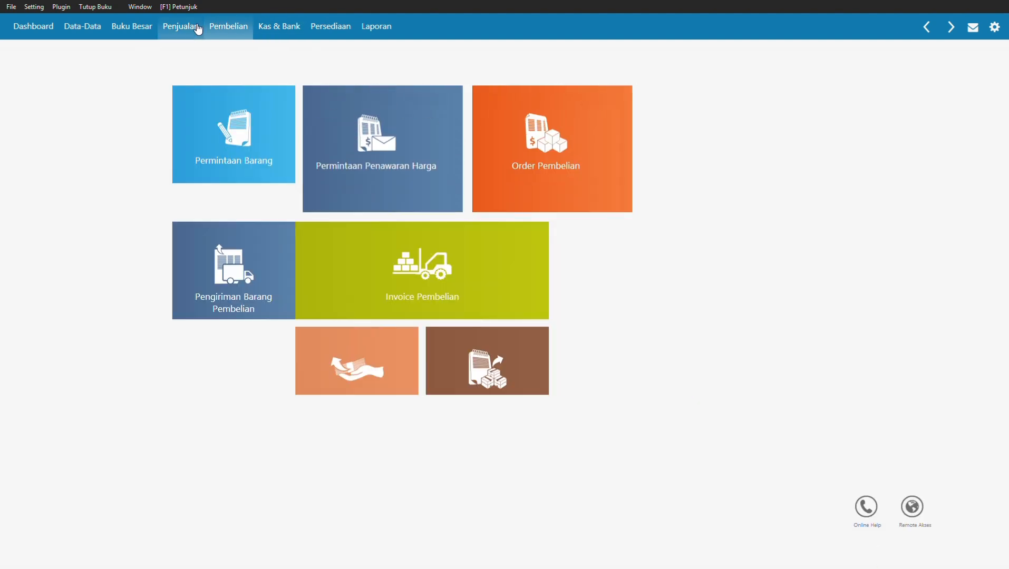
Step: Start a new sales invoice, then create and select the new customer UD Rahayu
left_click(198, 29)
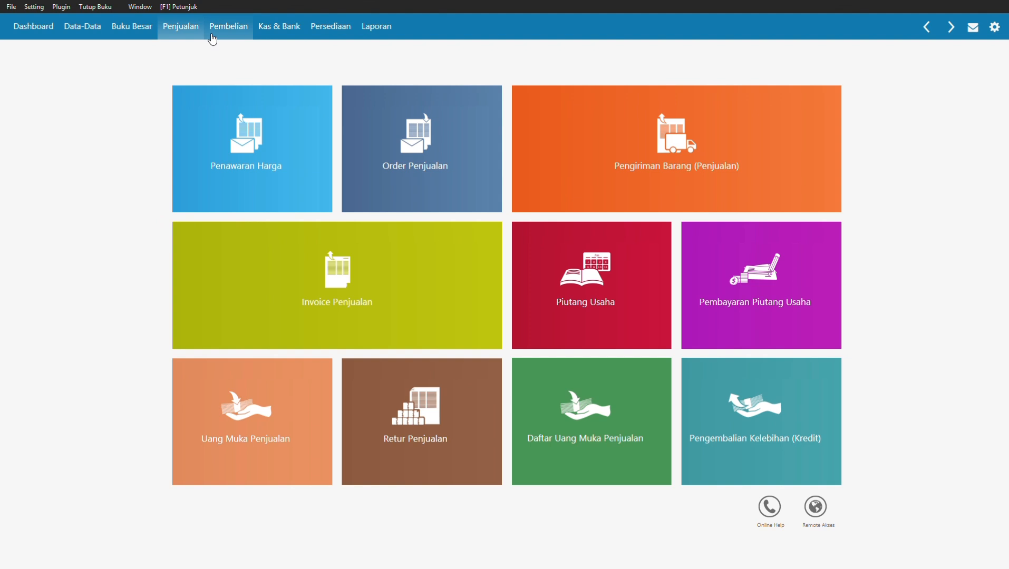
mouse_move(236, 315)
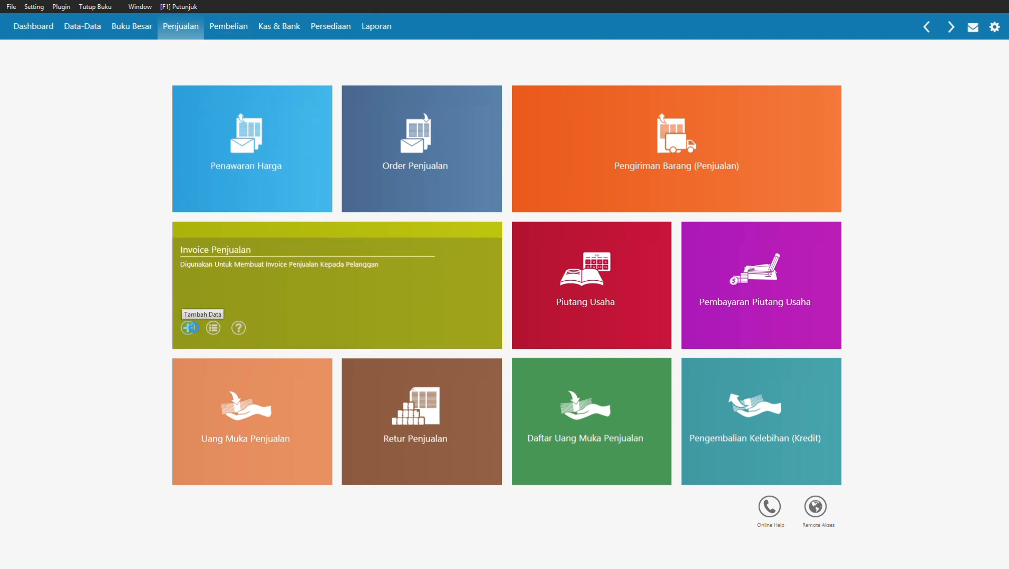
left_click(188, 328)
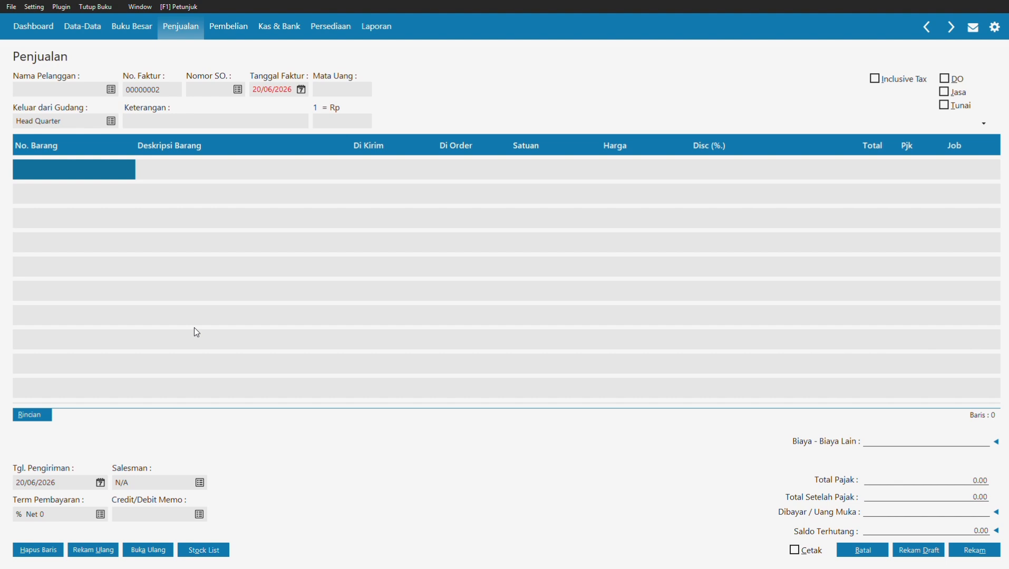
left_click(111, 89)
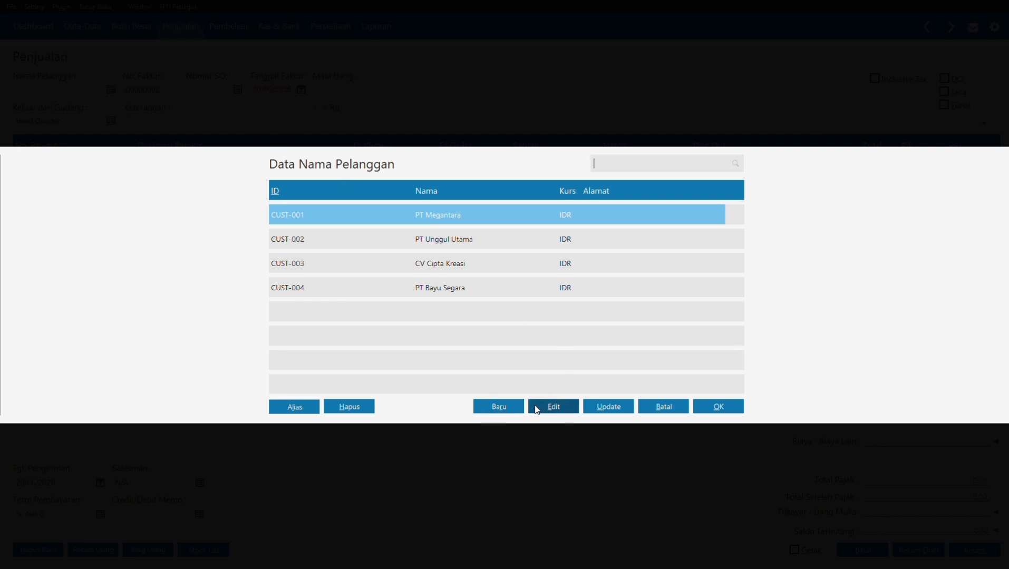
left_click(519, 409)
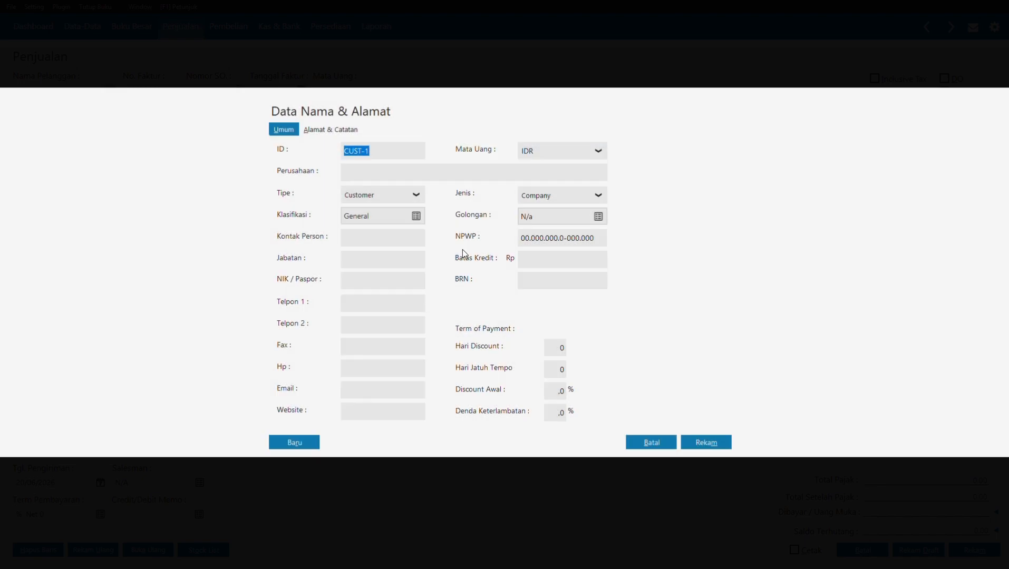
type("CUST-00")
type("UD Raha")
type("yu")
left_click(703, 443)
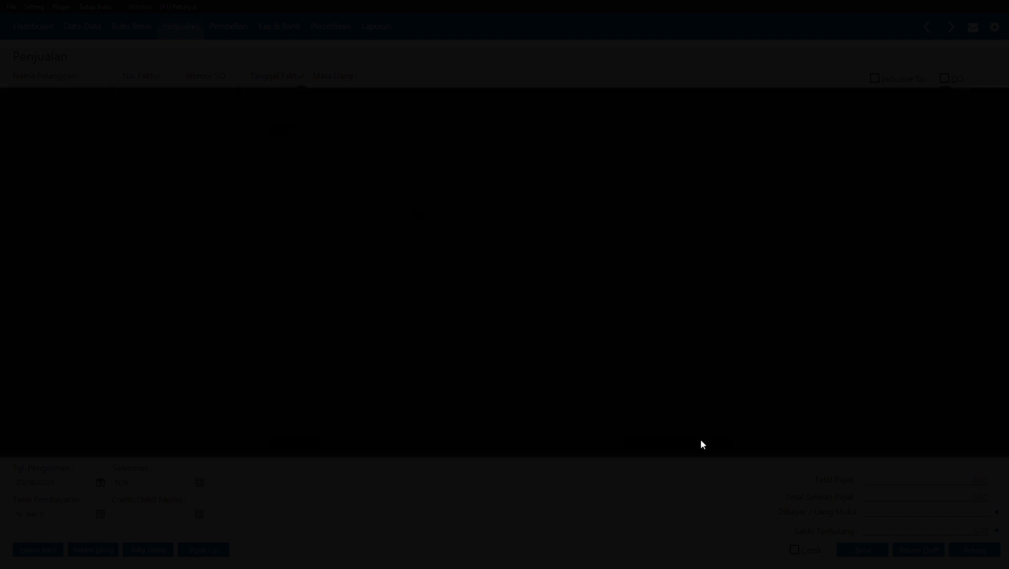
left_click(659, 343)
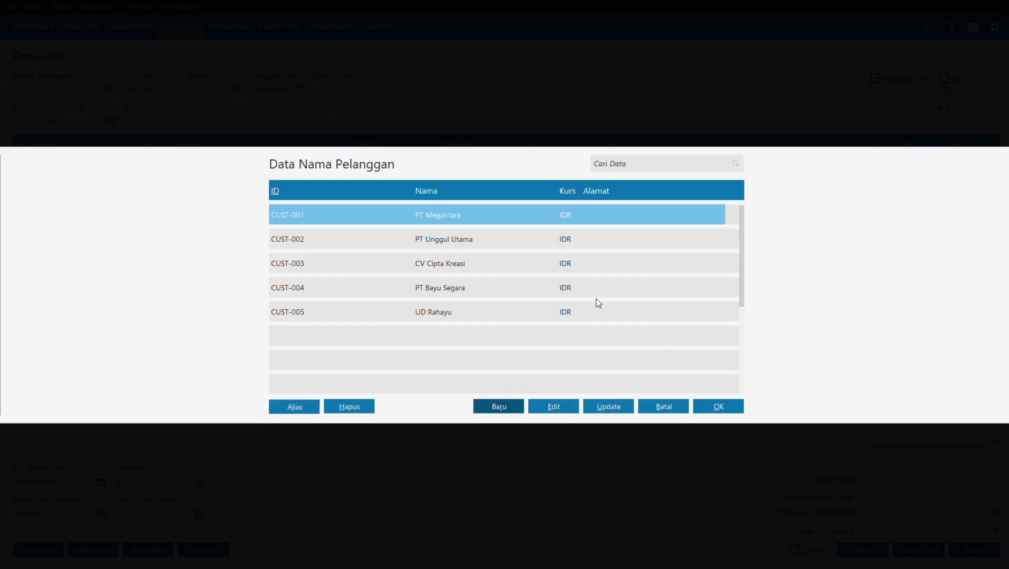
left_click(494, 318)
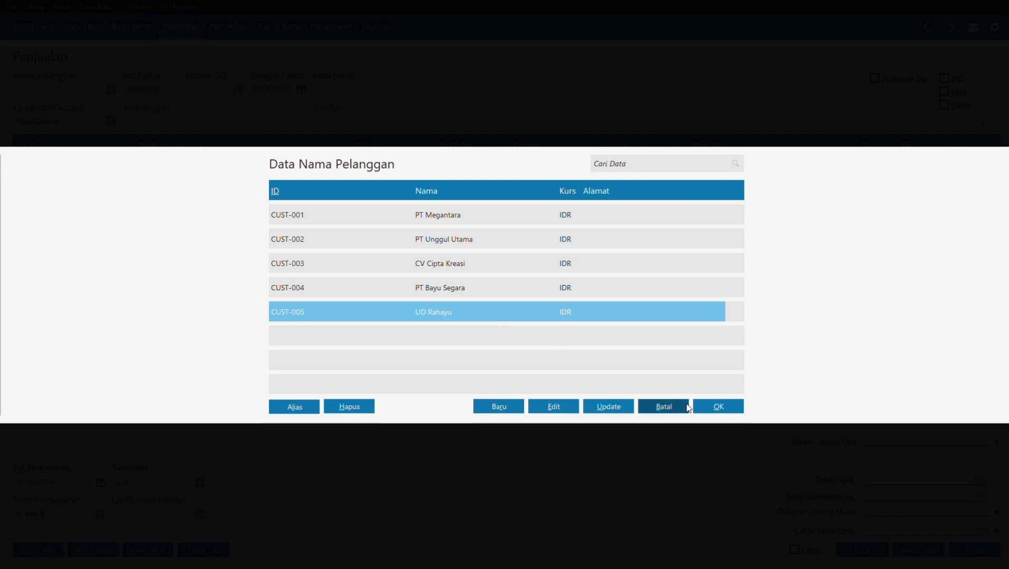
left_click(705, 403)
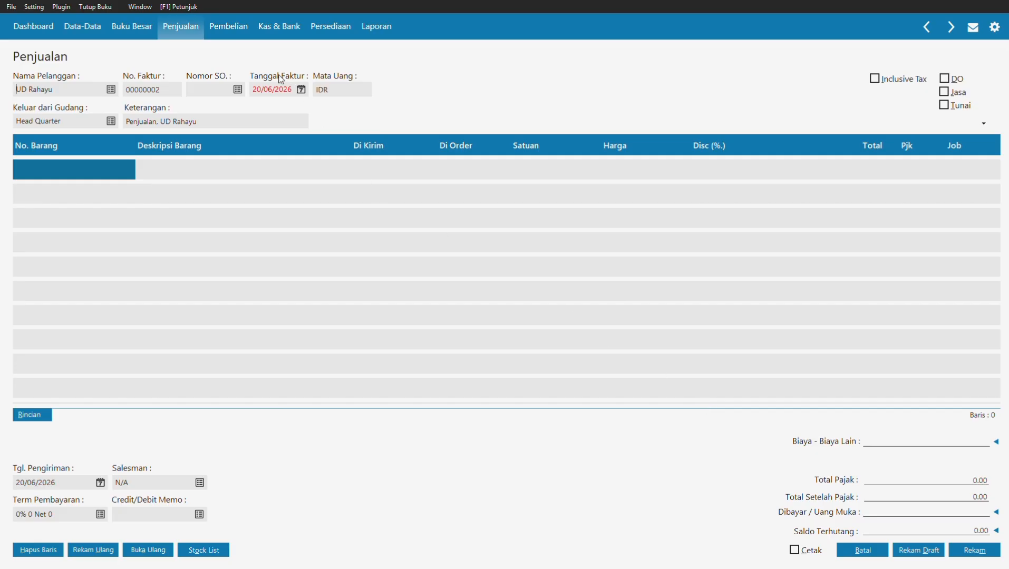
Step: Date the invoice 18/01/2021 and add 2 Kipas Angin (B01) on the first line
left_click(281, 90)
type("18/01/202")
double_click(98, 170)
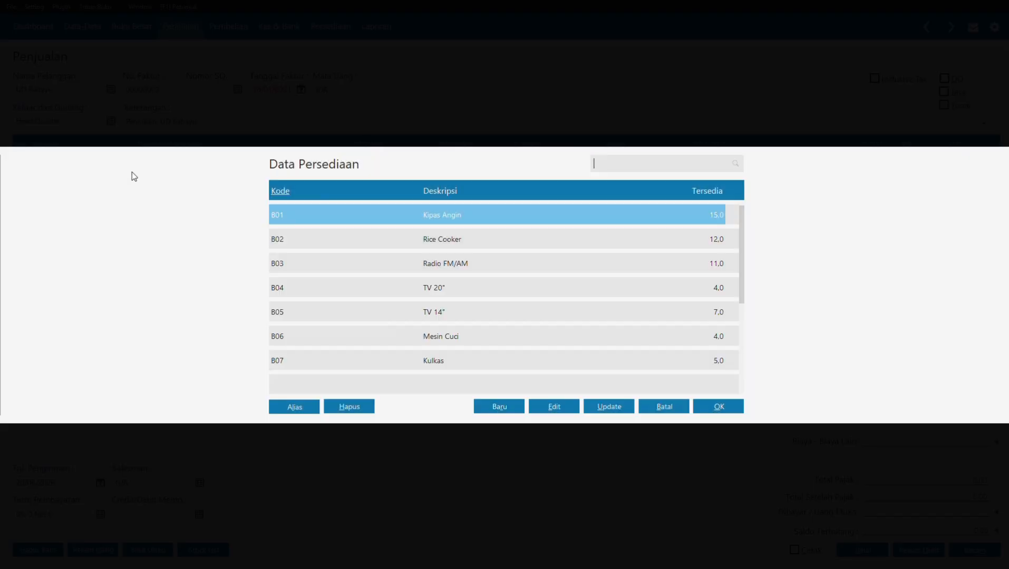
left_click(711, 407)
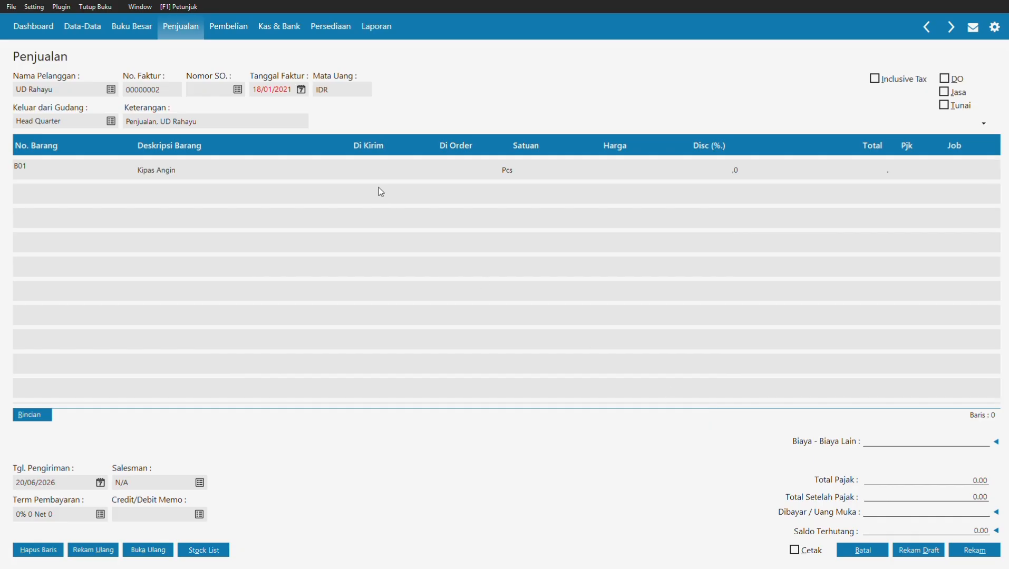
left_click(361, 173)
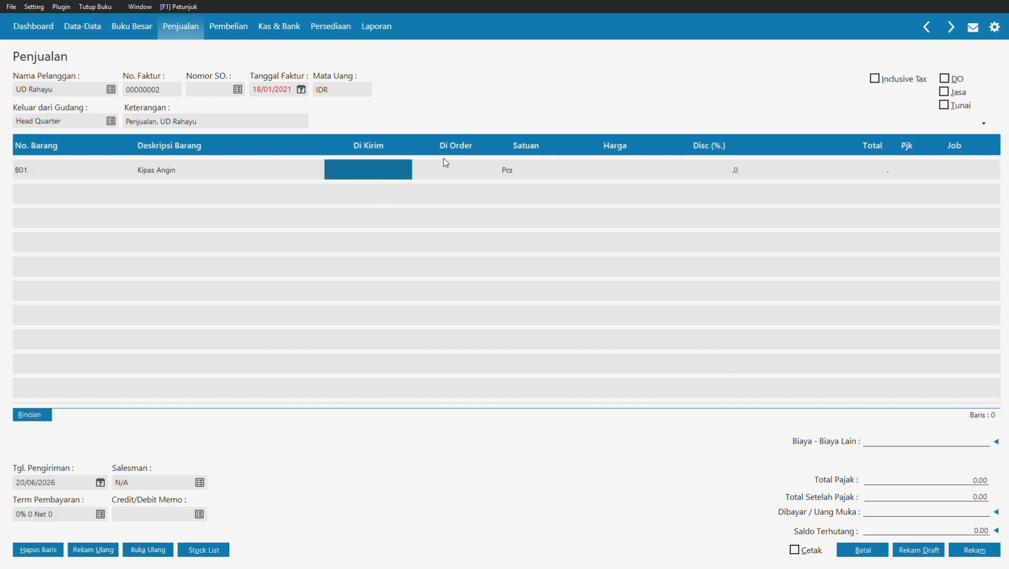
type("2")
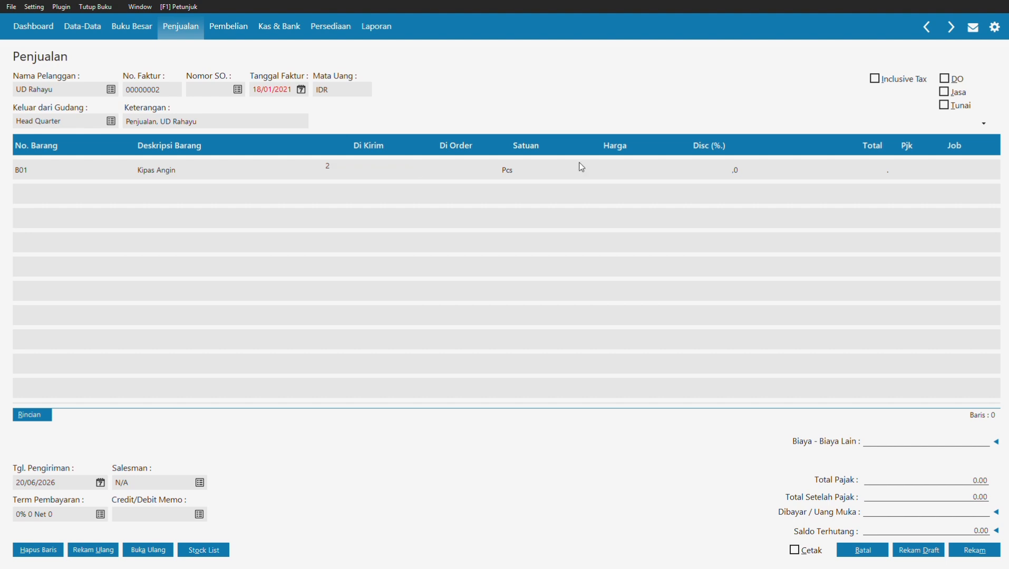
Step: Price the Kipas Angin line at 135000 and apply PPN tax to it
left_click(655, 165)
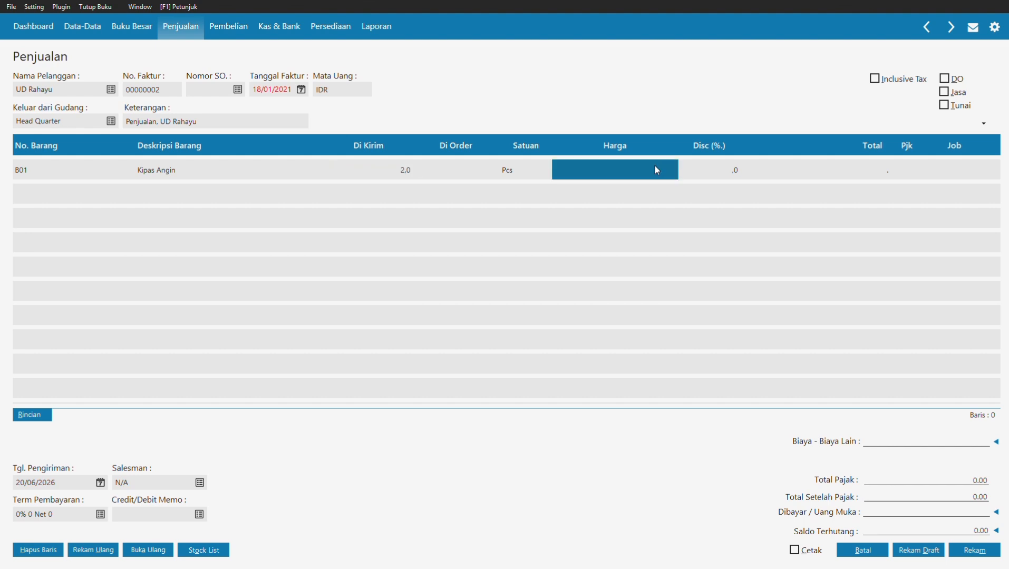
left_click(655, 169)
type("135")
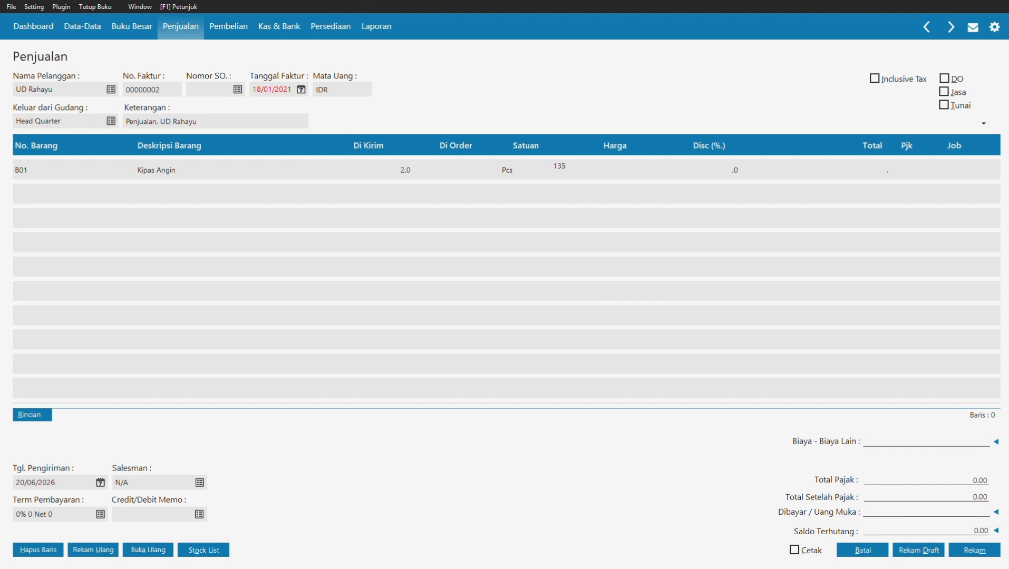
type("000")
left_click(897, 170)
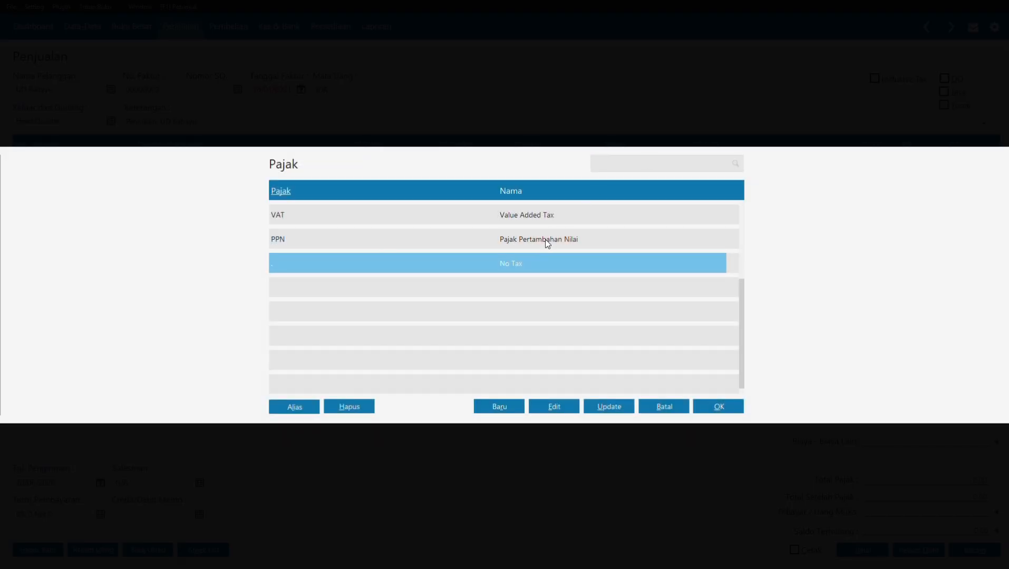
left_click(545, 241)
left_click(709, 409)
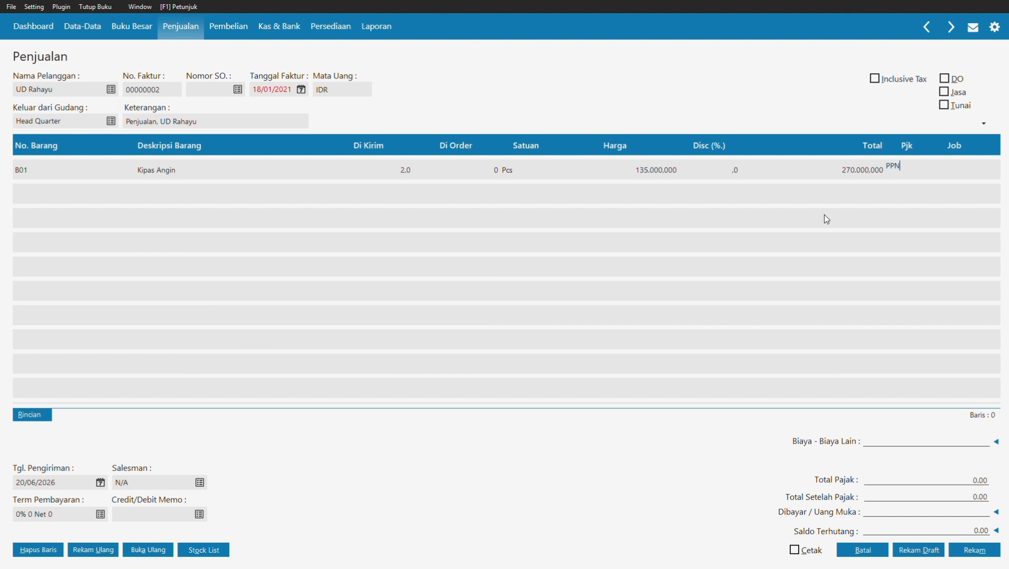
left_click(720, 167)
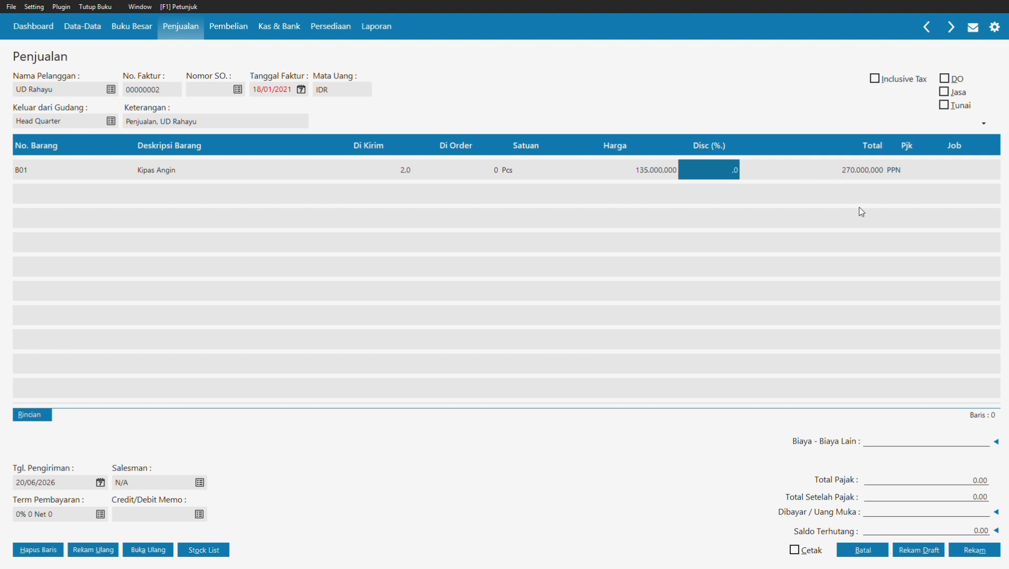
left_click(902, 175)
key("Return")
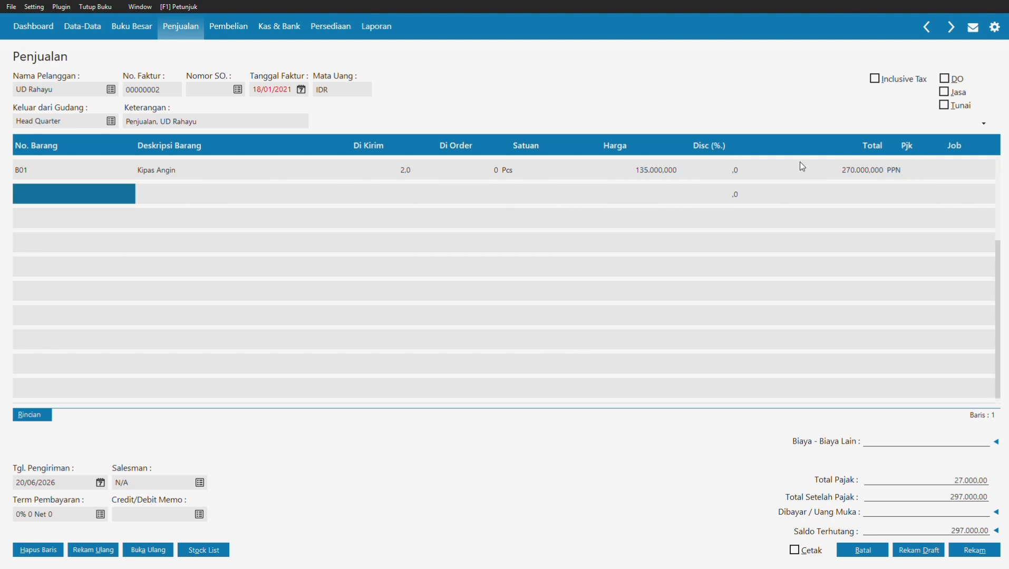
Step: Add 4 Radio FM/AM (B03) at 75.250,000 each as the second line
double_click(88, 191)
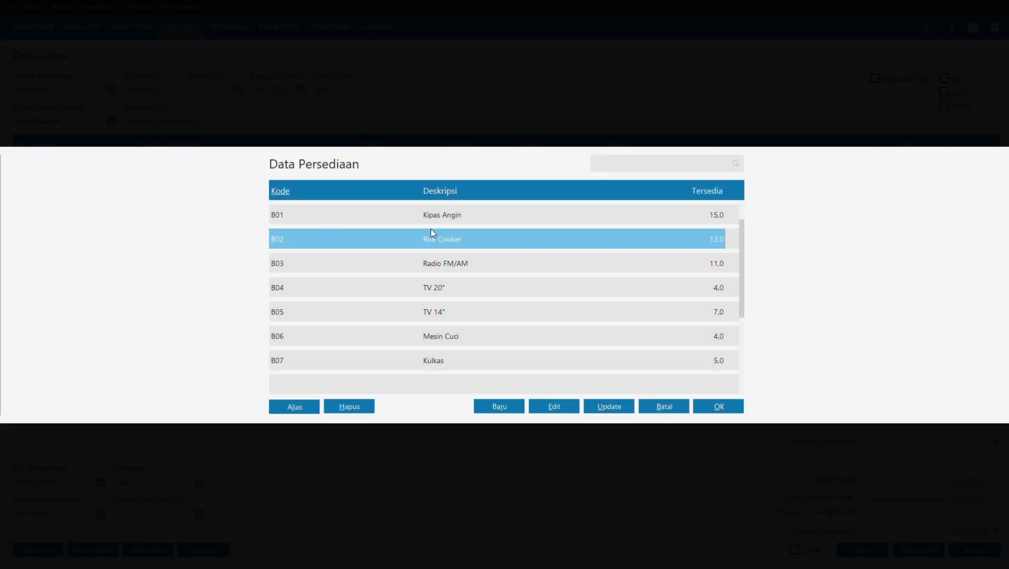
left_click(506, 262)
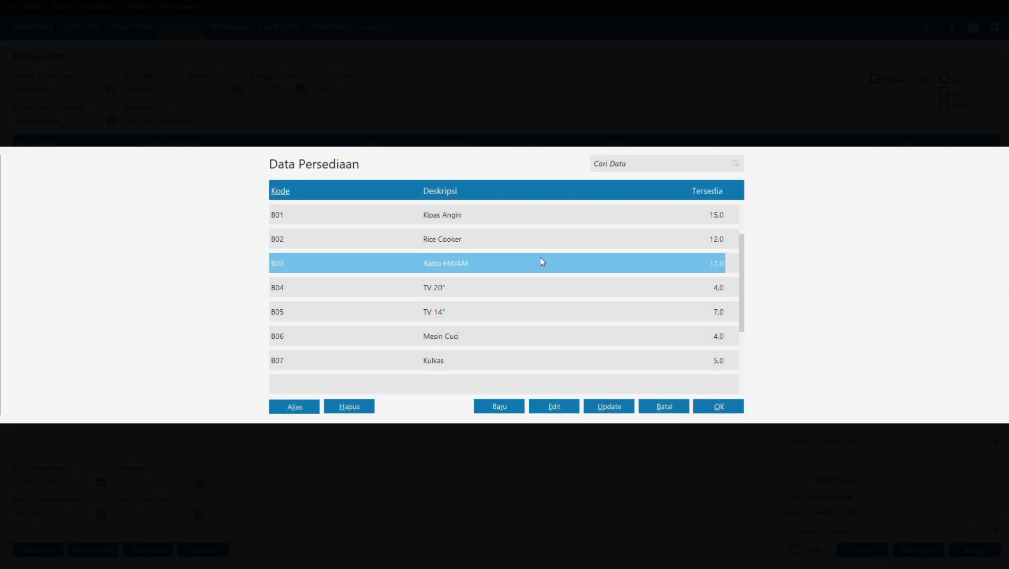
left_click(736, 411)
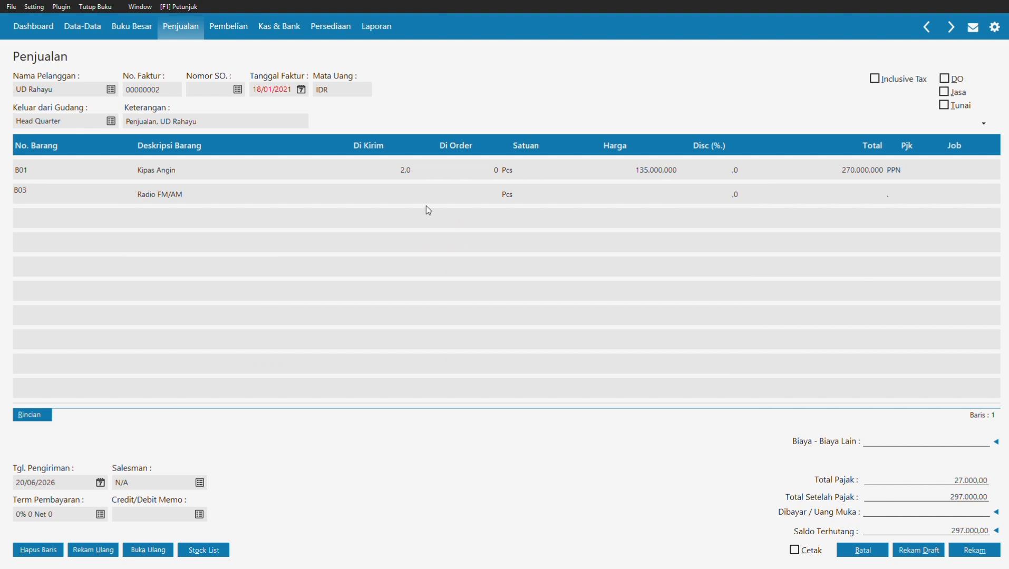
left_click(400, 204)
left_click(401, 200)
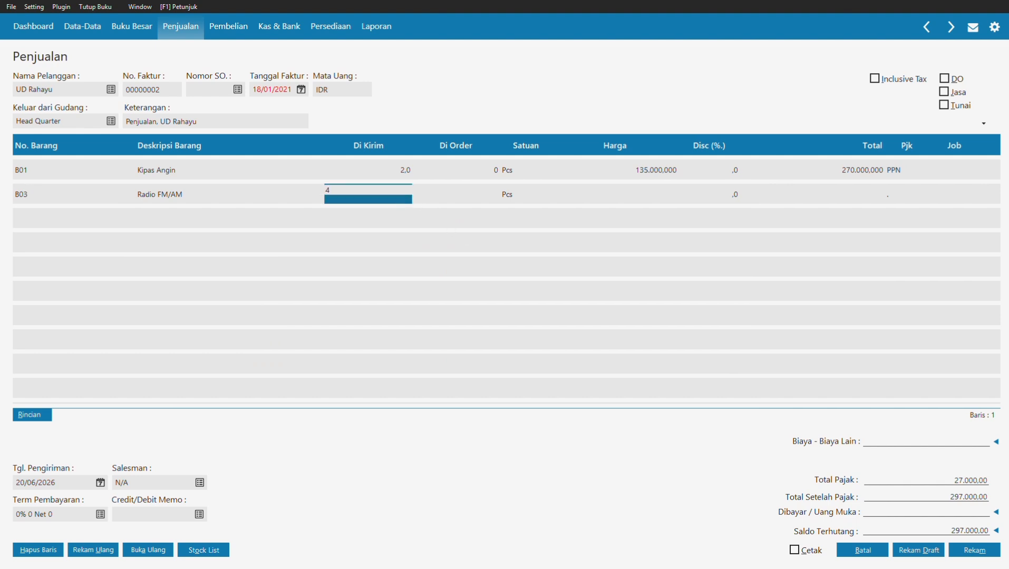
type("4")
left_click(630, 201)
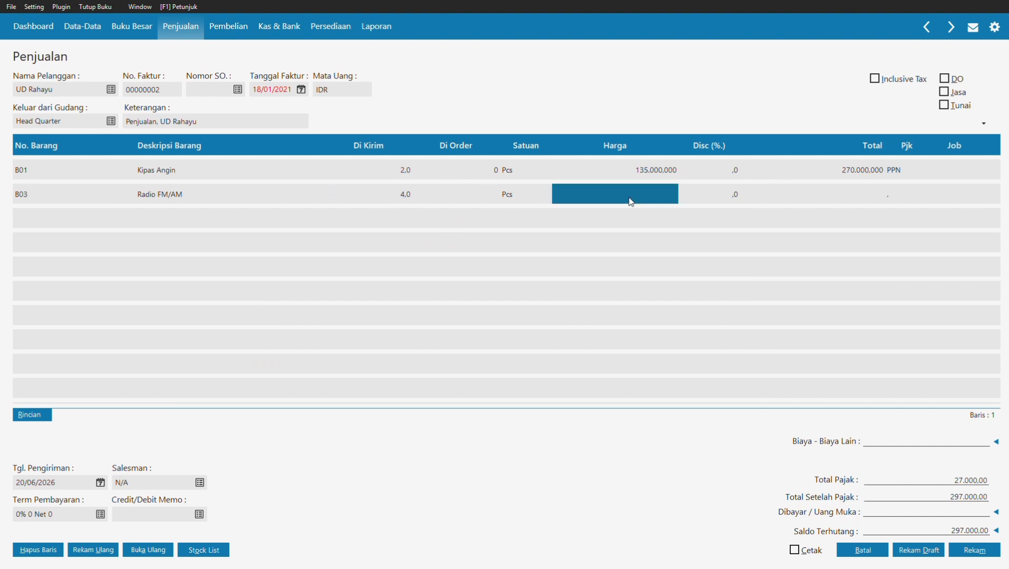
left_click(630, 201)
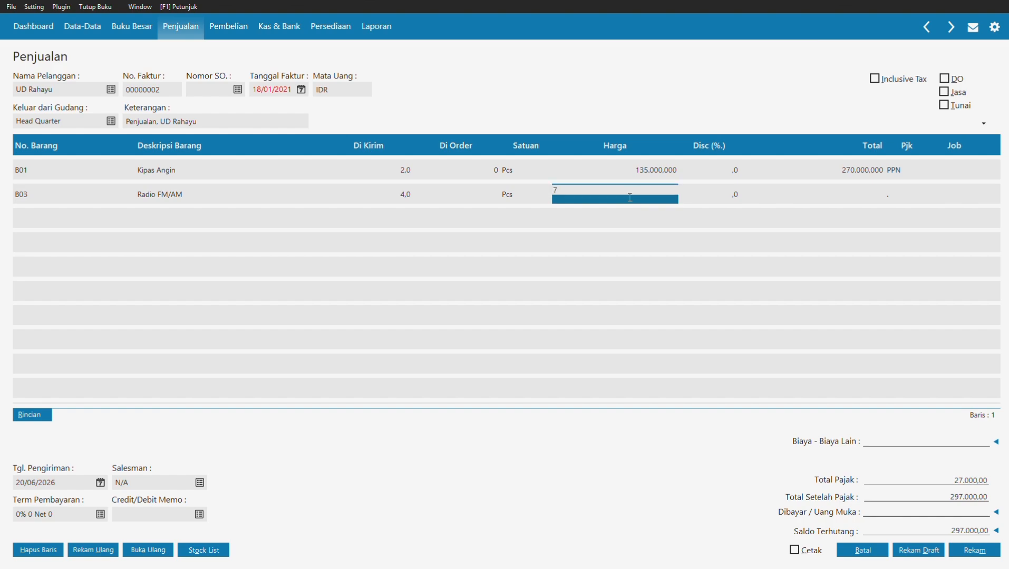
key("Return")
Step: Apply PPN tax to the Radio FM/AM line
left_click(909, 196)
double_click(909, 197)
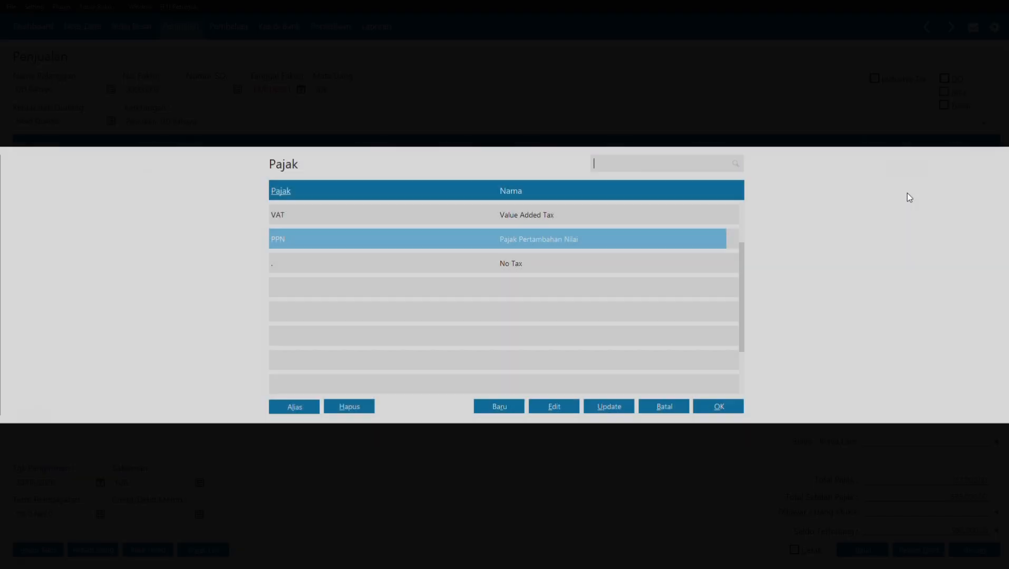
left_click(710, 412)
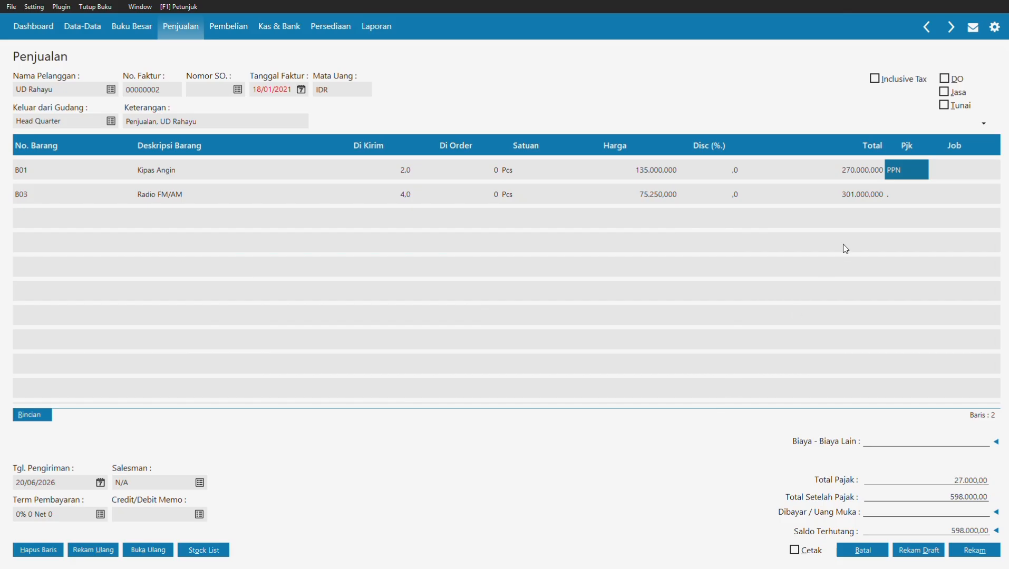
key("Down")
double_click(915, 198)
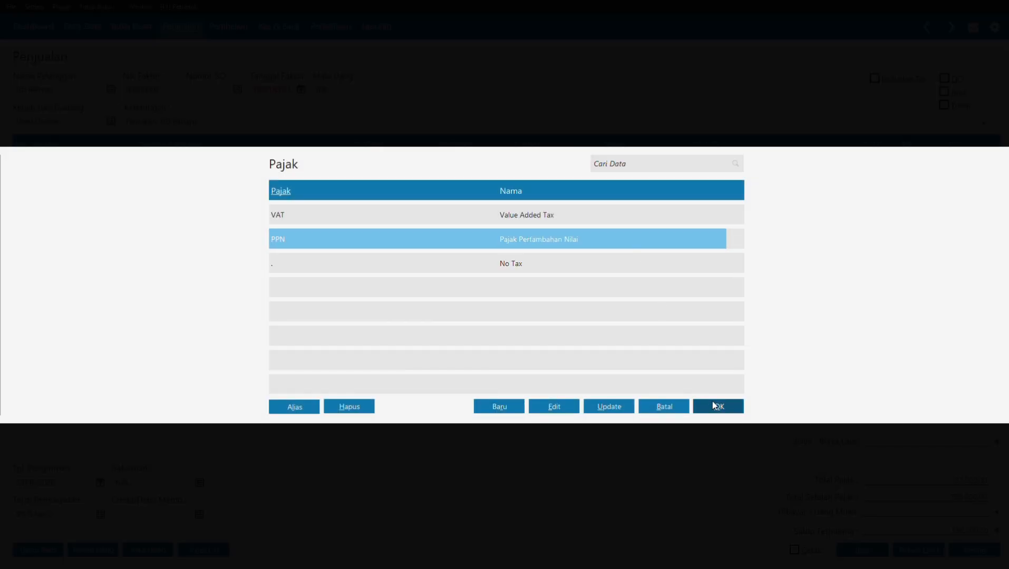
left_click(711, 403)
key("Tab")
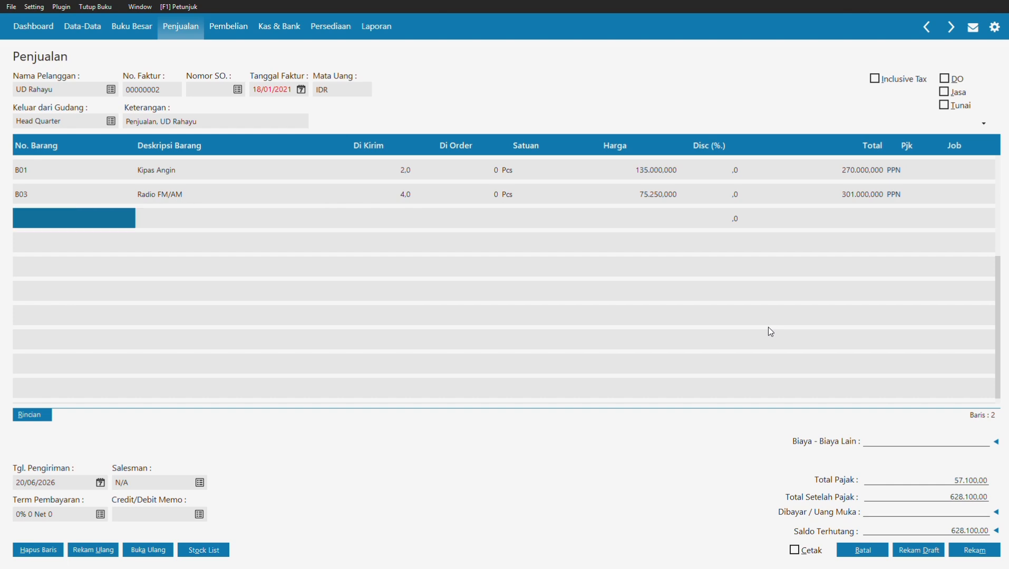
Step: Add 1 Mesin Cuci (B06) at 618.250 as the third invoice line
left_click(74, 223)
key("Return")
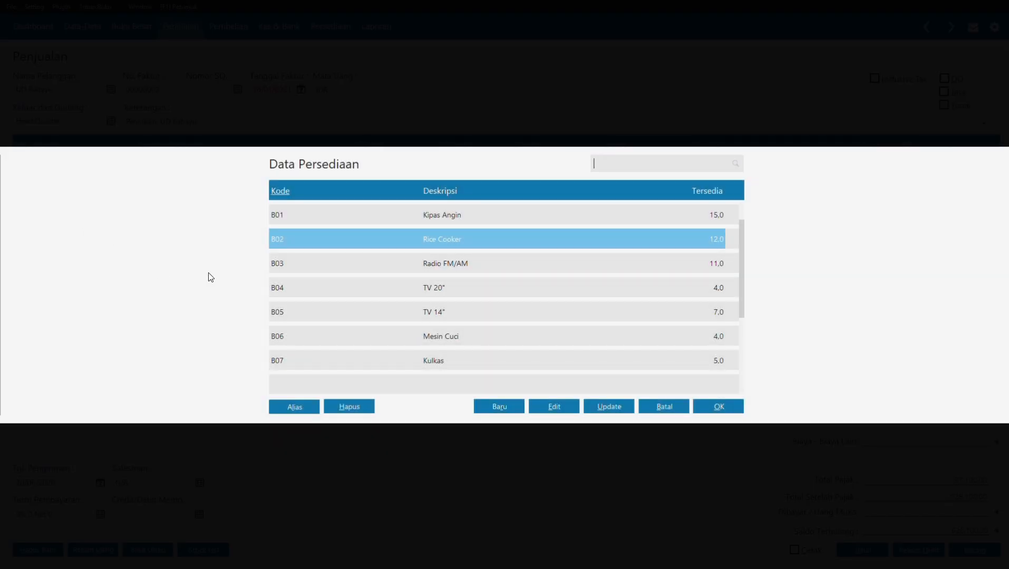
left_click(464, 336)
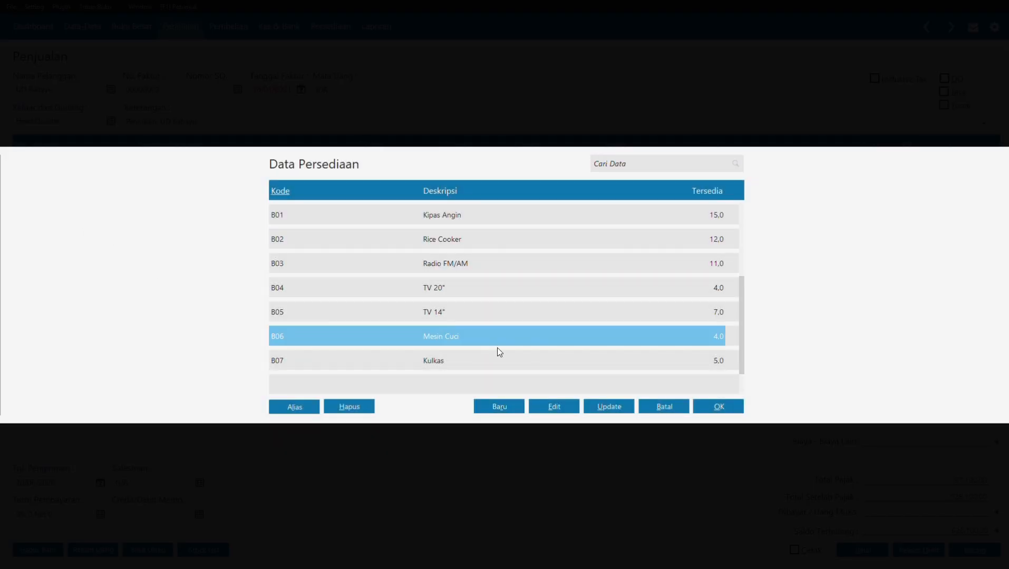
left_click(705, 407)
left_click(383, 217)
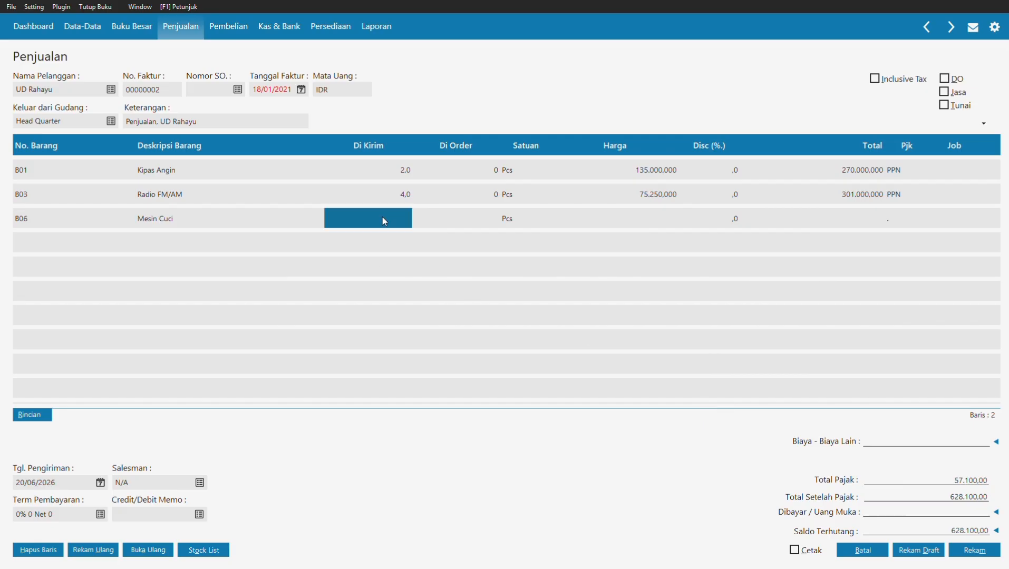
type("1")
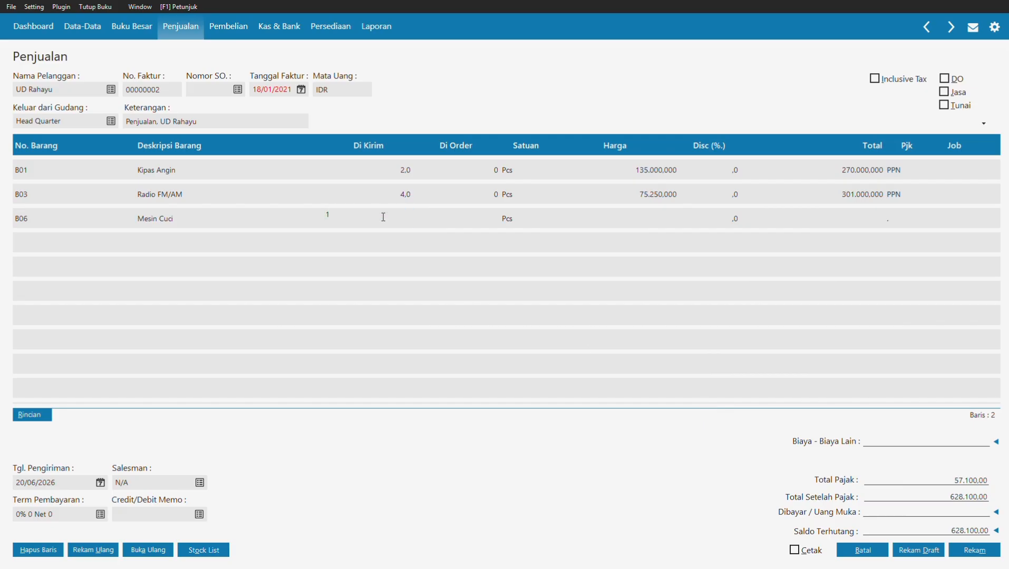
left_click(648, 213)
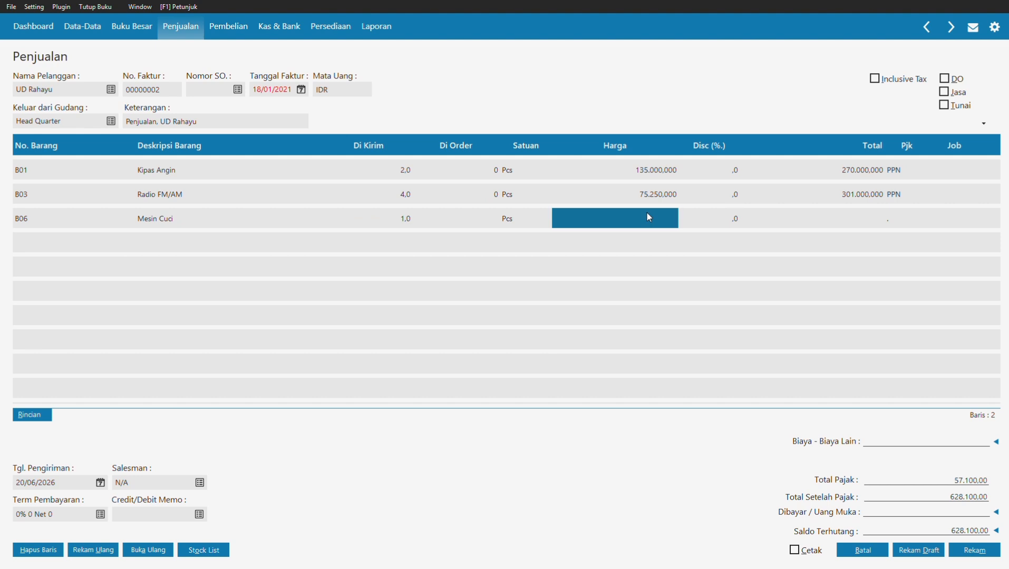
left_click(649, 216)
type("61")
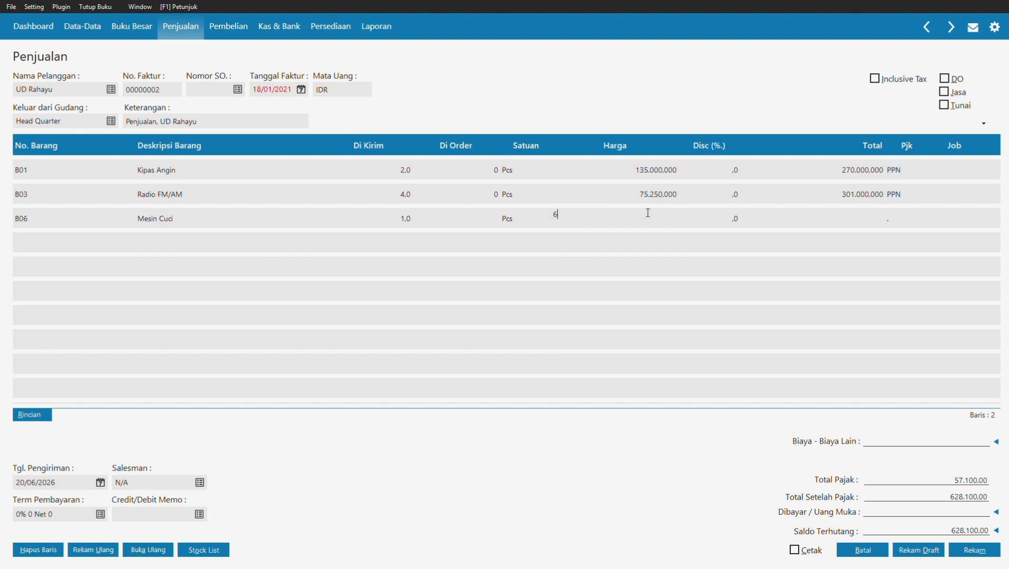
type("8.2")
type("50")
left_click(902, 224)
Step: Set the Mesin Cuci line's tax to PPN
left_click(901, 222)
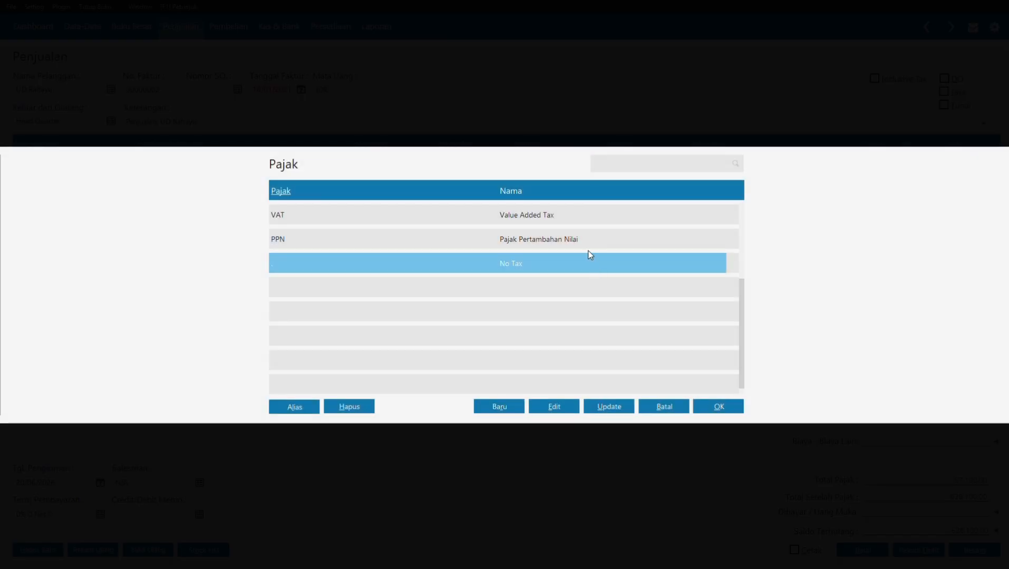
left_click(589, 248)
left_click(717, 407)
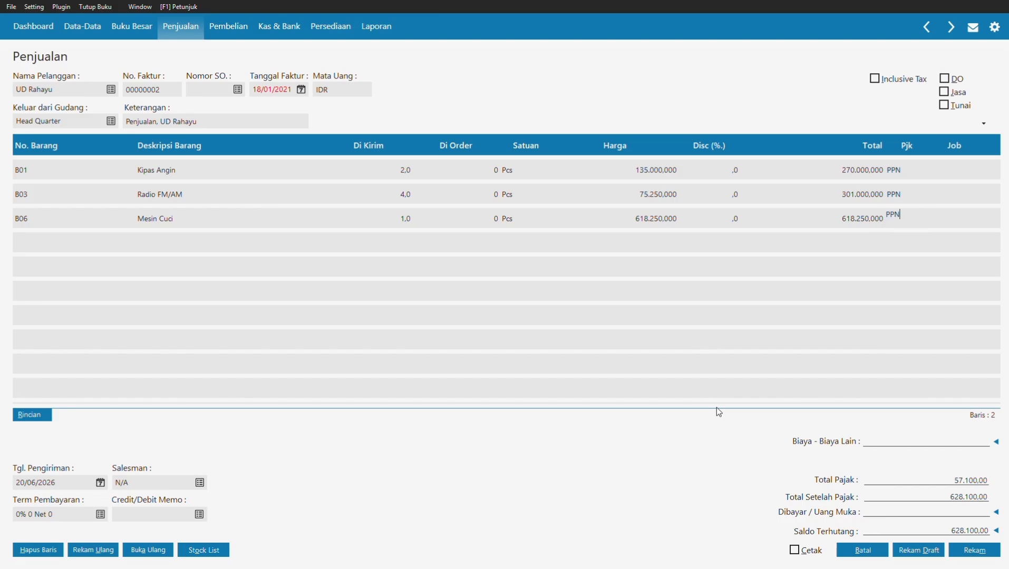
key("Return")
key("Left")
key("Left")
key("Left")
key("Left")
key("Left")
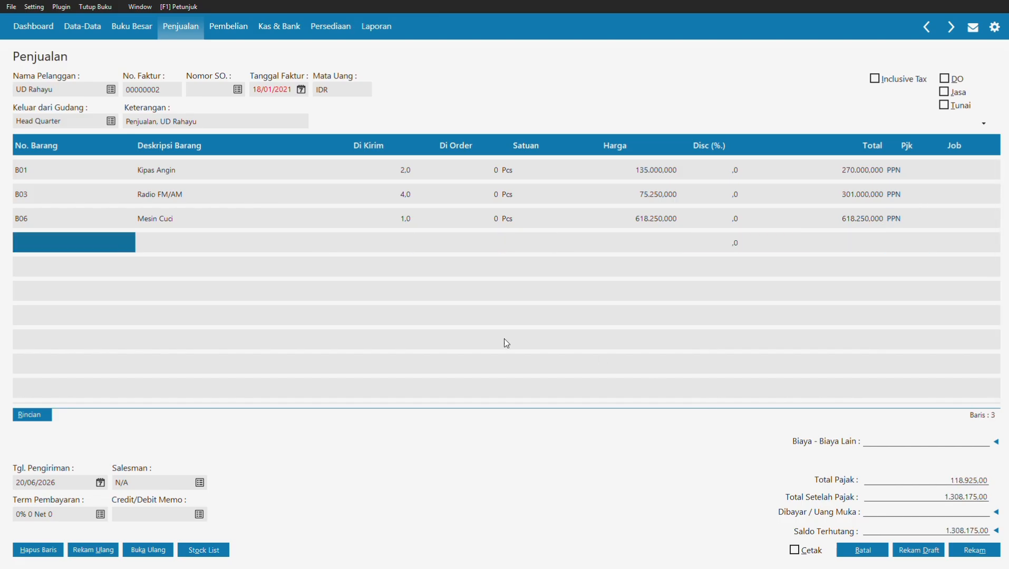
Step: Add 3 TV 14" (B05) at 495000 each as the fourth line
left_click(107, 246)
double_click(107, 246)
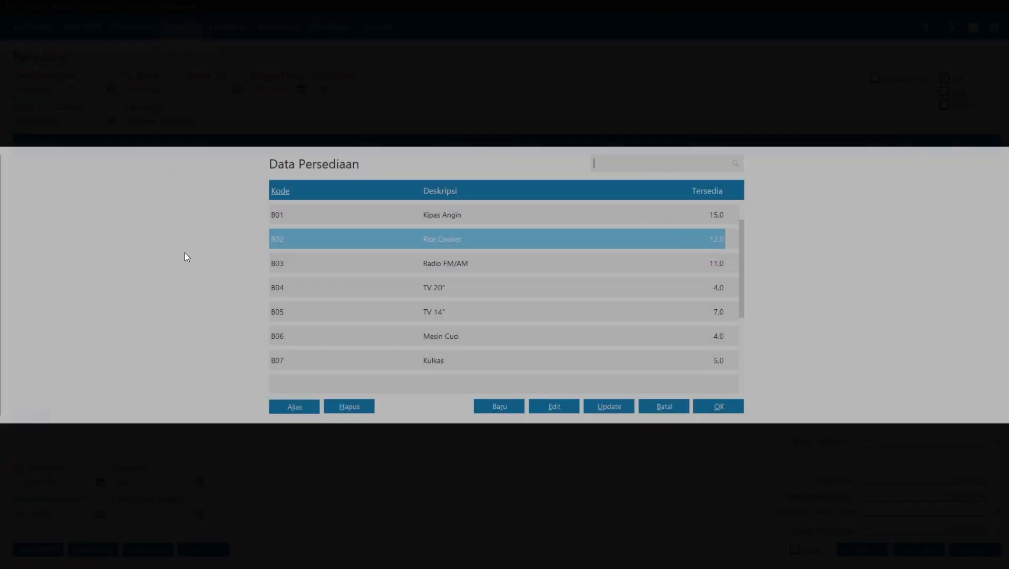
left_click(474, 311)
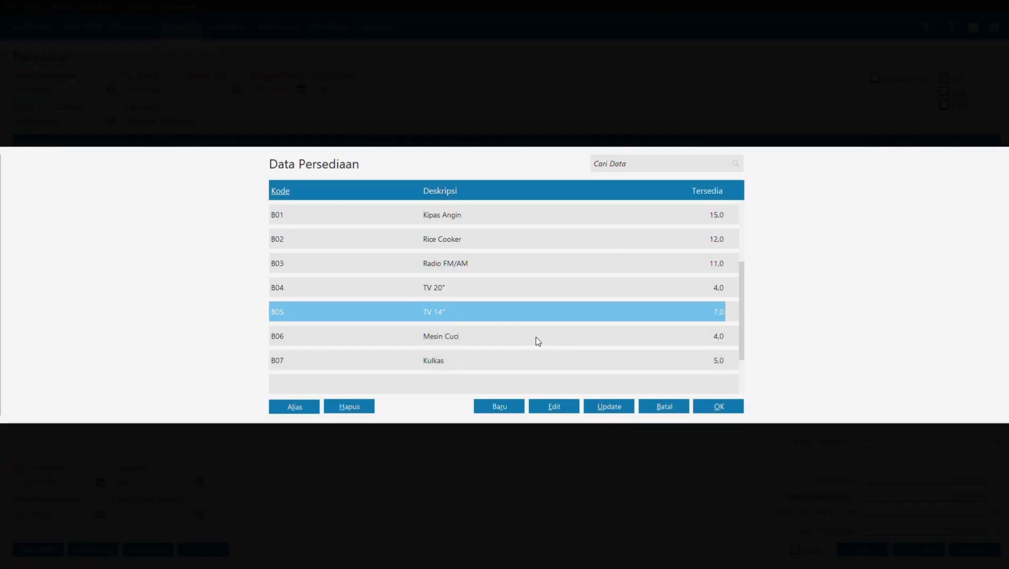
left_click(717, 407)
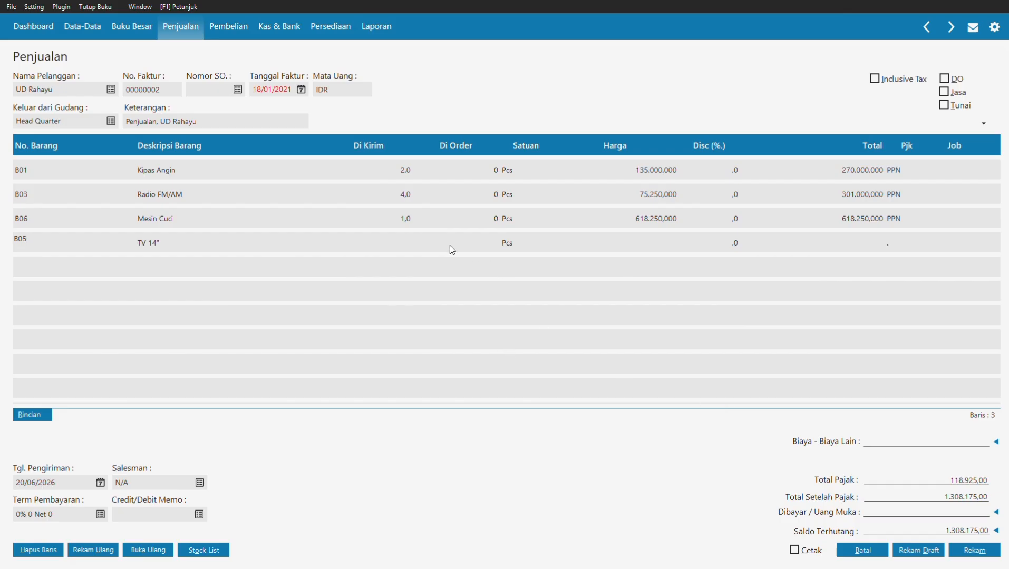
left_click(416, 241)
left_click(385, 238)
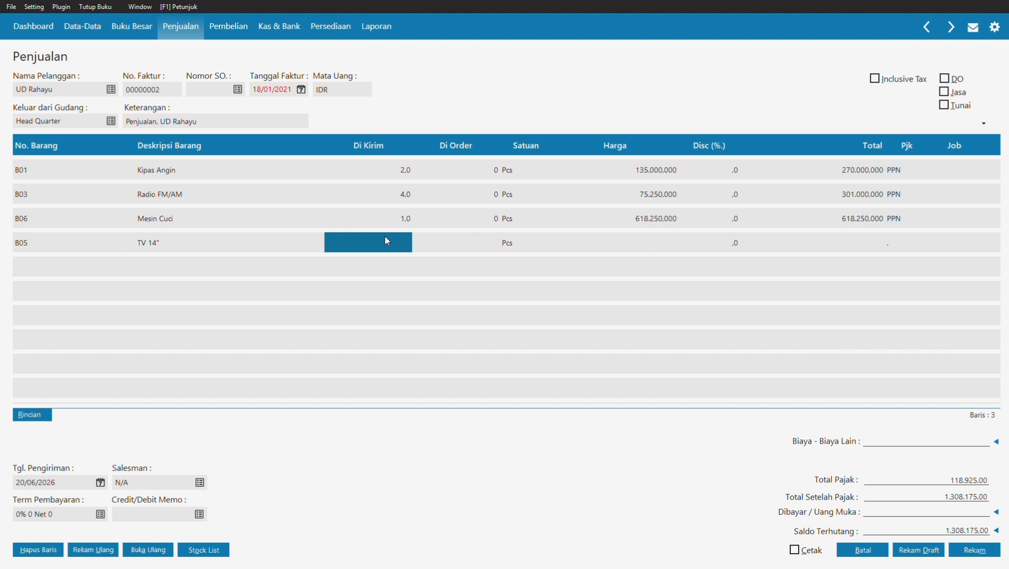
type("3")
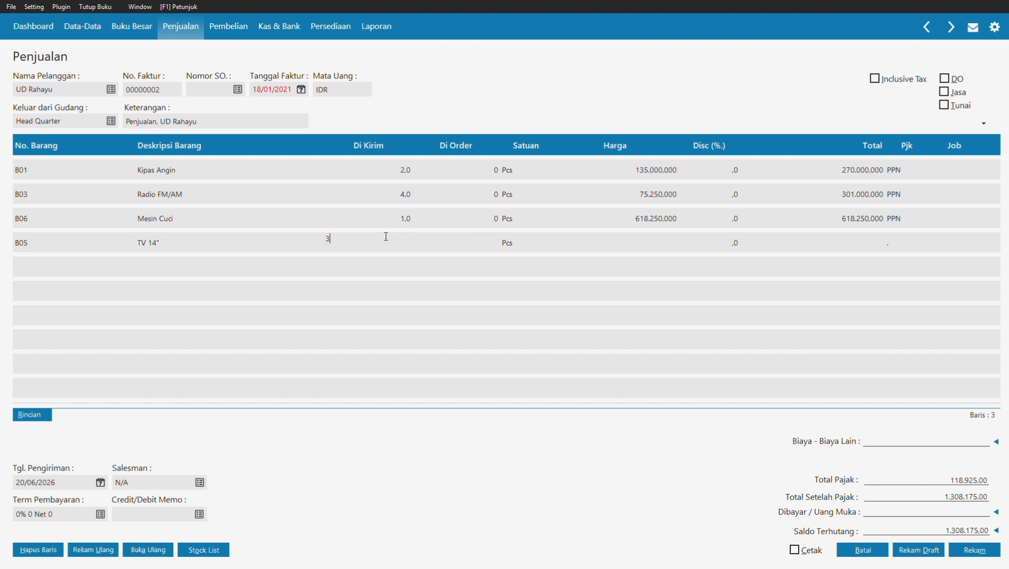
left_click(634, 247)
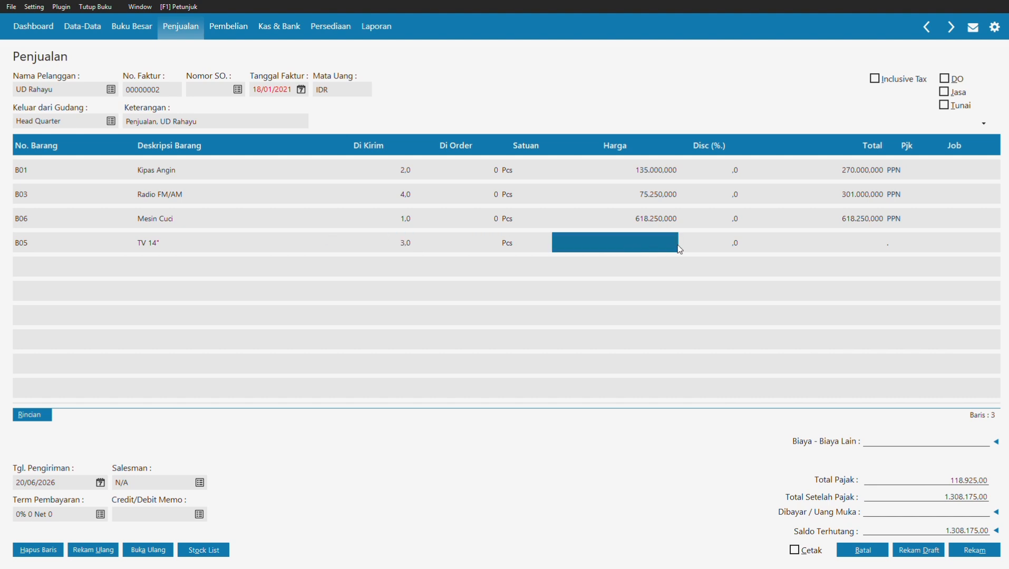
type("49")
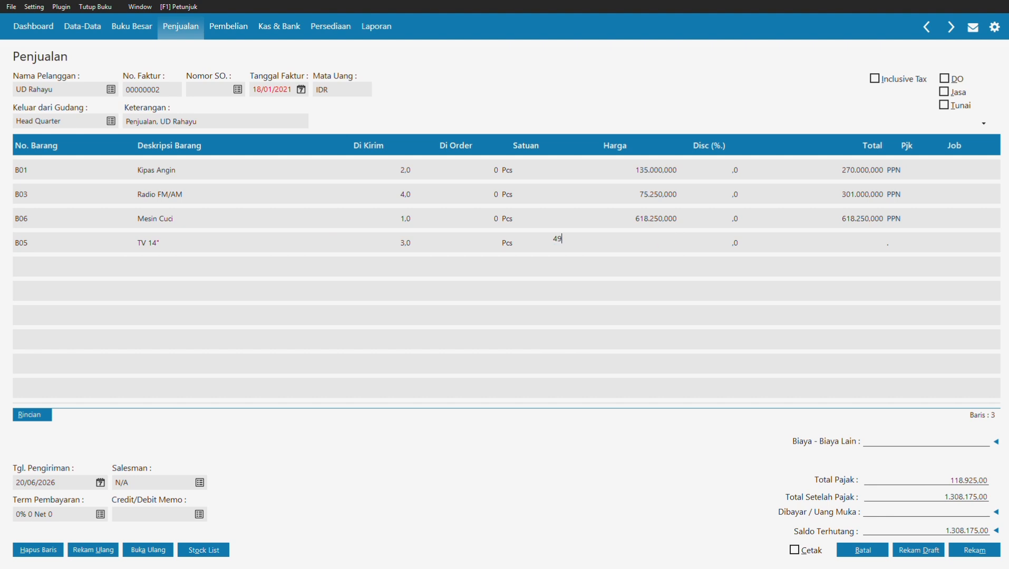
type("5000")
key("Return")
Step: Set the TV 14" line's tax to PPN
left_click(916, 247)
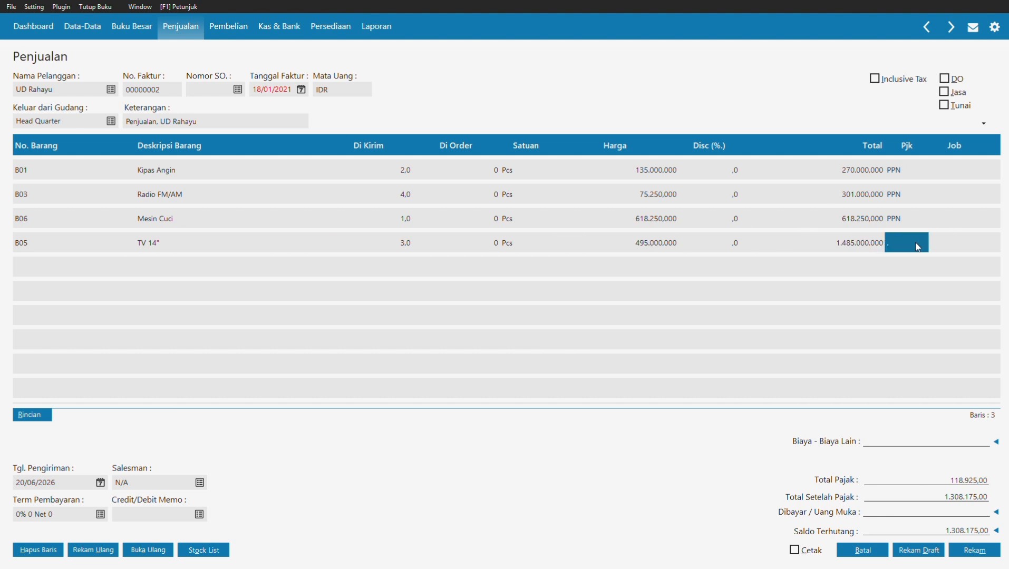
left_click(900, 244)
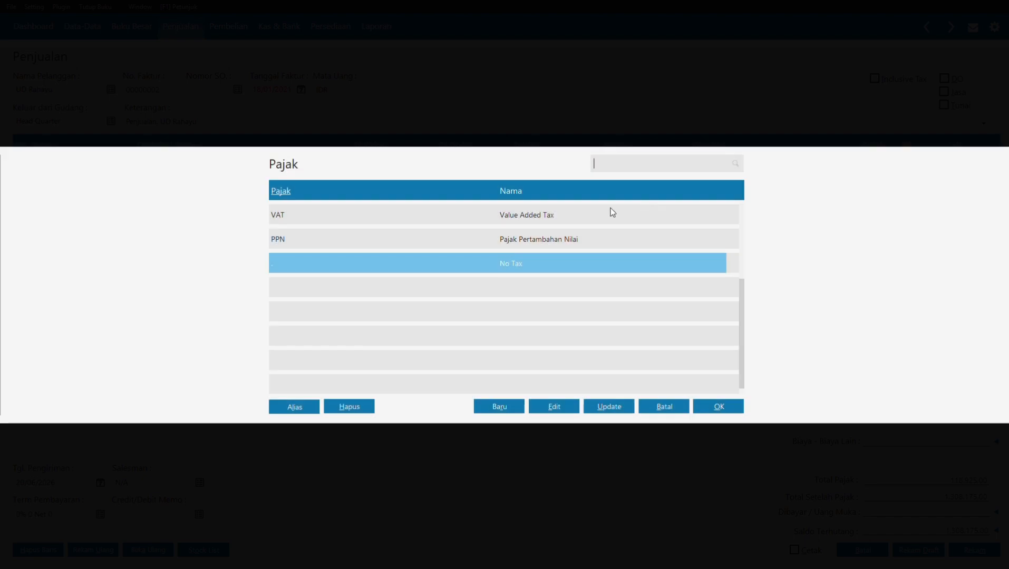
left_click(558, 241)
left_click(718, 405)
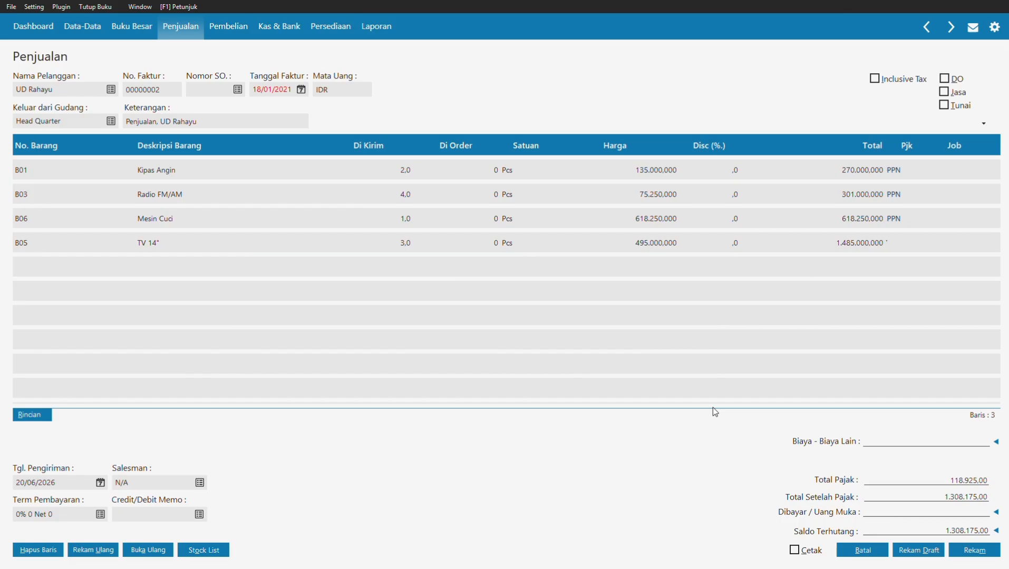
Step: Save the UD Rahayu invoice totalling 2.941.675,00 and close the sales form
left_click(954, 194)
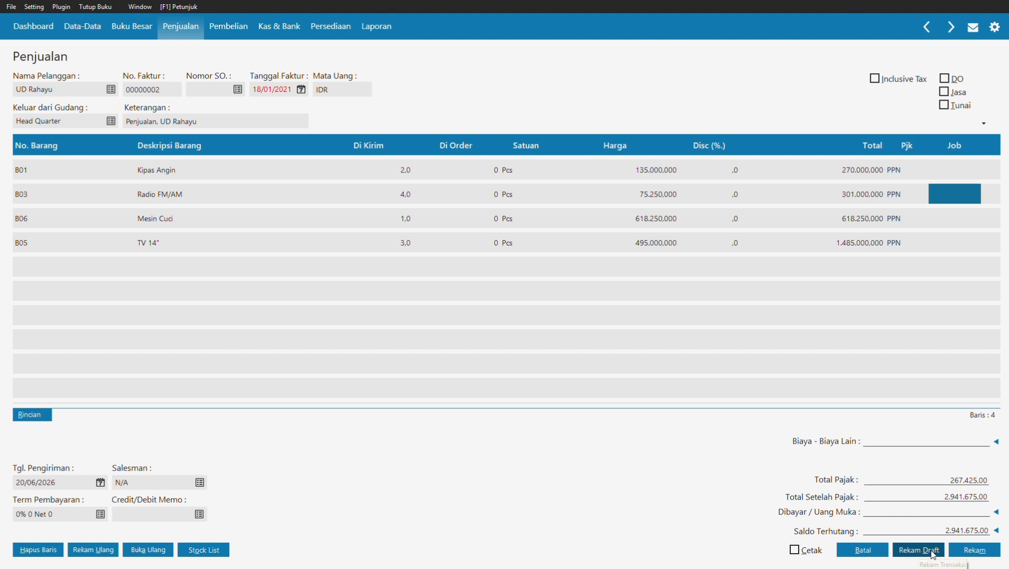
left_click(960, 556)
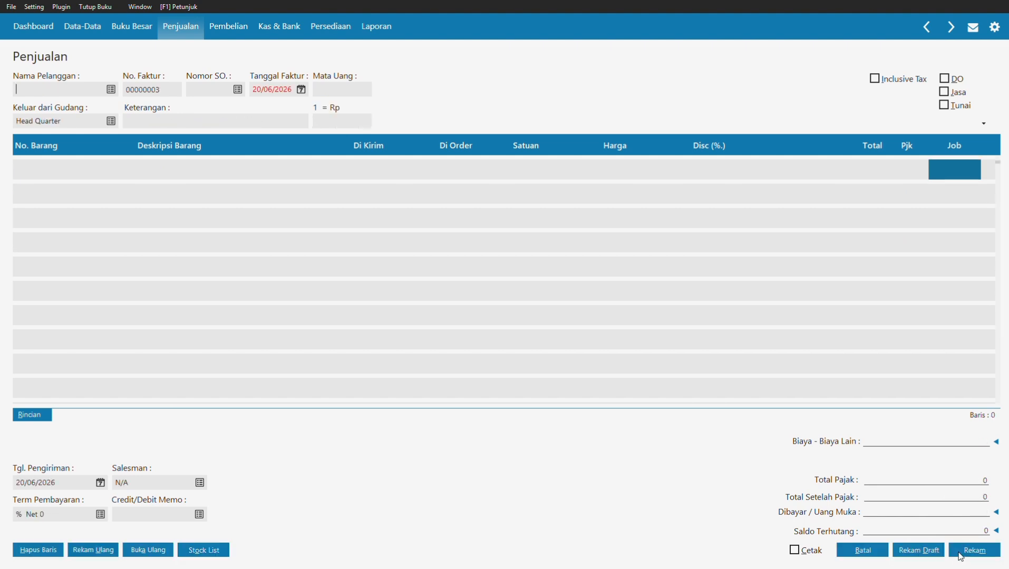
left_click(870, 550)
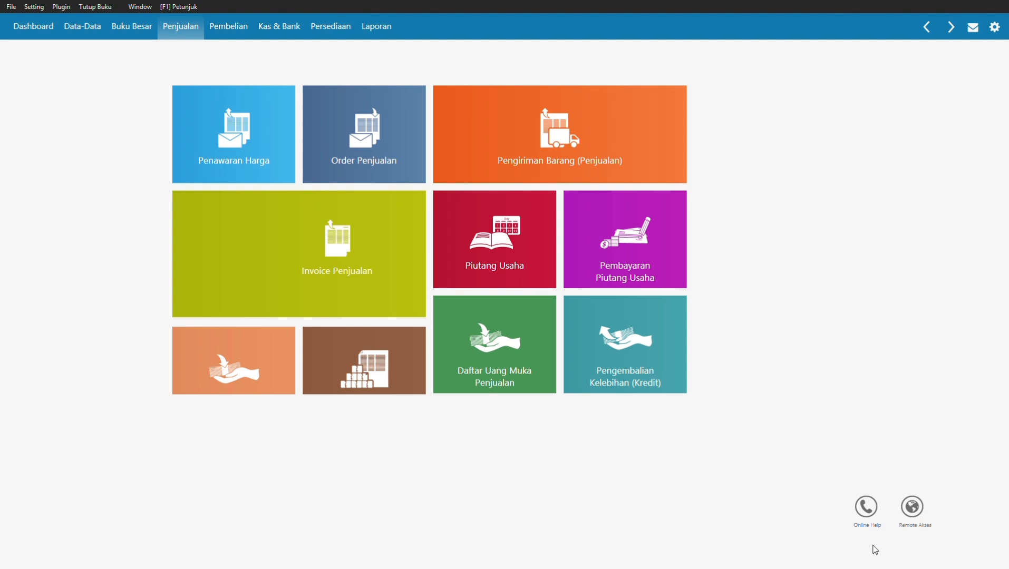
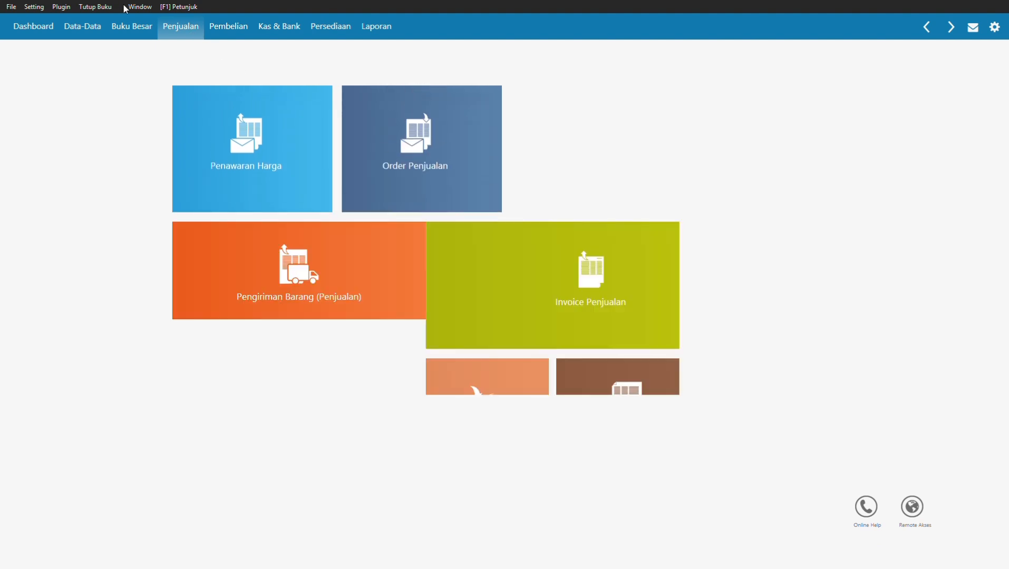
Step: Open a blank Pembayaran Hutang Usaha form from the Pembelian section
left_click(228, 33)
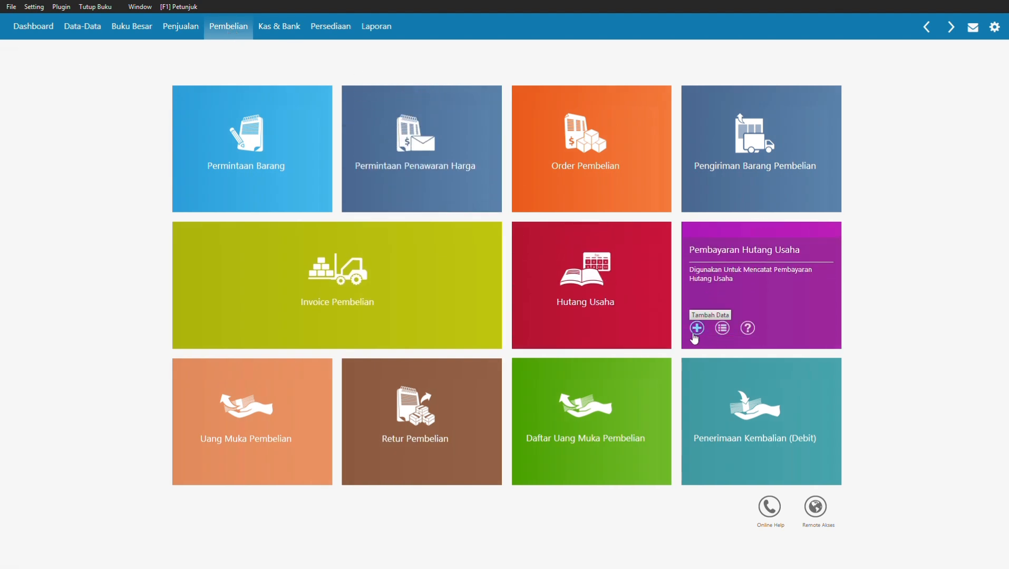
left_click(695, 332)
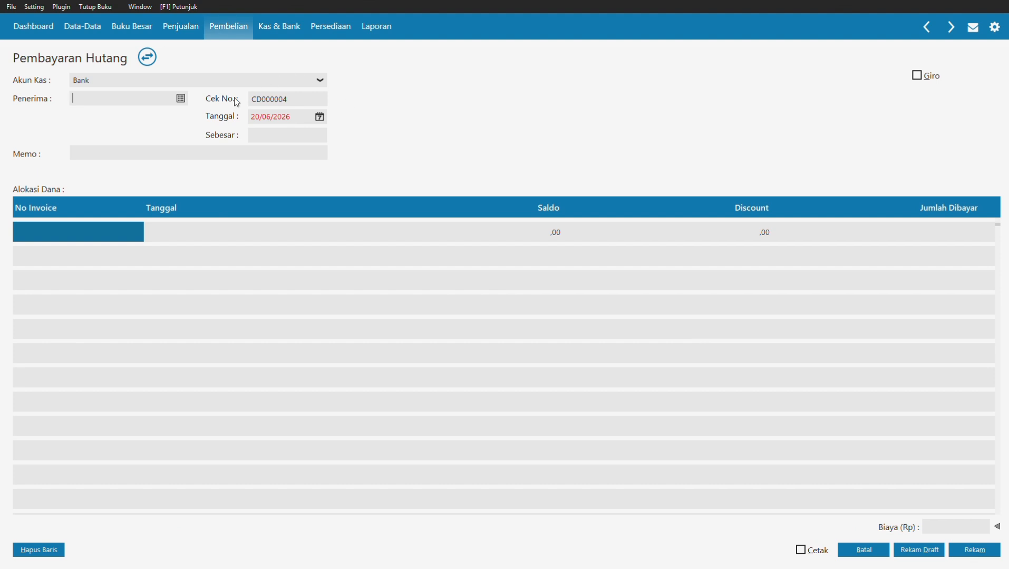
Step: Choose PT Sinar Elektro as the payee and date the payment 19/01/2021
left_click(181, 99)
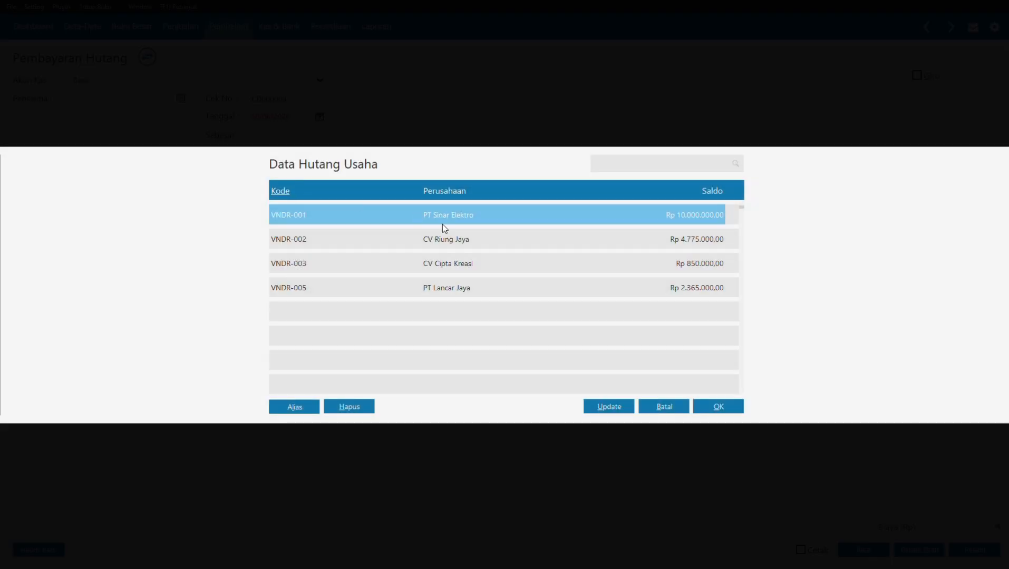
left_click(722, 406)
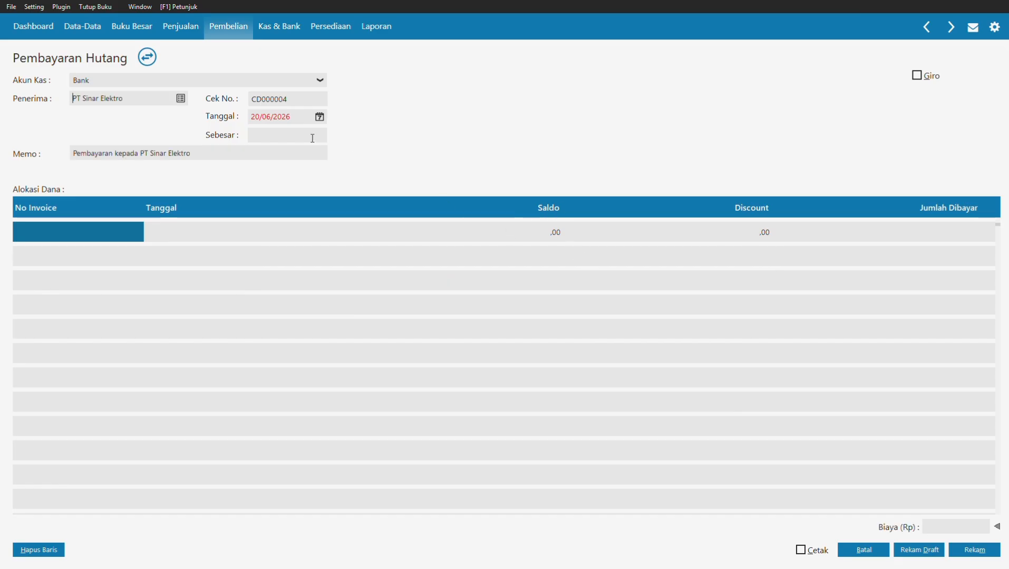
left_click(302, 120)
type("19/01/2021")
Step: Pay 4.725.000 against invoice INV-01 and mark the payment as a giro
left_click(117, 232)
key("Return")
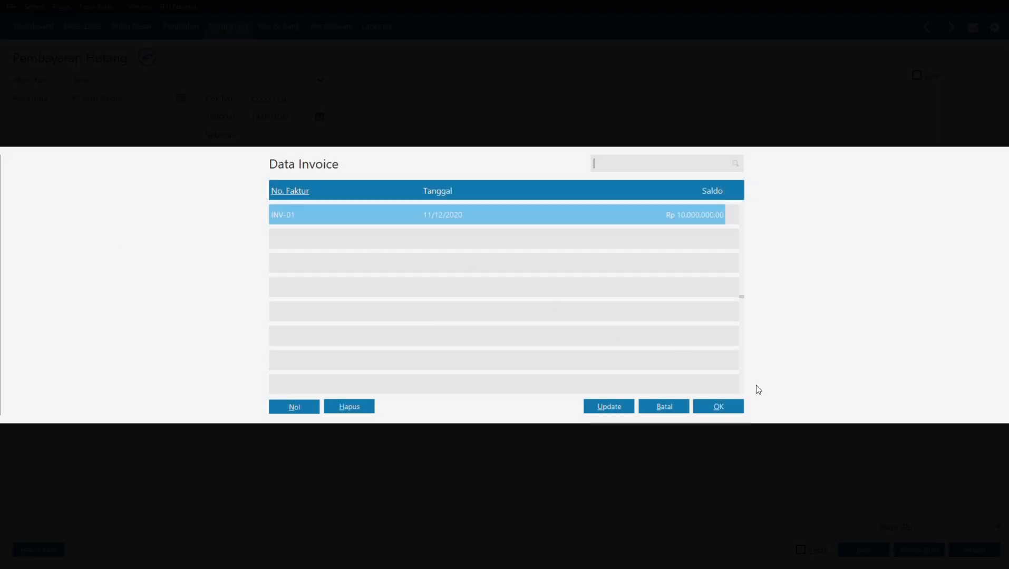
left_click(732, 408)
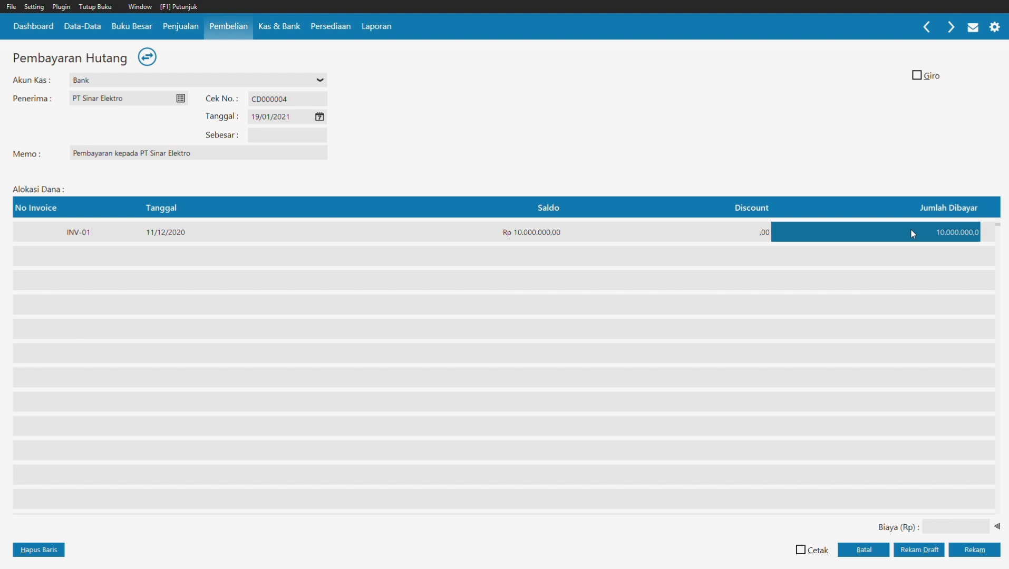
type("4")
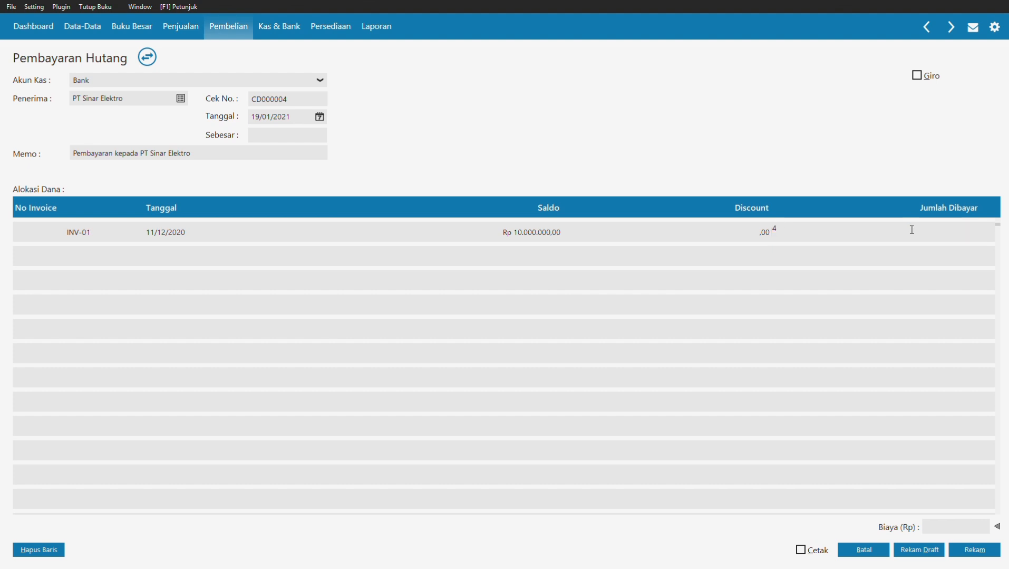
type("725000")
left_click(305, 135)
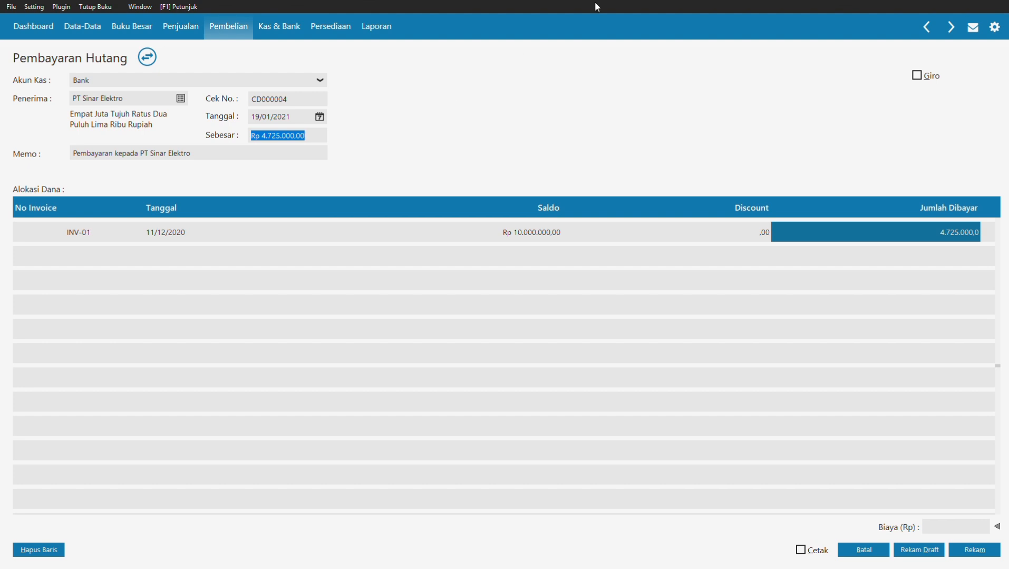
left_click(919, 77)
left_click(920, 77)
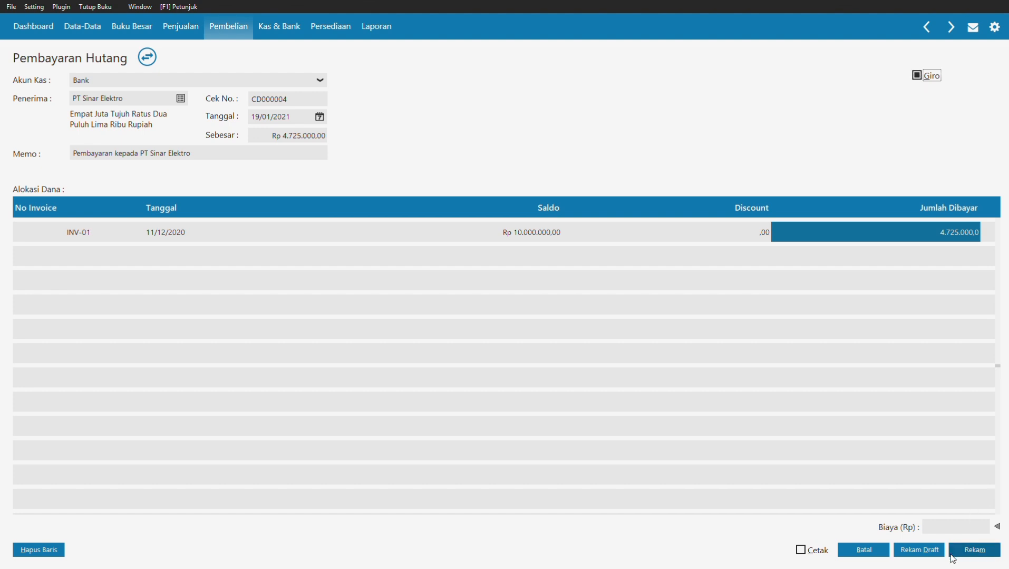
Step: Save the payment and set the giro due date to 25/01/2021
left_click(968, 554)
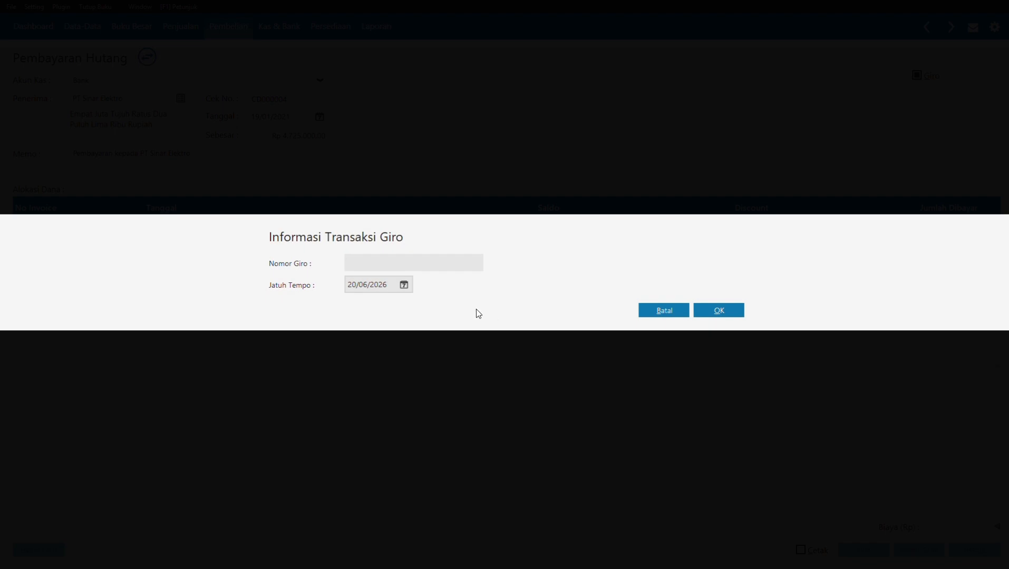
left_click(404, 285)
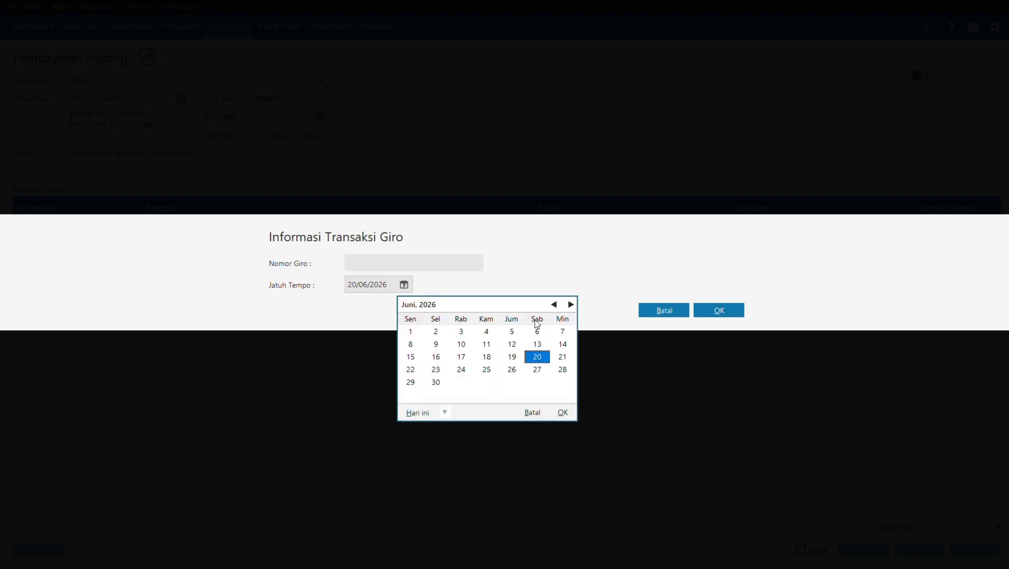
left_click(554, 304)
left_click(554, 304)
left_click(554, 304)
left_click(554, 304)
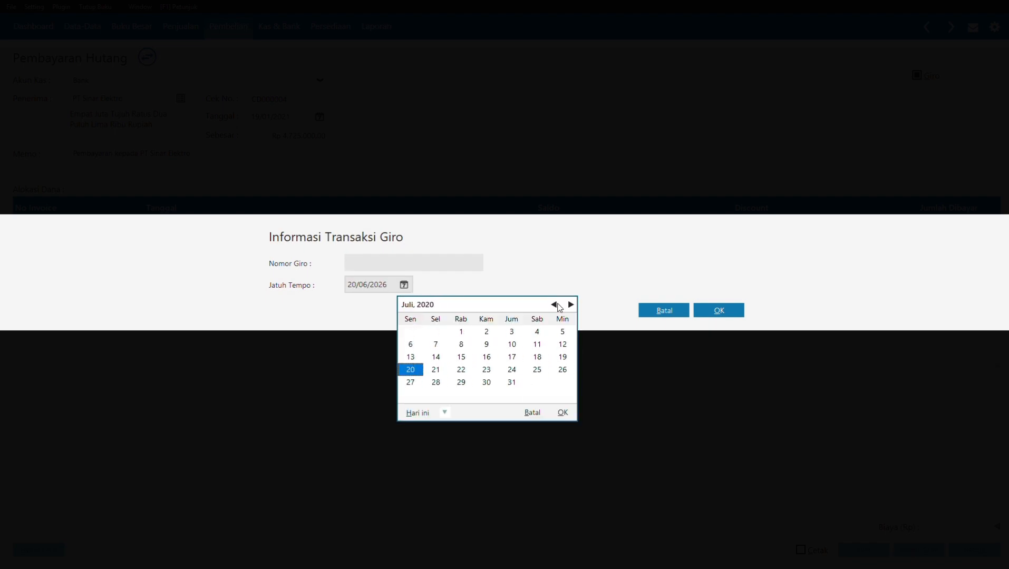
left_click(554, 304)
left_click(571, 305)
left_click(573, 305)
left_click(573, 304)
left_click(572, 304)
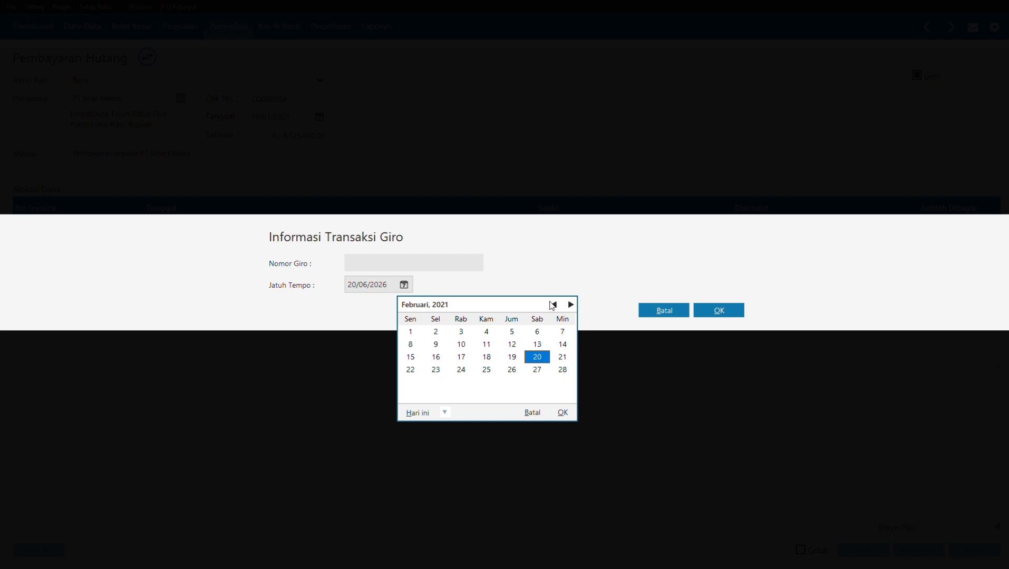
left_click(554, 304)
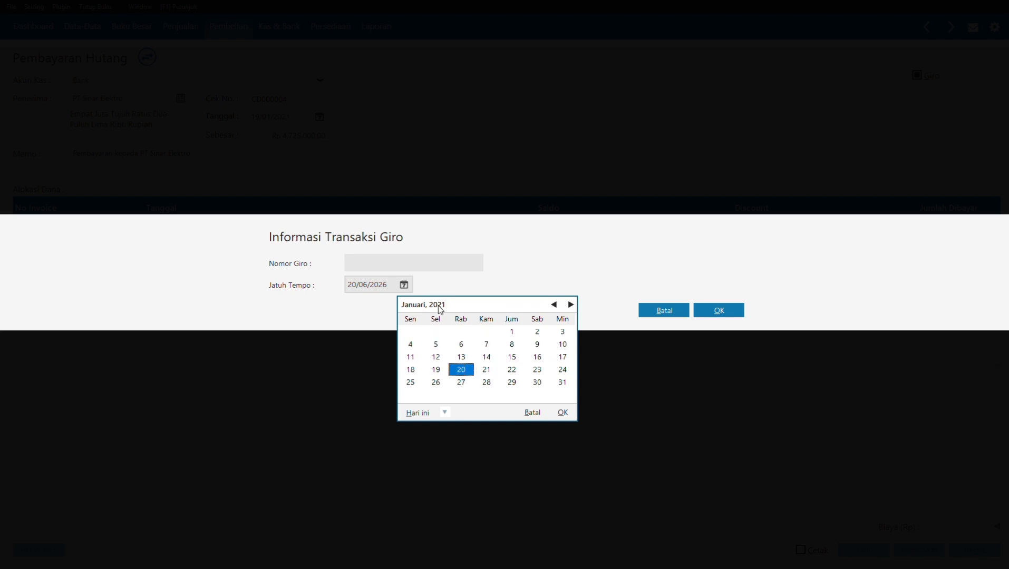
left_click(410, 383)
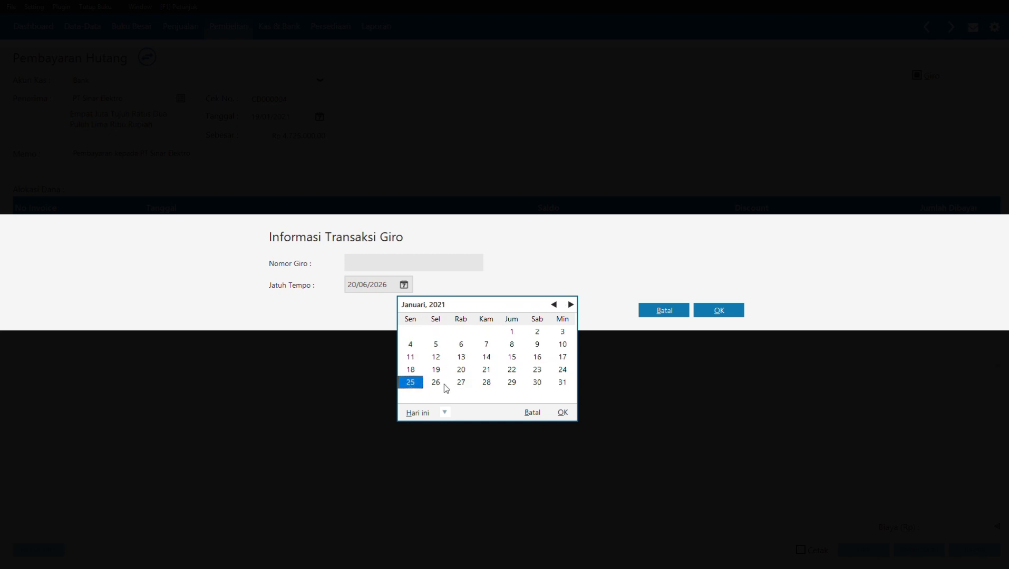
left_click(563, 412)
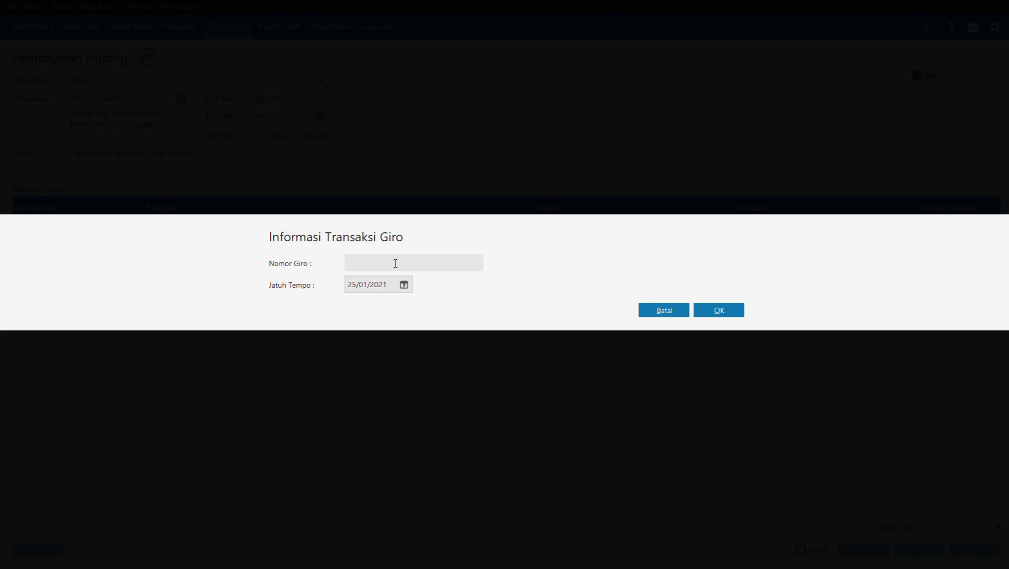
Step: Enter giro number BG000011 and match the transaction date to the due date
type("BG000011")
left_click(718, 312)
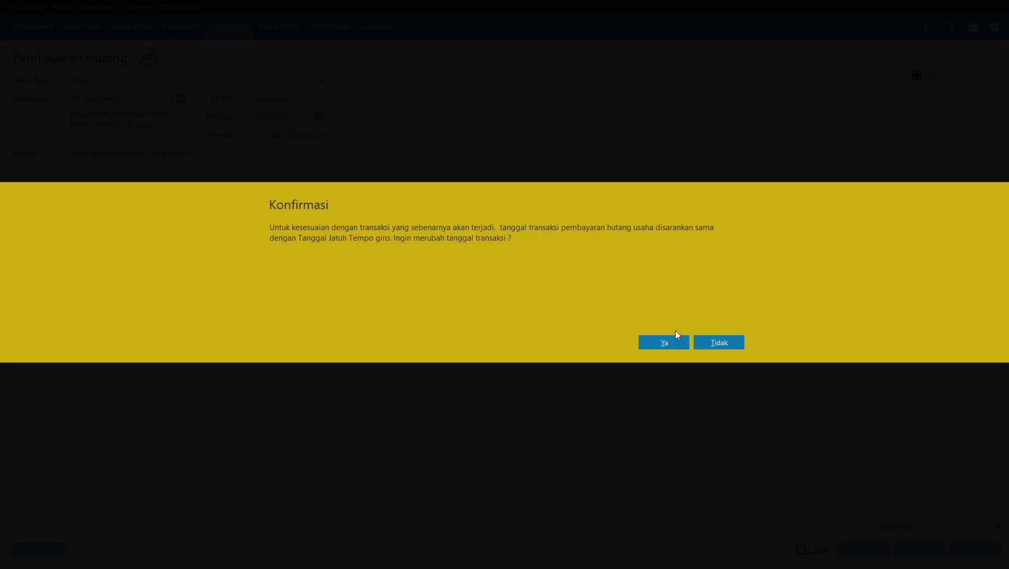
left_click(665, 342)
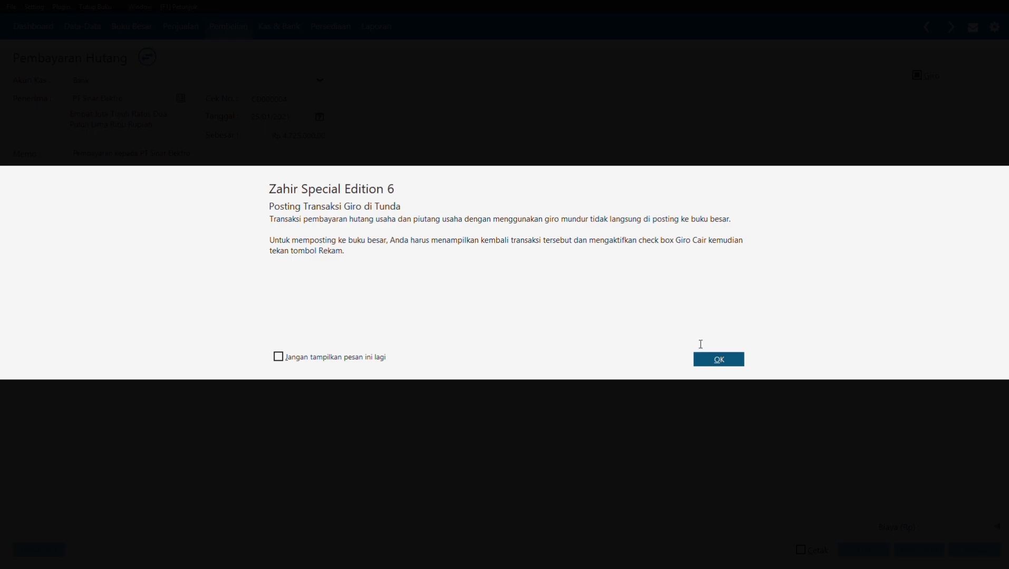
left_click(707, 359)
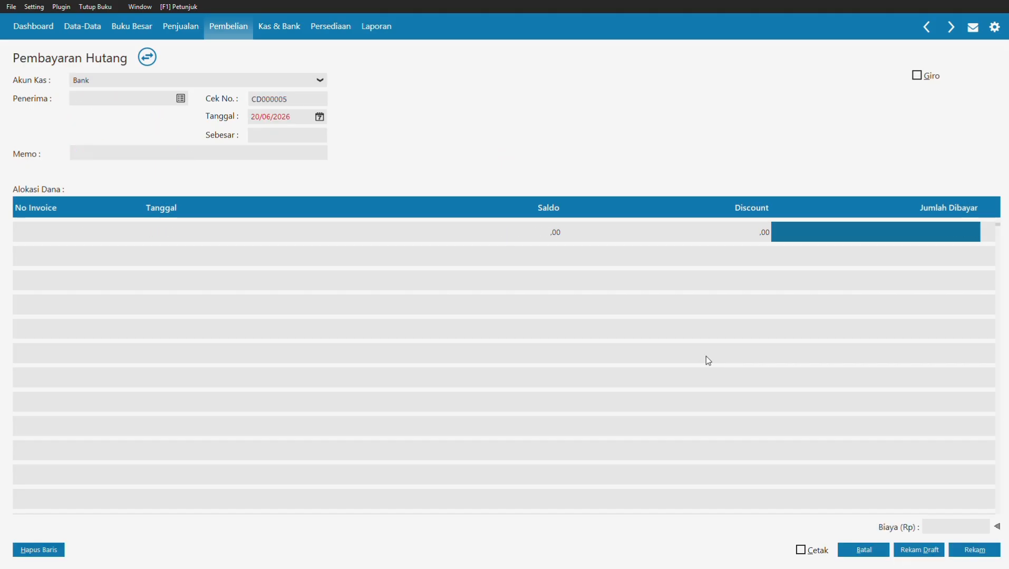
Step: Discard the blank payment form and start a new Transfer Kas from Kas & Bank
left_click(866, 552)
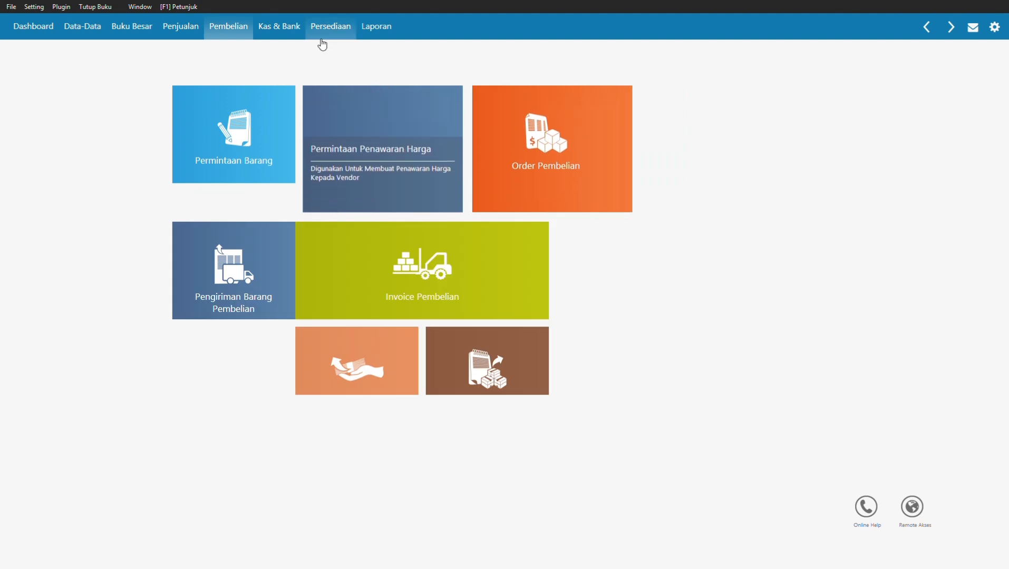
left_click(282, 28)
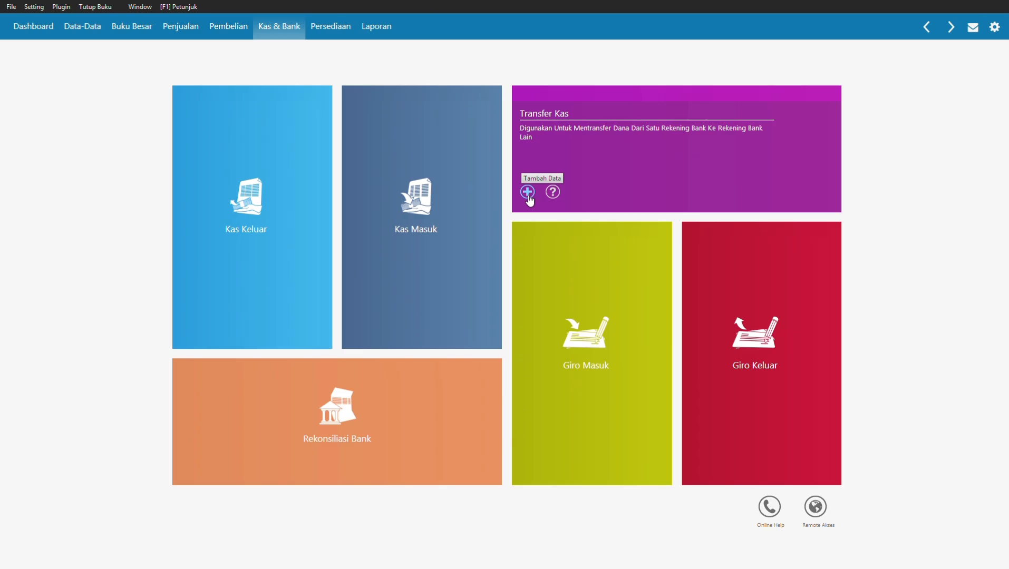
left_click(529, 192)
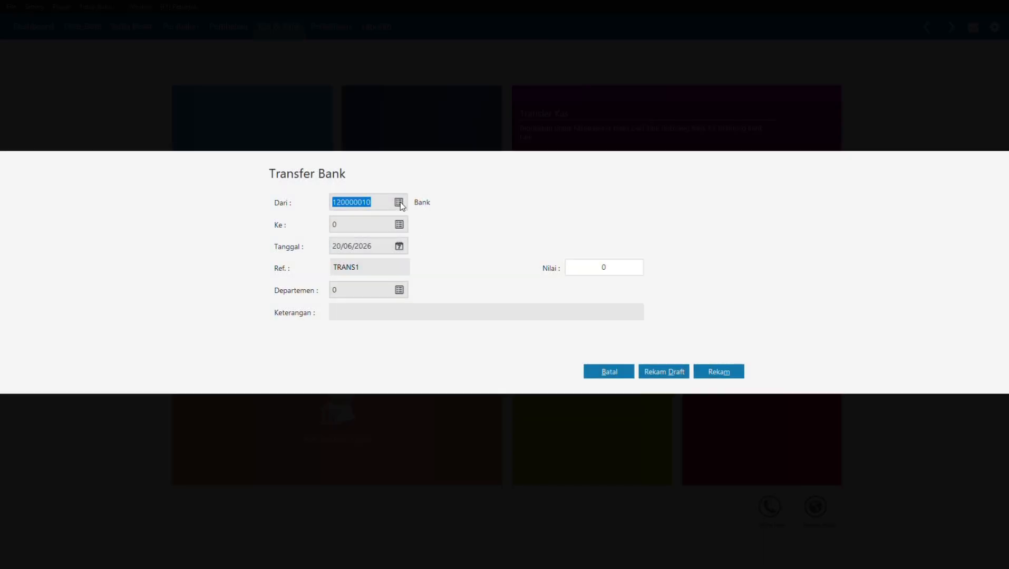
Step: Set the transfer to go from Kas to Bank
left_click(399, 203)
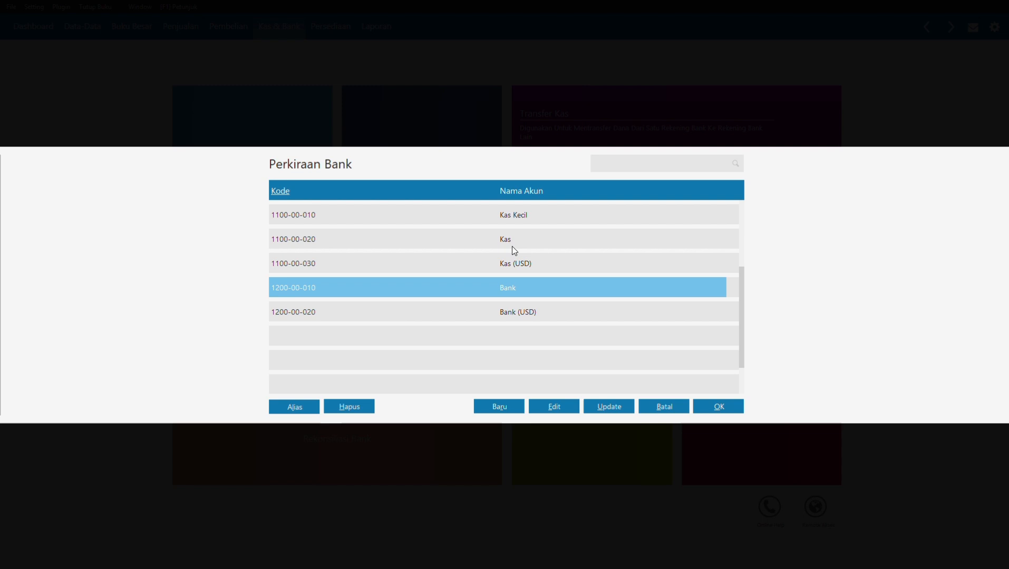
left_click(512, 246)
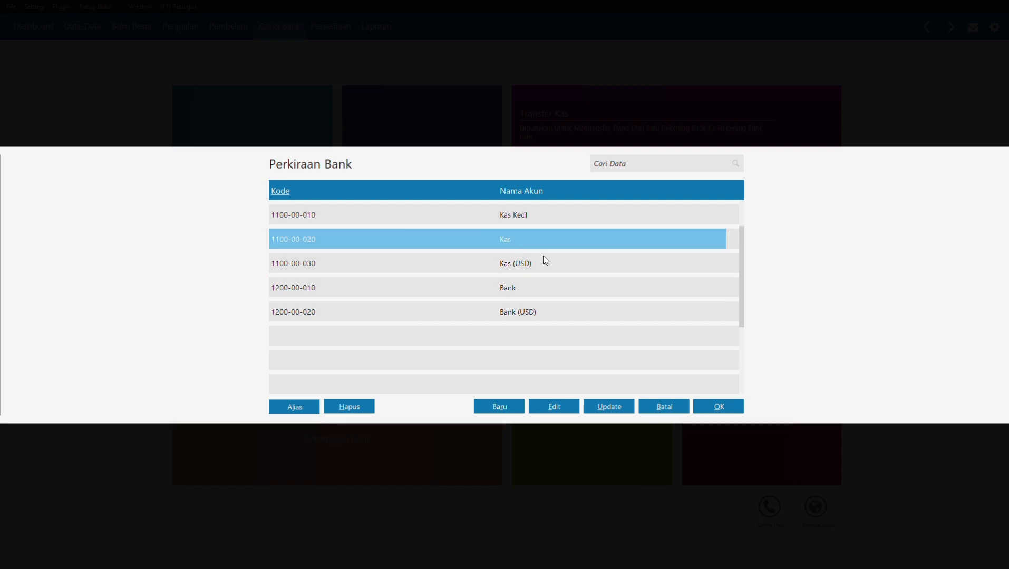
left_click(701, 408)
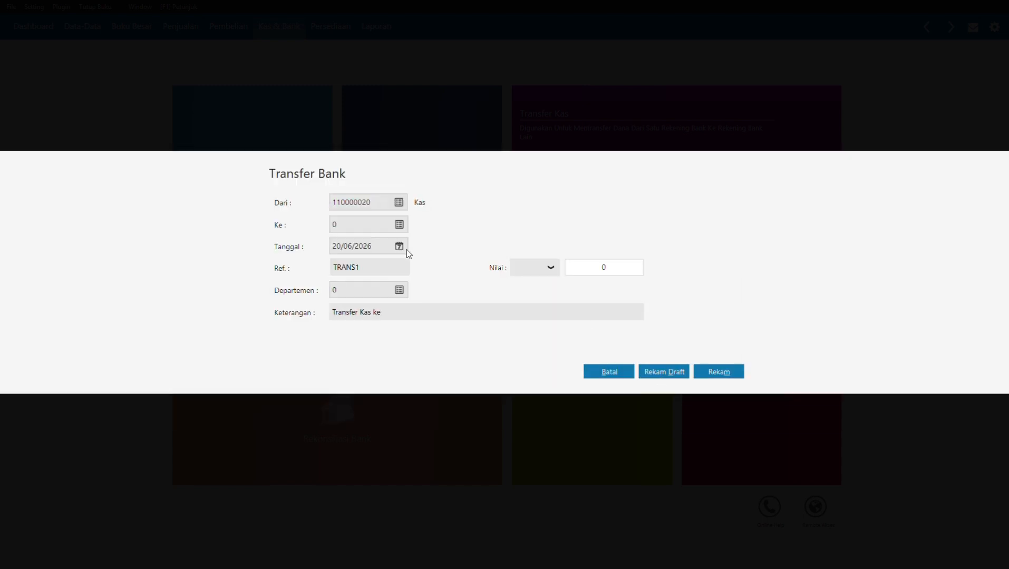
left_click(351, 224)
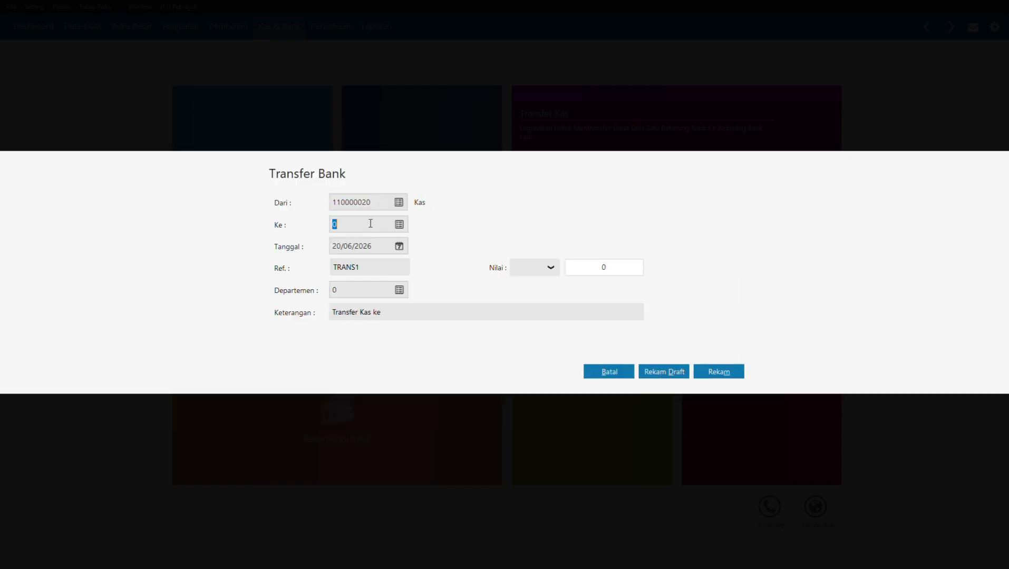
left_click(399, 225)
left_click(507, 291)
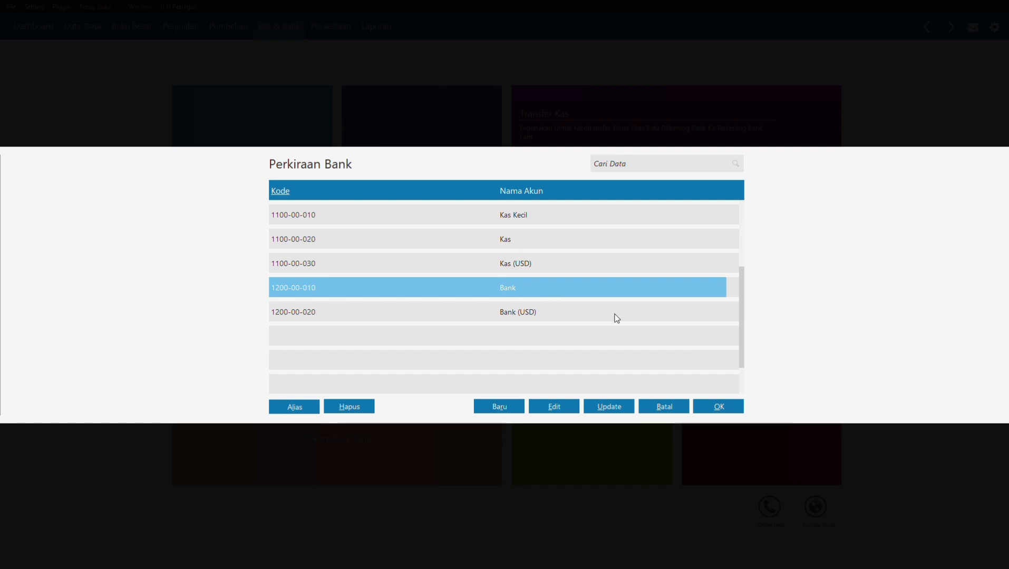
left_click(707, 406)
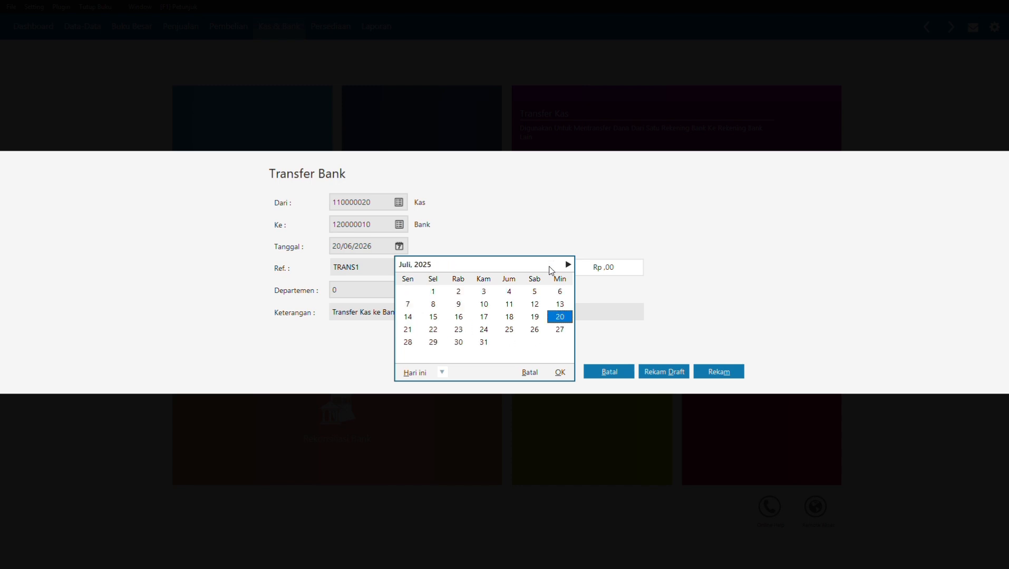
Step: Set the transfer date to 20/01/2021
scroll(550, 270, "up", 16)
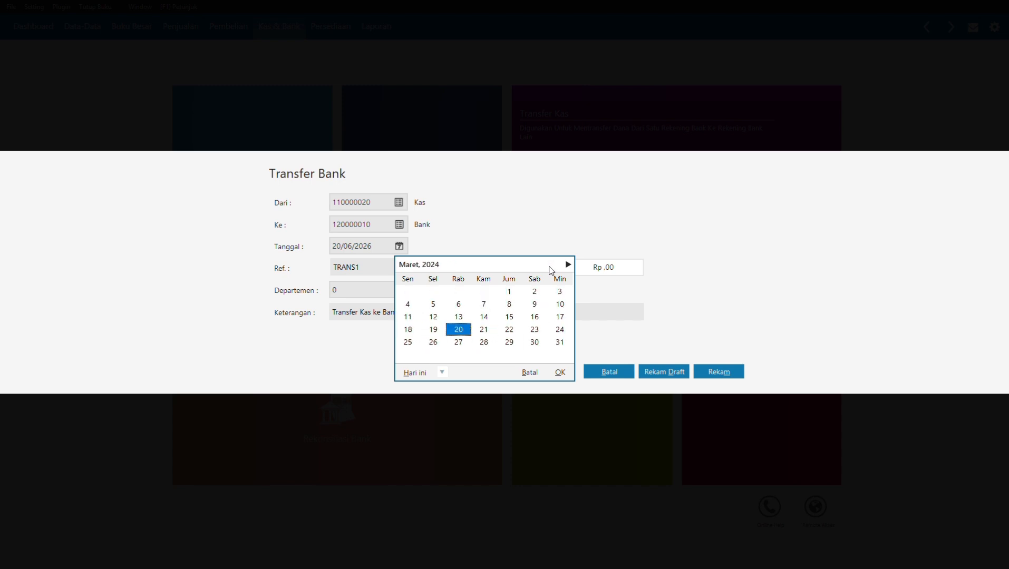
scroll(550, 270, "up", 12)
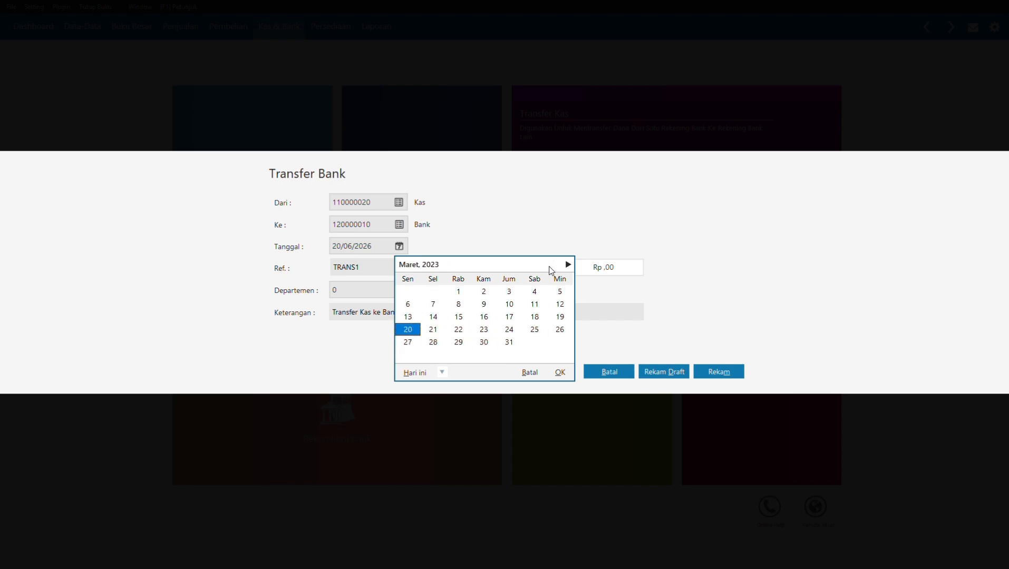
scroll(550, 270, "up", 13)
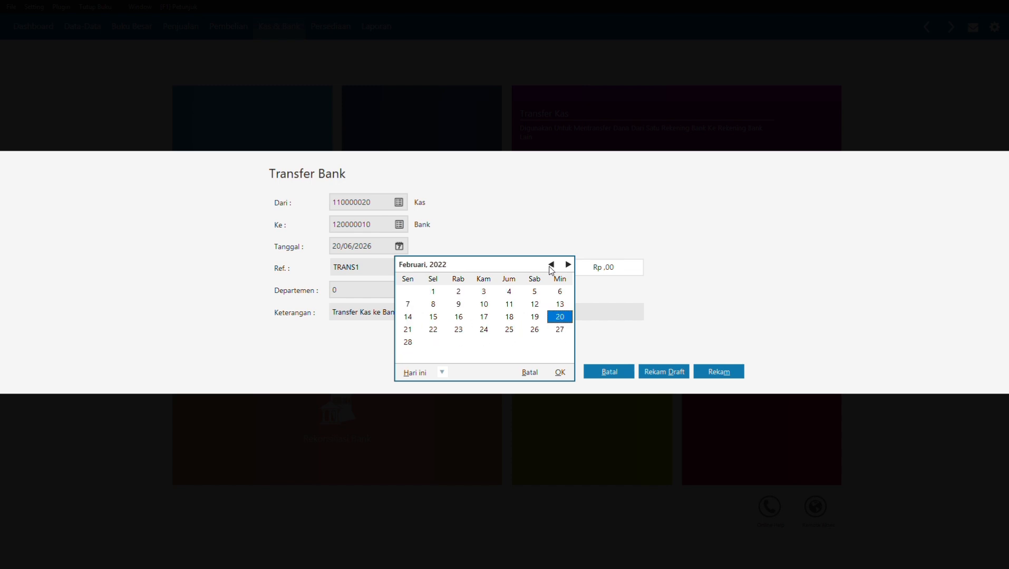
scroll(550, 270, "up", 13)
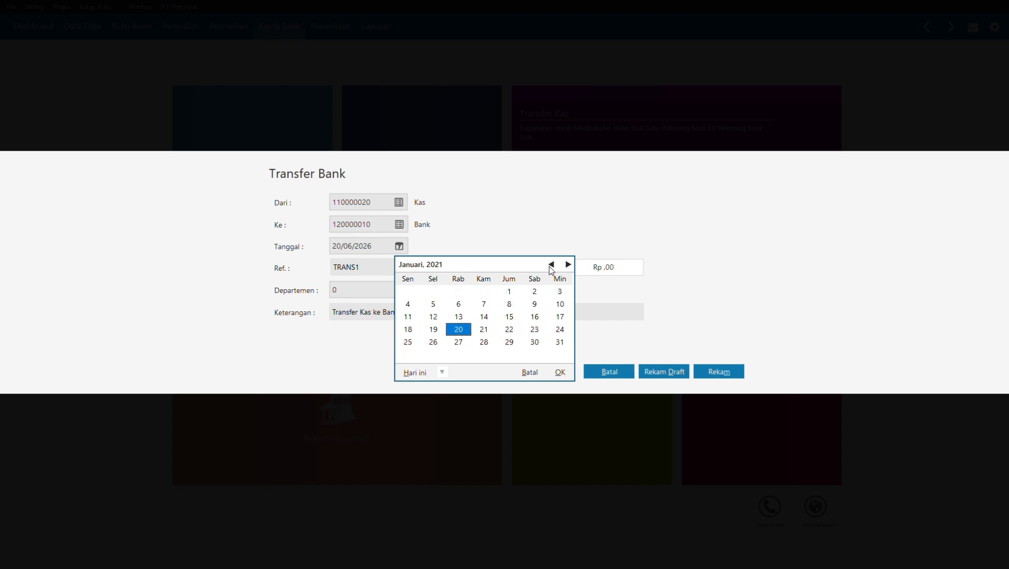
scroll(550, 271, "up", 5)
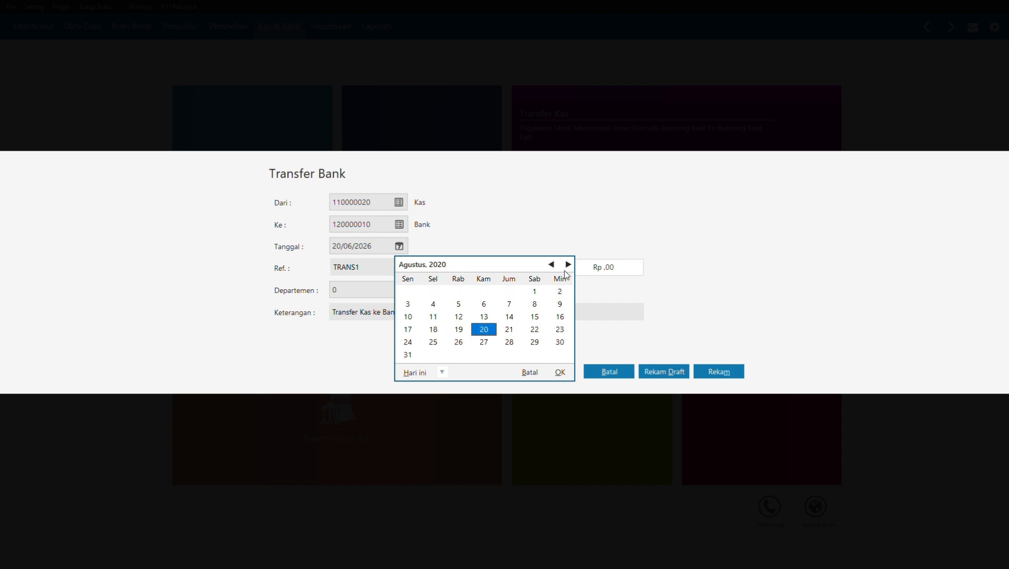
left_click(567, 265)
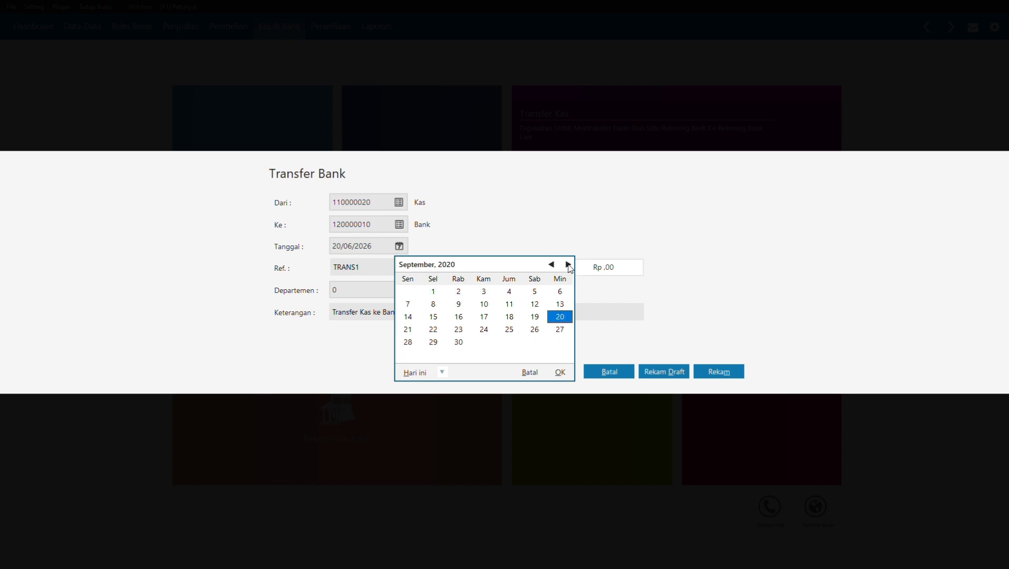
left_click(567, 264)
left_click(568, 265)
left_click(567, 265)
left_click(567, 264)
left_click(567, 265)
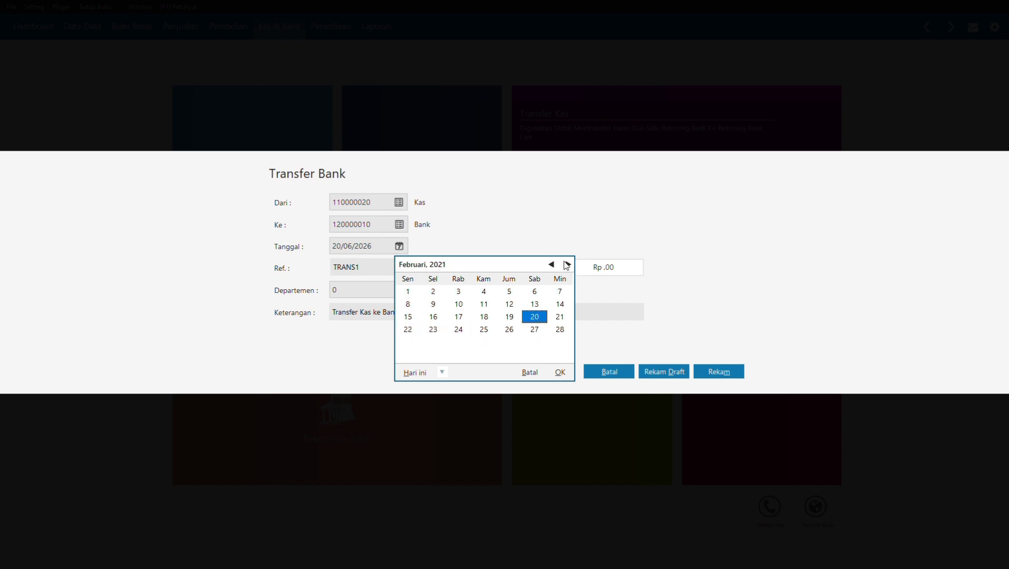
left_click(550, 265)
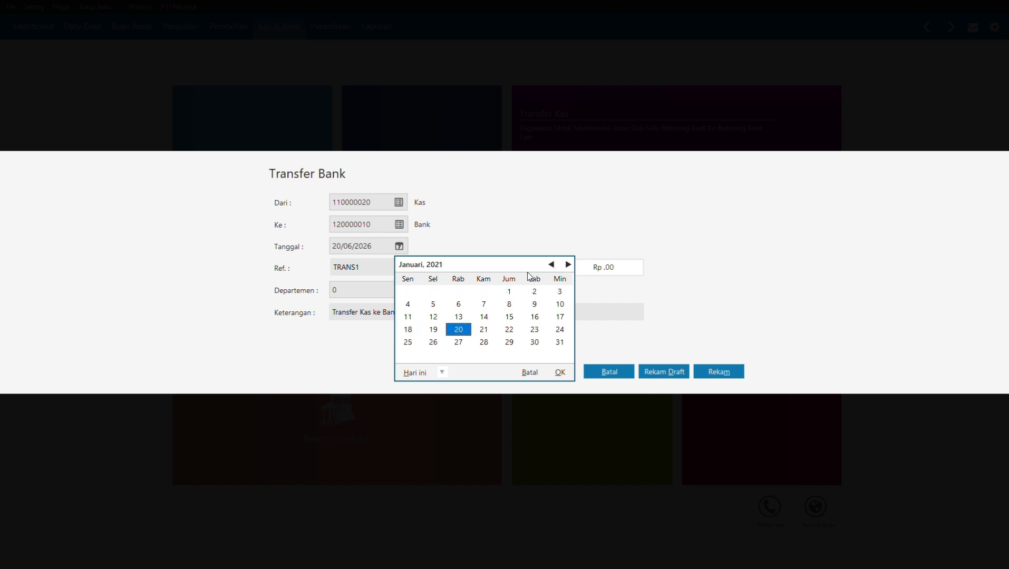
left_click(559, 373)
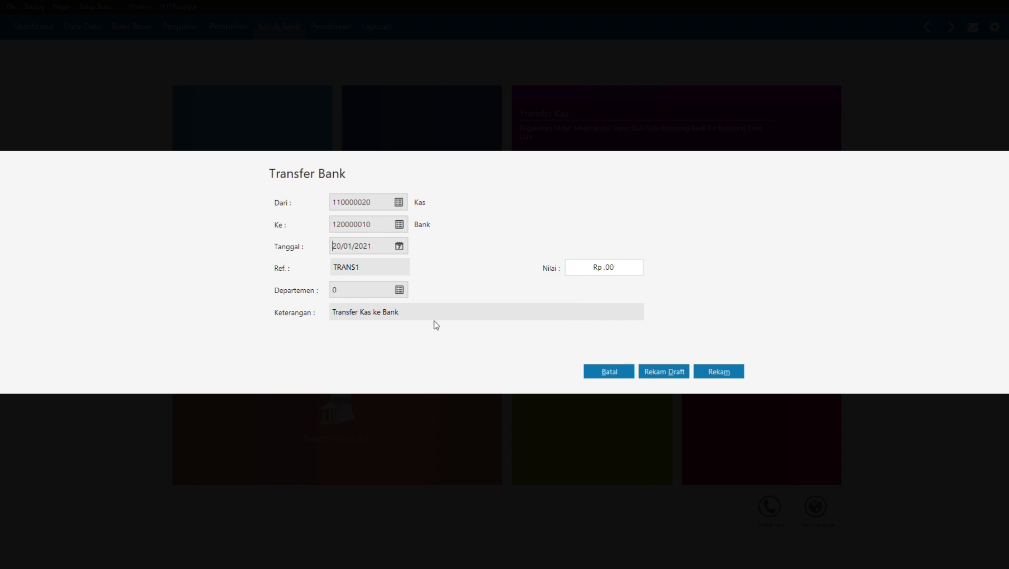
Step: Enter 1.280.000 as the transfer value, save it, and close the follow-up form
left_click(373, 286)
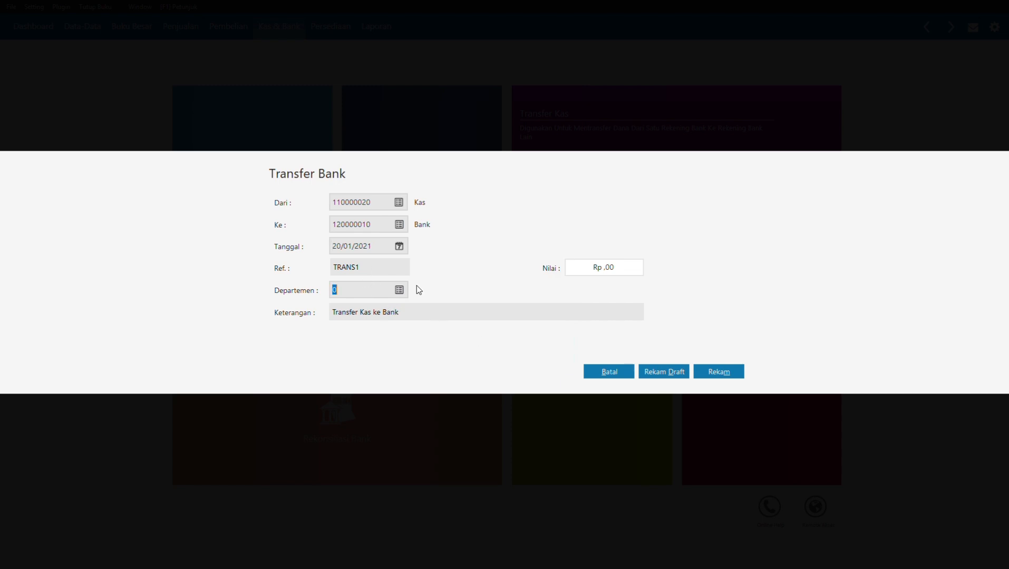
left_click(618, 268)
type("1280000")
left_click(707, 374)
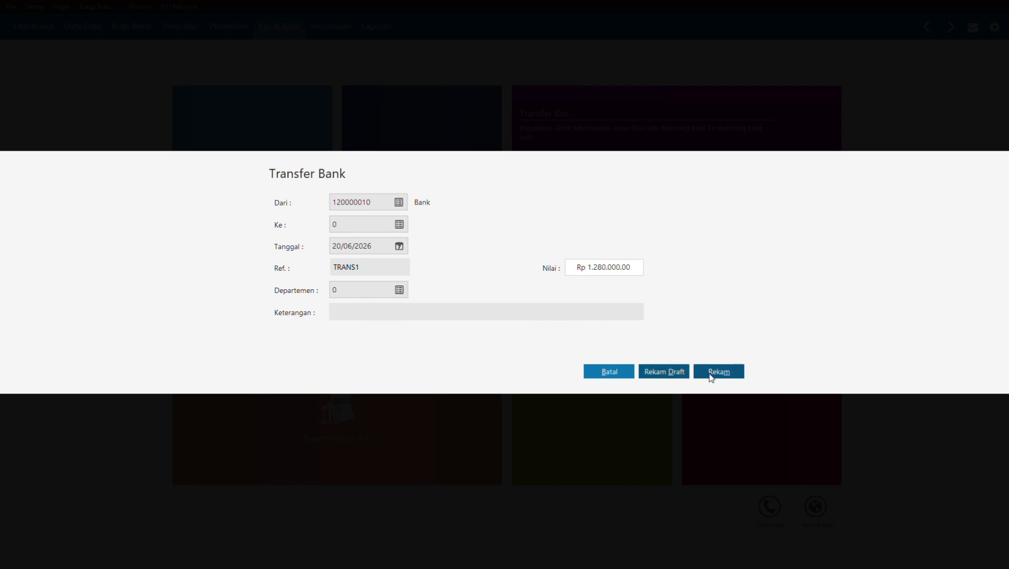
left_click(610, 372)
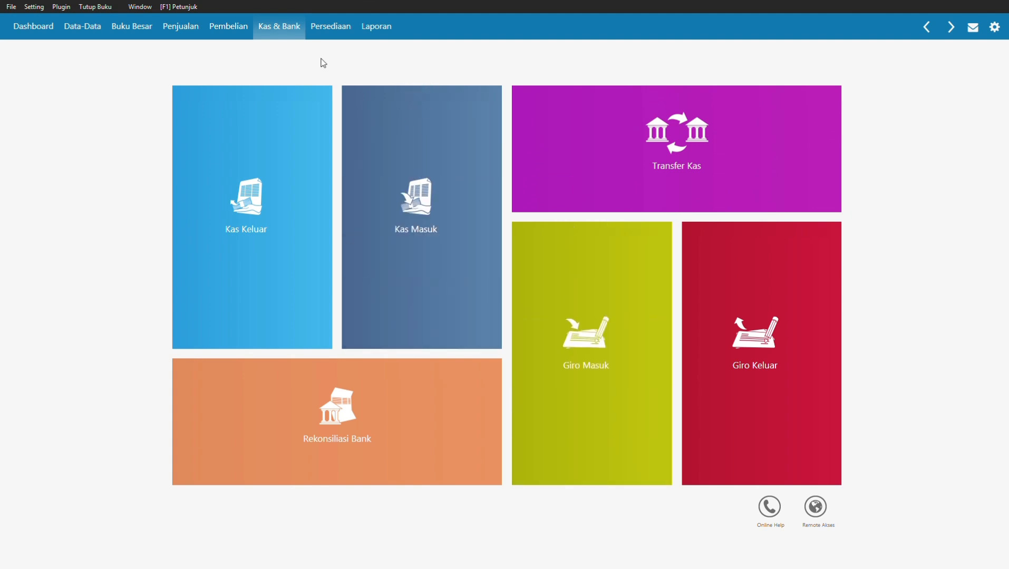
Step: Mark outgoing cheque BG000011 (Rp 4.725.000) as cashed, post it, and close the Giro Keluar list
left_click(234, 33)
left_click(271, 33)
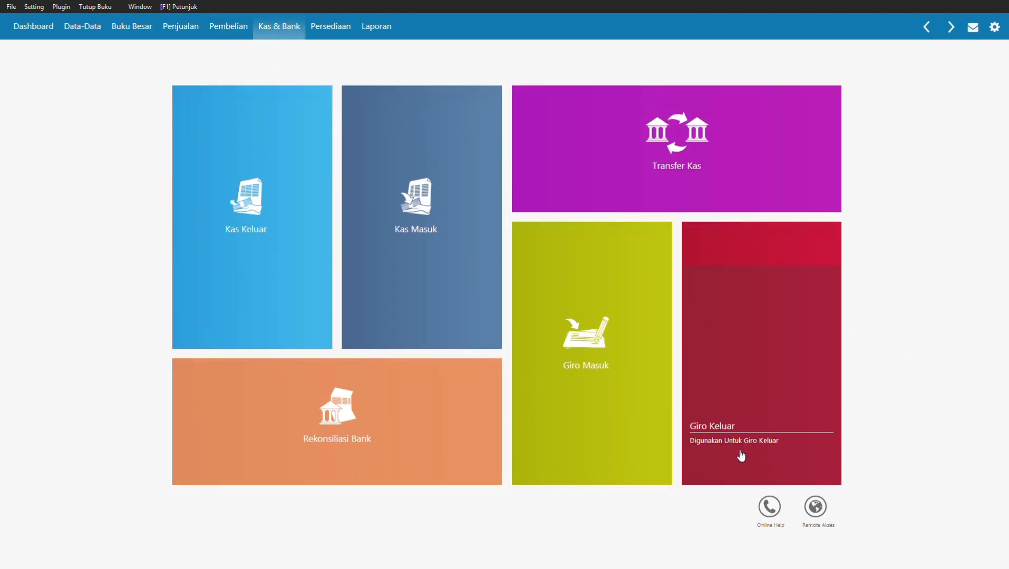
left_click(698, 466)
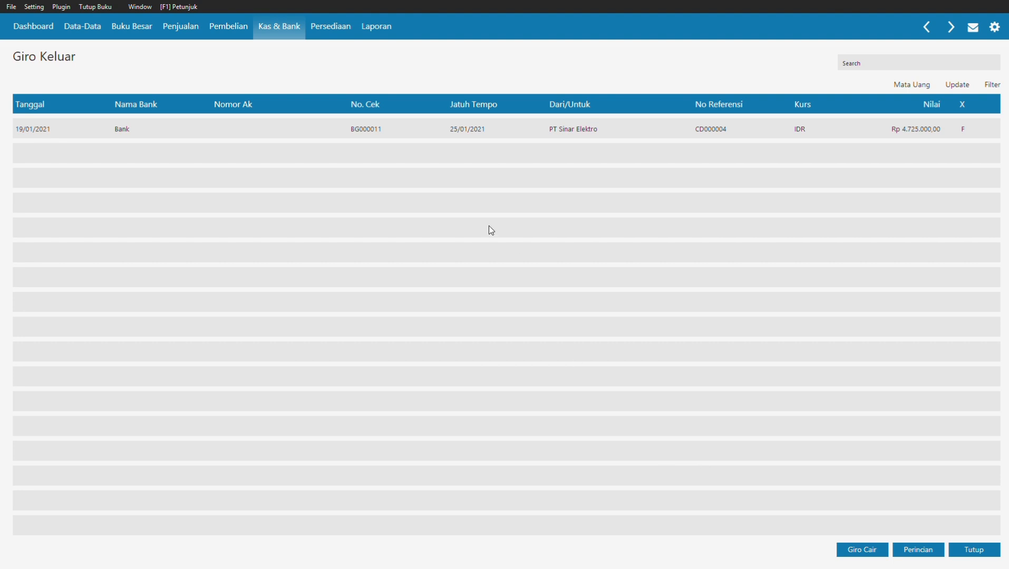
left_click(401, 135)
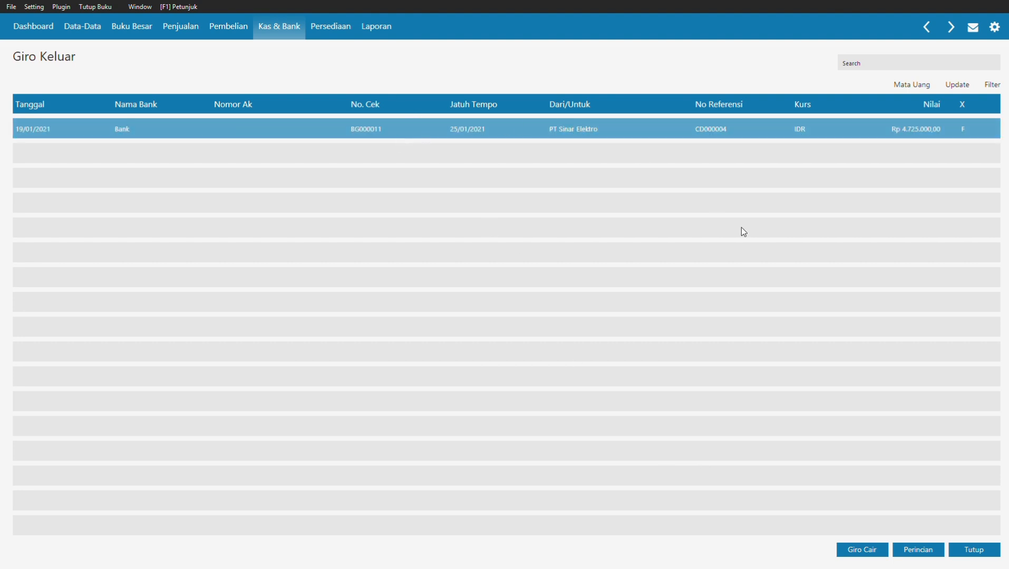
left_click(850, 555)
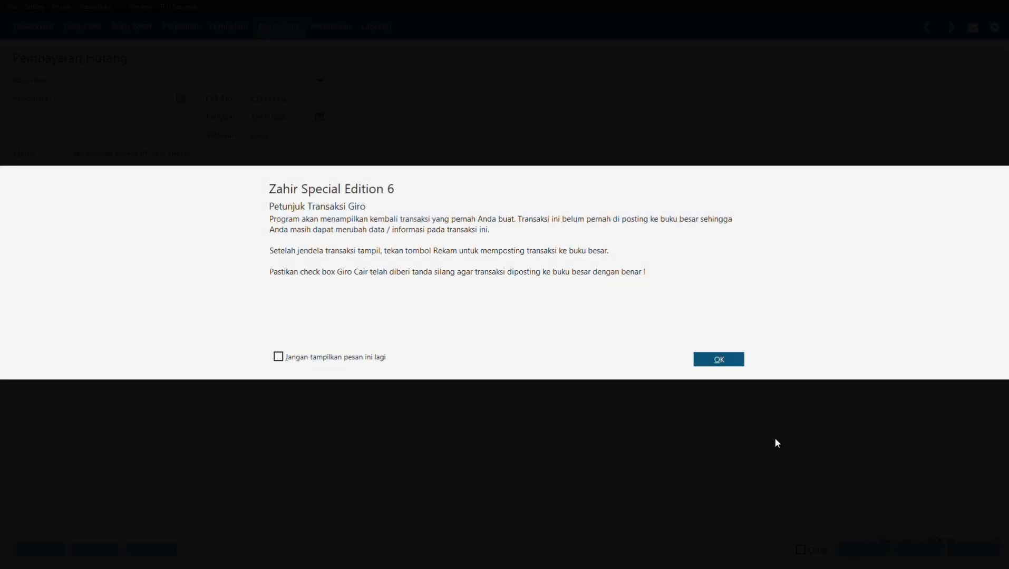
left_click(719, 360)
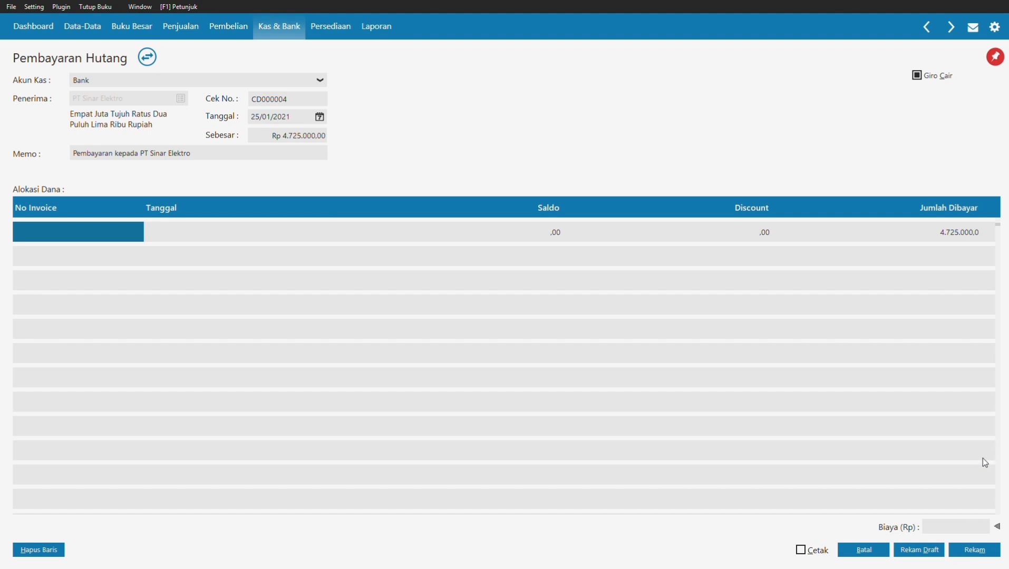
left_click(970, 551)
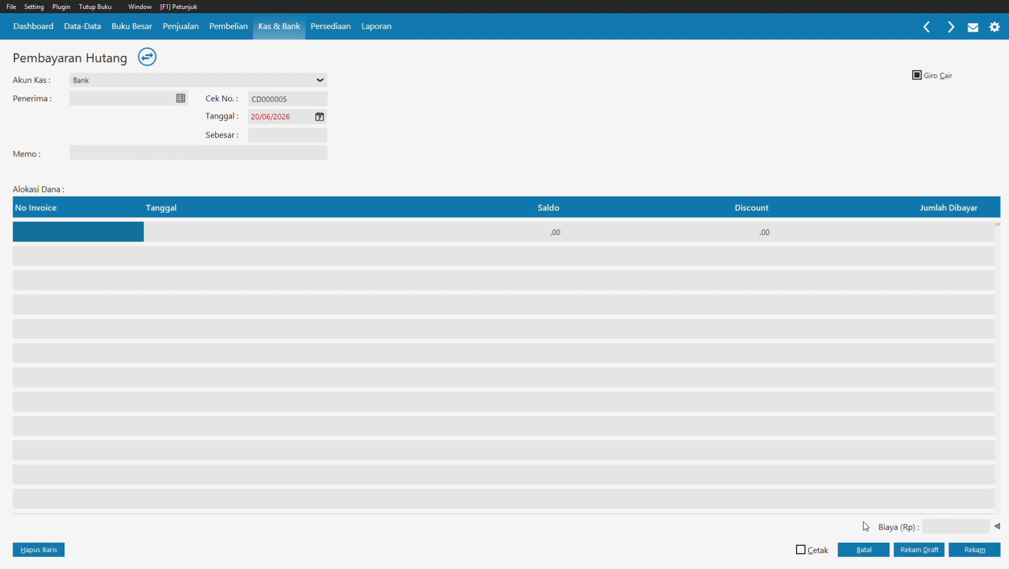
left_click(851, 548)
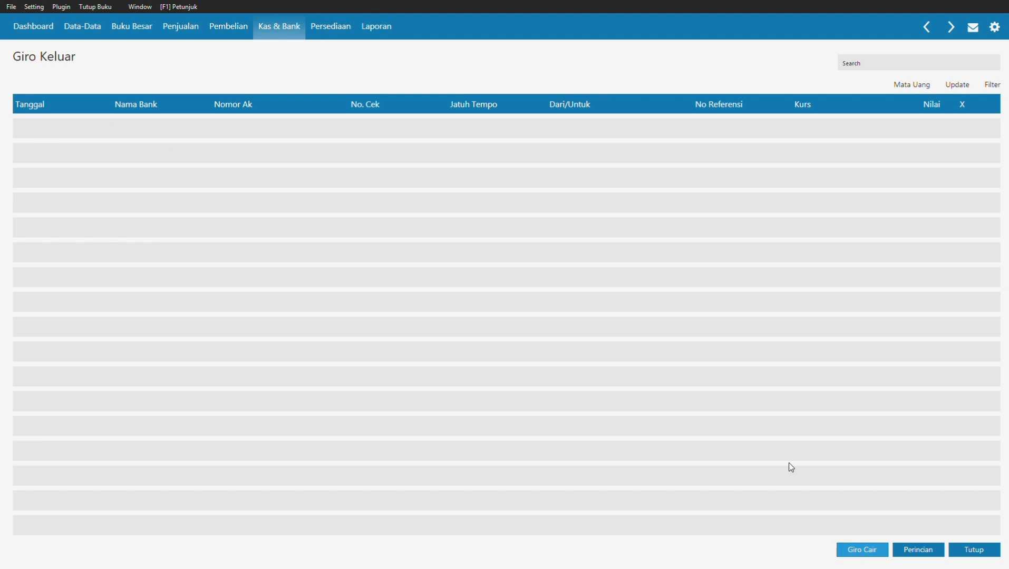
left_click(974, 550)
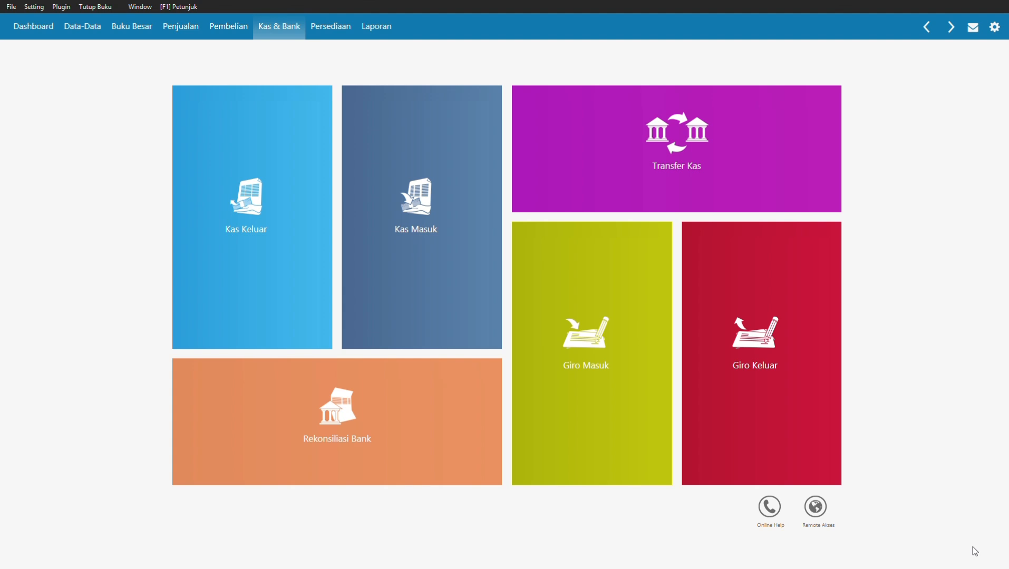
Step: Open the opening inventory balances and start a new entry
left_click(330, 26)
left_click(34, 6)
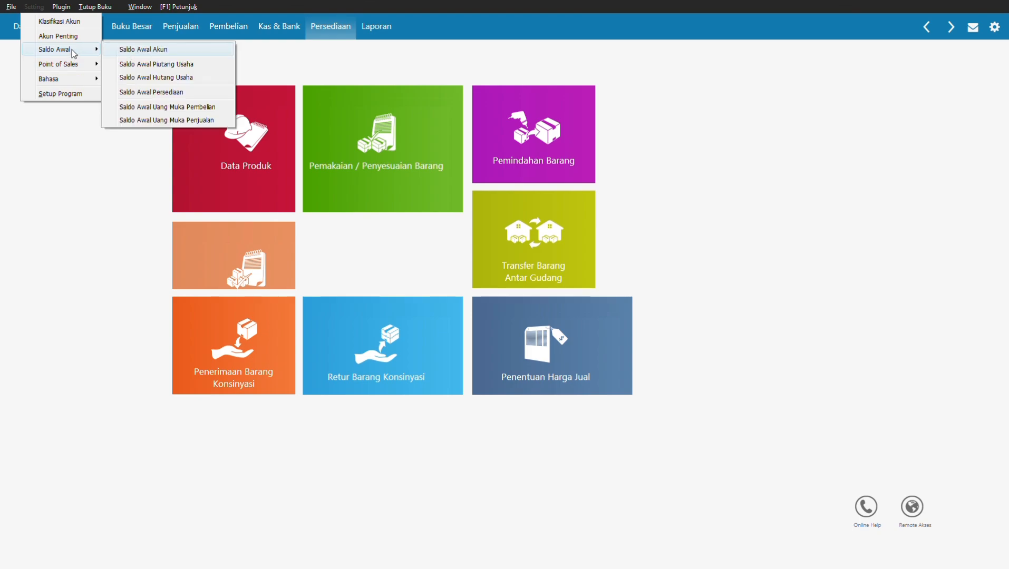
left_click(162, 91)
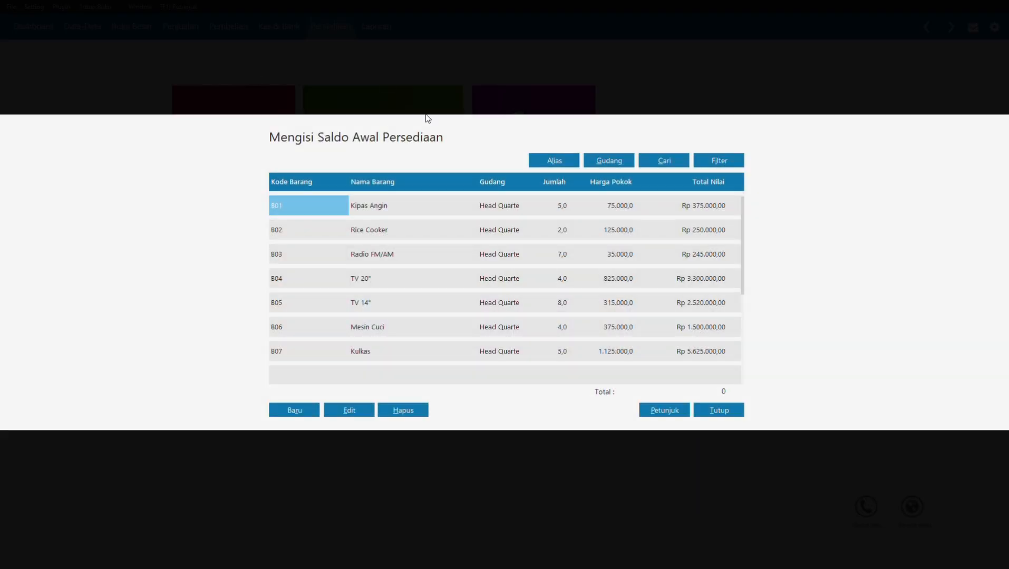
left_click(298, 413)
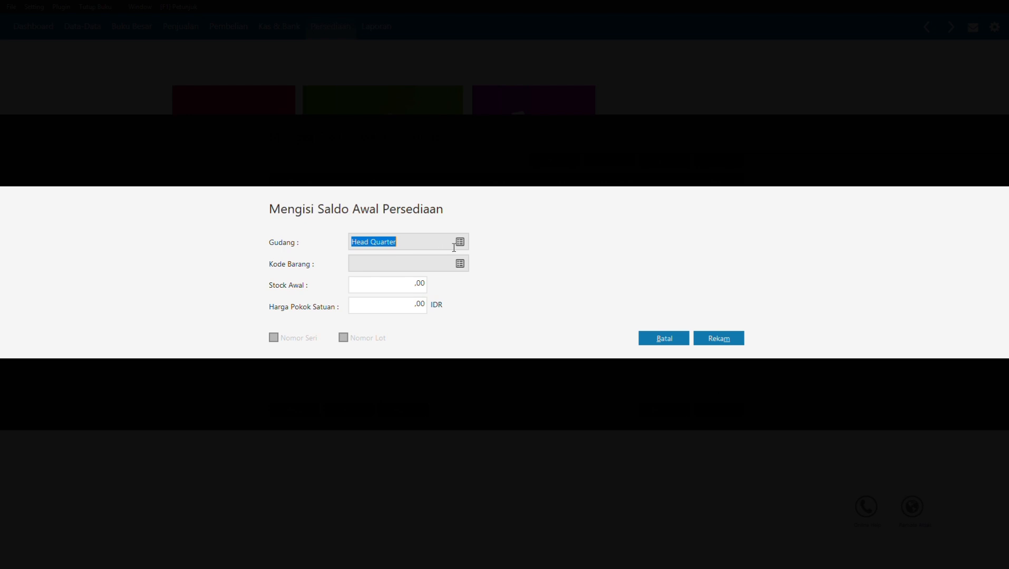
Step: Enter item B08 with opening stock 2 at unit cost 500.000 and save it
left_click(460, 263)
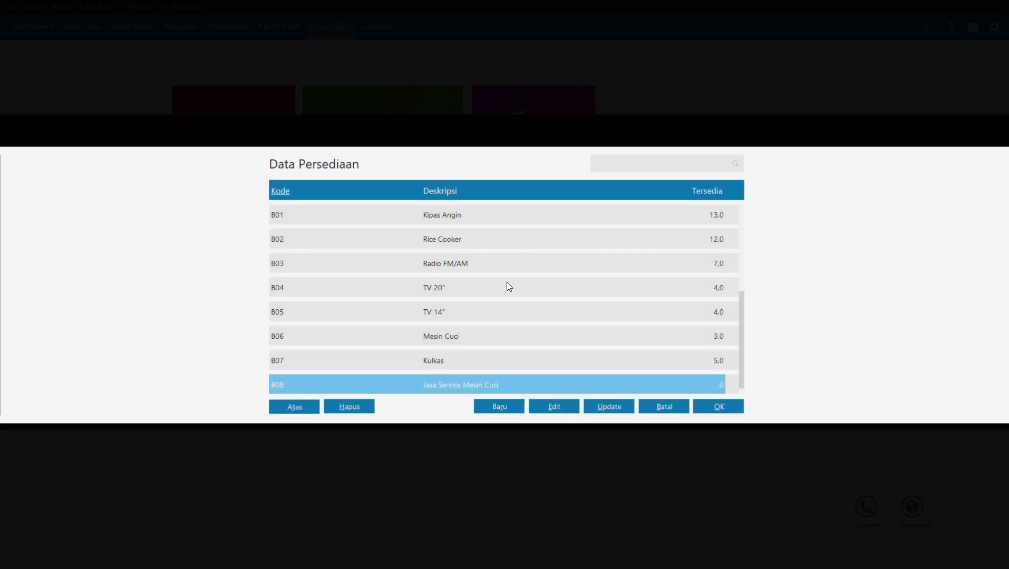
scroll(699, 390, "down", 1)
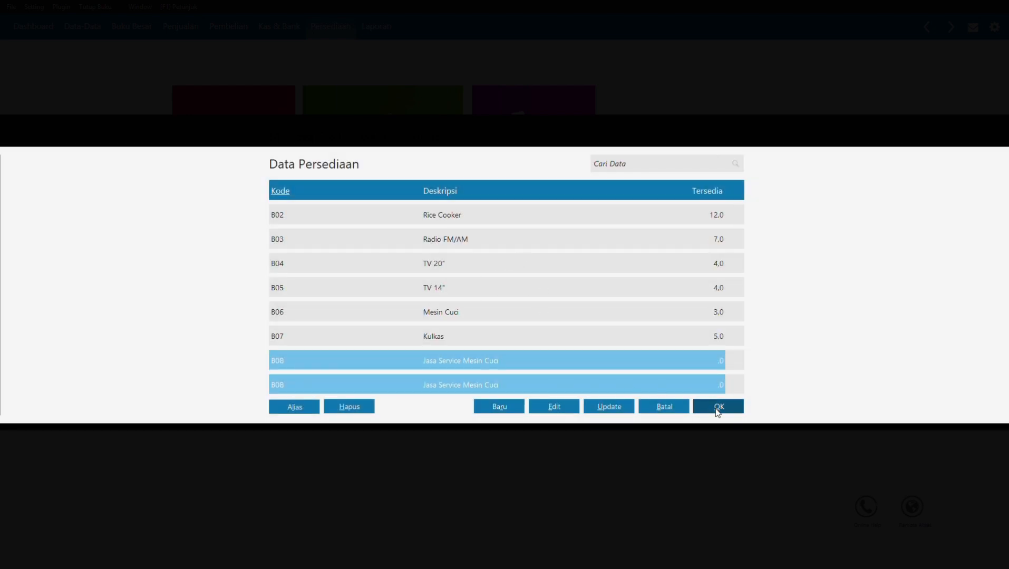
left_click(718, 410)
left_click(384, 284)
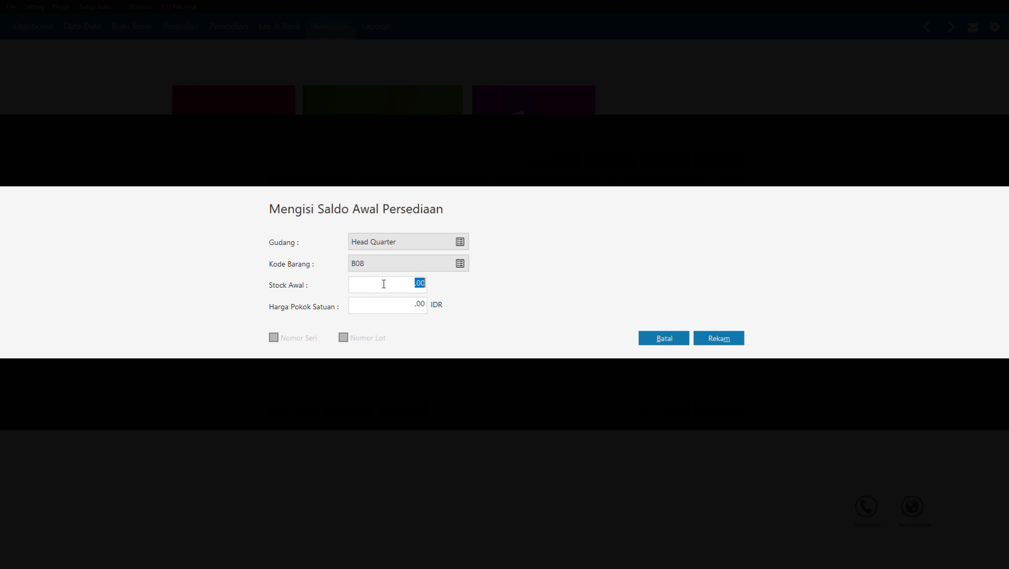
type("2")
left_click(376, 311)
type("500000")
left_click(706, 338)
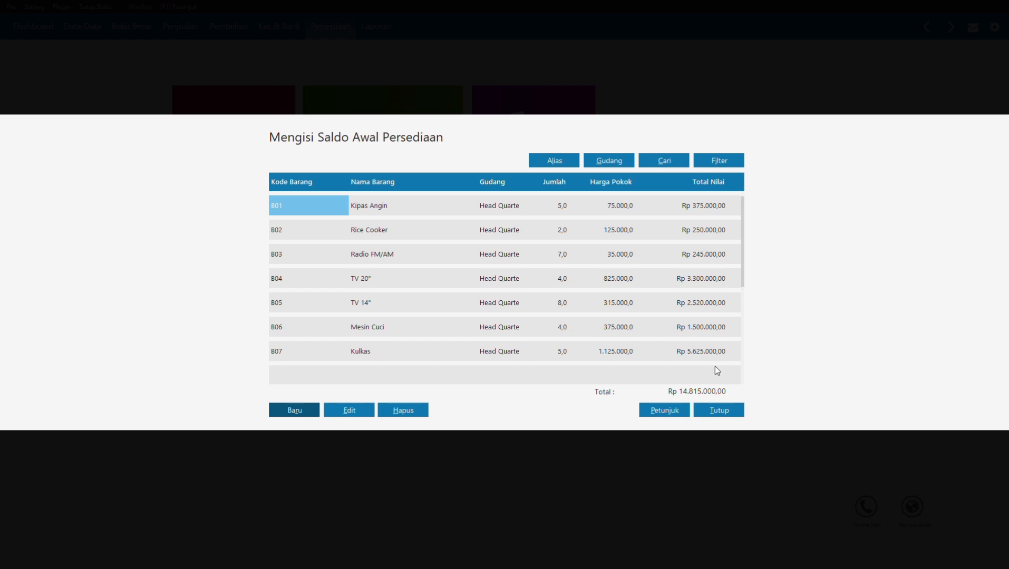
scroll(603, 314, "down", 7)
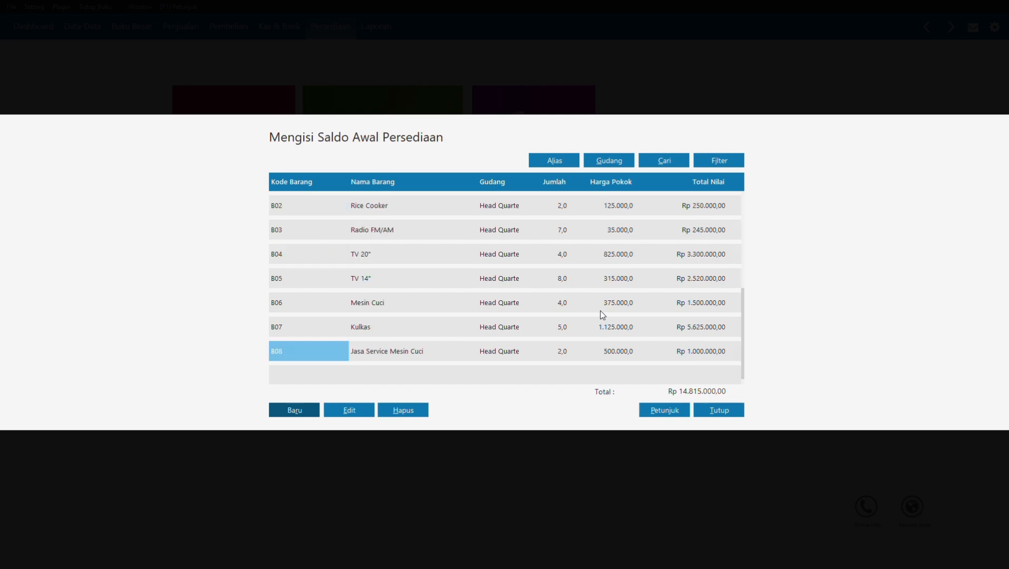
Step: Close the opening balance list, recalculating ending inventory balances, and return to the Persediaan tiles
left_click(717, 410)
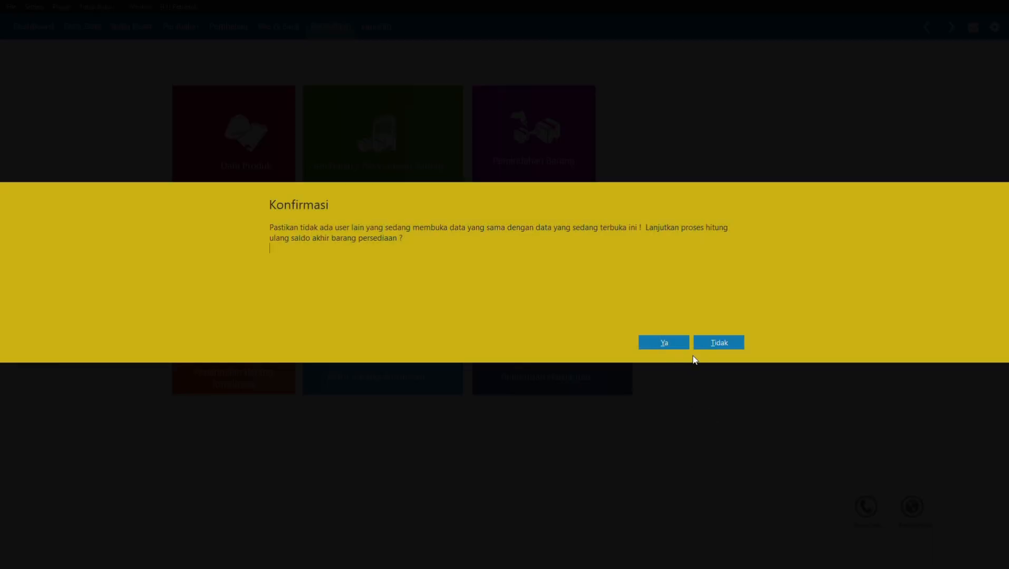
left_click(665, 341)
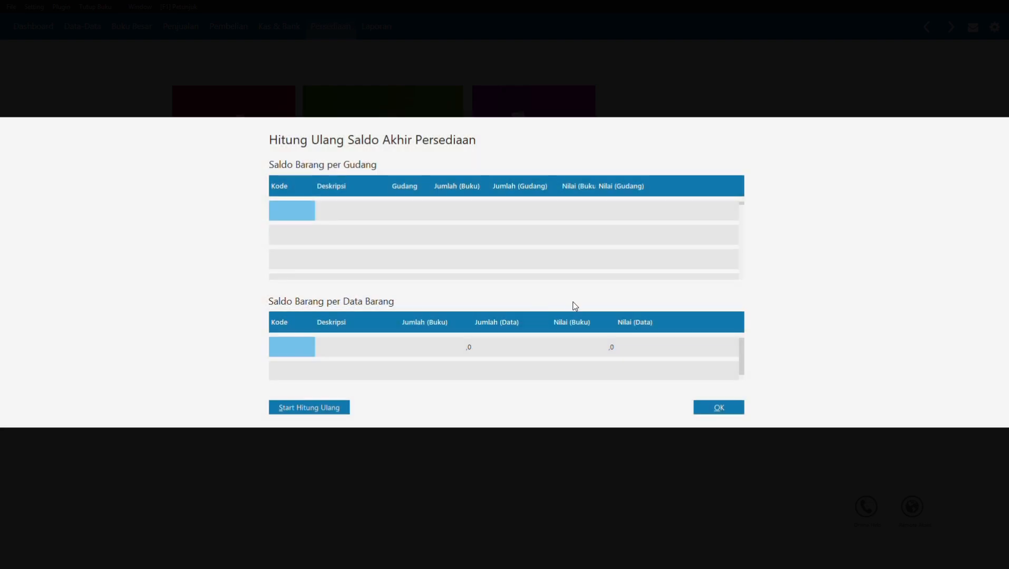
left_click(714, 407)
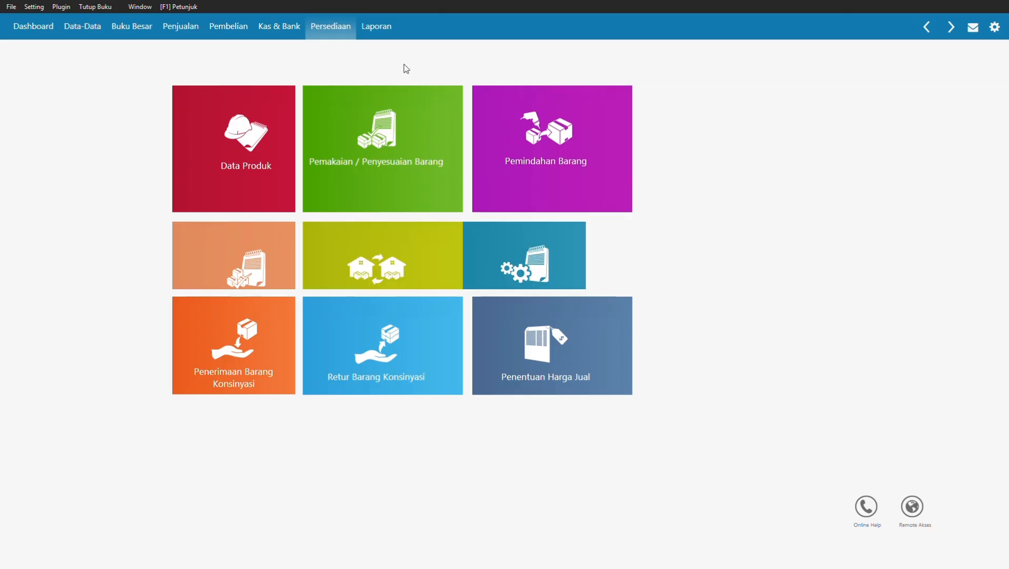
left_click(277, 39)
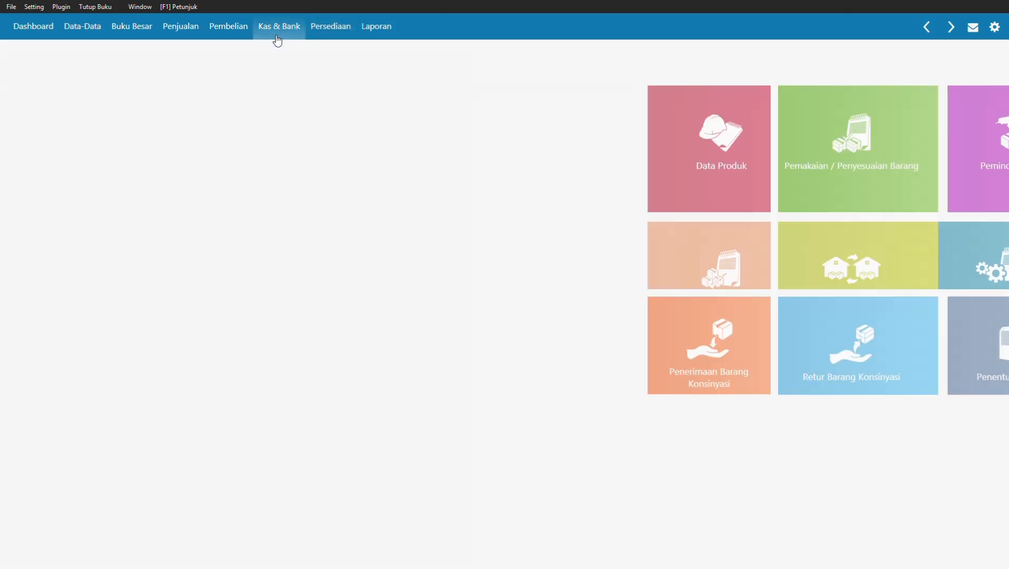
left_click(321, 37)
mouse_move(595, 167)
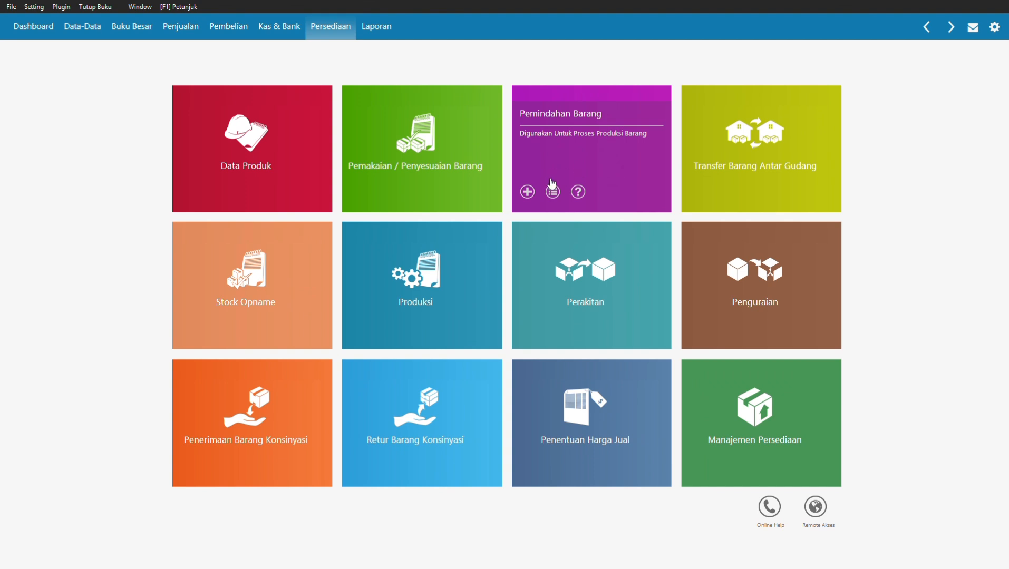
mouse_move(448, 205)
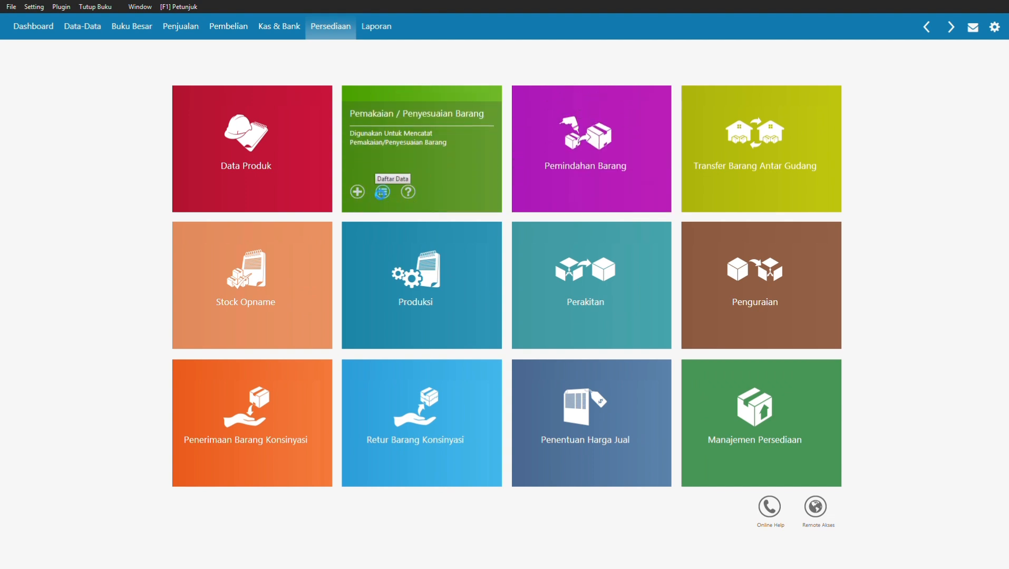
Step: Change B08 Jasa Service Mesin Cuci's quantity in adjustment IJ000001 to -2 and save
left_click(381, 193)
left_click(376, 129)
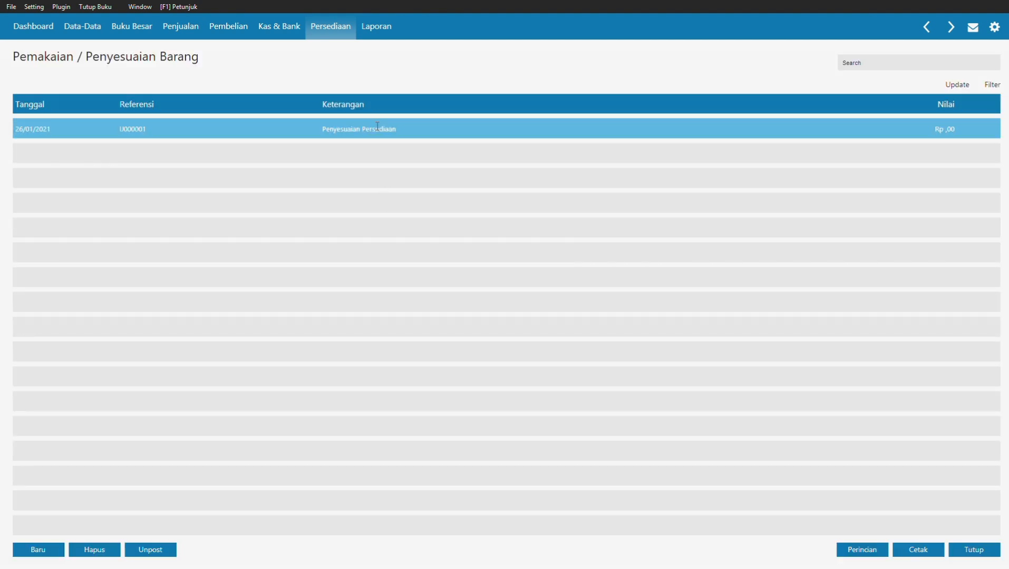
double_click(376, 128)
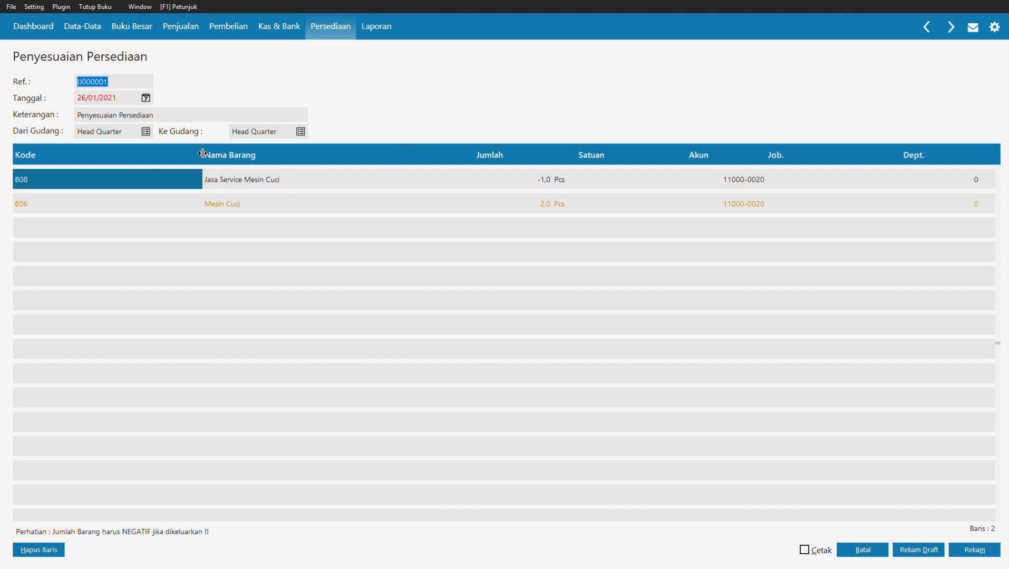
left_click(268, 183)
left_click(568, 192)
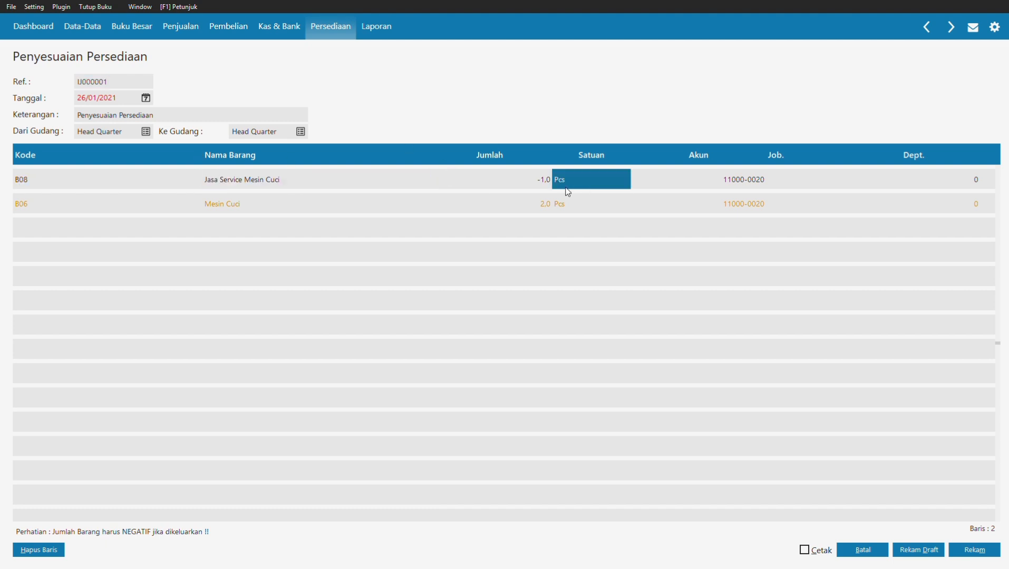
left_click(541, 188)
left_click(511, 177)
double_click(511, 176)
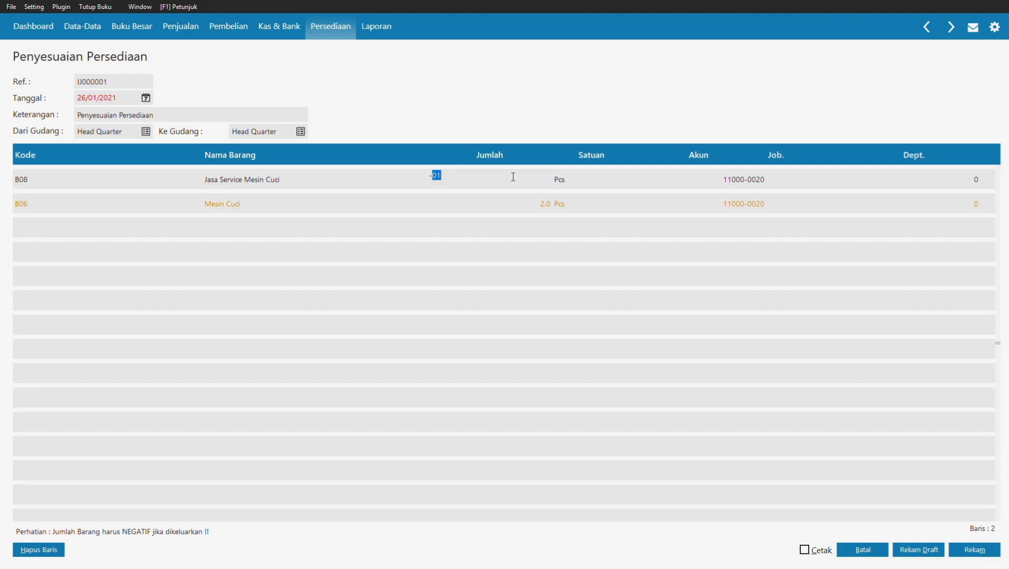
type("2")
left_click(507, 202)
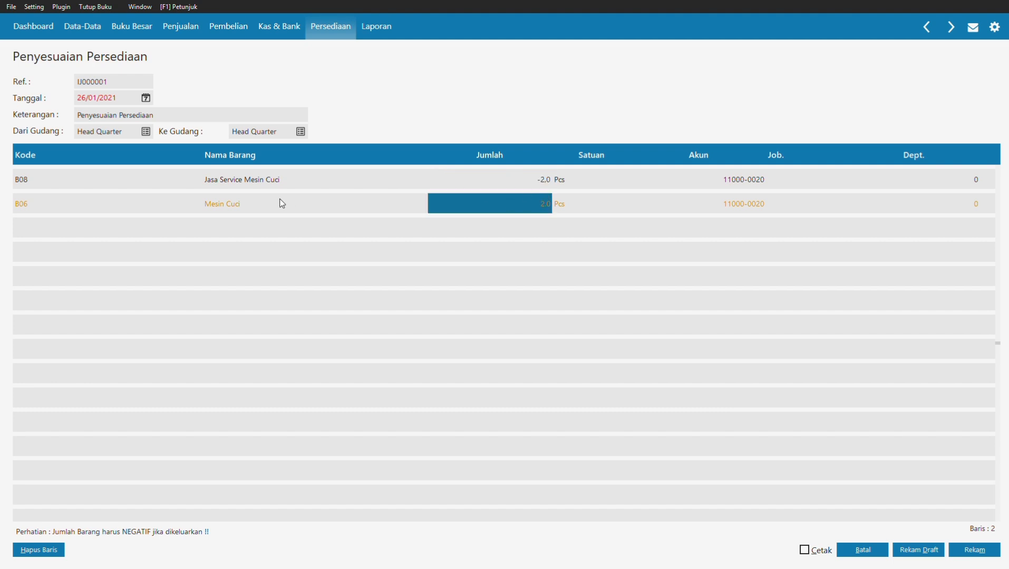
left_click(259, 206)
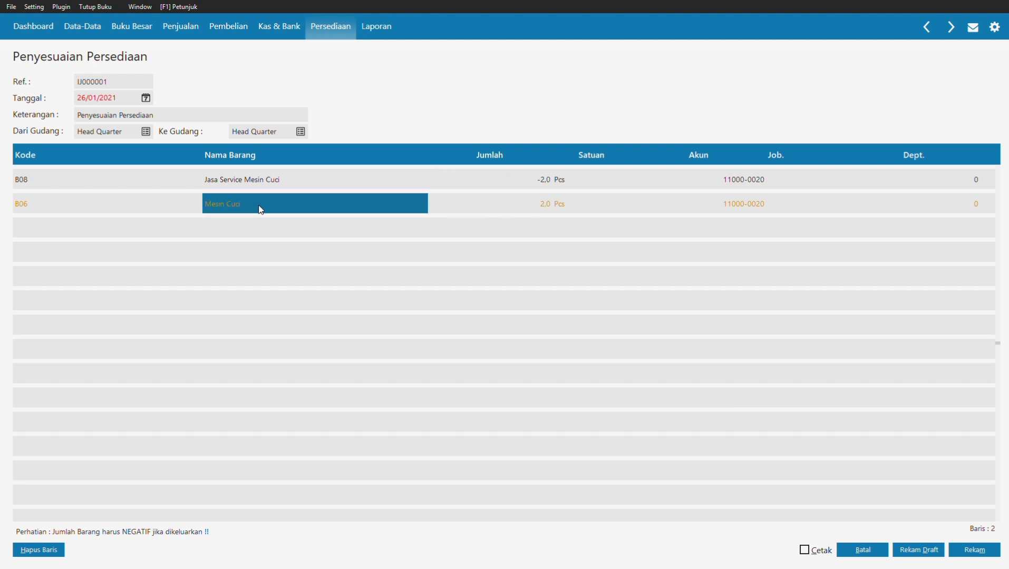
left_click(973, 550)
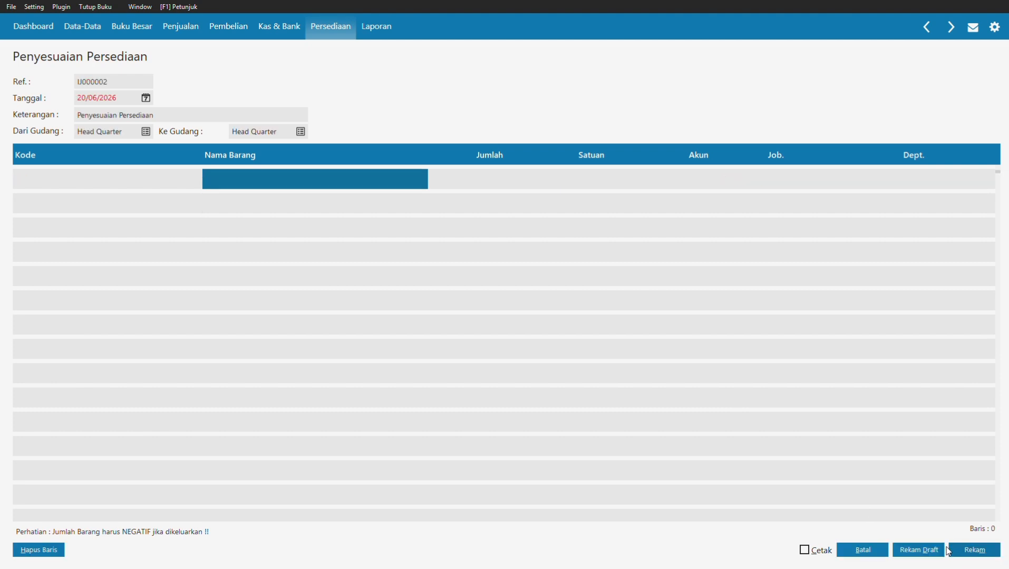
Step: Discard the blank adjustment form and close the adjustments list
left_click(865, 551)
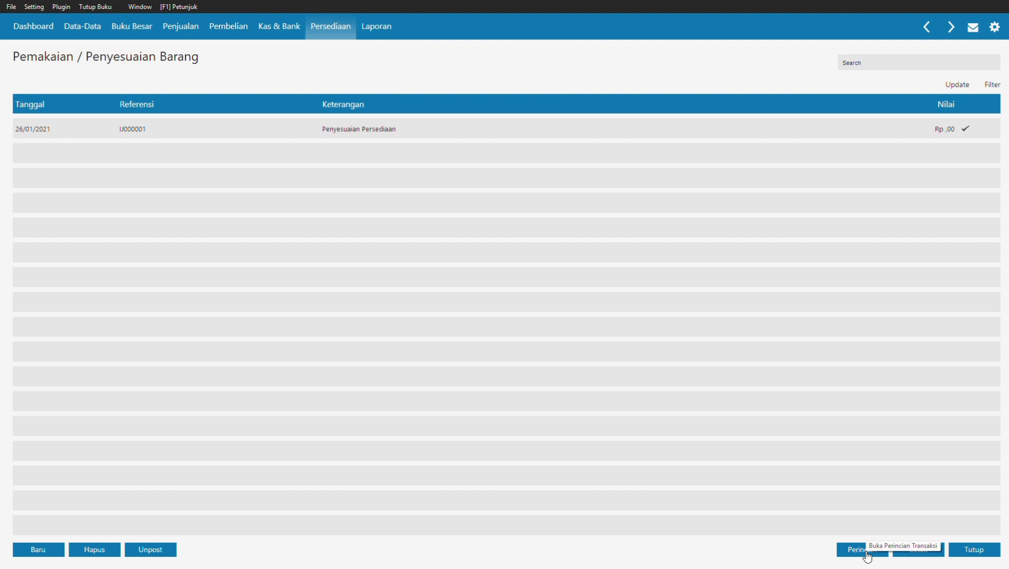
left_click(964, 551)
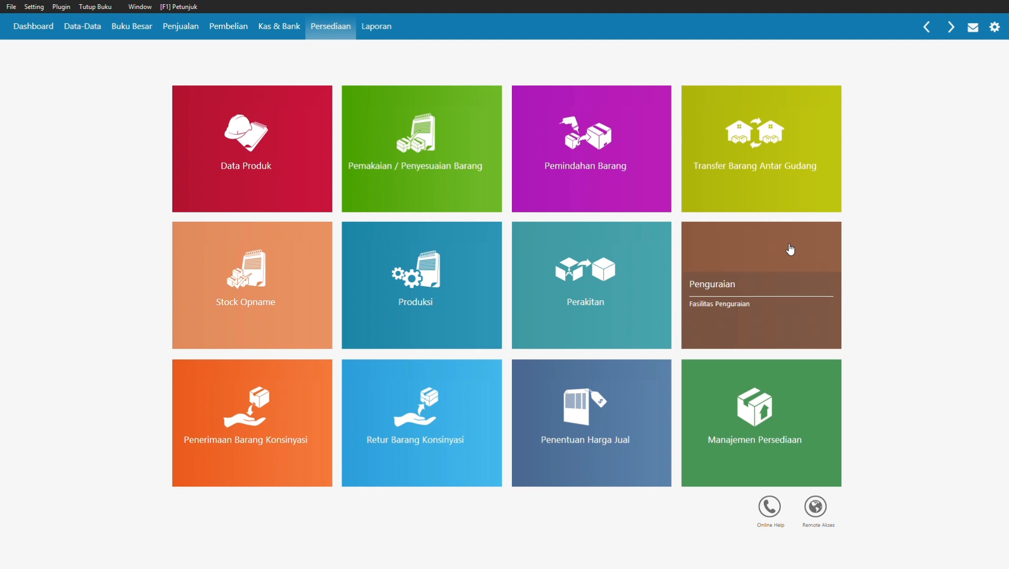
mouse_move(790, 250)
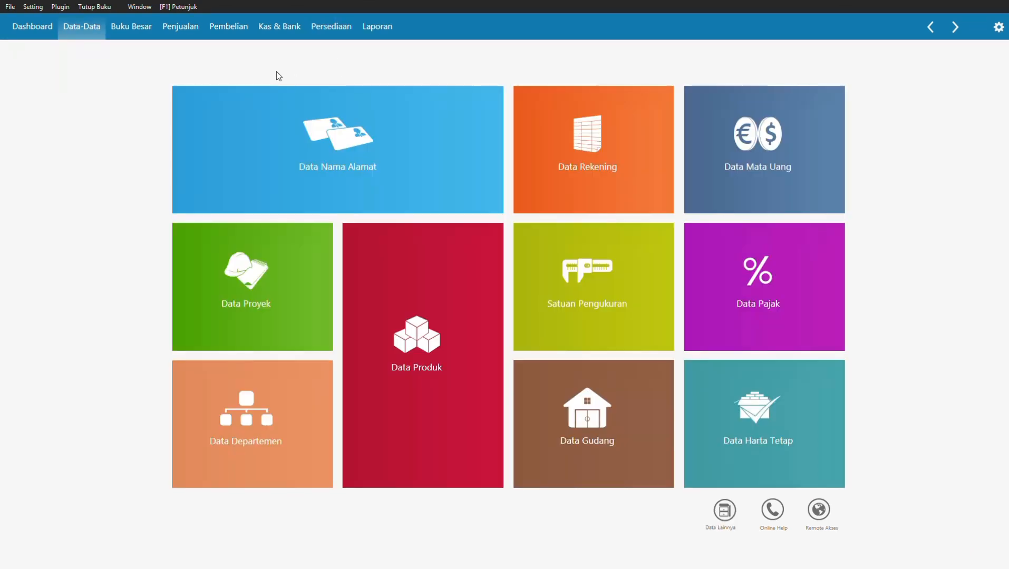
Step: Start the Mei 2021 month-end book closing and run its automatic processes
left_click(92, 7)
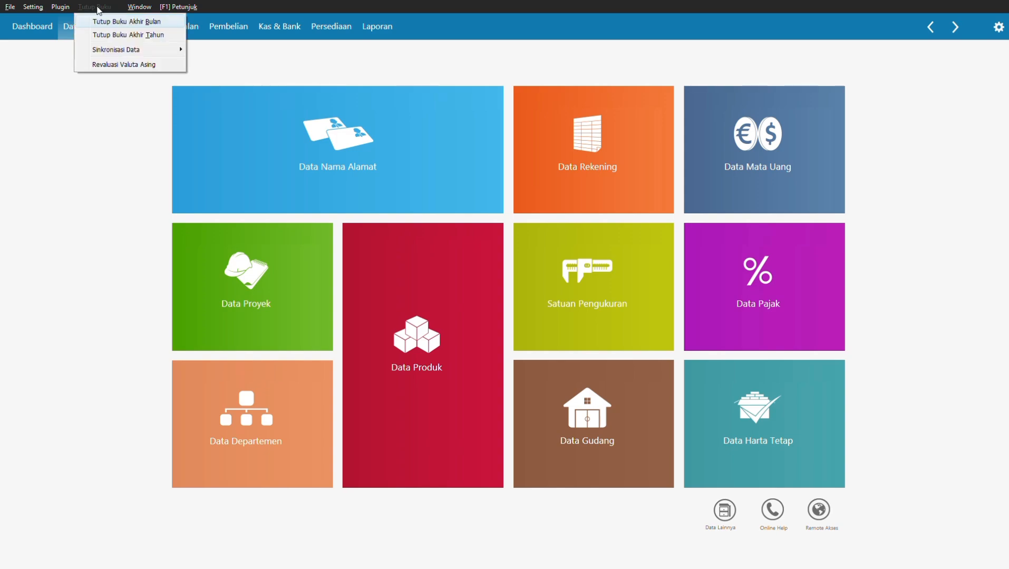
left_click(116, 21)
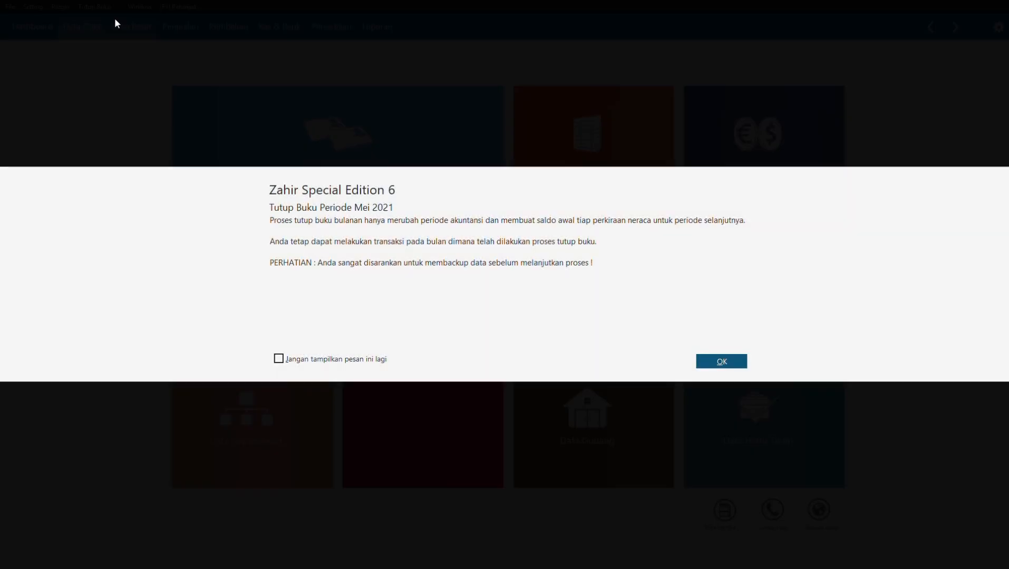
left_click(725, 361)
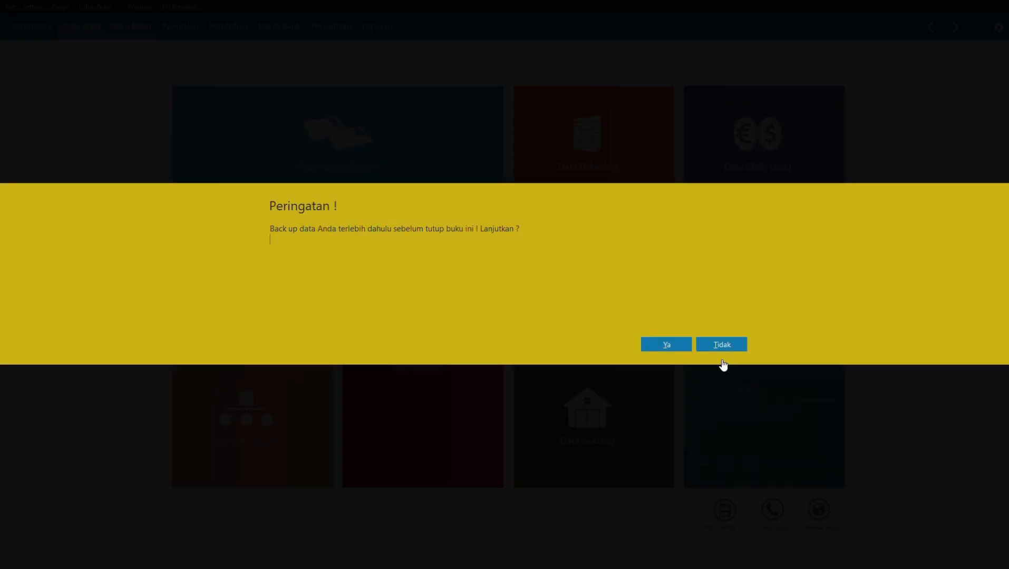
left_click(687, 344)
left_click(703, 336)
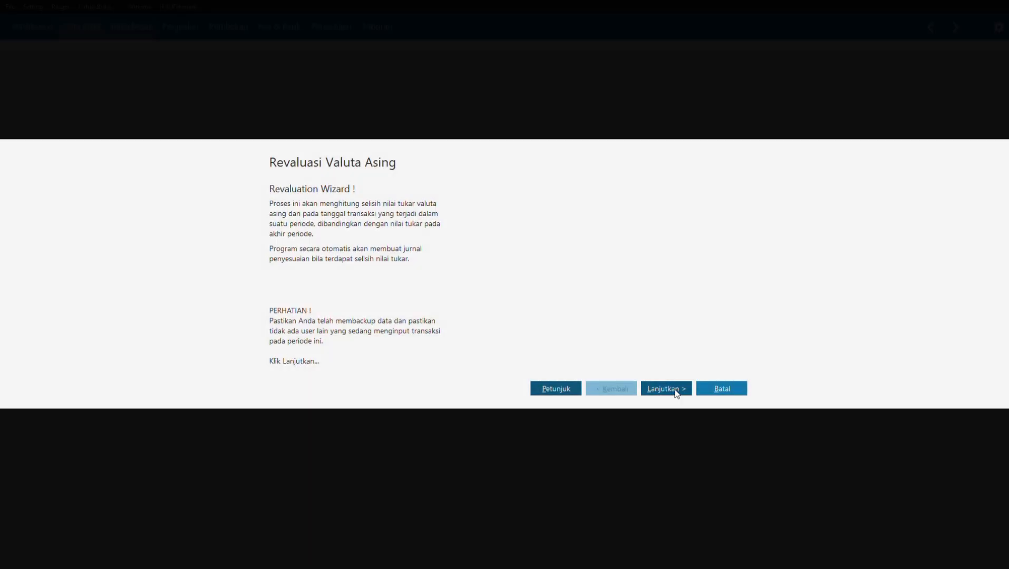
Step: Run the foreign currency revaluation at USD 16.000 without an account filter and post its journal
left_click(666, 392)
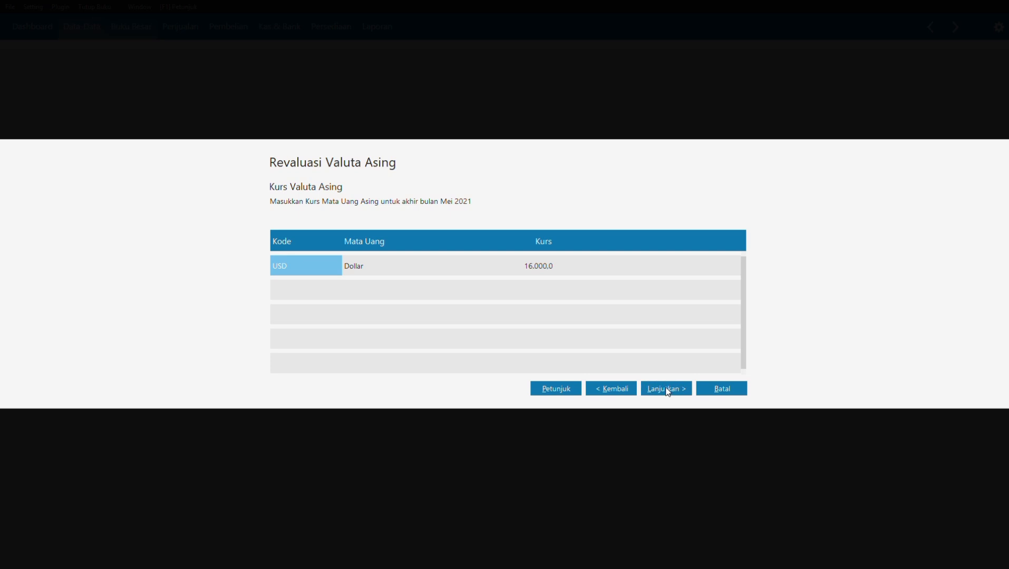
left_click(664, 391)
left_click(664, 391)
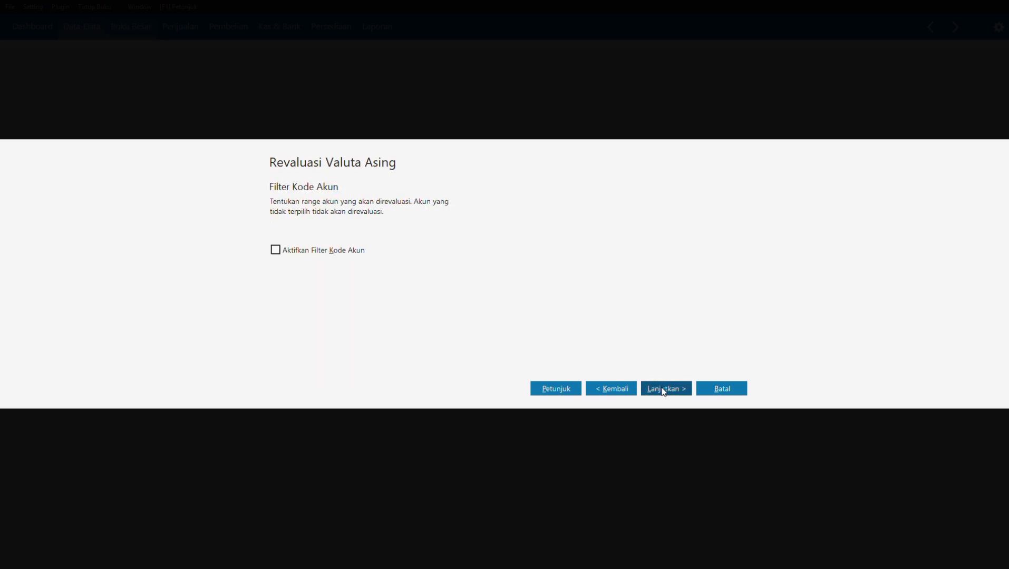
left_click(663, 391)
left_click(705, 344)
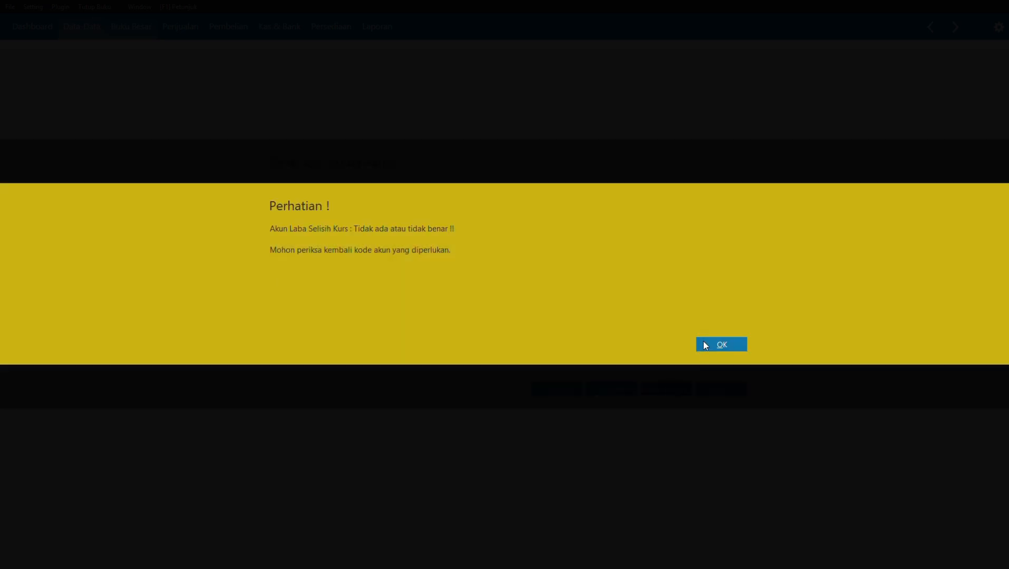
left_click(684, 392)
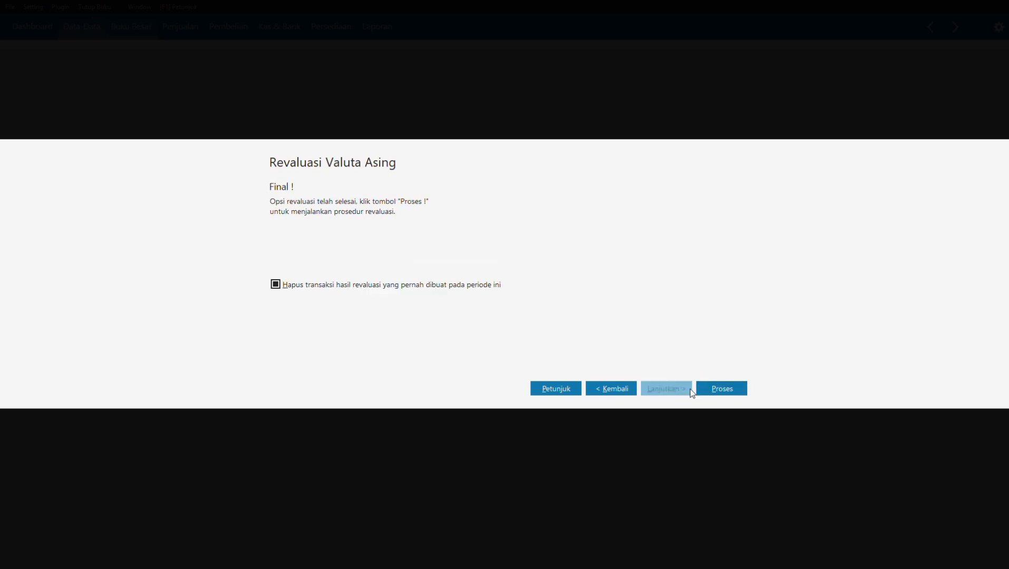
left_click(704, 388)
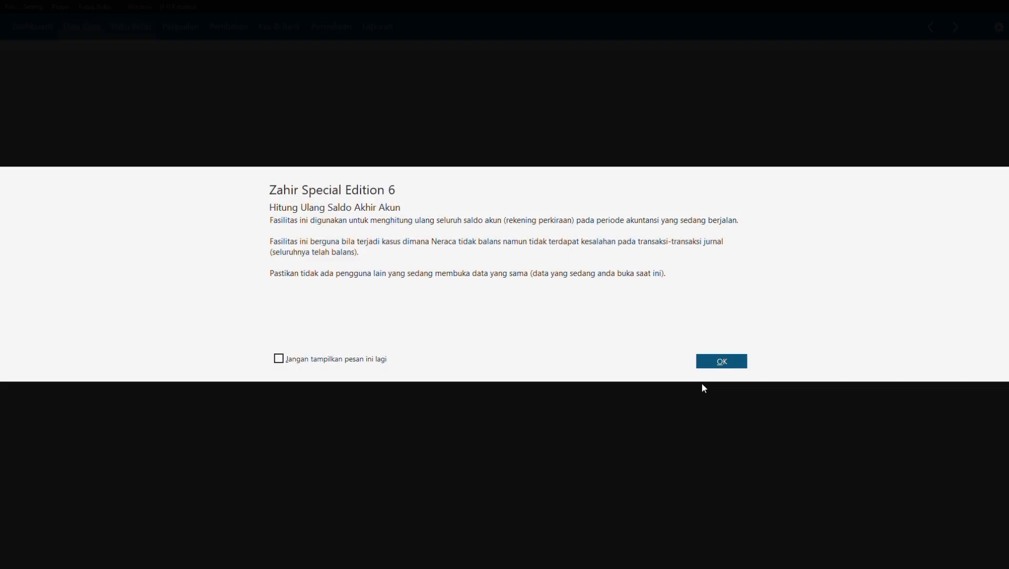
Step: Confirm the account balance recalculation for May and June 2021, then close the inventory recalculation summary
left_click(704, 364)
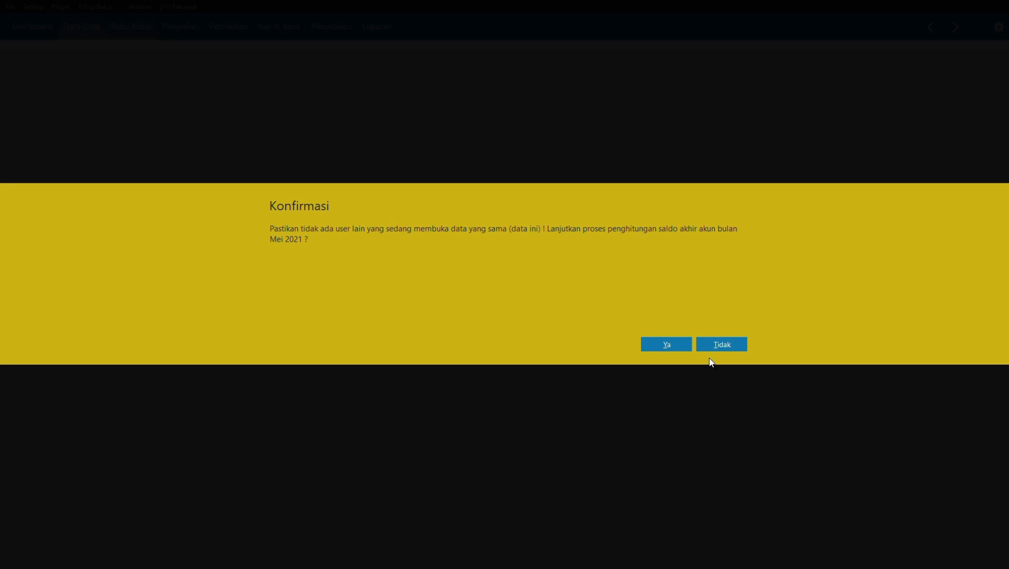
left_click(681, 349)
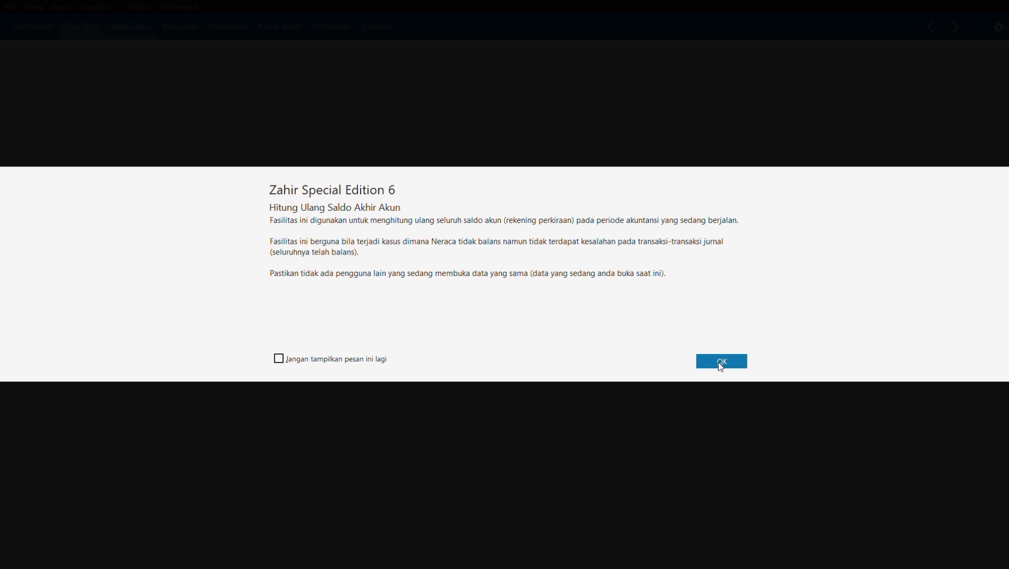
left_click(720, 363)
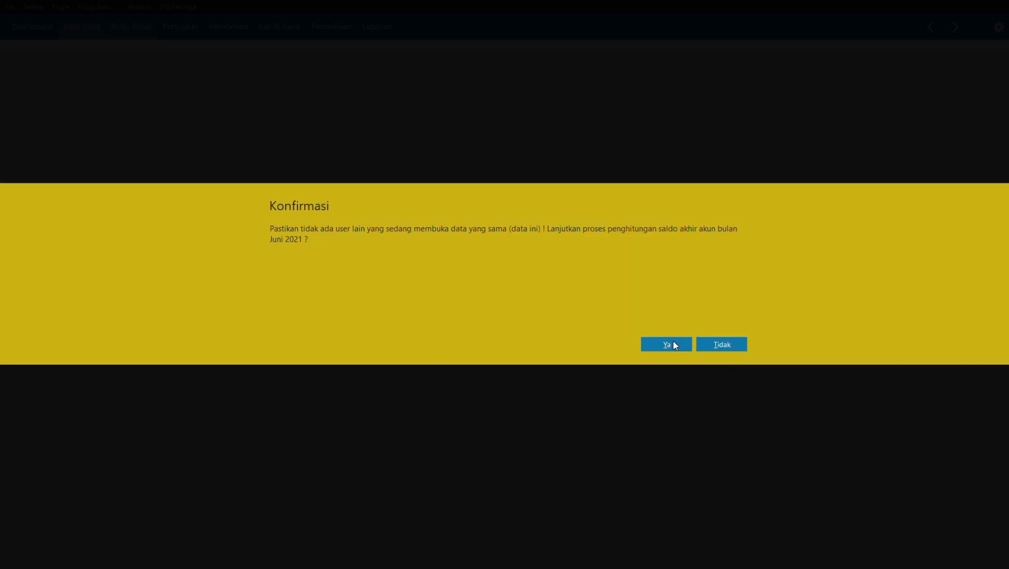
left_click(666, 345)
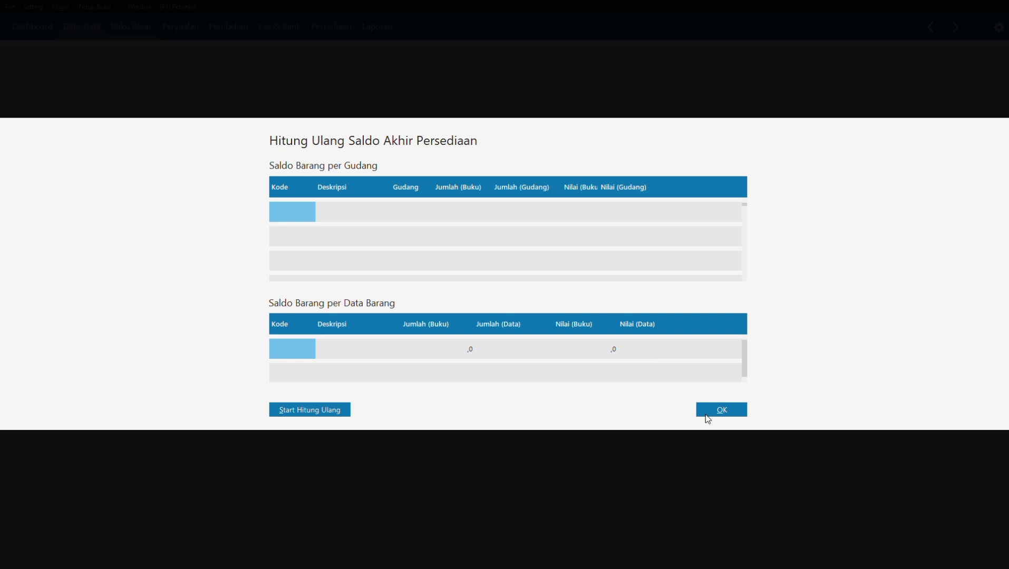
left_click(705, 415)
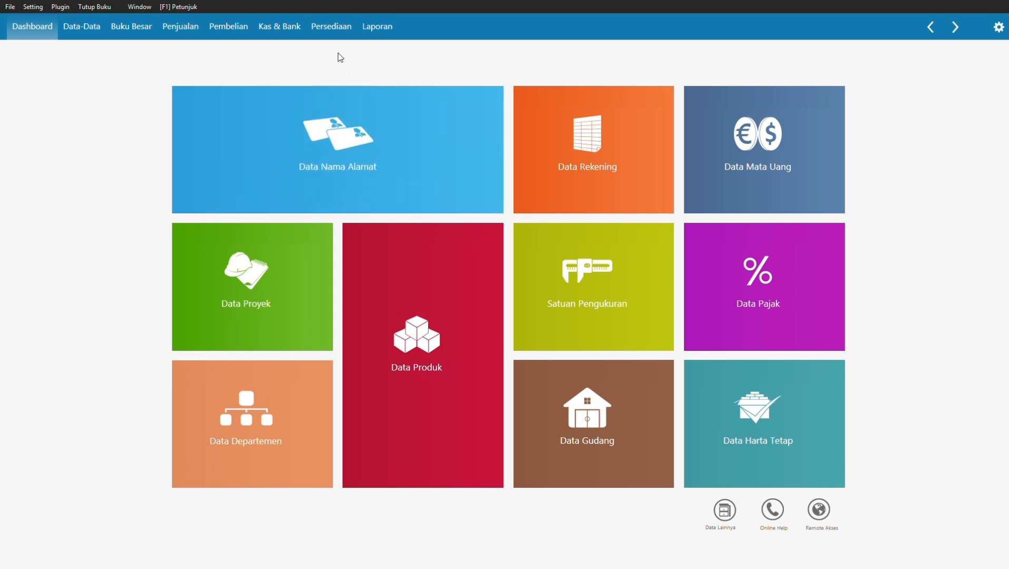
Step: Generate the Laba Rugi Standar report for Januari to Januari 2021, showing net profit 883.500,00, then close it
left_click(372, 29)
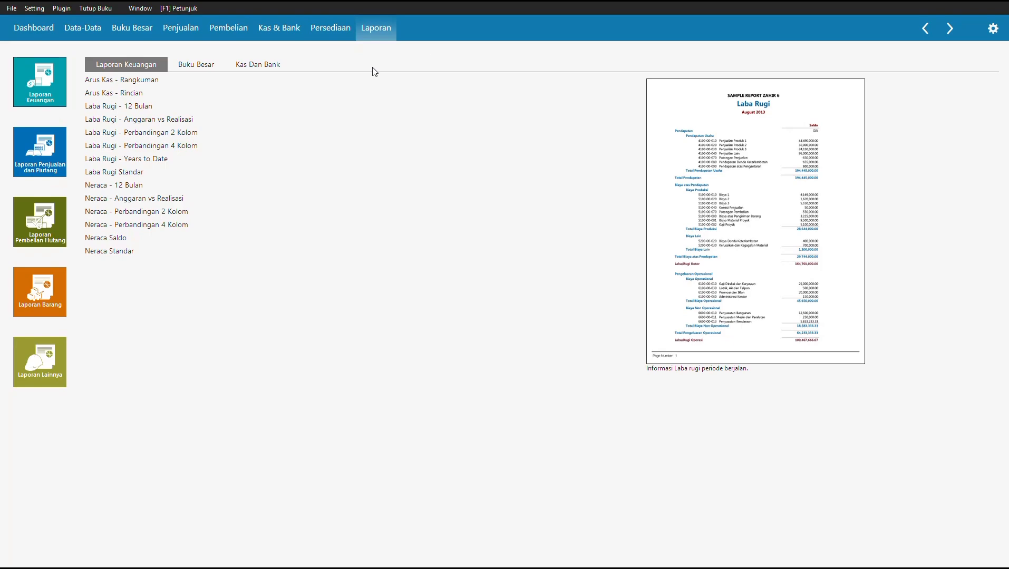
left_click(113, 174)
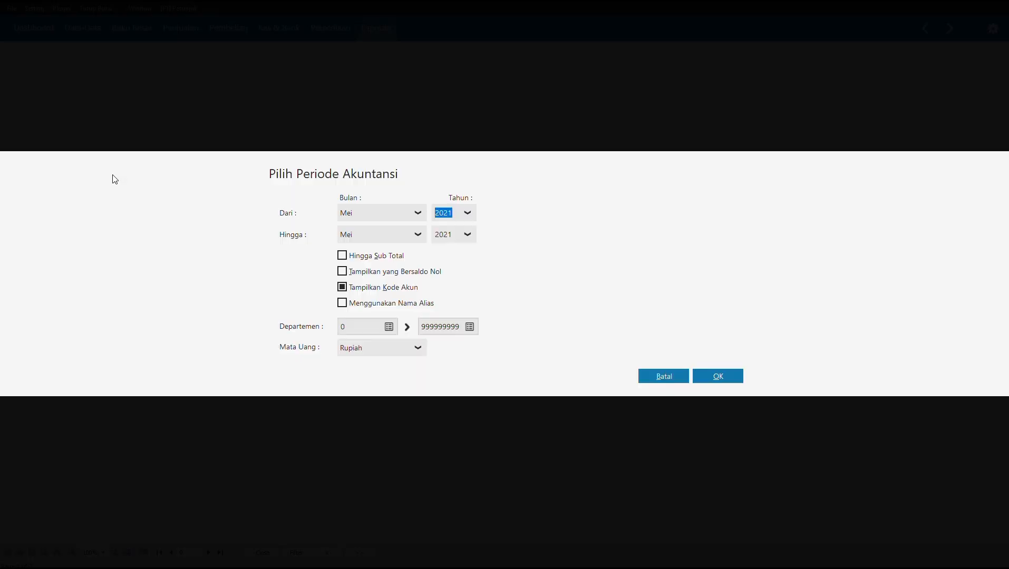
left_click(363, 217)
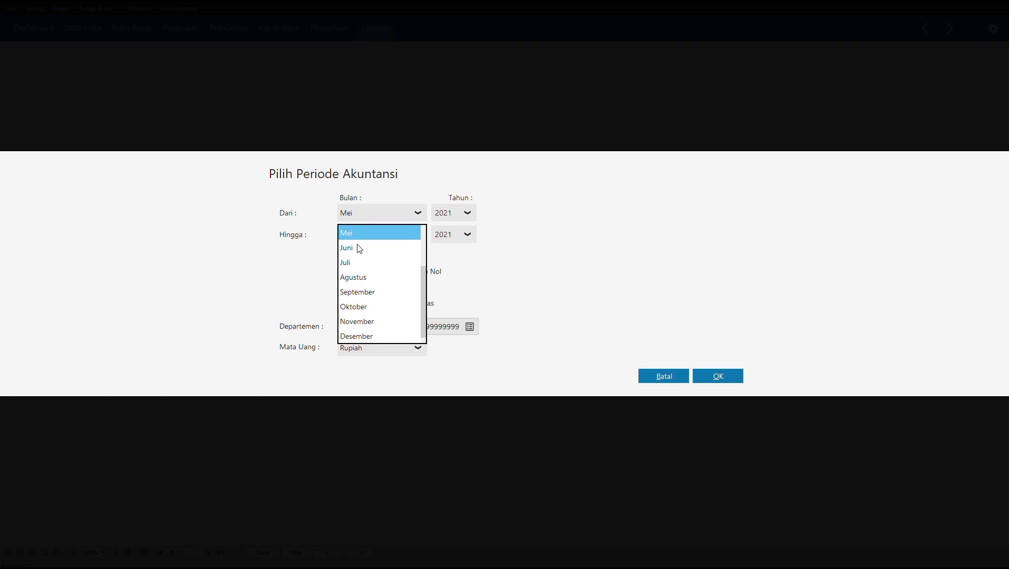
scroll(358, 249, "up", 2)
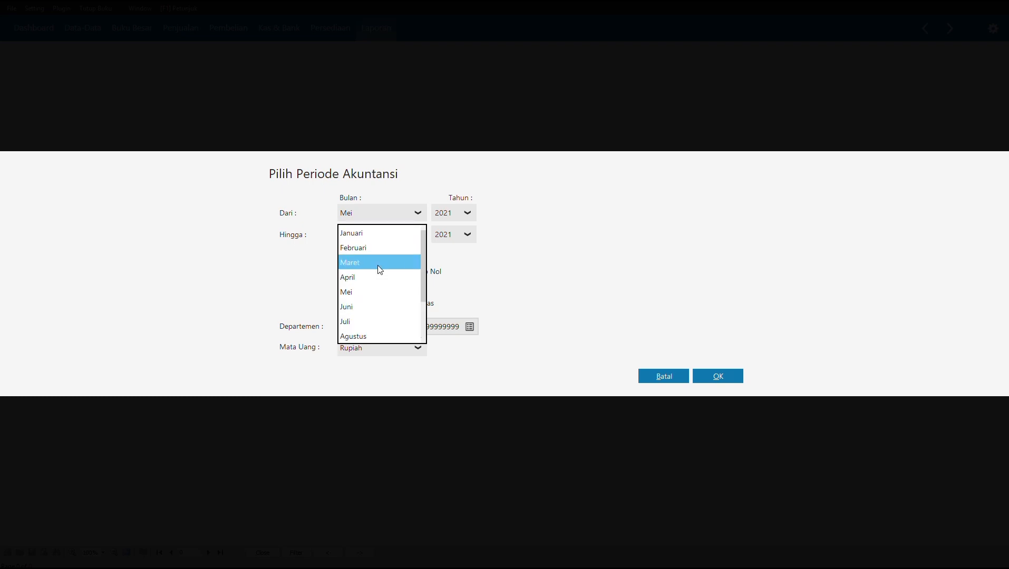
left_click(366, 232)
left_click(375, 242)
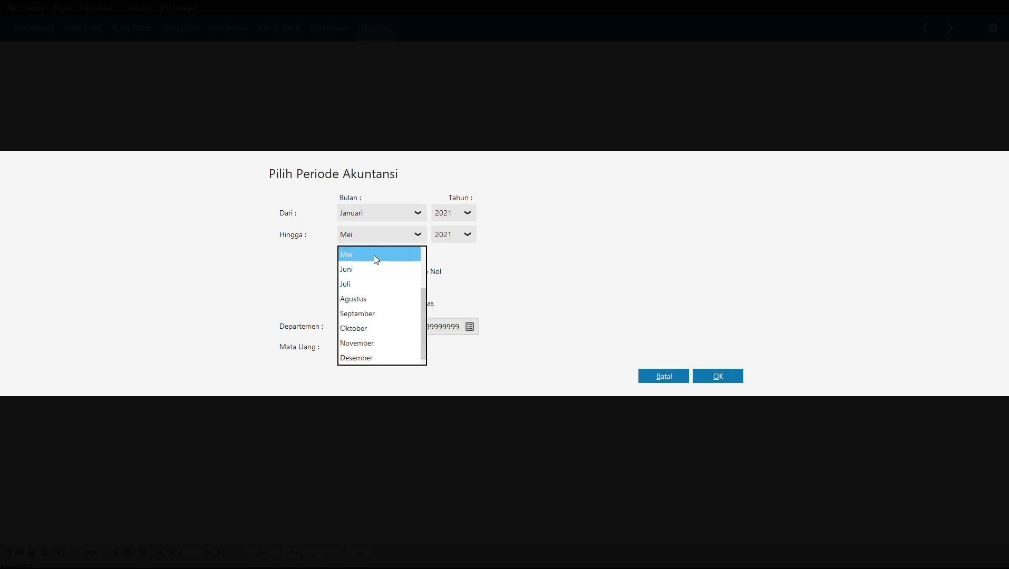
scroll(374, 284, "up", 3)
left_click(367, 257)
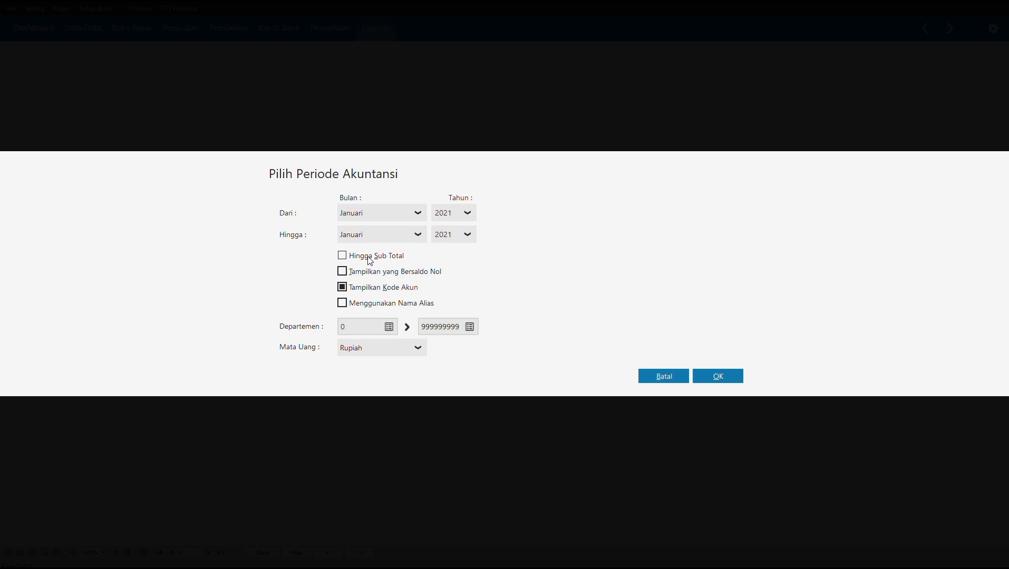
left_click(713, 378)
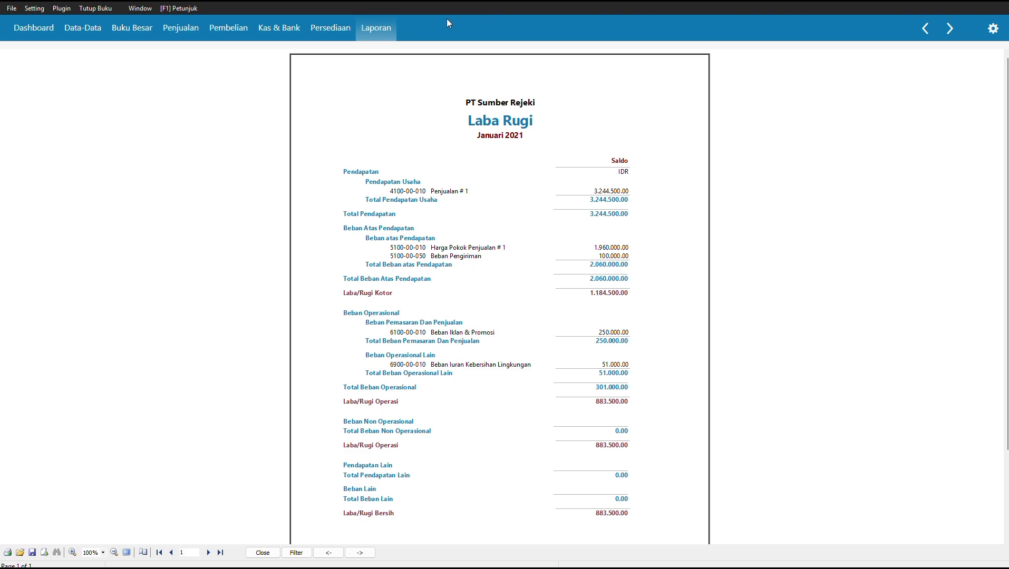
key("Escape")
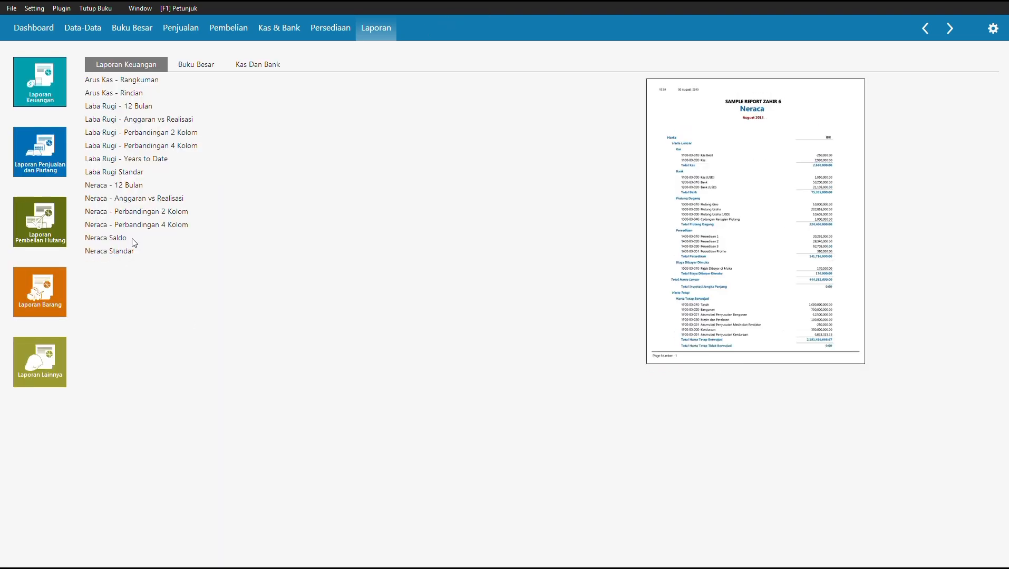
Step: Generate the Neraca Standar for Januari 2021, with Total Harta of 159.762.950,00
left_click(108, 252)
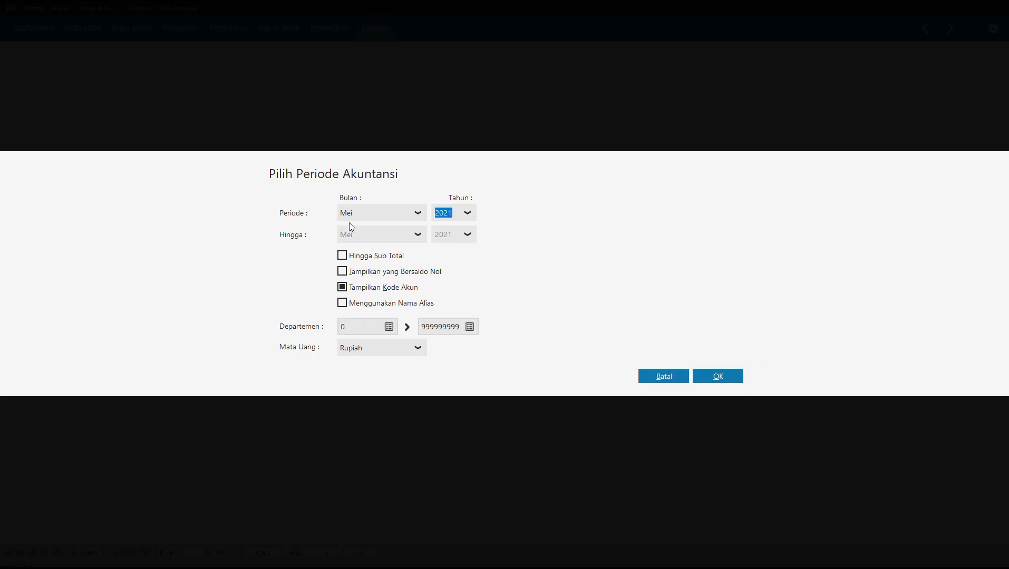
left_click(379, 214)
scroll(364, 266, "up", 2)
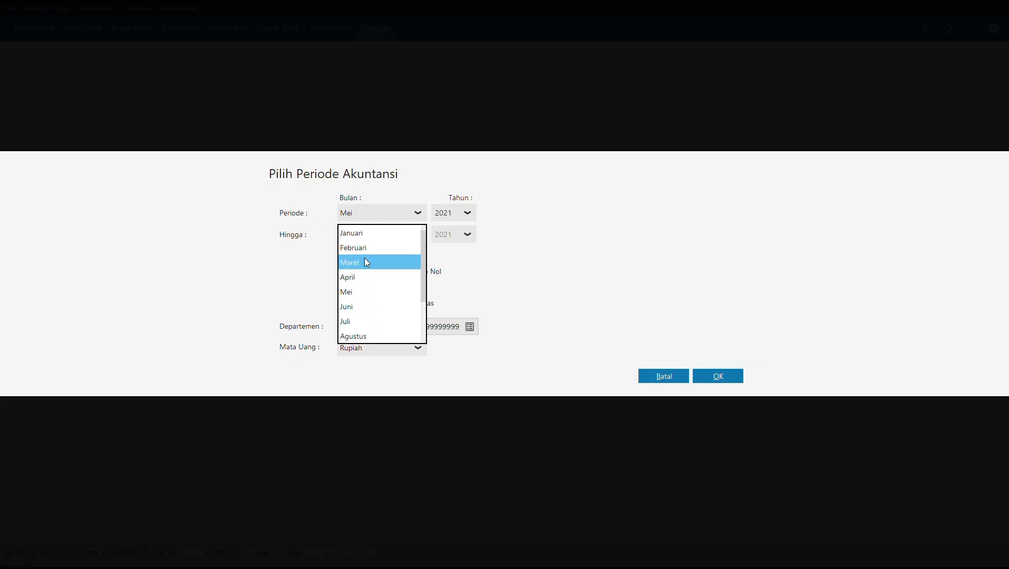
left_click(370, 235)
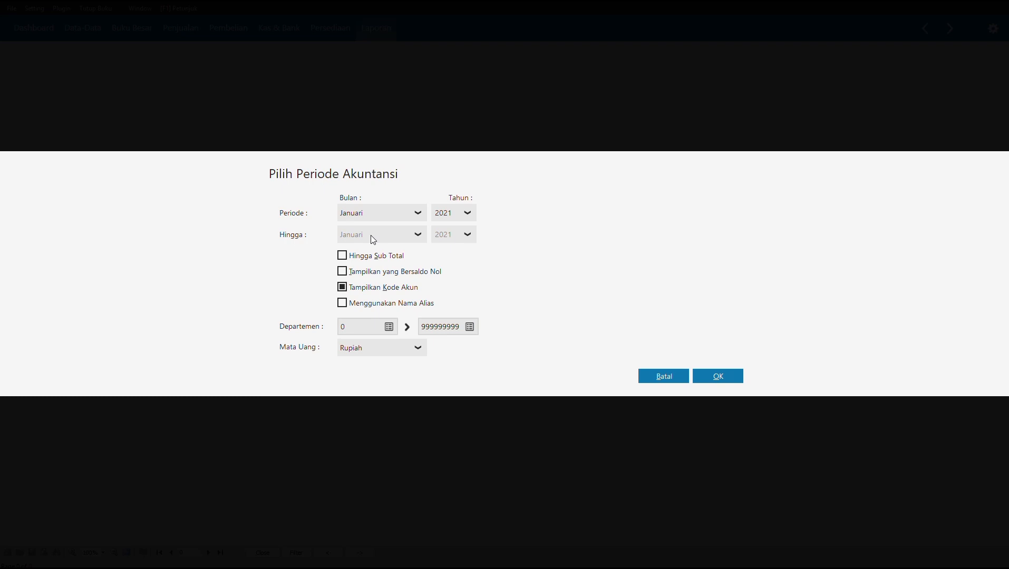
left_click(706, 374)
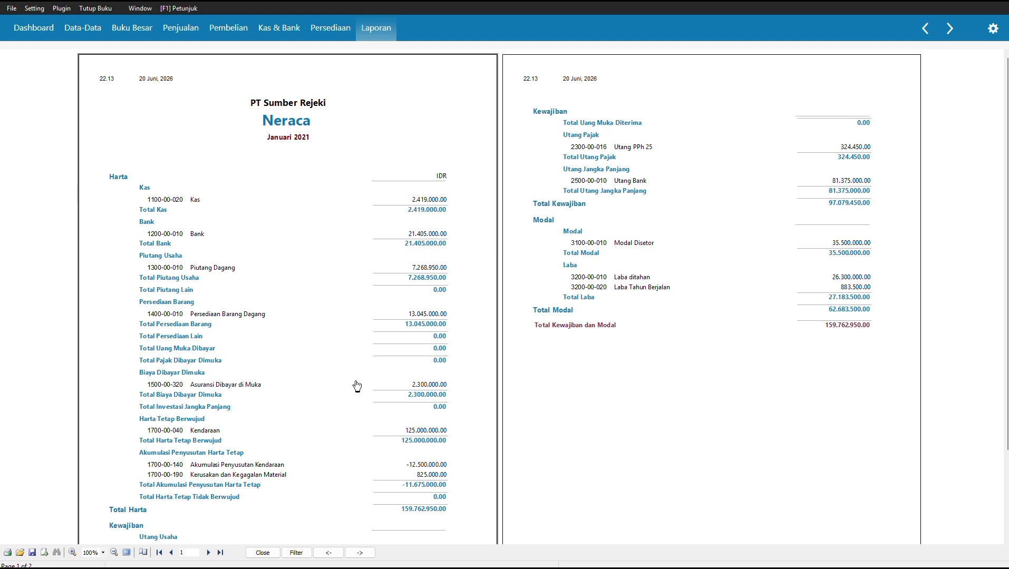
scroll(309, 417, "down", 1)
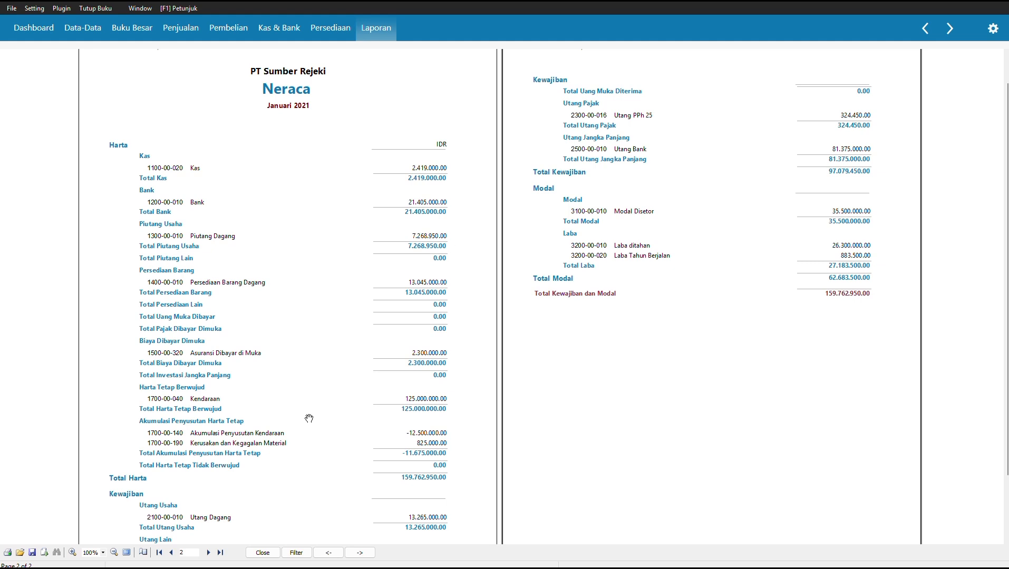